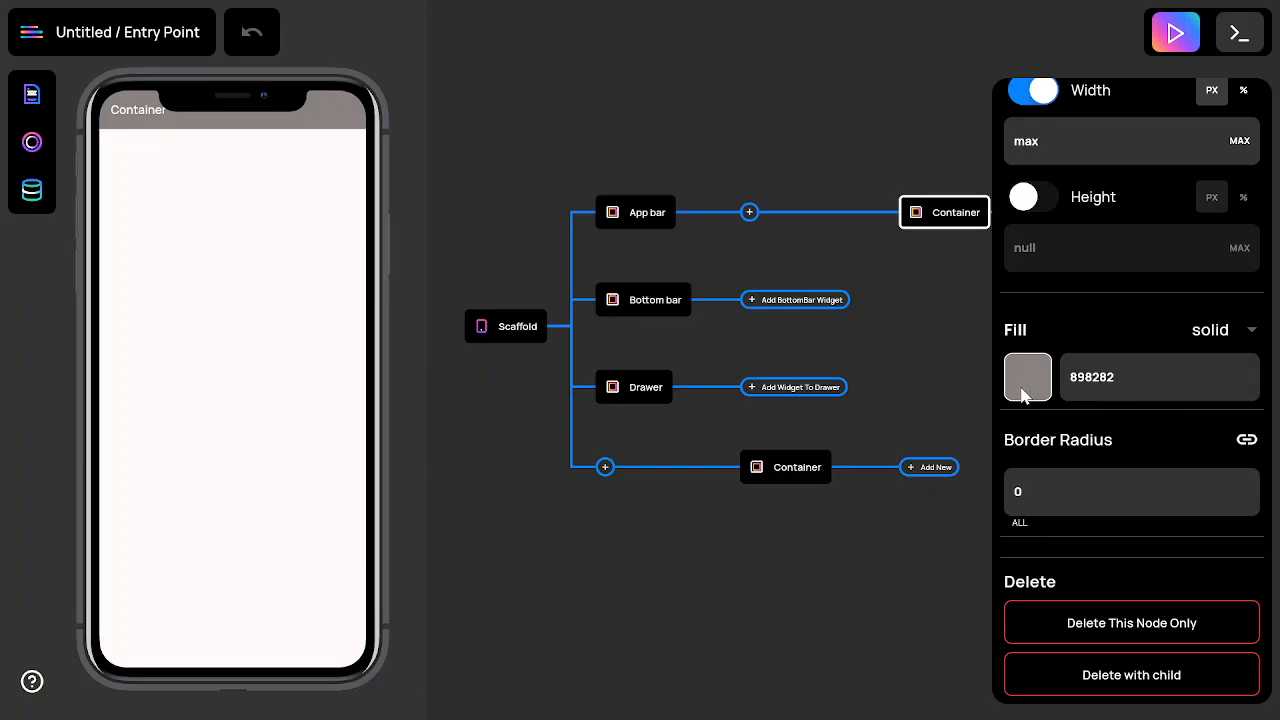
- Set the app bar container's solid fill colour to white (ffffff)
{"action": "left_click", "coordinate": [344, 233]}
{"action": "left_click", "coordinate": [336, 228]}
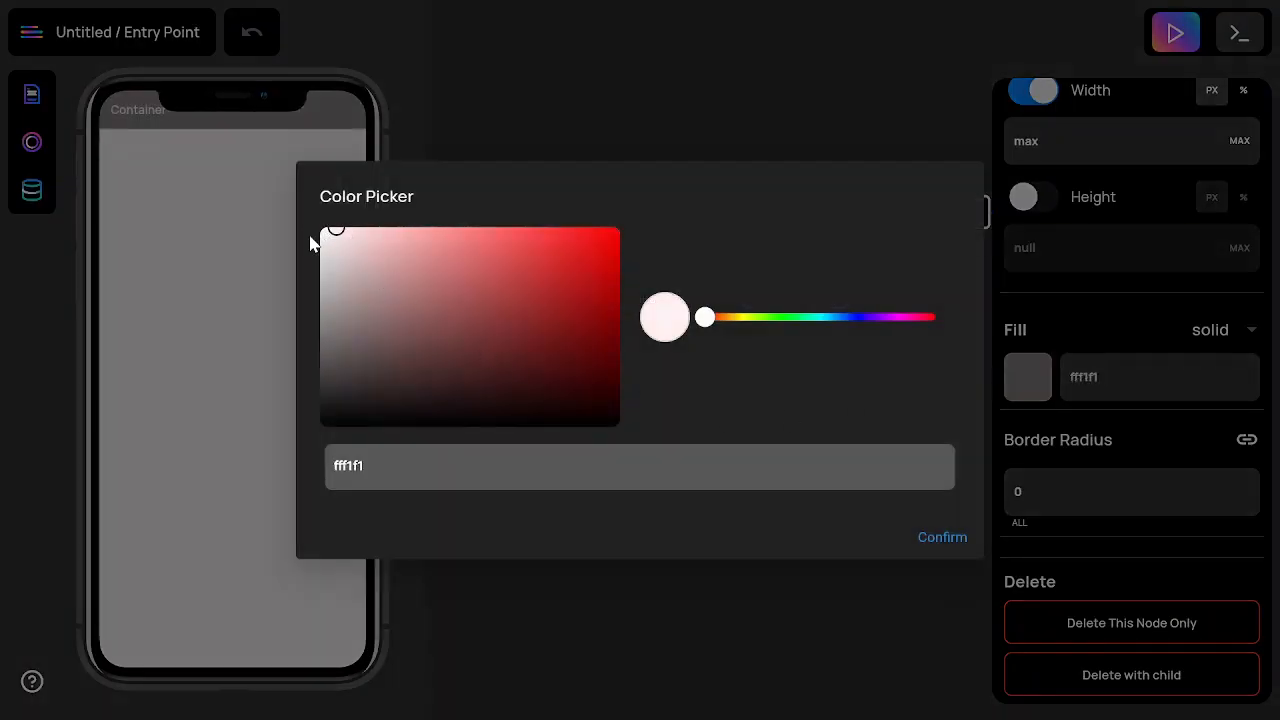
{"action": "left_click", "coordinate": [323, 228]}
{"action": "left_click", "coordinate": [321, 227]}
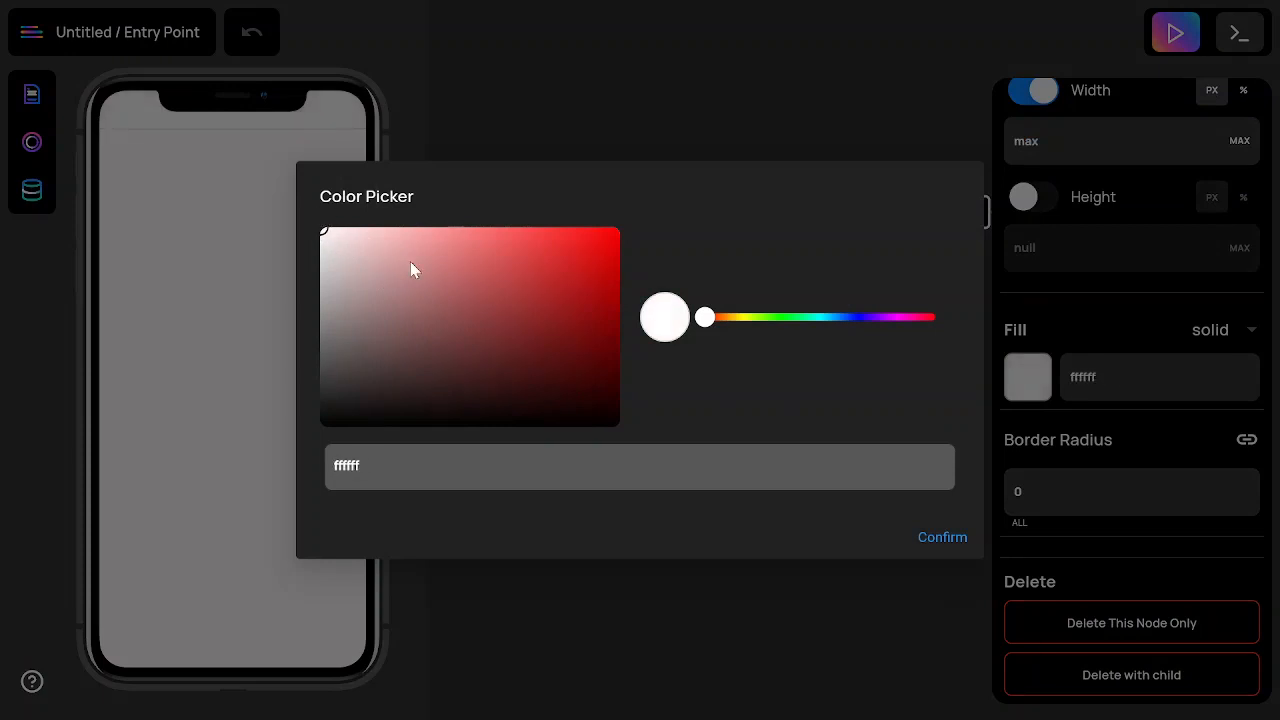
{"action": "left_click", "coordinate": [944, 538]}
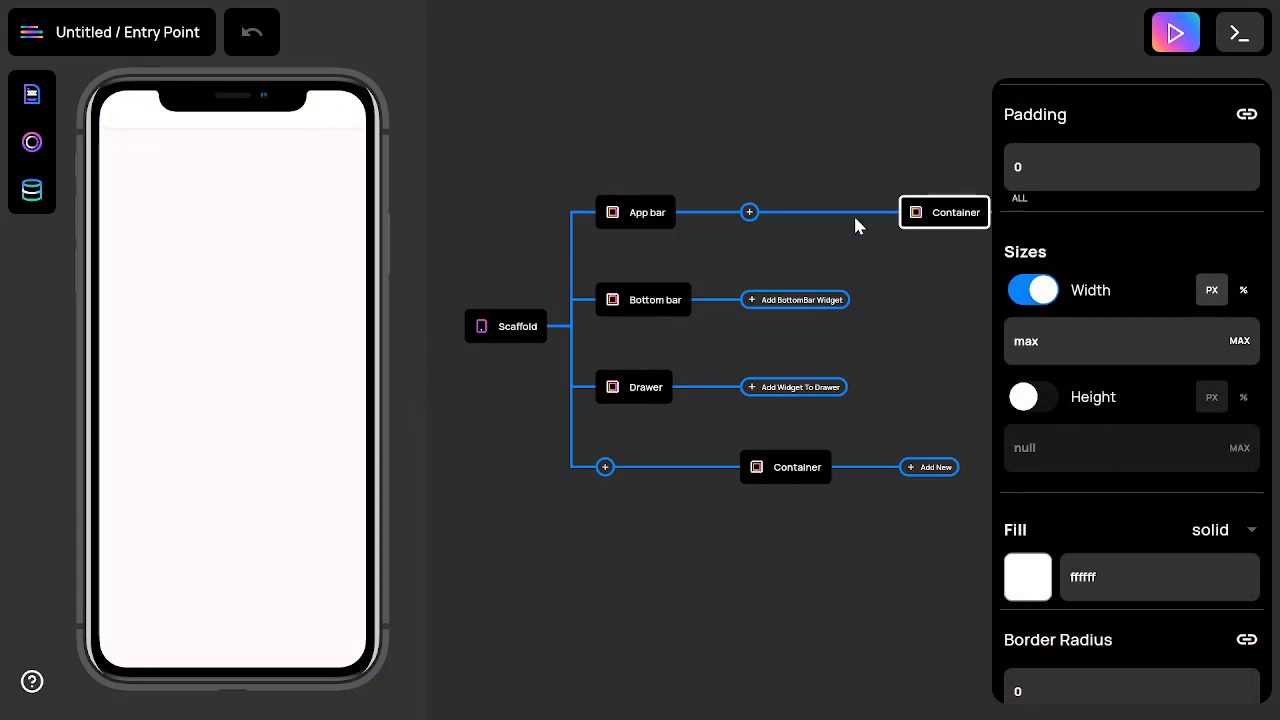
- Enable a pixel height for the app bar container and set it to 80
{"action": "left_click", "coordinate": [1028, 404]}
{"action": "left_click", "coordinate": [1037, 447]}
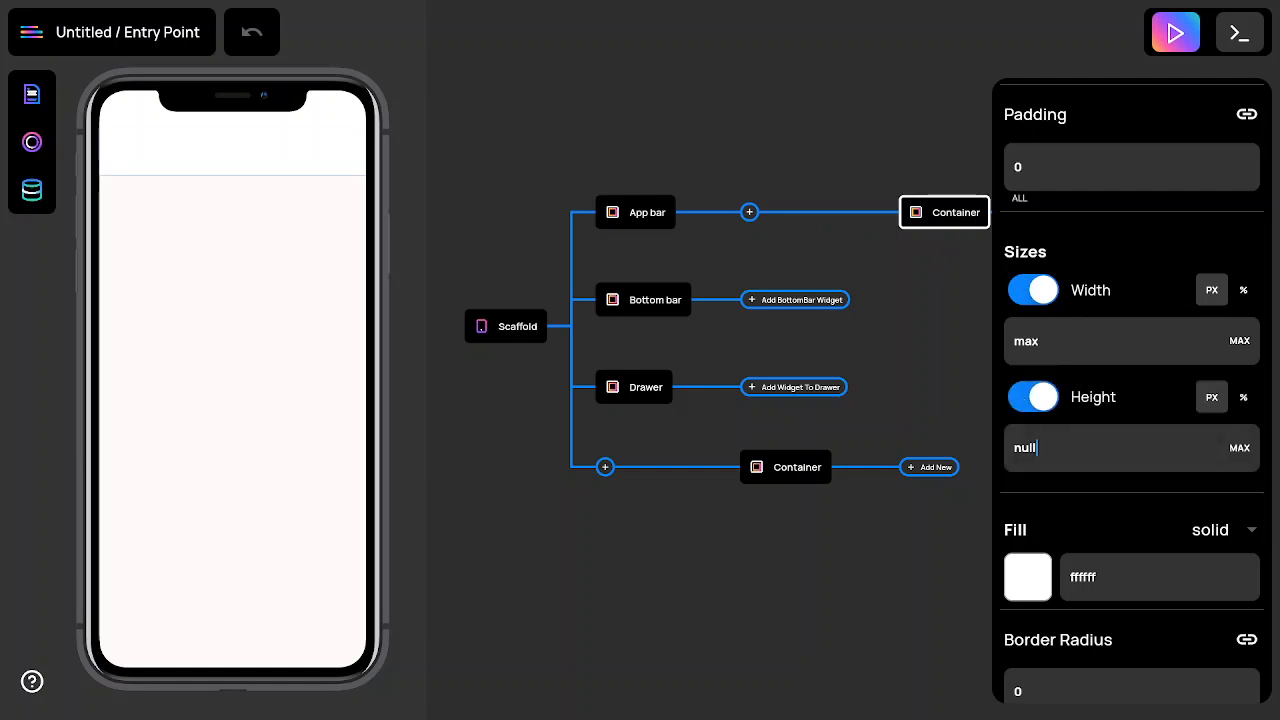
{"action": "key", "text": "BackSpace"}
{"action": "key", "text": "BackSpace"}
{"action": "key", "text": "BackSpace"}
{"action": "key", "text": "BackSpace"}
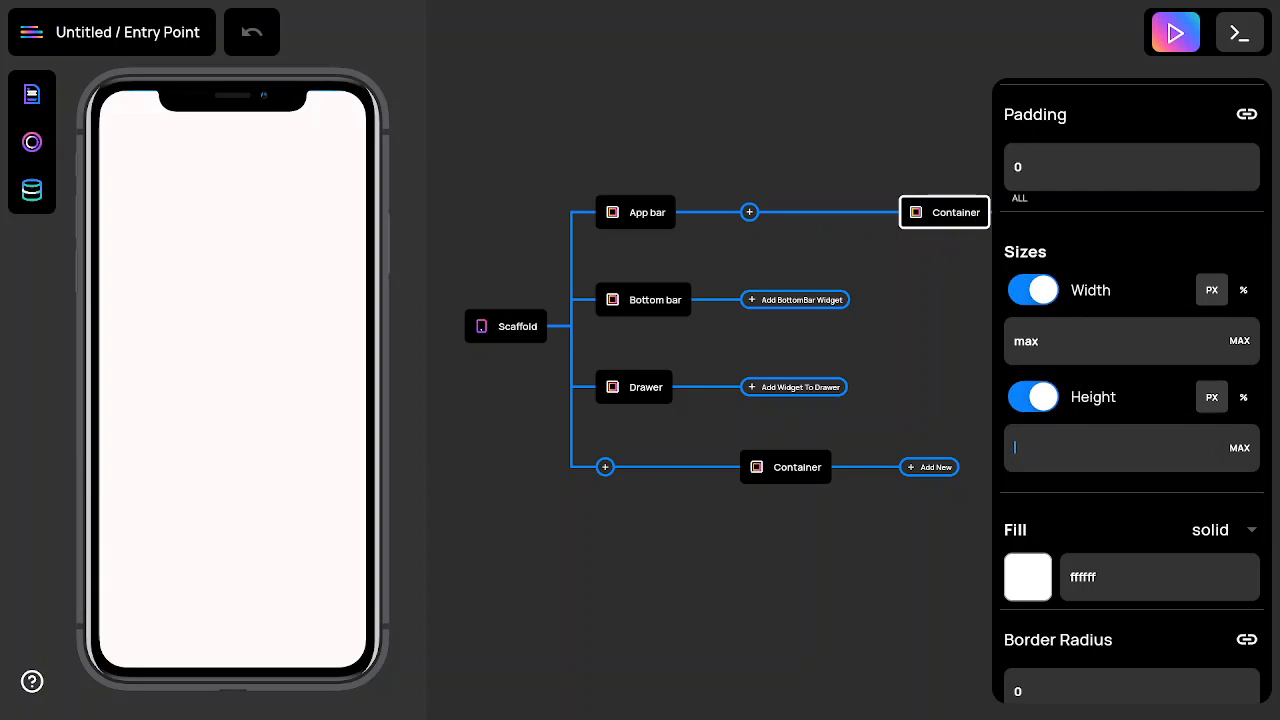
{"action": "type", "text": "32"}
{"action": "key", "text": "BackSpace"}
{"action": "key", "text": "BackSpace"}
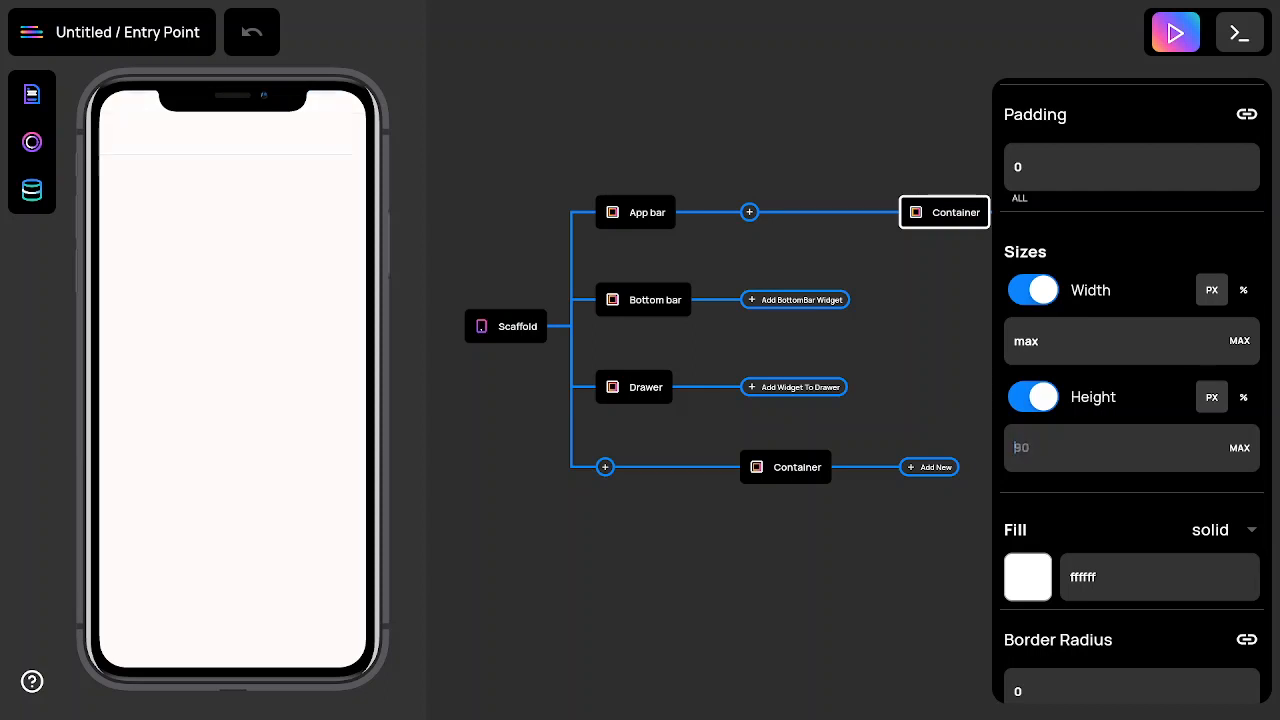
{"action": "type", "text": "80"}
{"action": "left_click", "coordinate": [918, 537]}
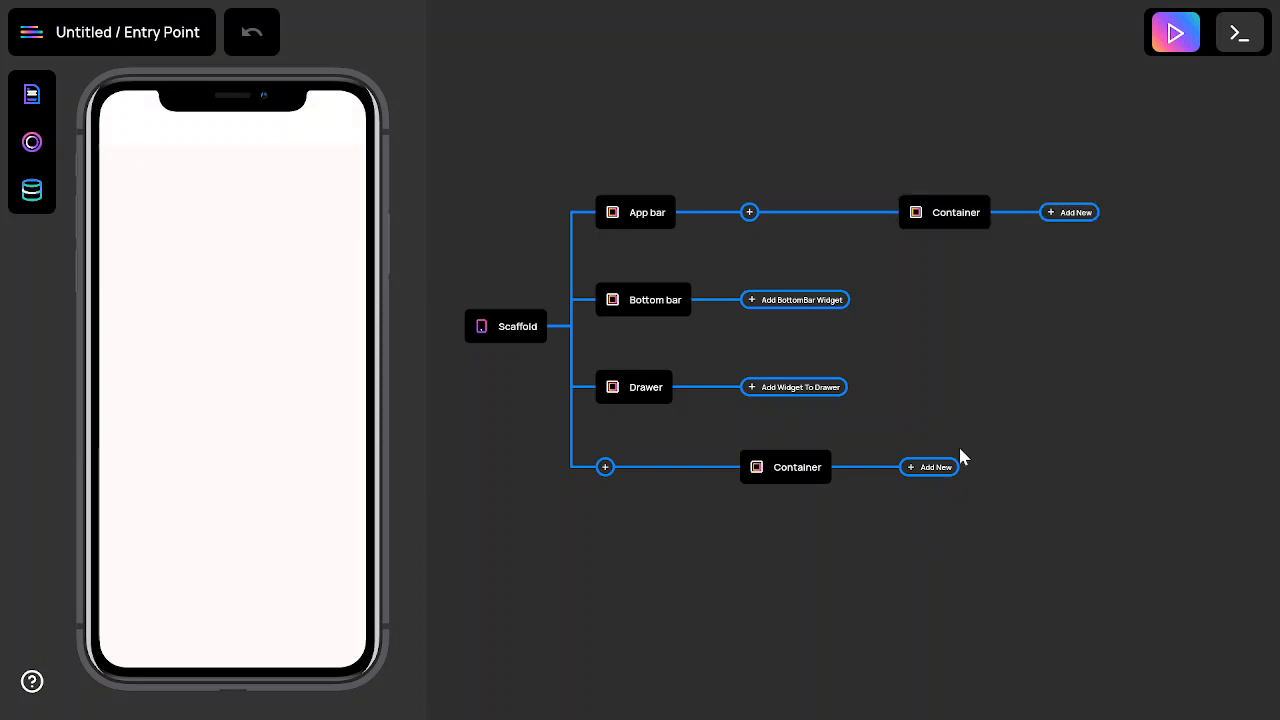
- Add a Row widget inside the app bar's container
{"action": "left_click_drag", "start_coordinate": [1006, 374], "coordinate": [986, 366]}
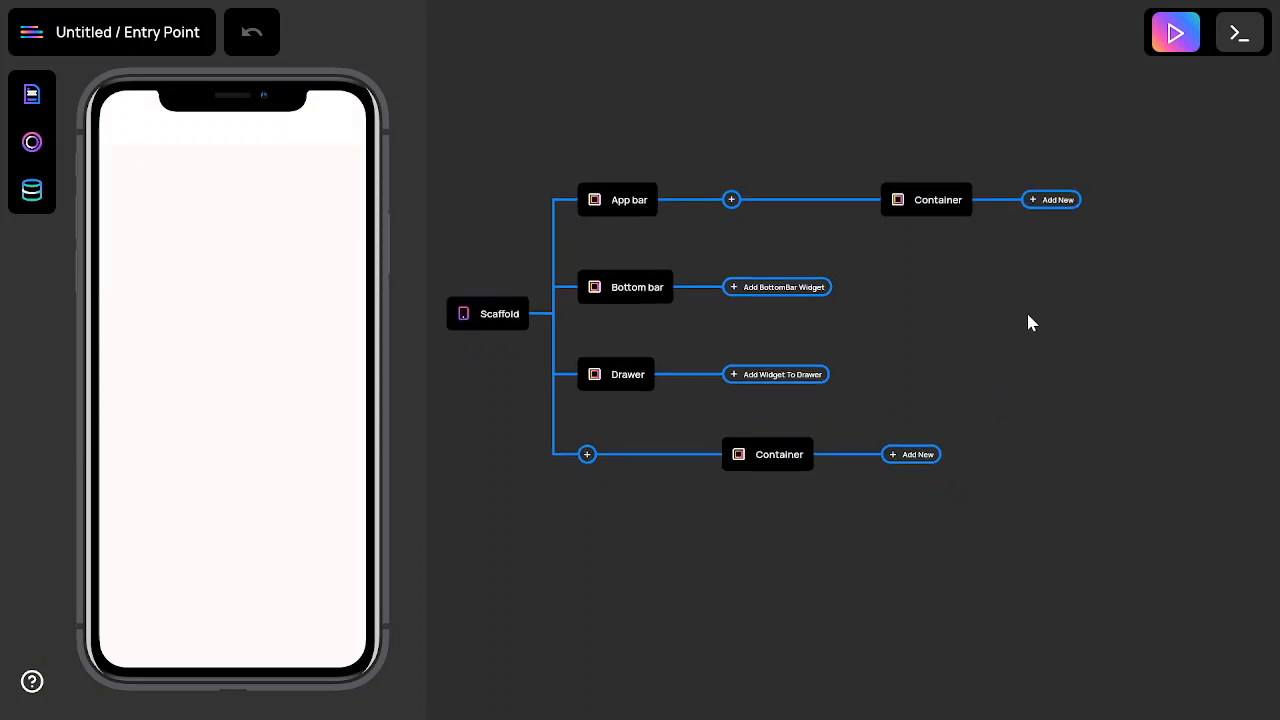
{"action": "left_click_drag", "start_coordinate": [1011, 360], "coordinate": [1000, 349]}
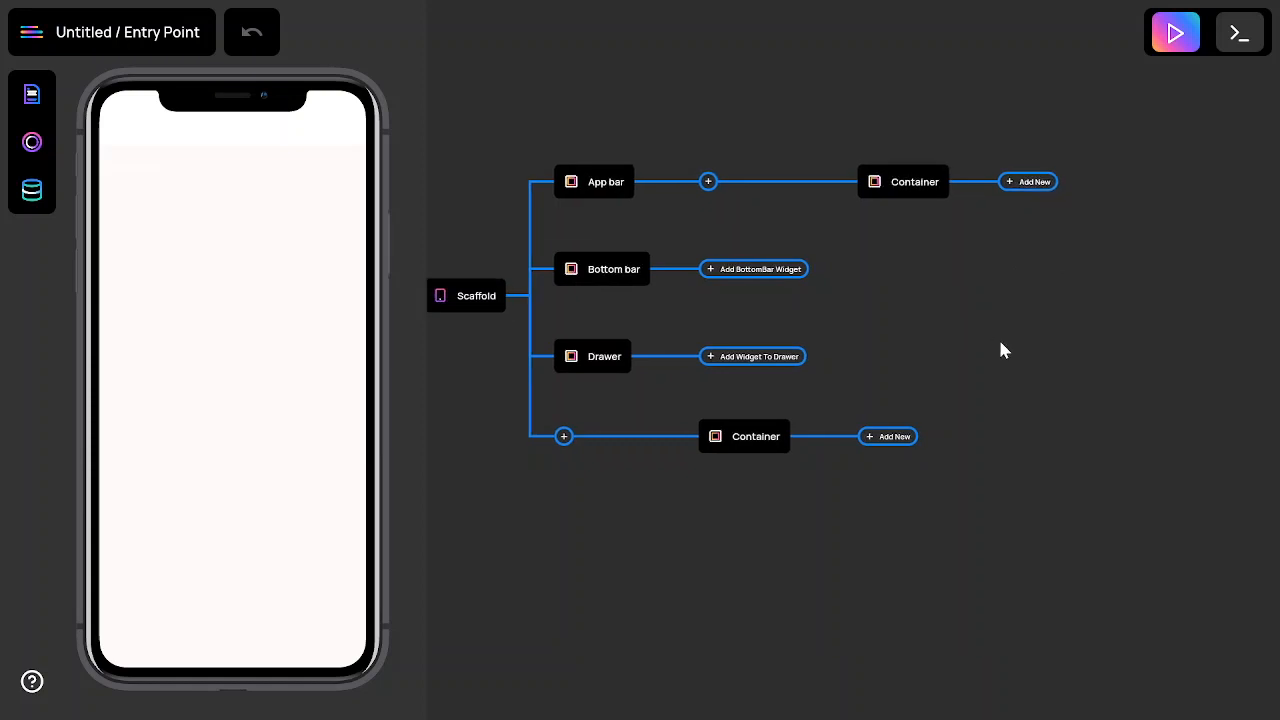
{"action": "left_click", "coordinate": [1024, 177]}
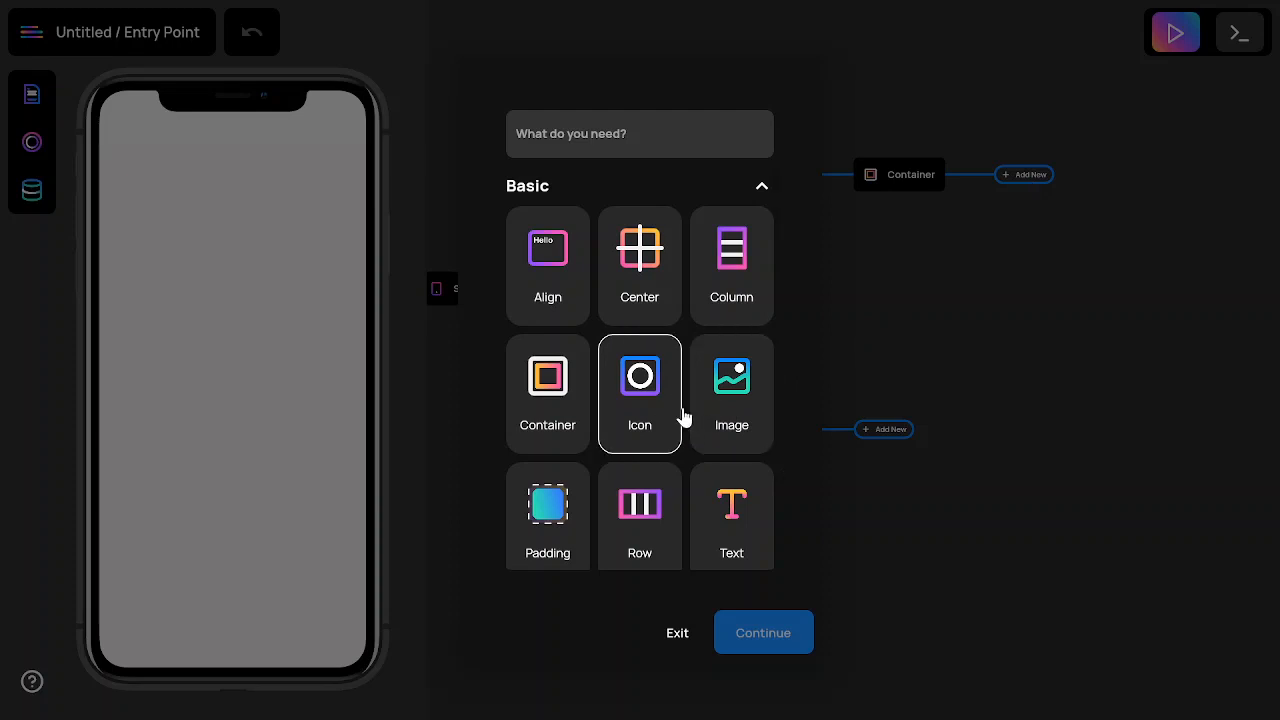
{"action": "scroll", "coordinate": [677, 423], "scroll_direction": "down", "scroll_amount": 1}
{"action": "left_click", "coordinate": [643, 429]}
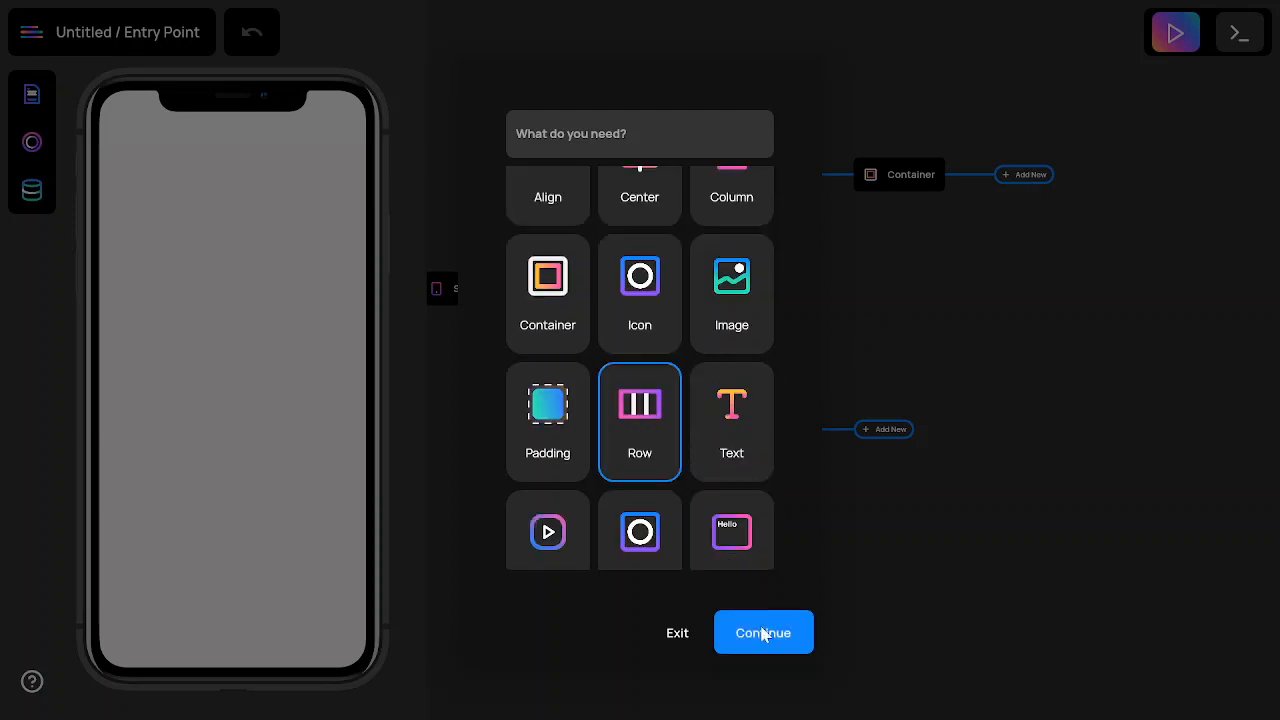
{"action": "left_click", "coordinate": [767, 645]}
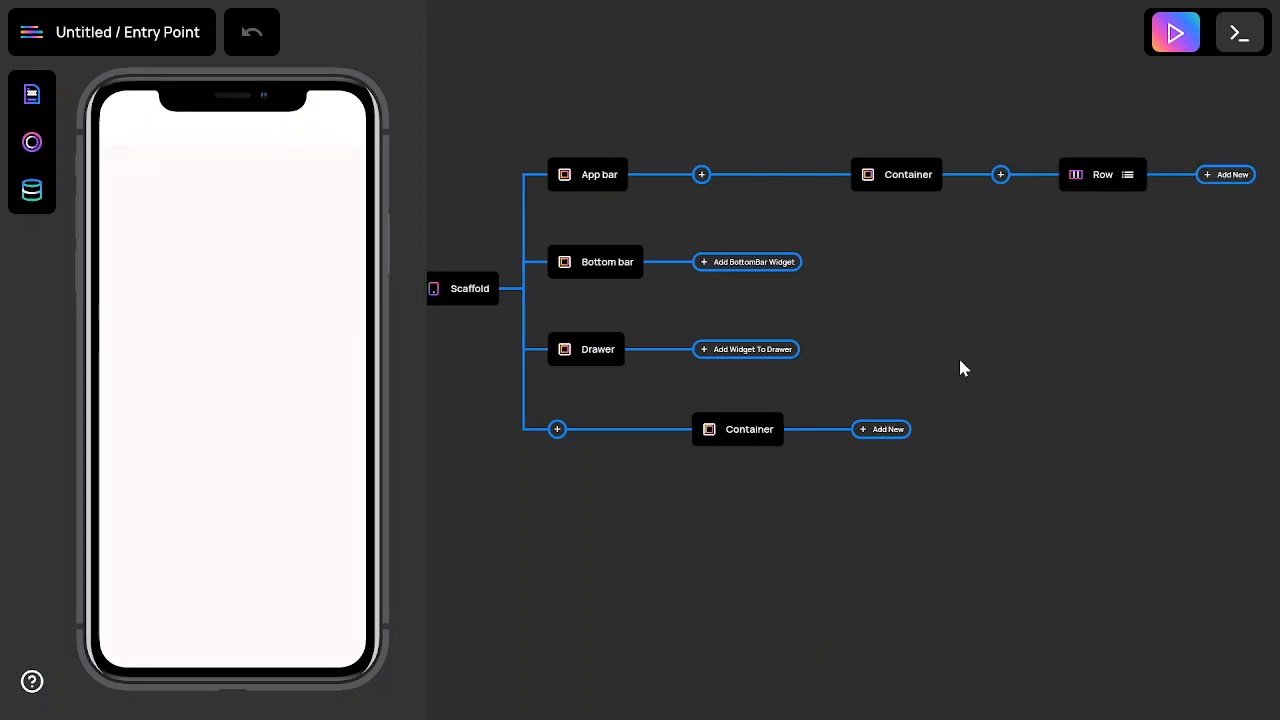
- Add an Icon widget as the first child of the app bar's row
{"action": "left_click", "coordinate": [1033, 268]}
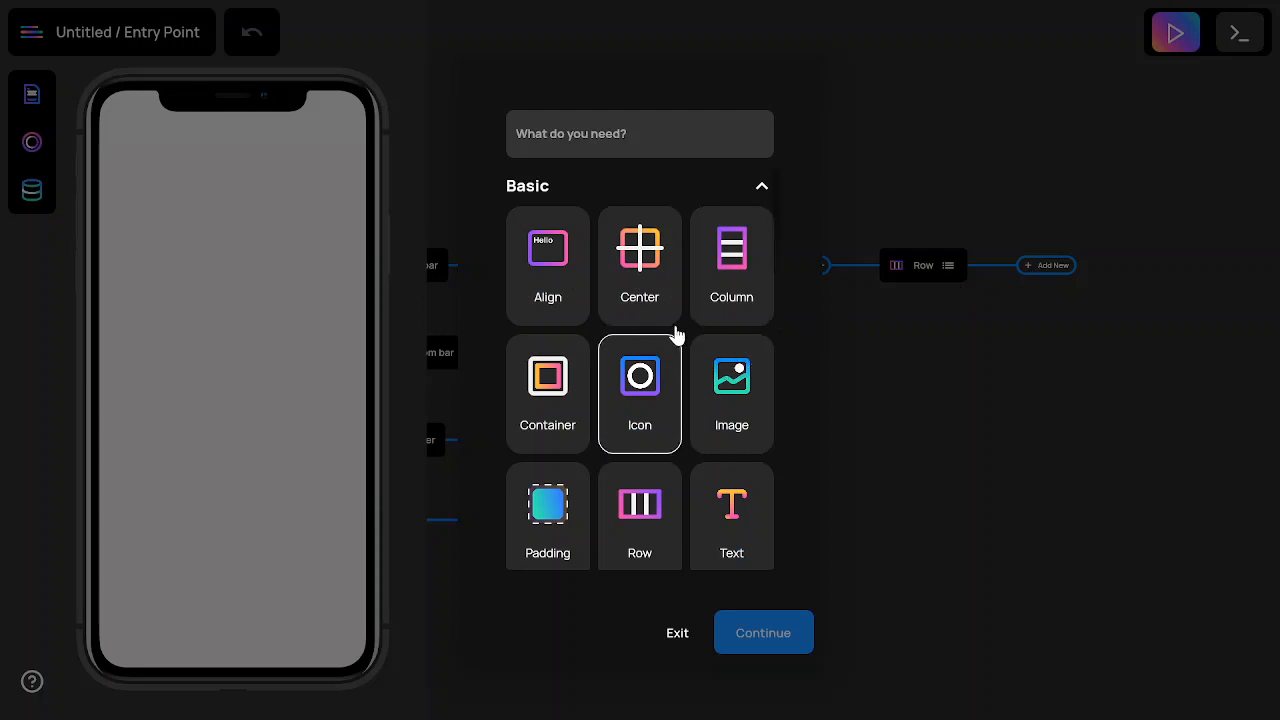
{"action": "left_click", "coordinate": [651, 420]}
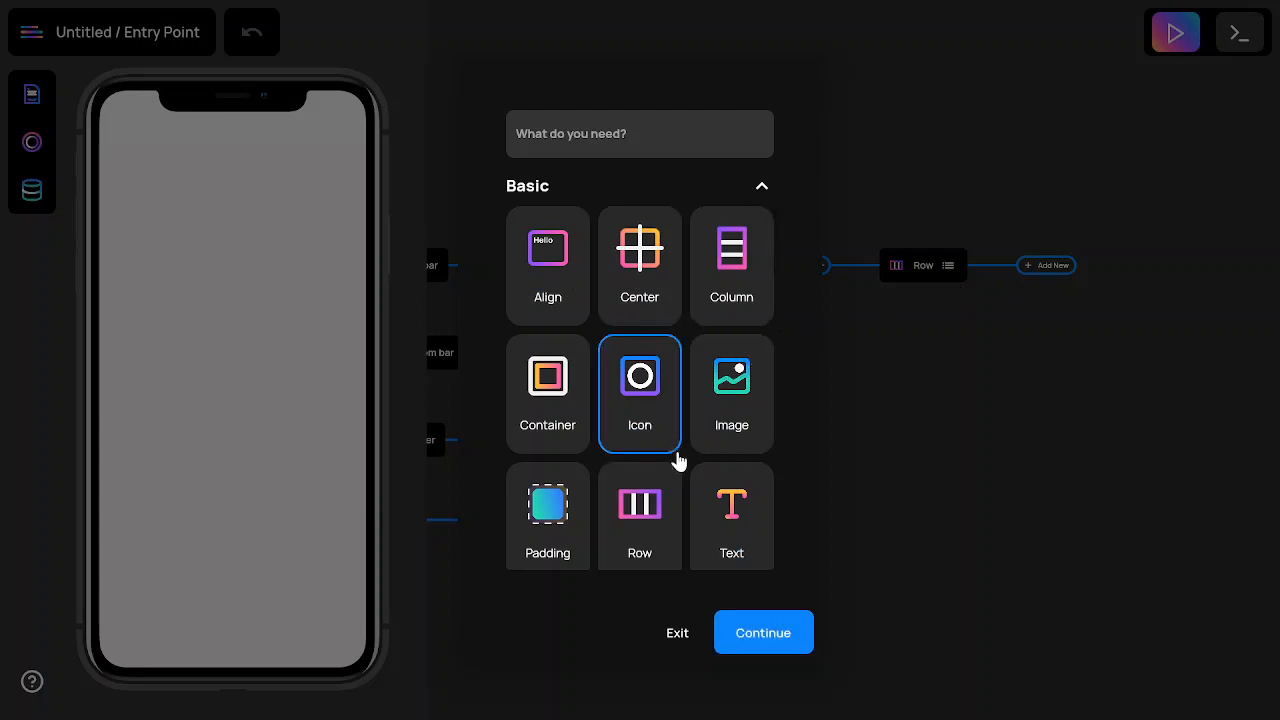
{"action": "left_click", "coordinate": [762, 642]}
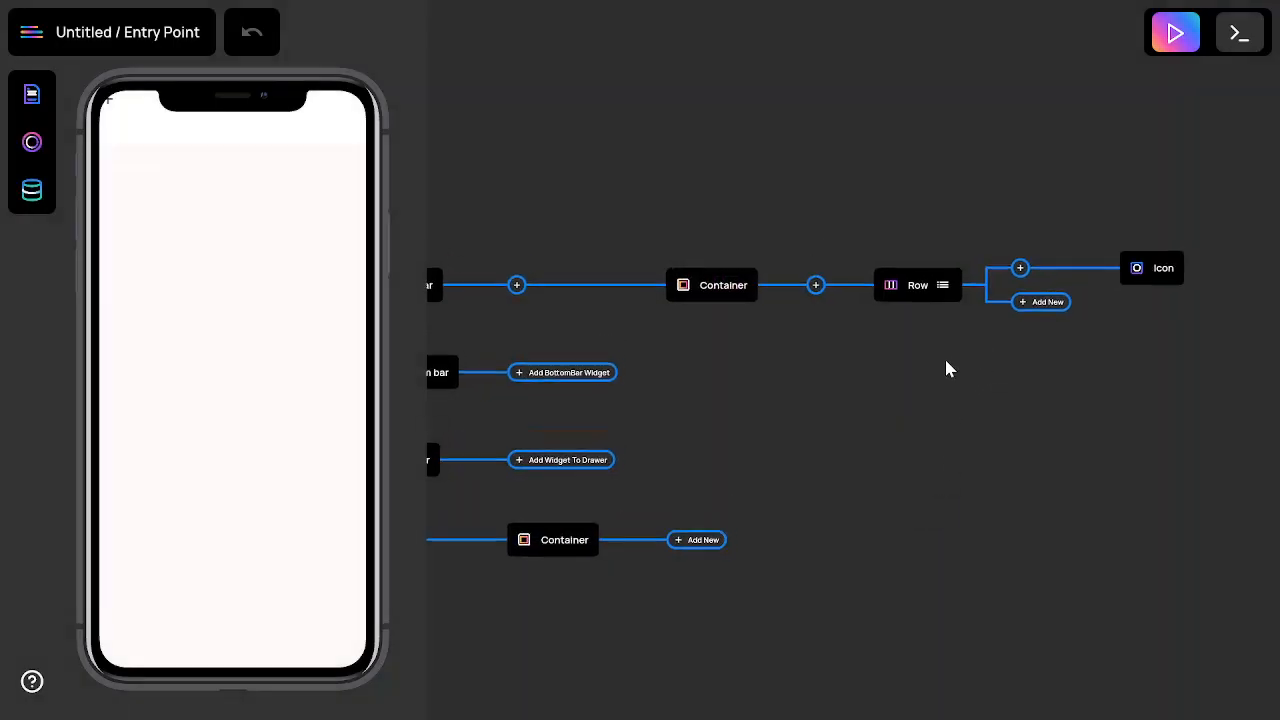
- Add an Image widget to the app bar's row below the icon
{"action": "left_click", "coordinate": [977, 322]}
{"action": "left_click", "coordinate": [710, 410]}
{"action": "left_click", "coordinate": [764, 634]}
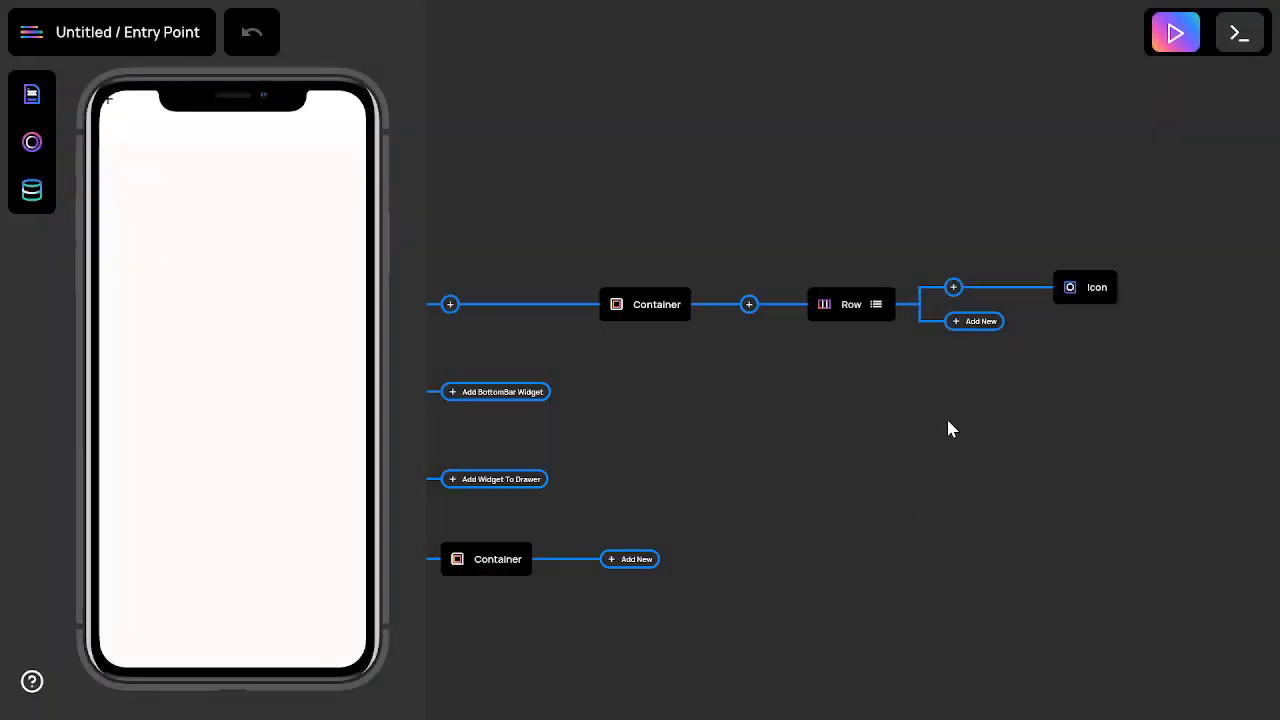
- Change the row's icon to the filled person with a gear
{"action": "left_click", "coordinate": [986, 284]}
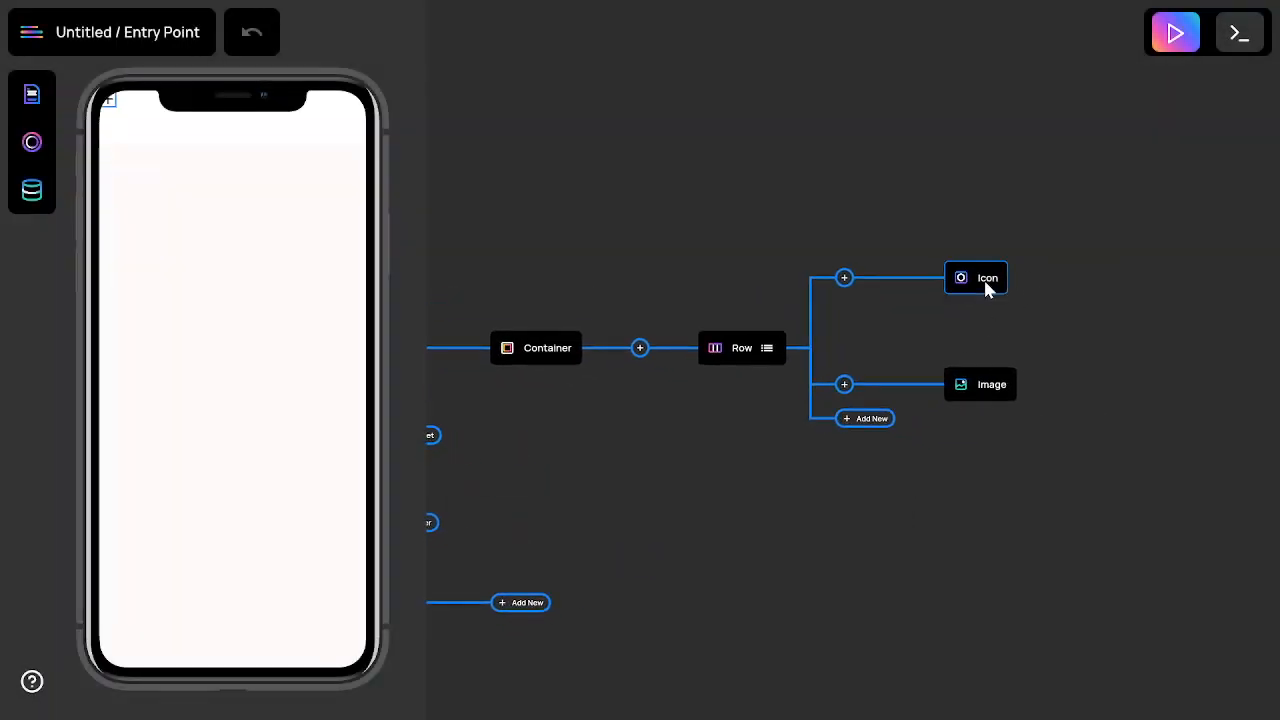
{"action": "left_click", "coordinate": [983, 284]}
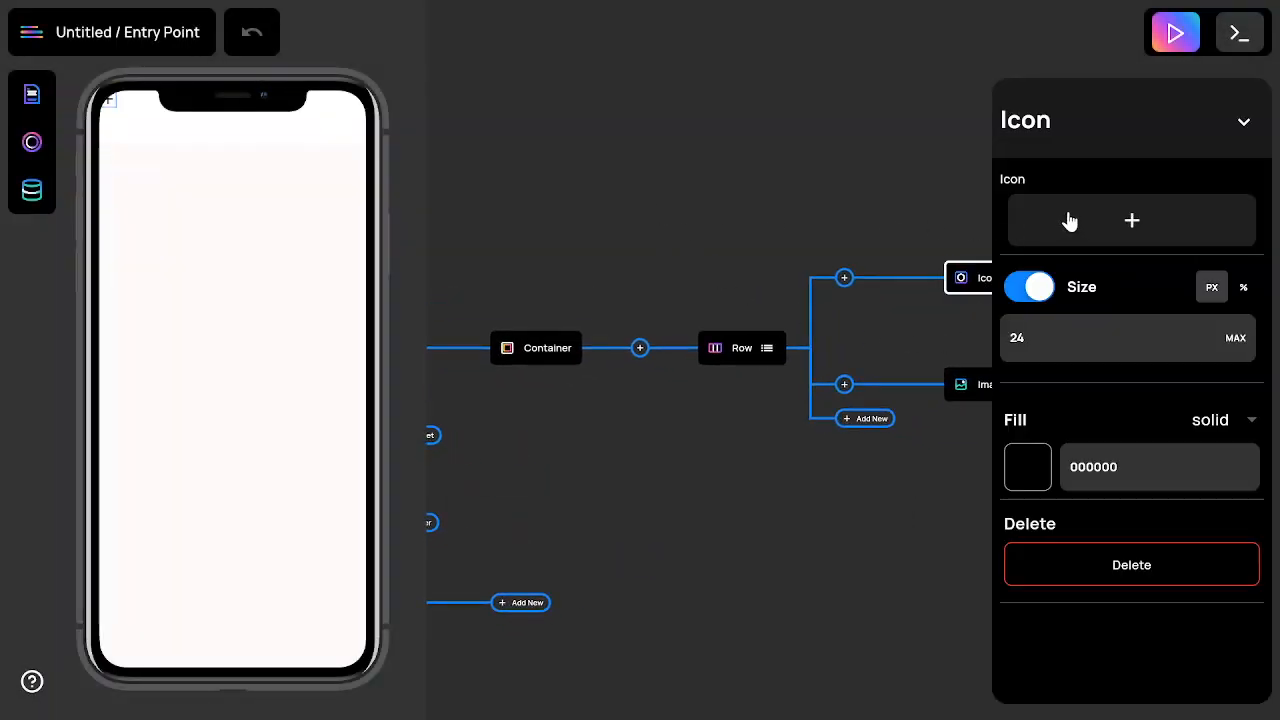
{"action": "left_click", "coordinate": [1155, 212]}
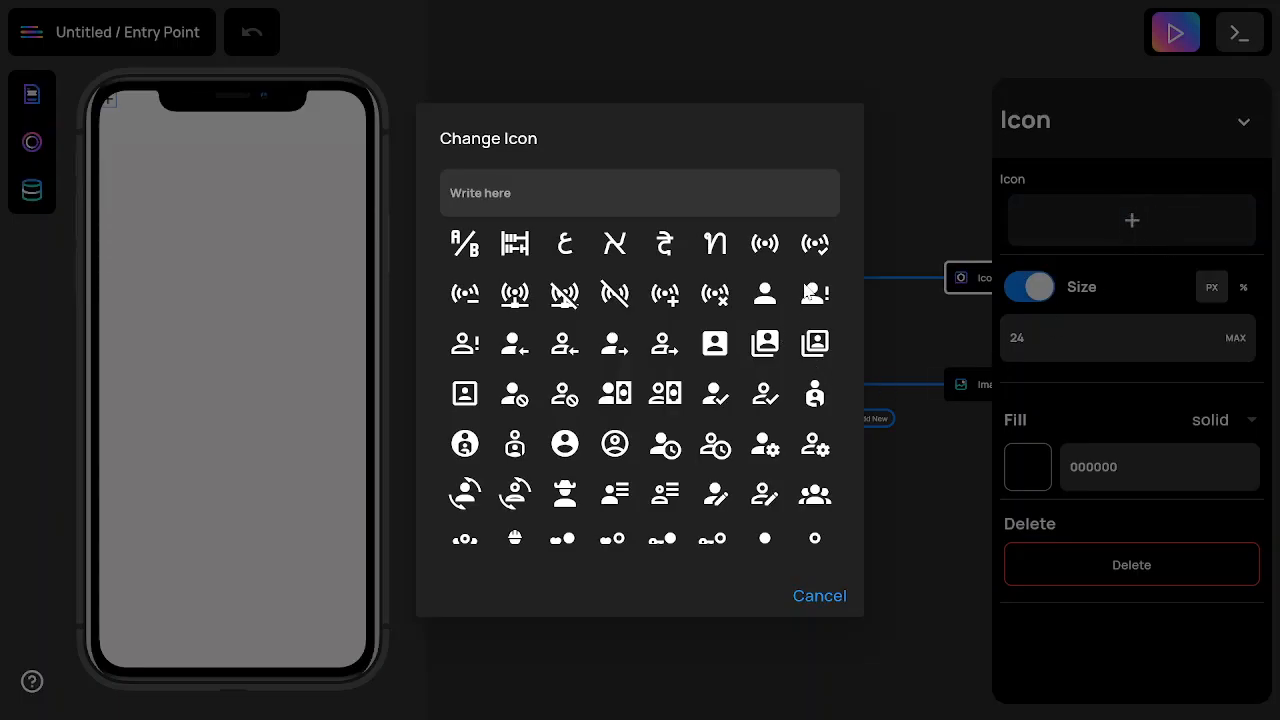
{"action": "scroll", "coordinate": [800, 304], "scroll_direction": "down", "scroll_amount": 1}
{"action": "scroll", "coordinate": [800, 304], "scroll_direction": "down", "scroll_amount": 2}
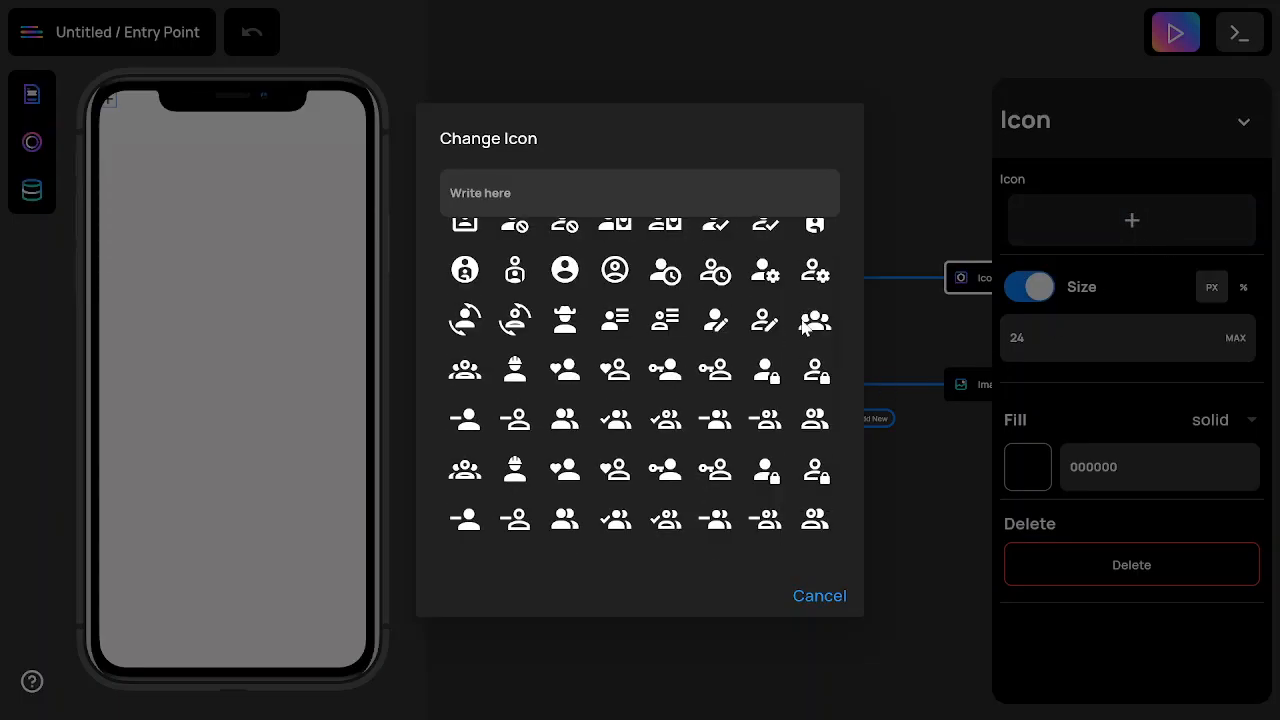
{"action": "scroll", "coordinate": [805, 327], "scroll_direction": "up", "scroll_amount": 2}
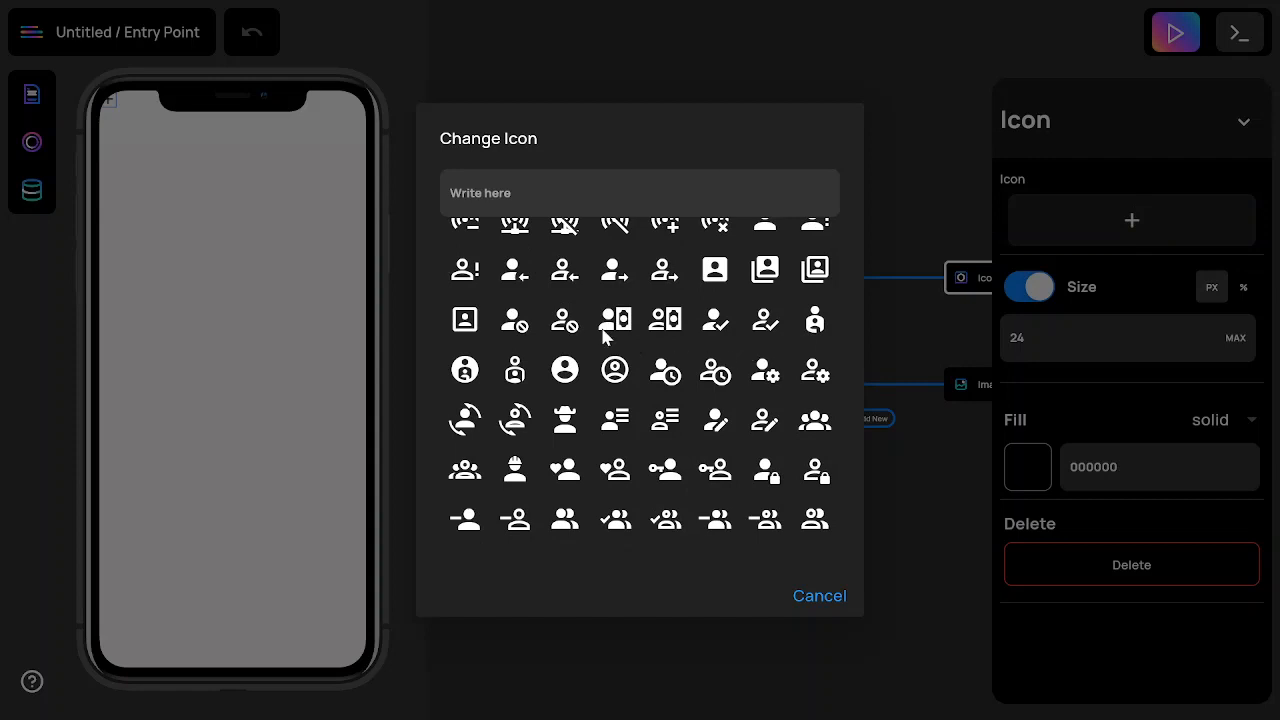
{"action": "scroll", "coordinate": [608, 340], "scroll_direction": "up", "scroll_amount": 2}
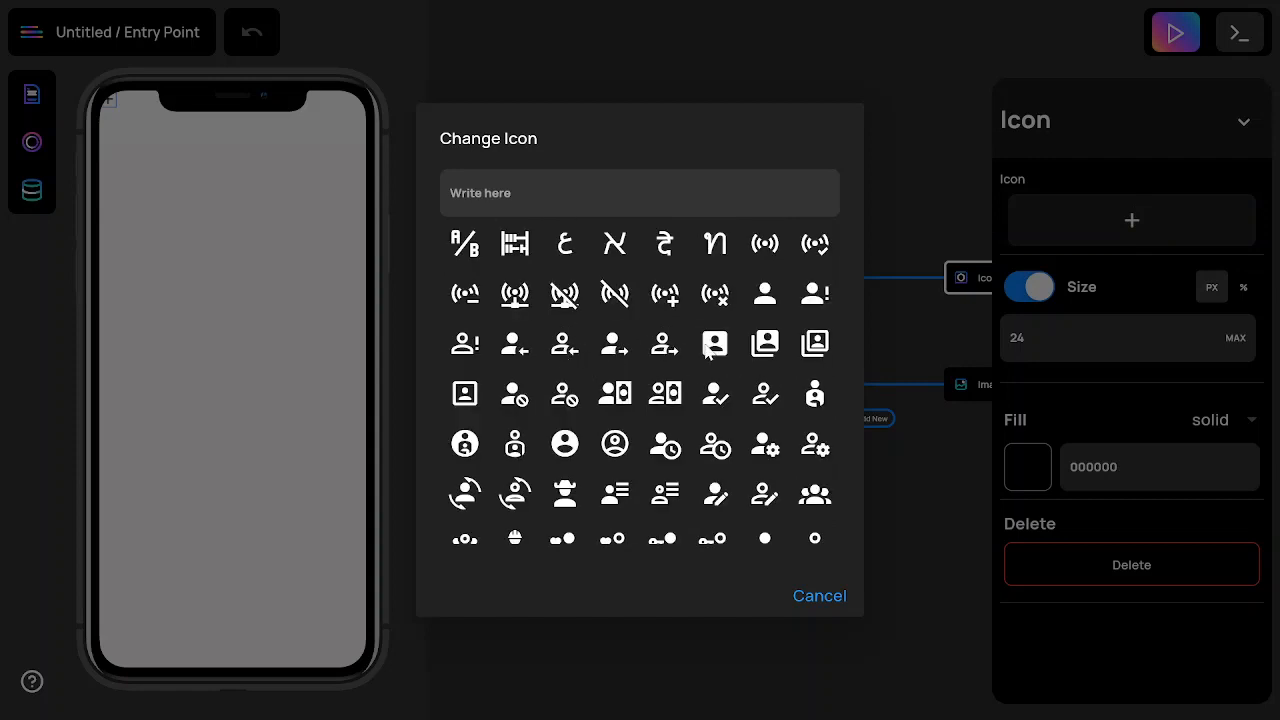
{"action": "scroll", "coordinate": [728, 342], "scroll_direction": "down", "scroll_amount": 2}
{"action": "scroll", "coordinate": [778, 388], "scroll_direction": "down", "scroll_amount": 2}
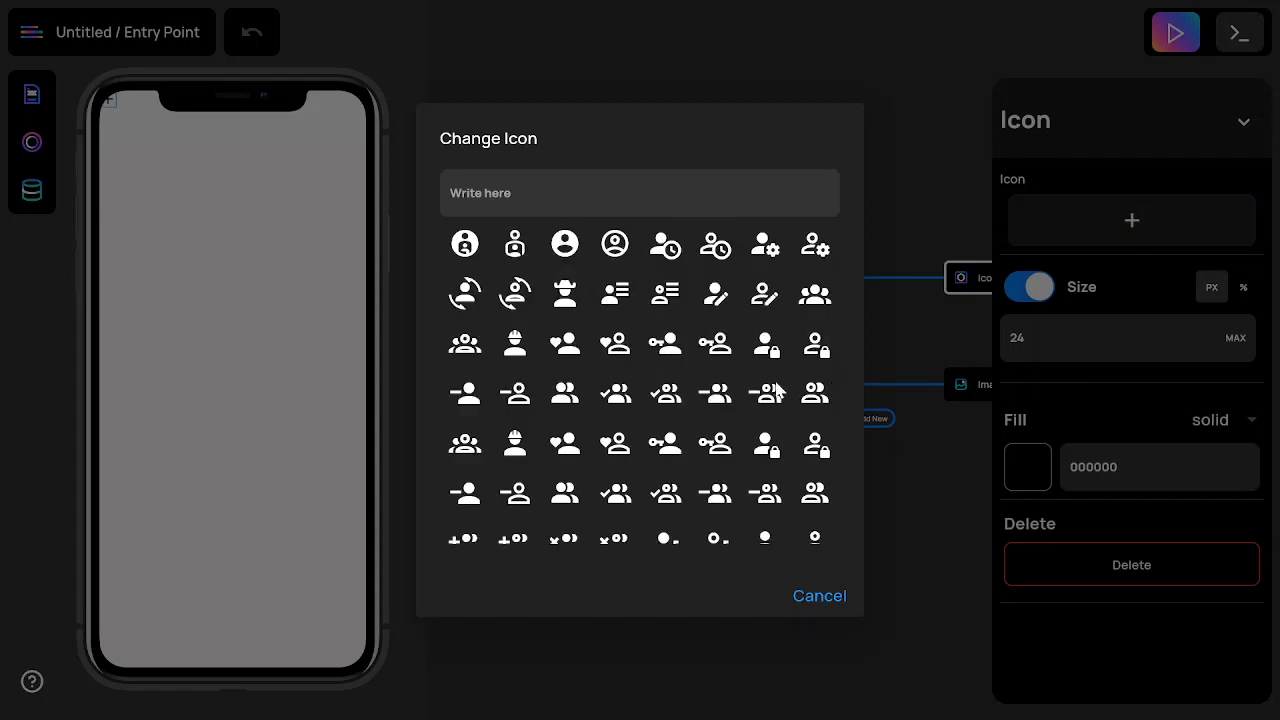
{"action": "left_click", "coordinate": [766, 247]}
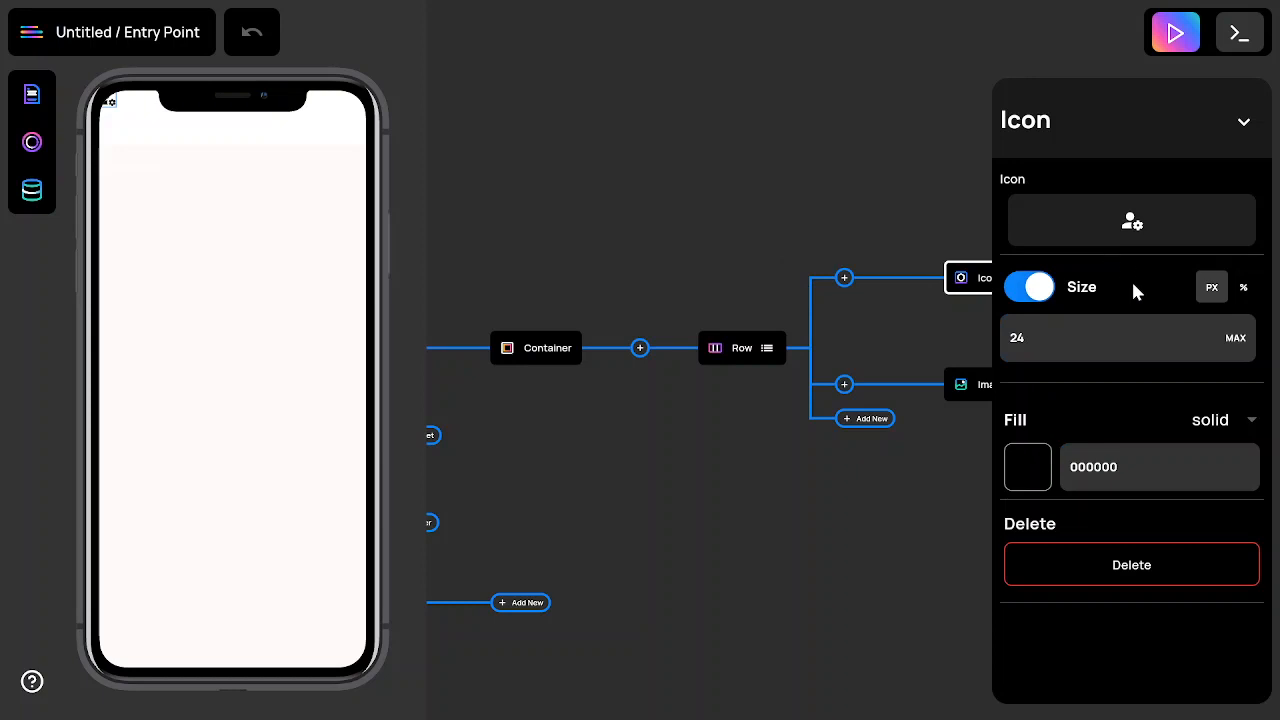
- Select the image in the row and set its width to 34 px
{"action": "left_click", "coordinate": [920, 449]}
{"action": "left_click", "coordinate": [968, 399]}
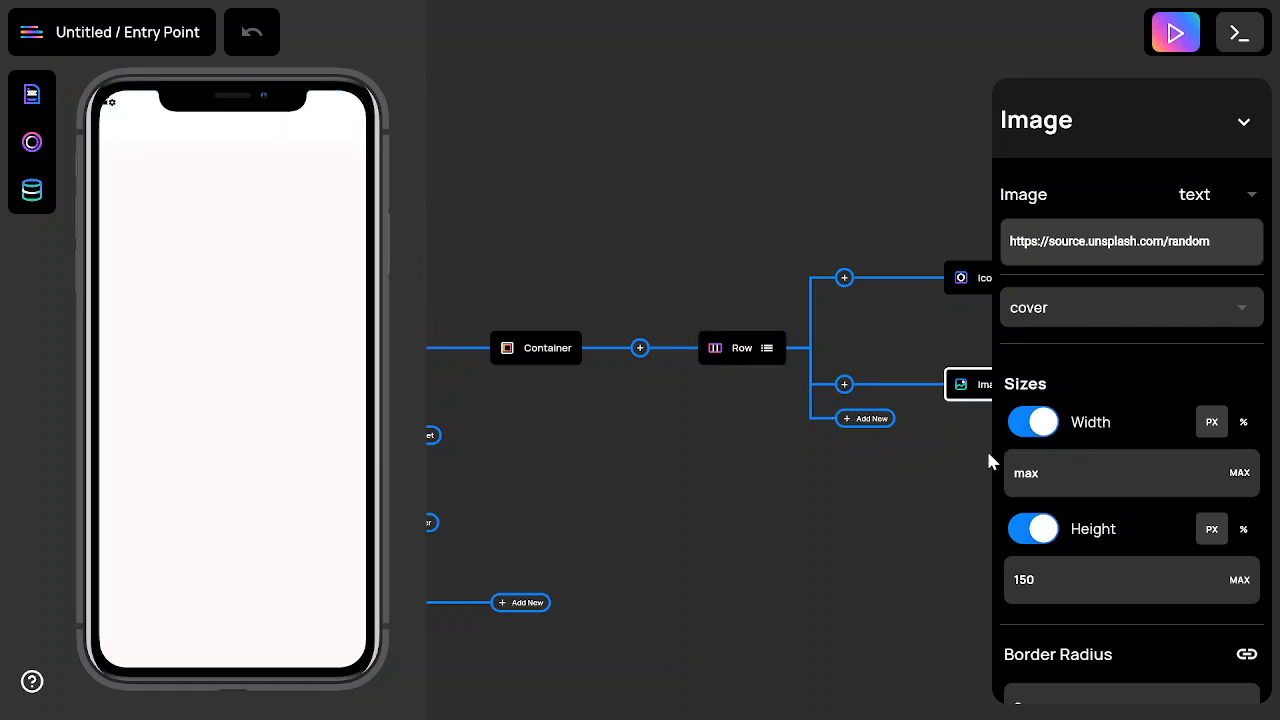
{"action": "scroll", "coordinate": [1073, 386], "scroll_direction": "down", "scroll_amount": 1}
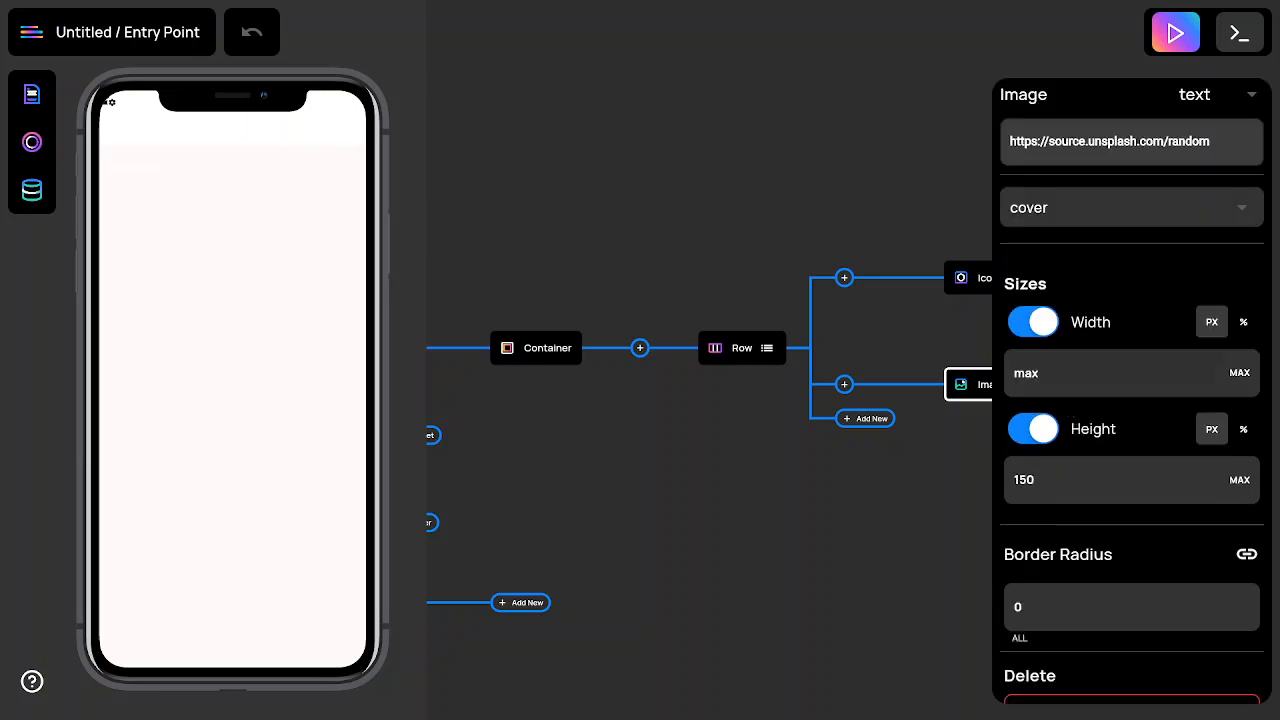
{"action": "key", "text": "BackSpace"}
{"action": "key", "text": "BackSpace"}
{"action": "key", "text": "BackSpace"}
{"action": "type", "text": "150"}
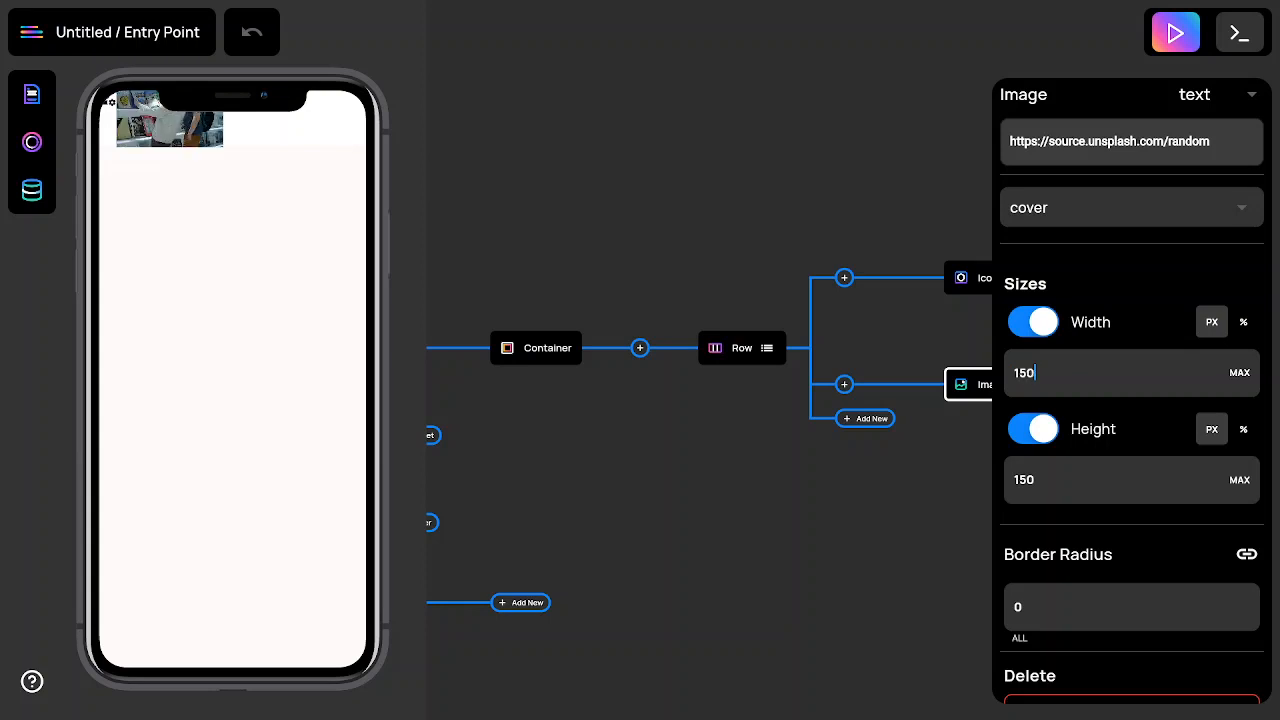
{"action": "key", "text": "BackSpace"}
{"action": "key", "text": "BackSpace"}
{"action": "key", "text": "BackSpace"}
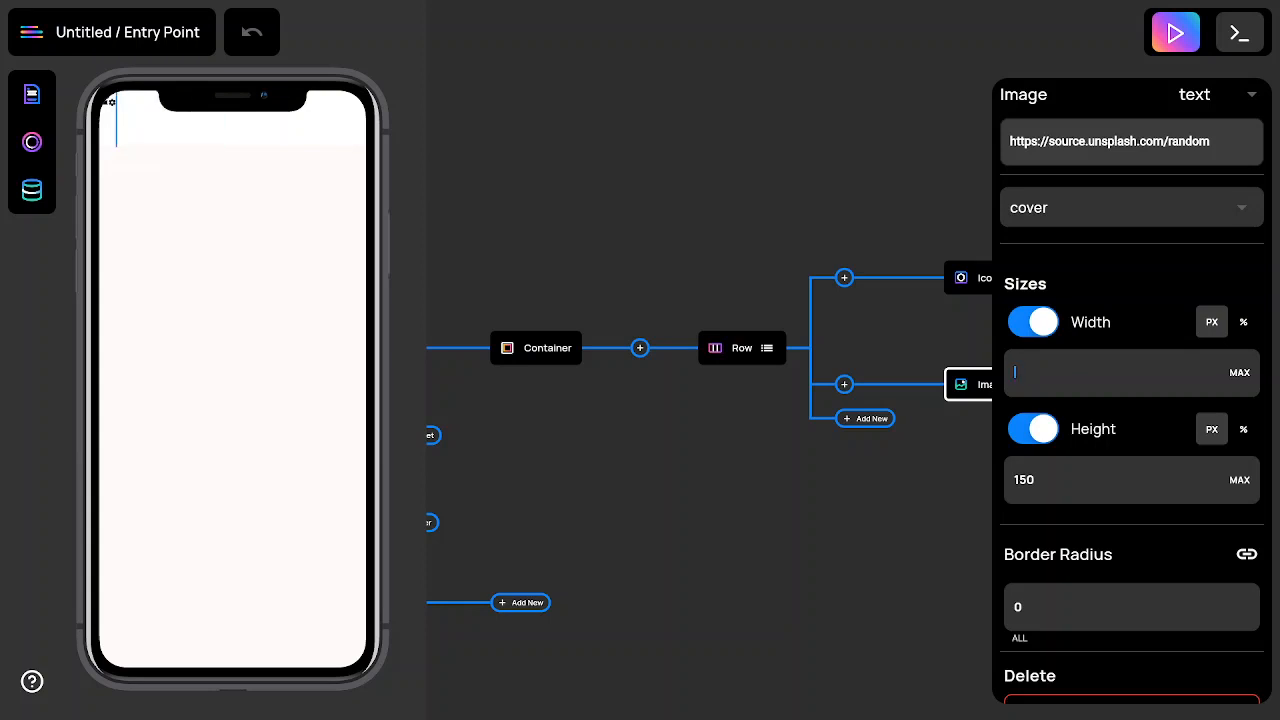
{"action": "type", "text": "34"}
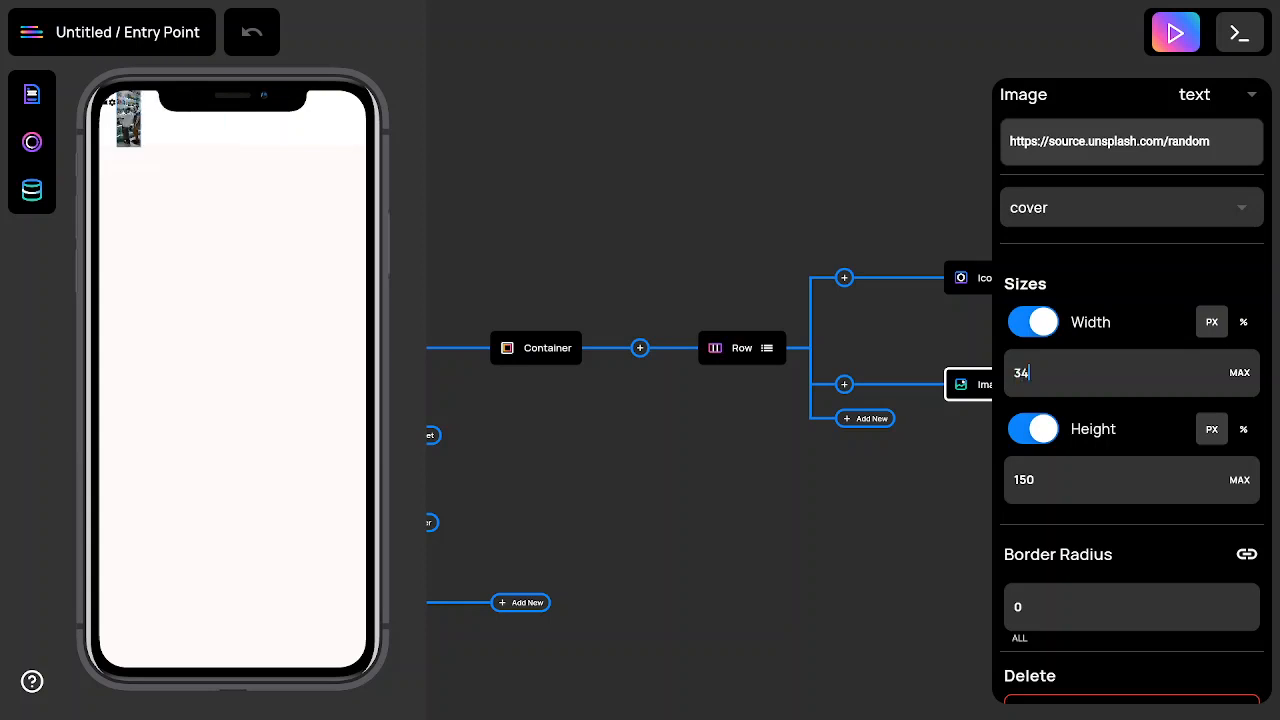
- Set both the width and the height of the row's image to 43 px
{"action": "left_click", "coordinate": [1120, 480]}
{"action": "key", "text": "BackSpace"}
{"action": "key", "text": "BackSpace"}
{"action": "key", "text": "BackSpace"}
{"action": "type", "text": "4"}
{"action": "key", "text": "BackSpace"}
{"action": "left_click", "coordinate": [1100, 373]}
{"action": "key", "text": "BackSpace"}
{"action": "key", "text": "BackSpace"}
{"action": "type", "text": "43"}
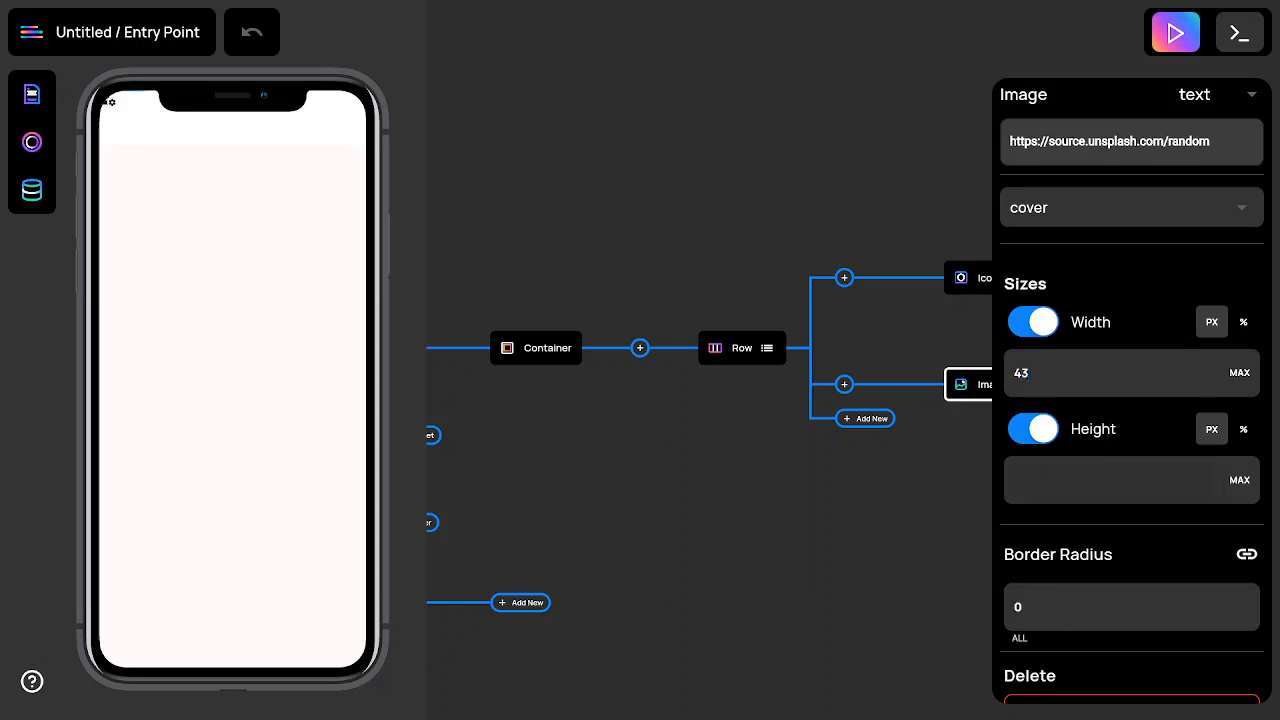
{"action": "type", "text": "43"}
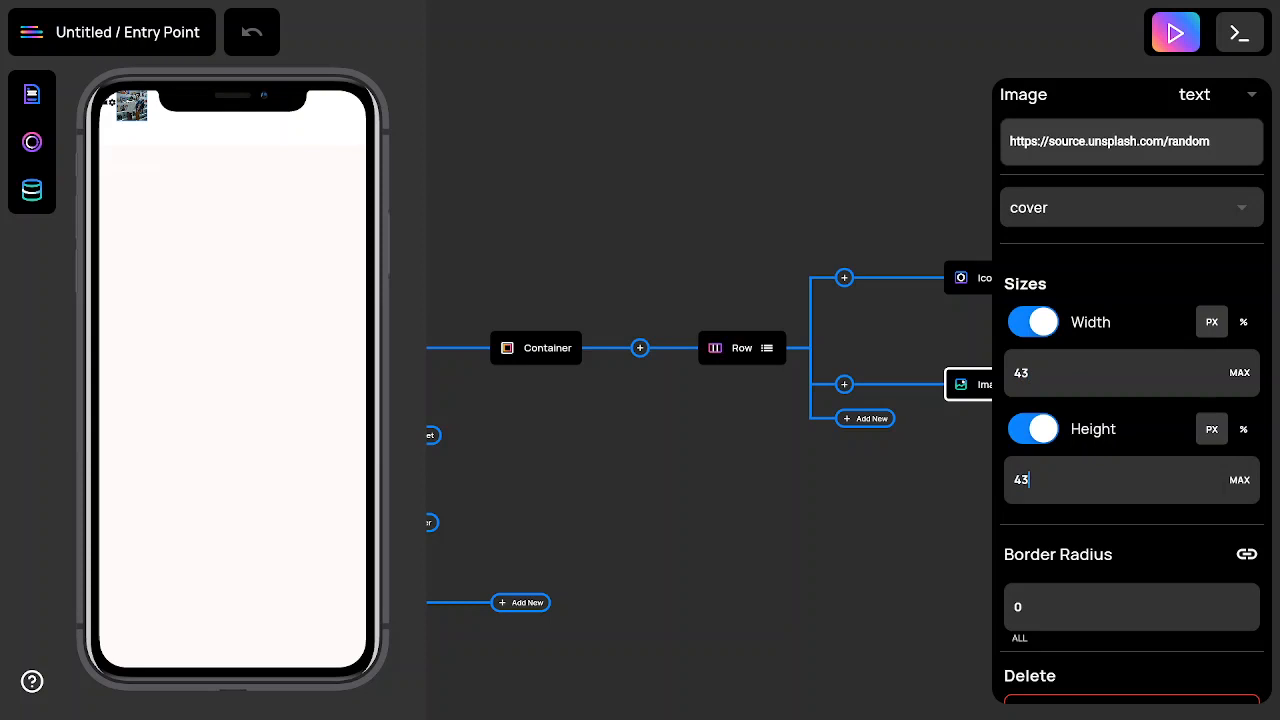
- Set the image's border radius to 30 on all corners and its height to 50 px
{"action": "scroll", "coordinate": [1104, 526], "scroll_direction": "down", "scroll_amount": 1}
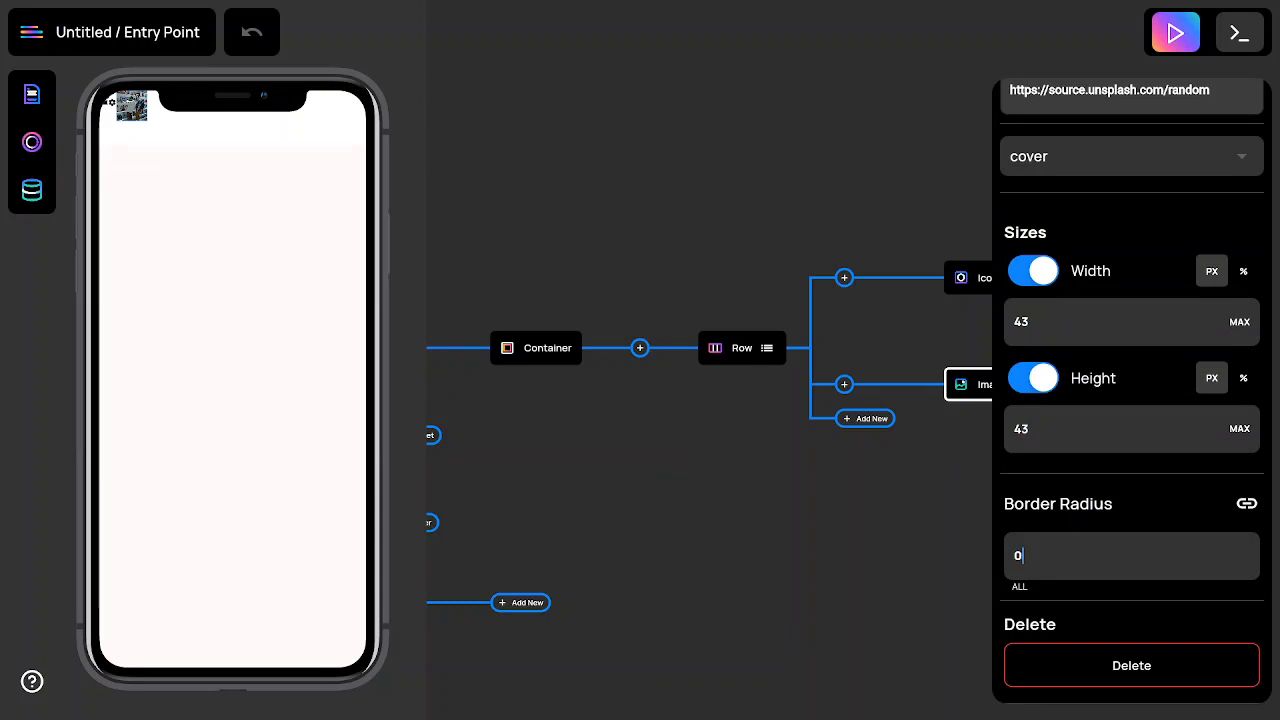
{"action": "type", "text": "30"}
{"action": "left_click", "coordinate": [1110, 448]}
{"action": "key", "text": "BackSpace"}
{"action": "key", "text": "BackSpace"}
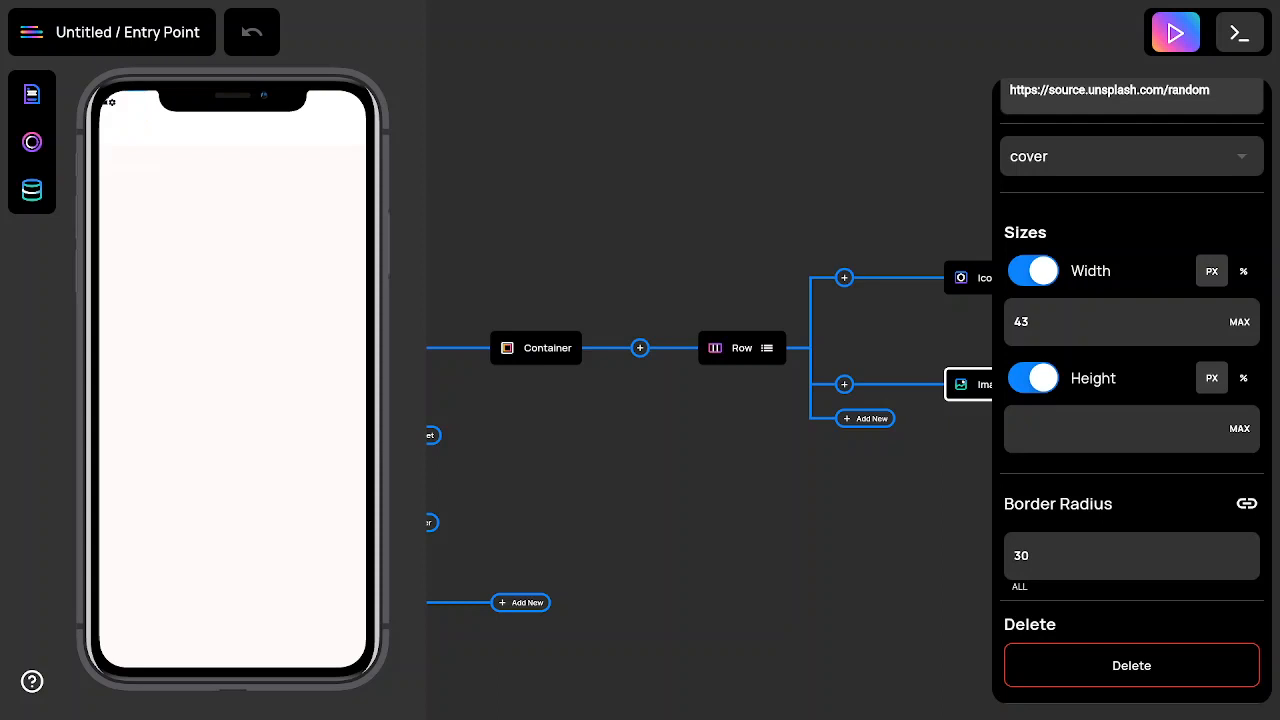
{"action": "type", "text": "50"}
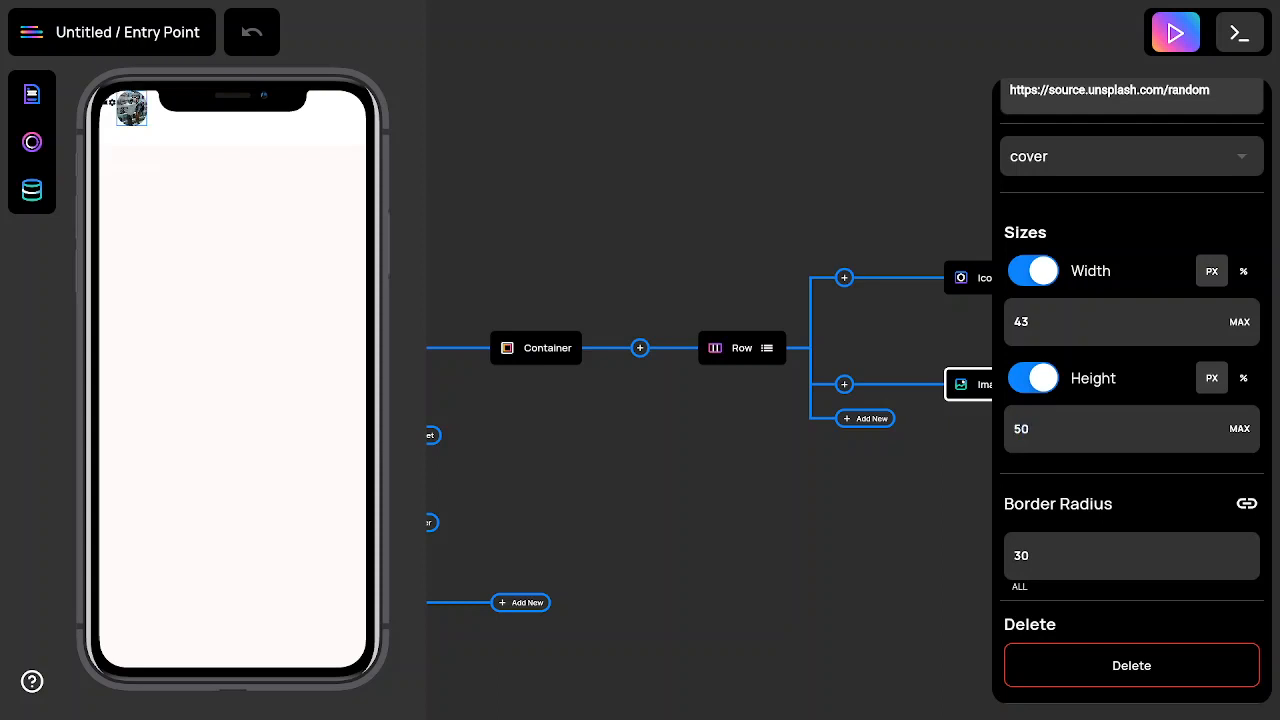
- Set both the width and the height of the row's image to 60 px
{"action": "left_click", "coordinate": [1047, 334]}
{"action": "key", "text": "BackSpace"}
{"action": "key", "text": "BackSpace"}
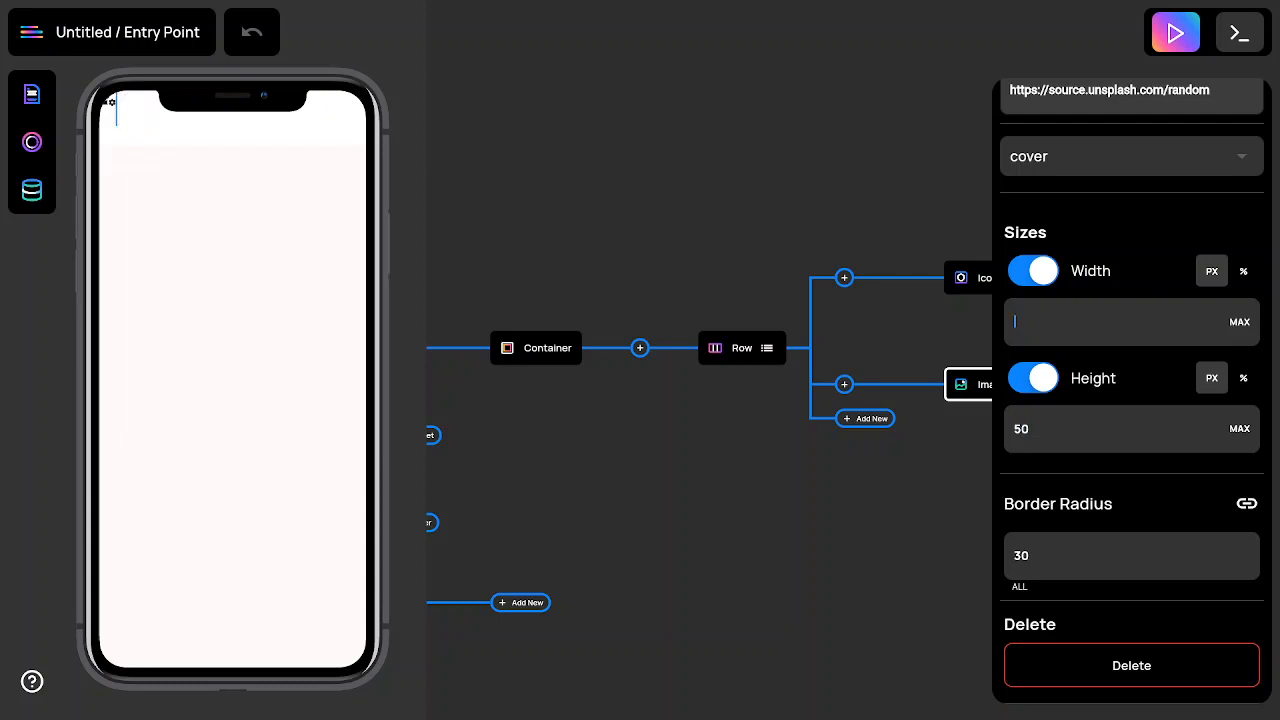
{"action": "type", "text": "50"}
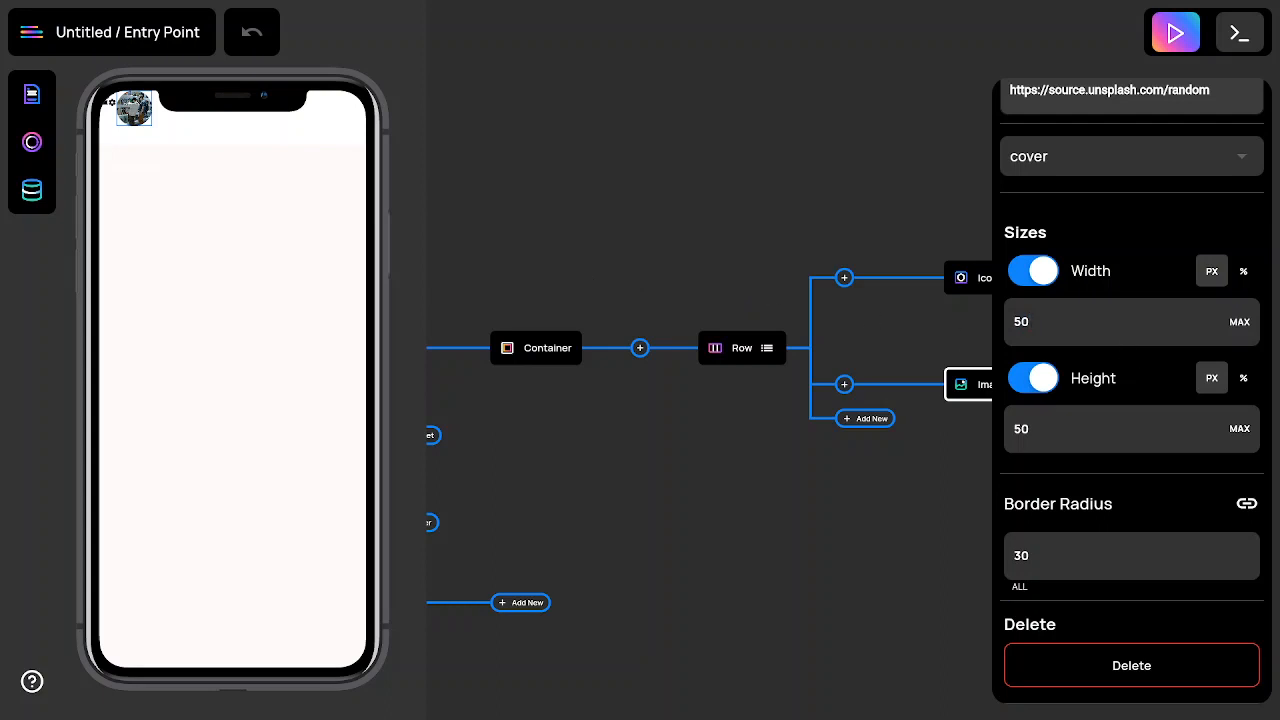
{"action": "key", "text": "BackSpace"}
{"action": "key", "text": "BackSpace"}
{"action": "type", "text": "60"}
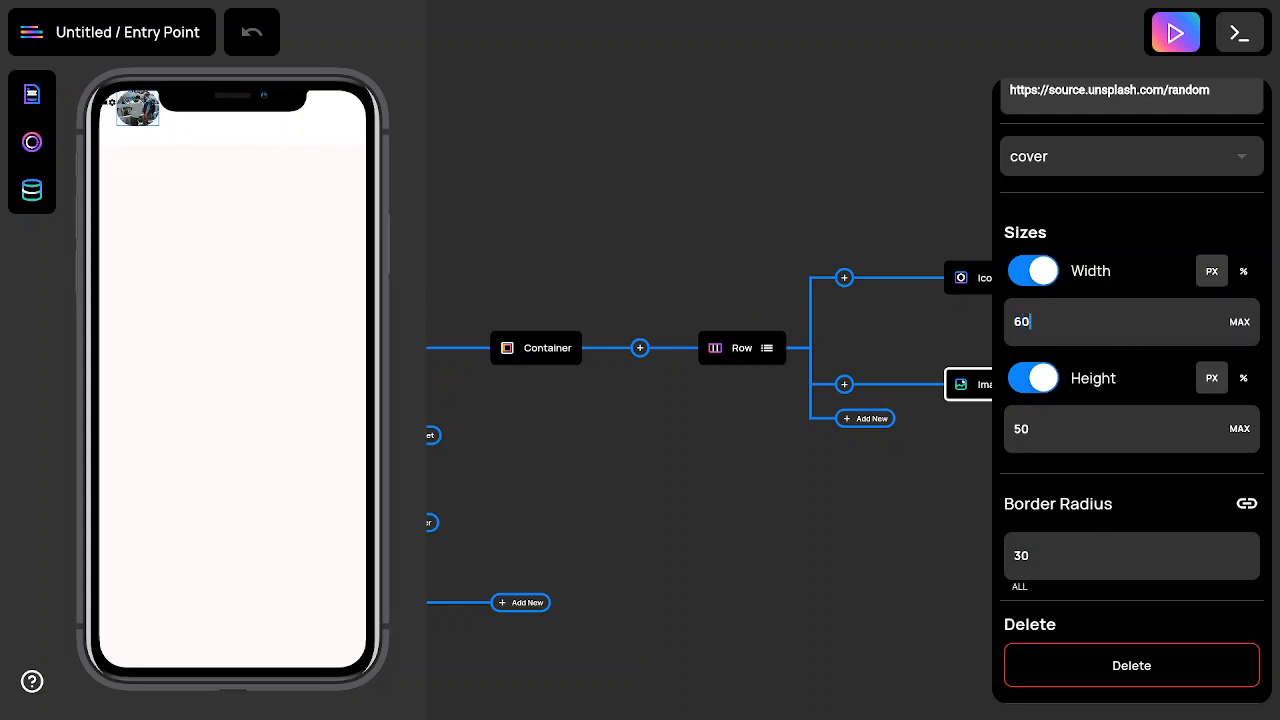
{"action": "key", "text": "BackSpace"}
{"action": "key", "text": "BackSpace"}
{"action": "type", "text": "60"}
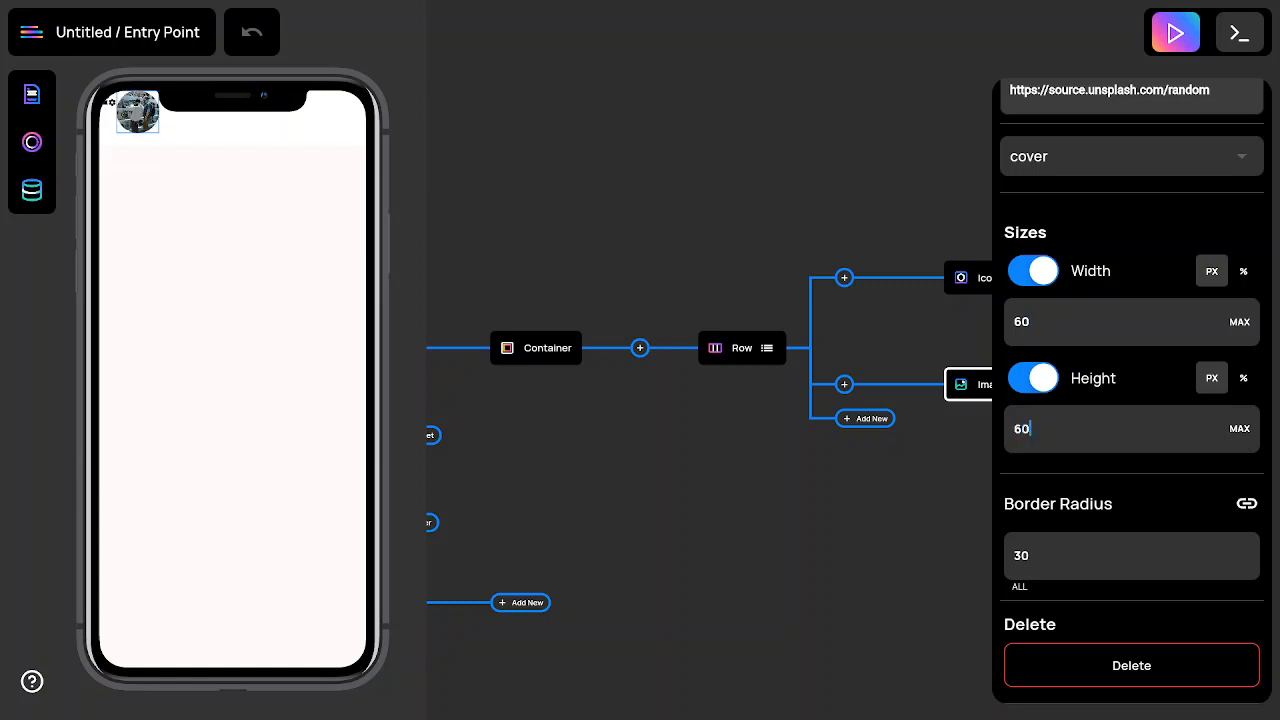
{"action": "scroll", "coordinate": [1107, 345], "scroll_direction": "up", "scroll_amount": 3}
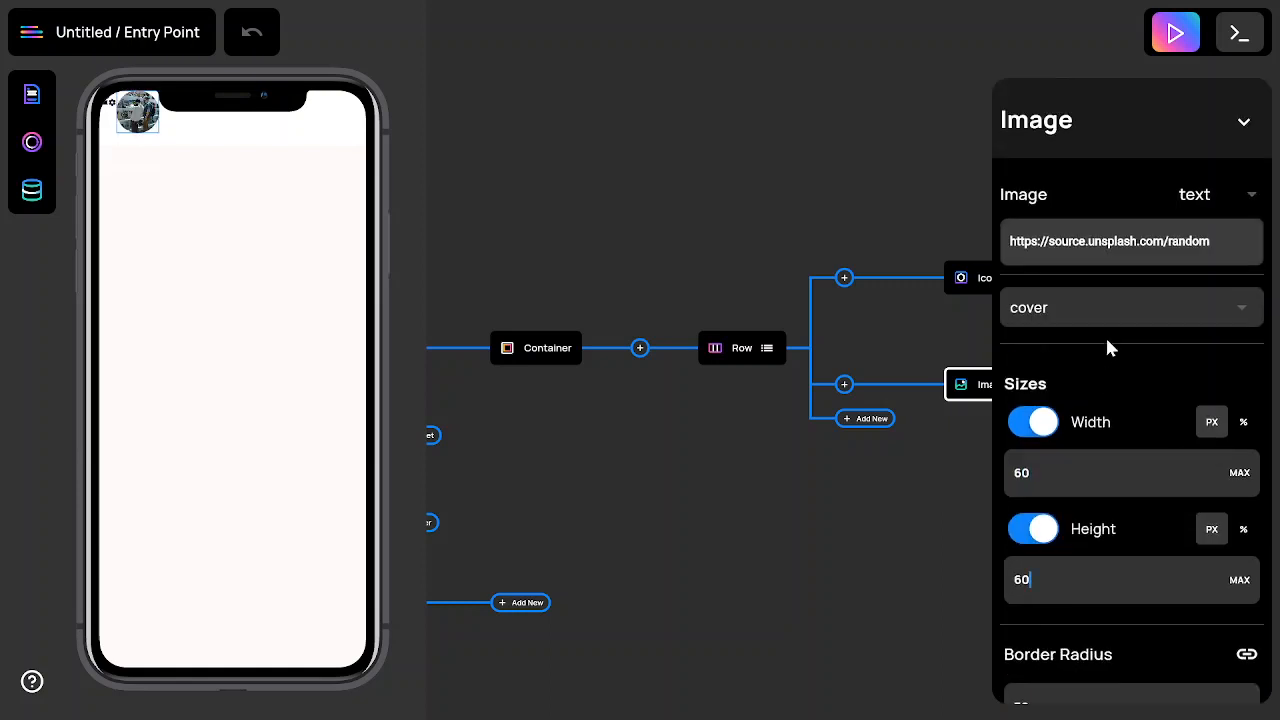
{"action": "left_click", "coordinate": [912, 185]}
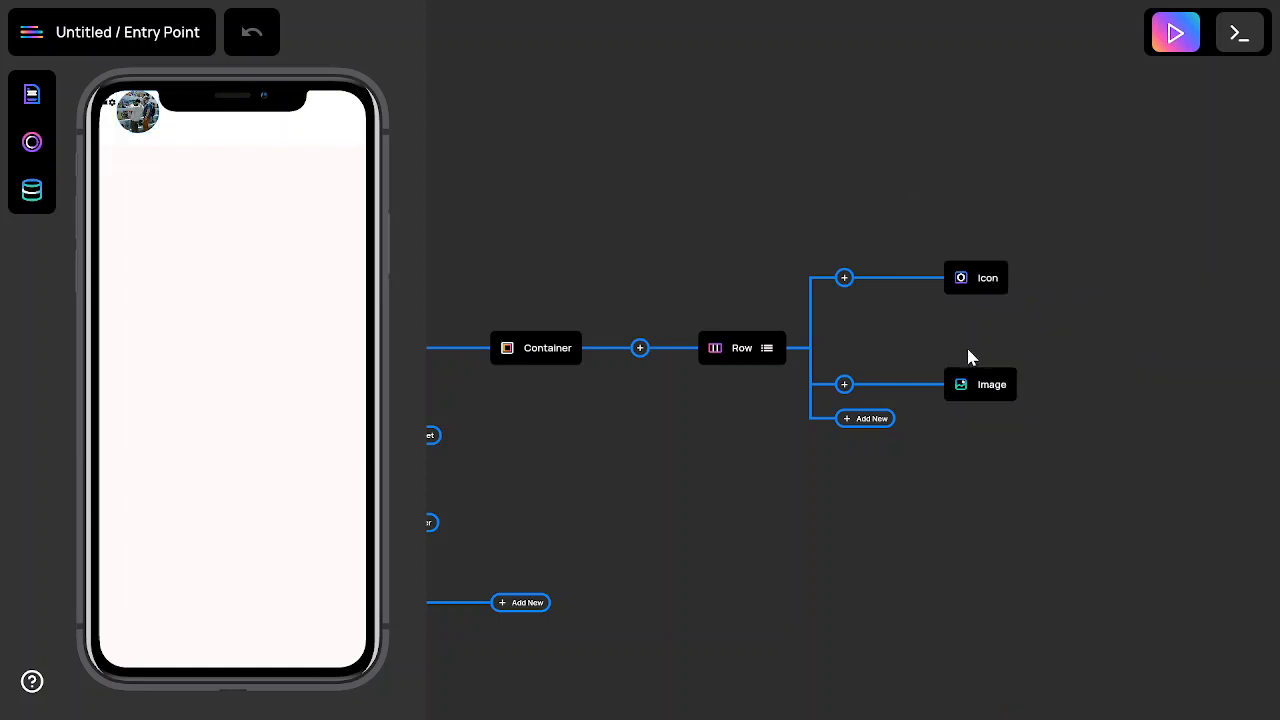
- Set the app bar row's cross axis alignment to Center and its main axis alignment to Space Between
{"action": "left_click_drag", "start_coordinate": [714, 477], "coordinate": [843, 468]}
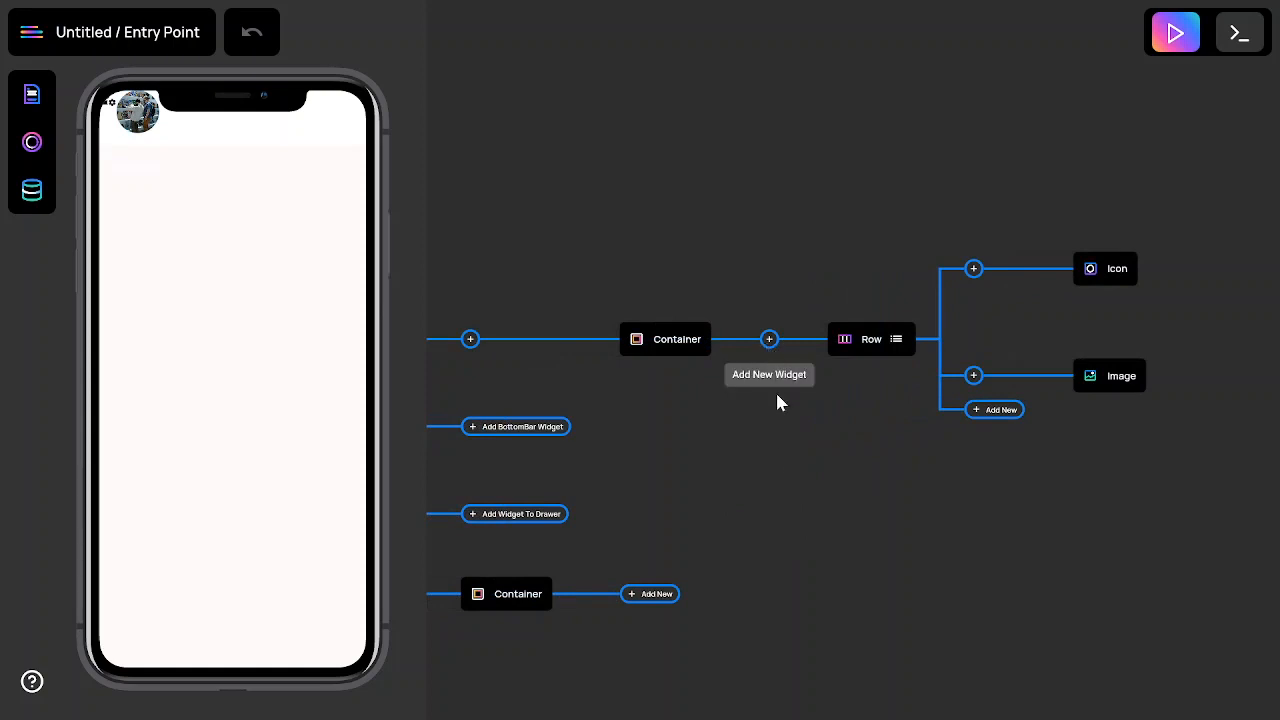
{"action": "left_click_drag", "start_coordinate": [787, 427], "coordinate": [776, 420]}
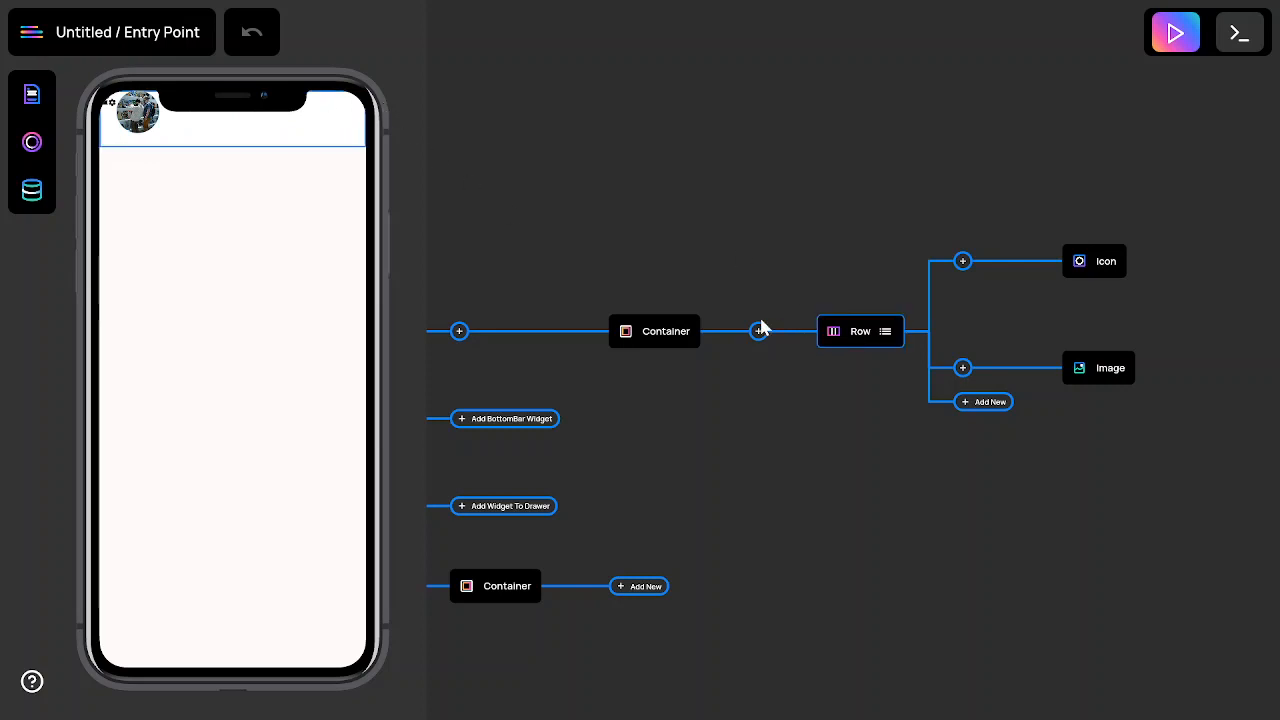
{"action": "left_click", "coordinate": [851, 338]}
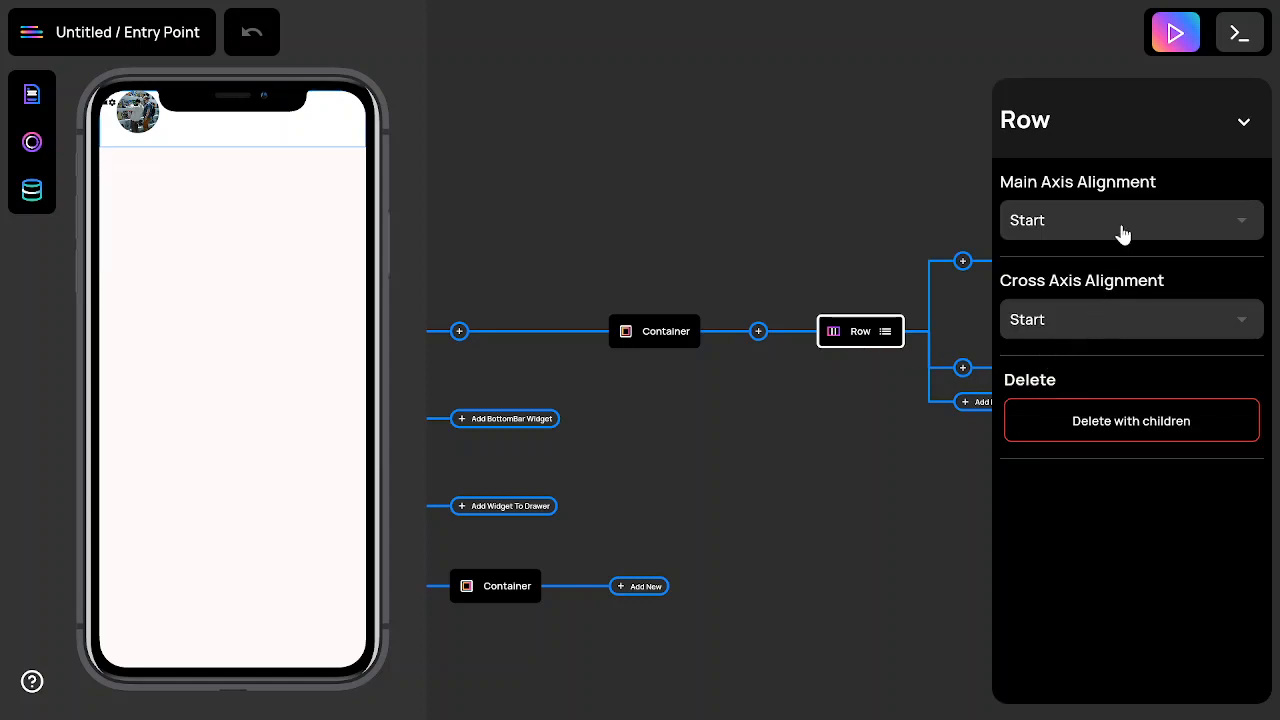
{"action": "left_click", "coordinate": [1177, 317]}
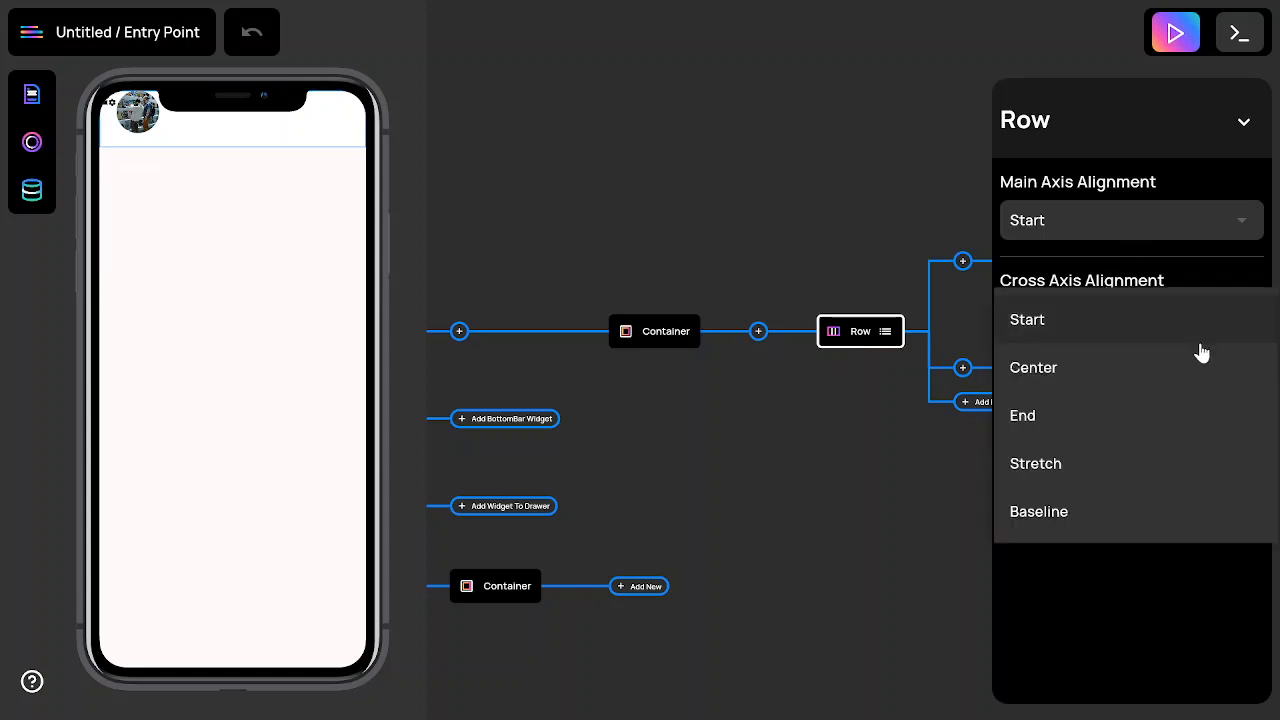
{"action": "left_click", "coordinate": [1106, 383]}
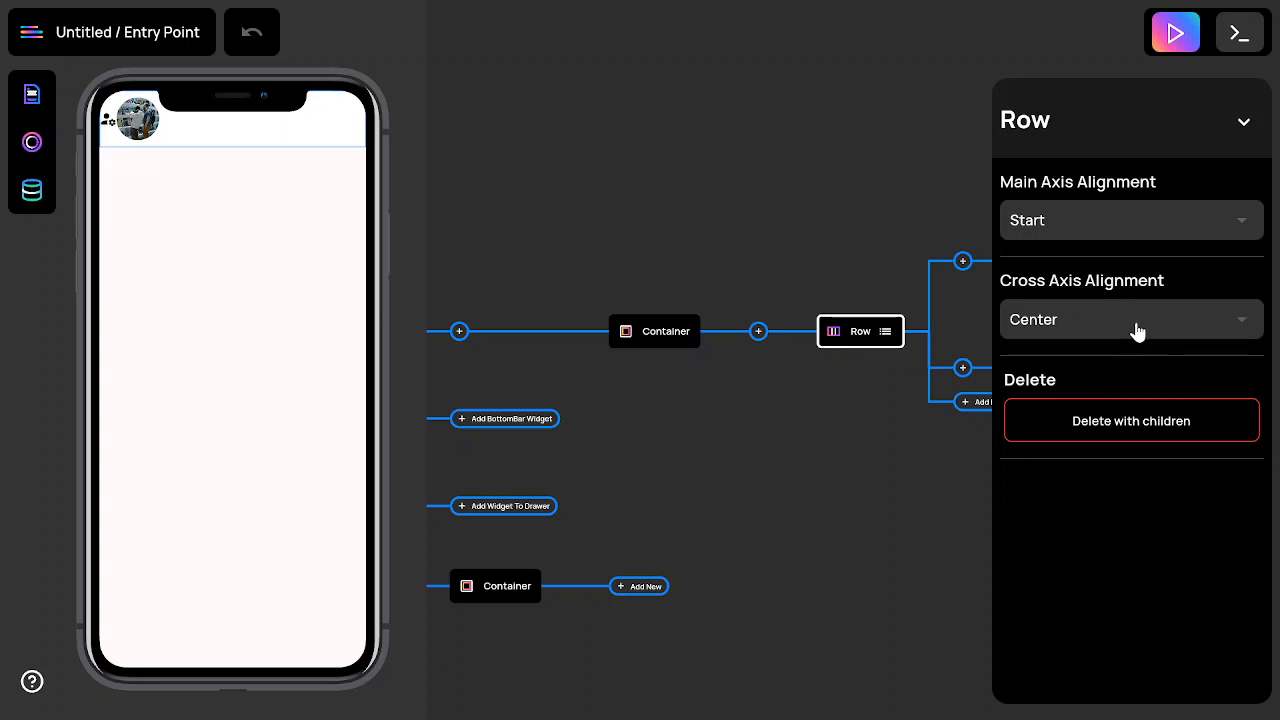
{"action": "left_click", "coordinate": [1116, 235]}
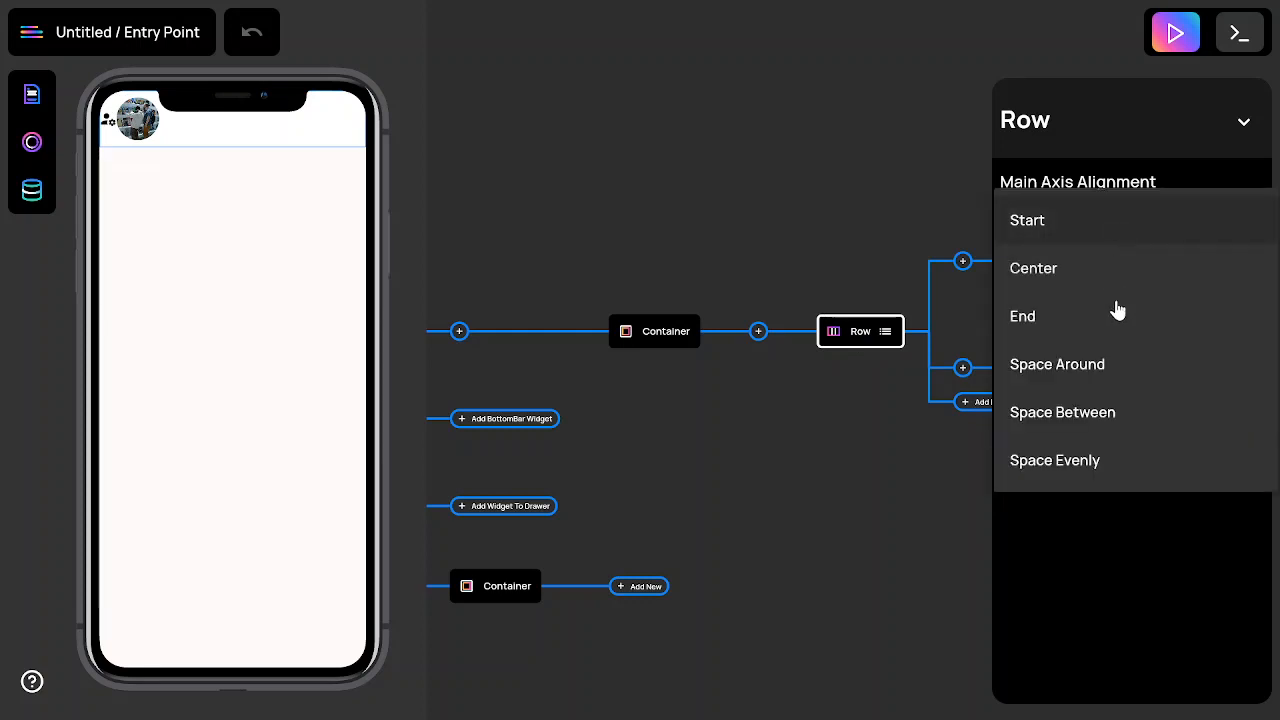
{"action": "left_click", "coordinate": [1129, 411]}
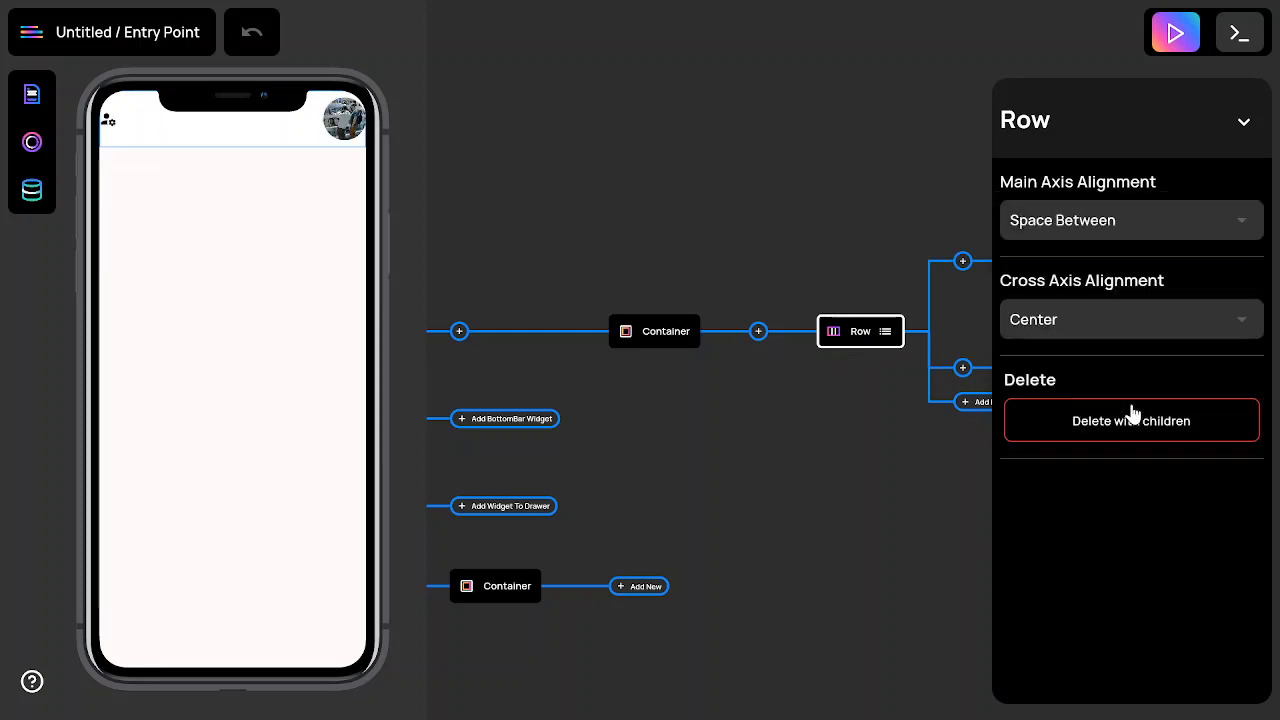
{"action": "left_click", "coordinate": [790, 468]}
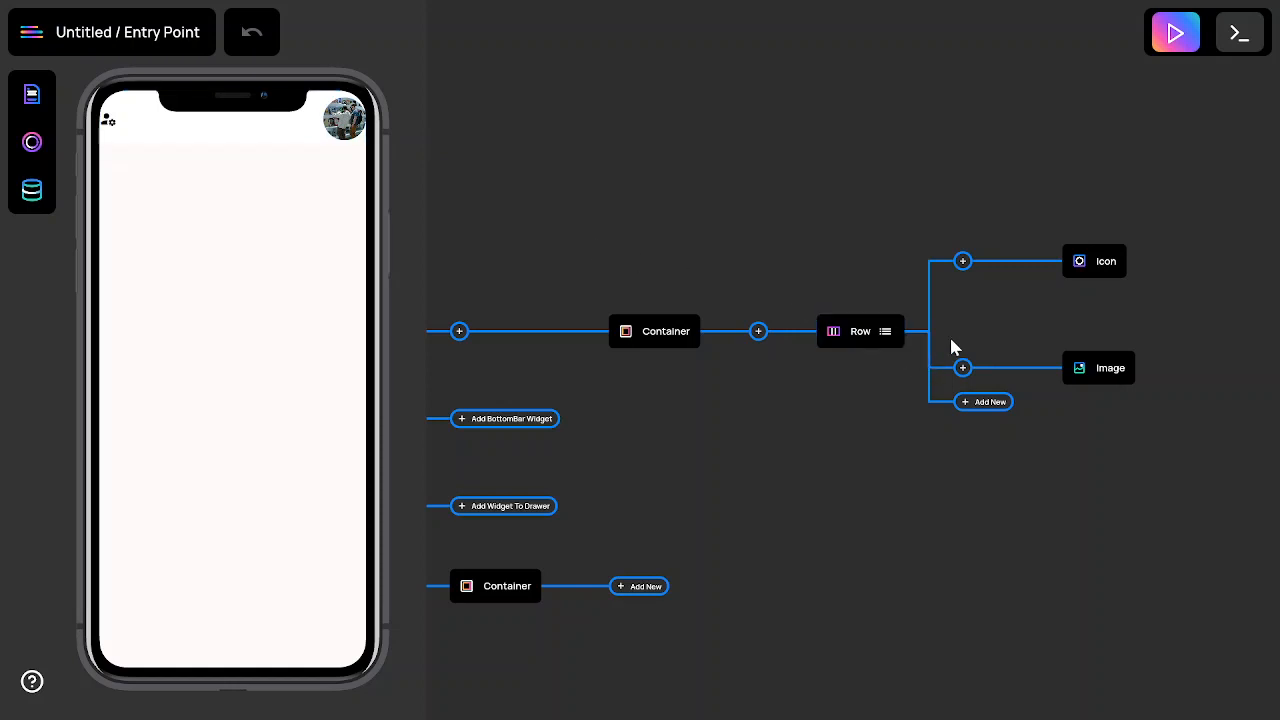
- Insert a Padding widget between the app bar's container and its row
{"action": "left_click_drag", "start_coordinate": [799, 428], "coordinate": [825, 428]}
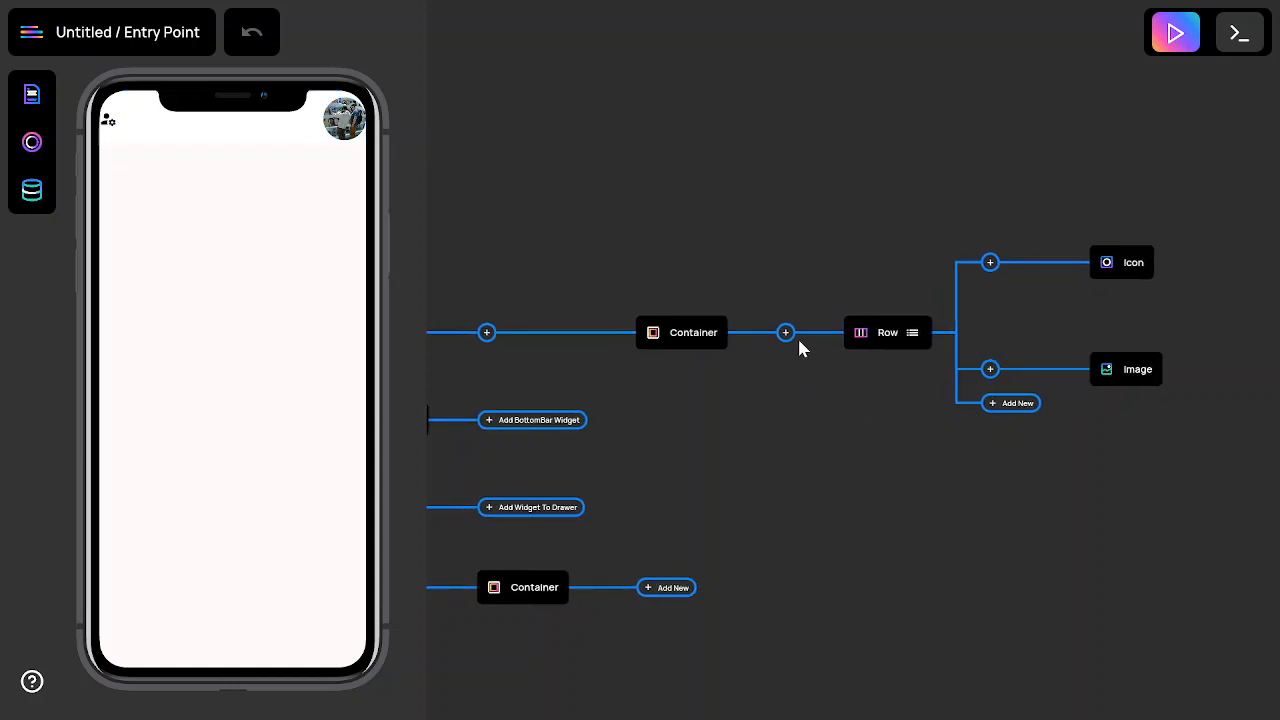
{"action": "left_click_drag", "start_coordinate": [770, 392], "coordinate": [750, 392]}
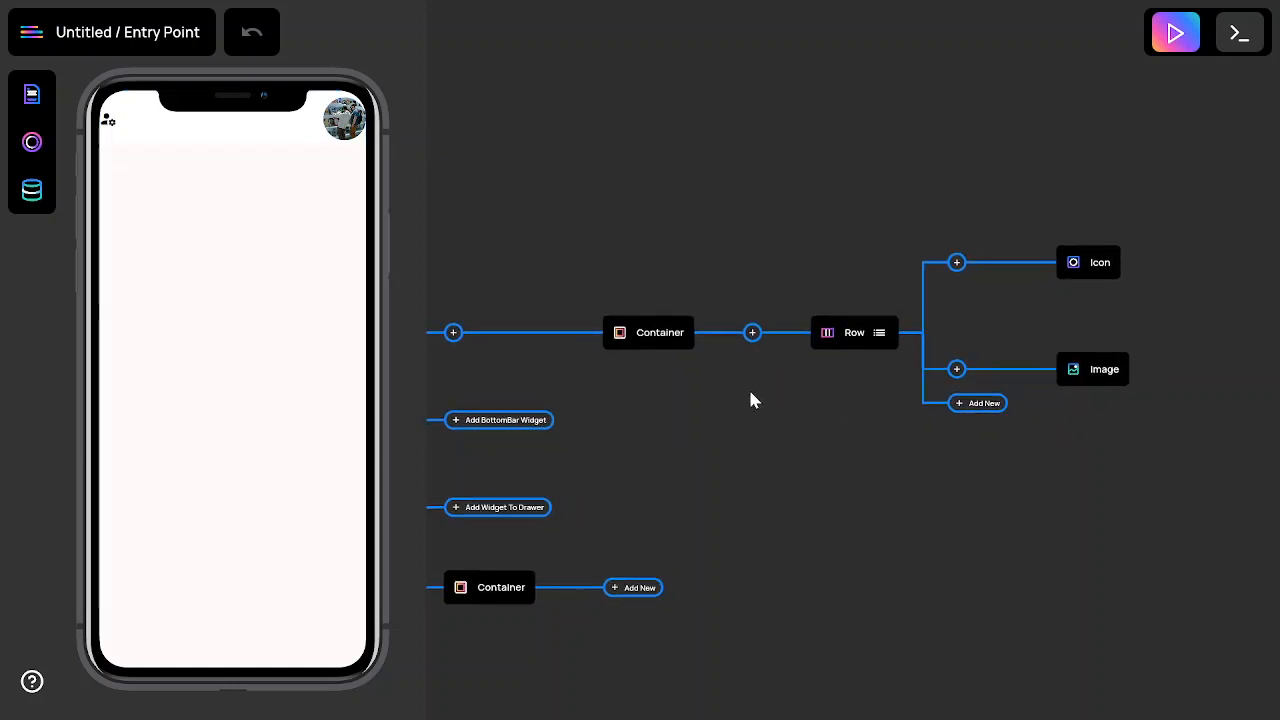
{"action": "left_click", "coordinate": [754, 334]}
{"action": "left_click", "coordinate": [633, 410]}
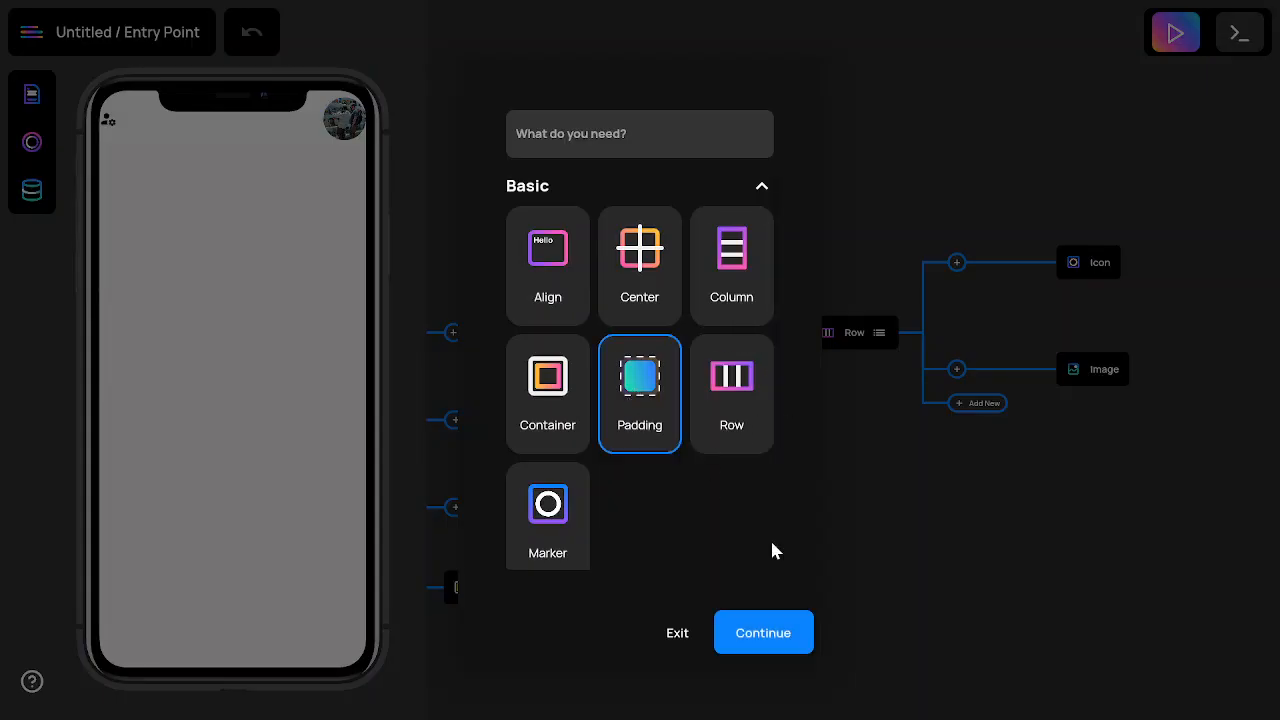
{"action": "left_click", "coordinate": [780, 630]}
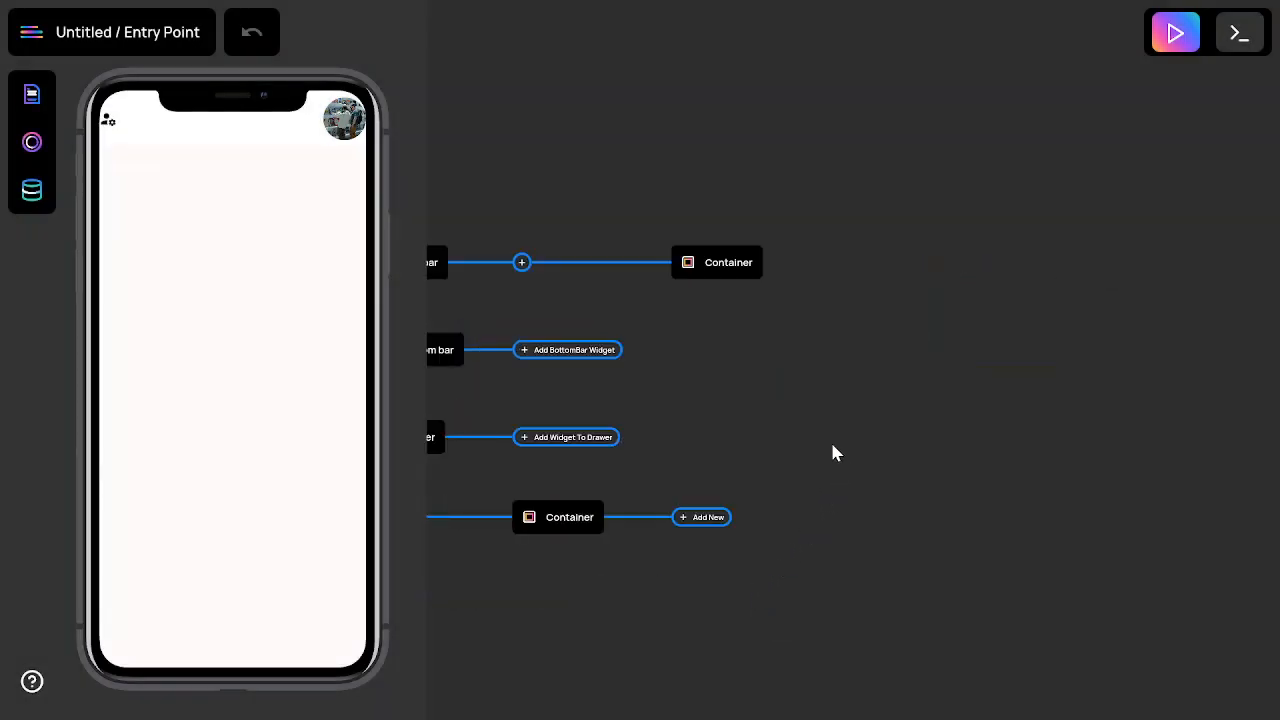
- Set the new Padding widget's padding to 10 on all sides
{"action": "left_click", "coordinate": [860, 334]}
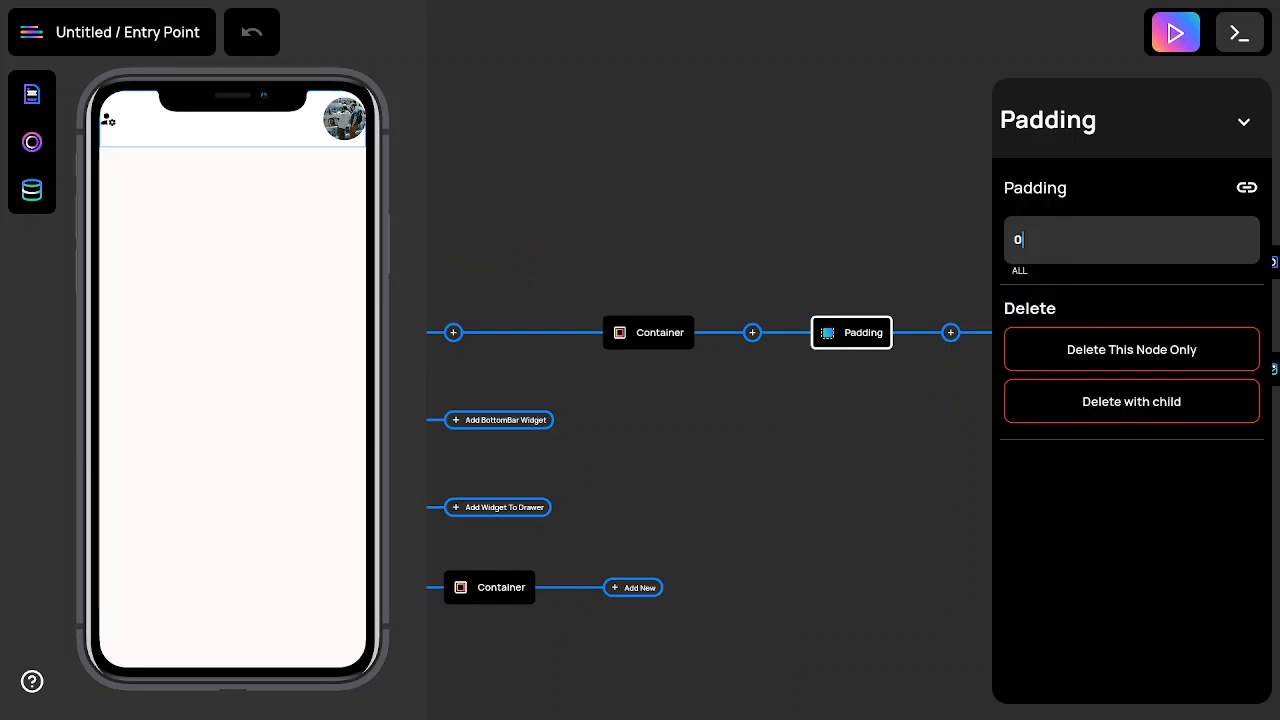
{"action": "type", "text": "20"}
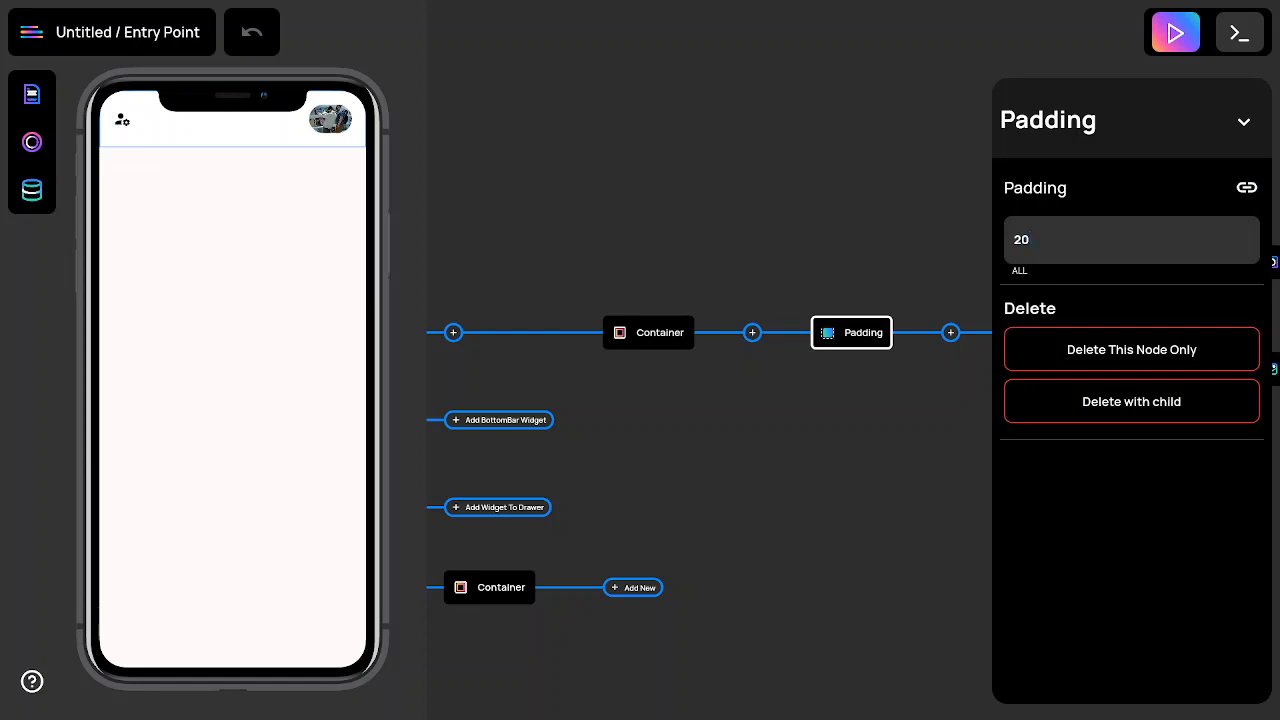
{"action": "key", "text": "BackSpace"}
{"action": "key", "text": "BackSpace"}
{"action": "type", "text": "10"}
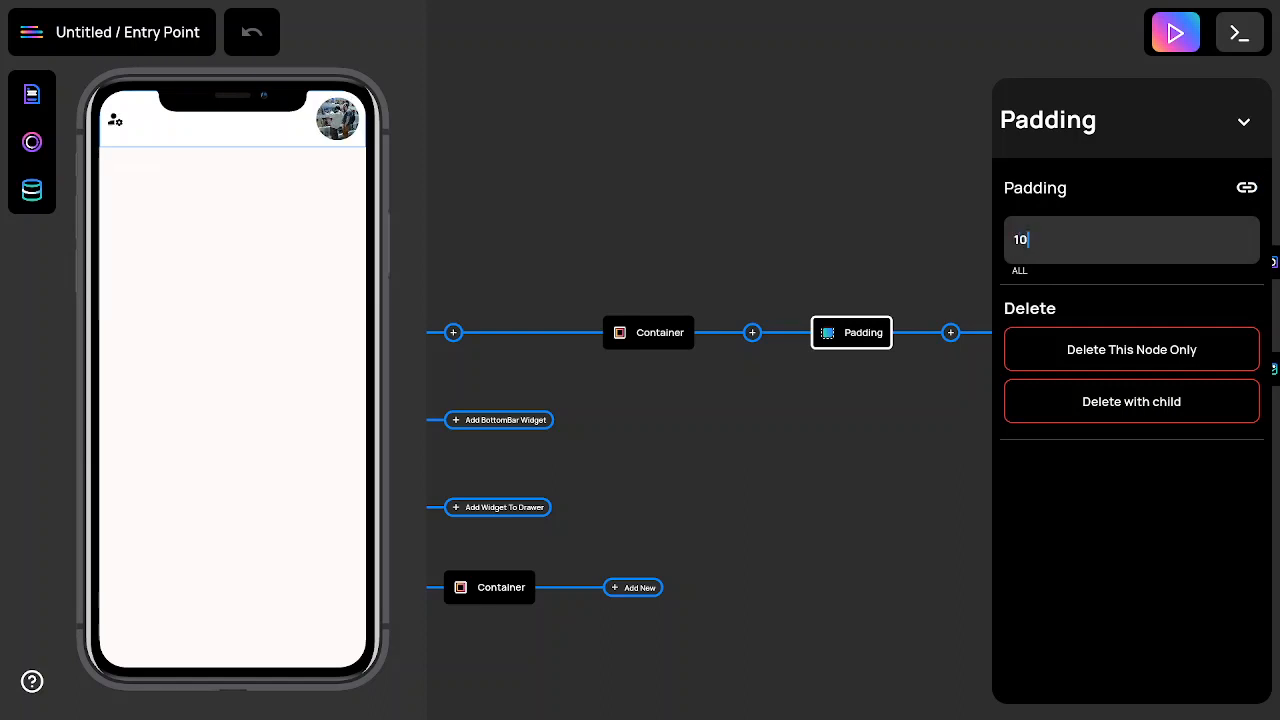
{"action": "left_click", "coordinate": [905, 462]}
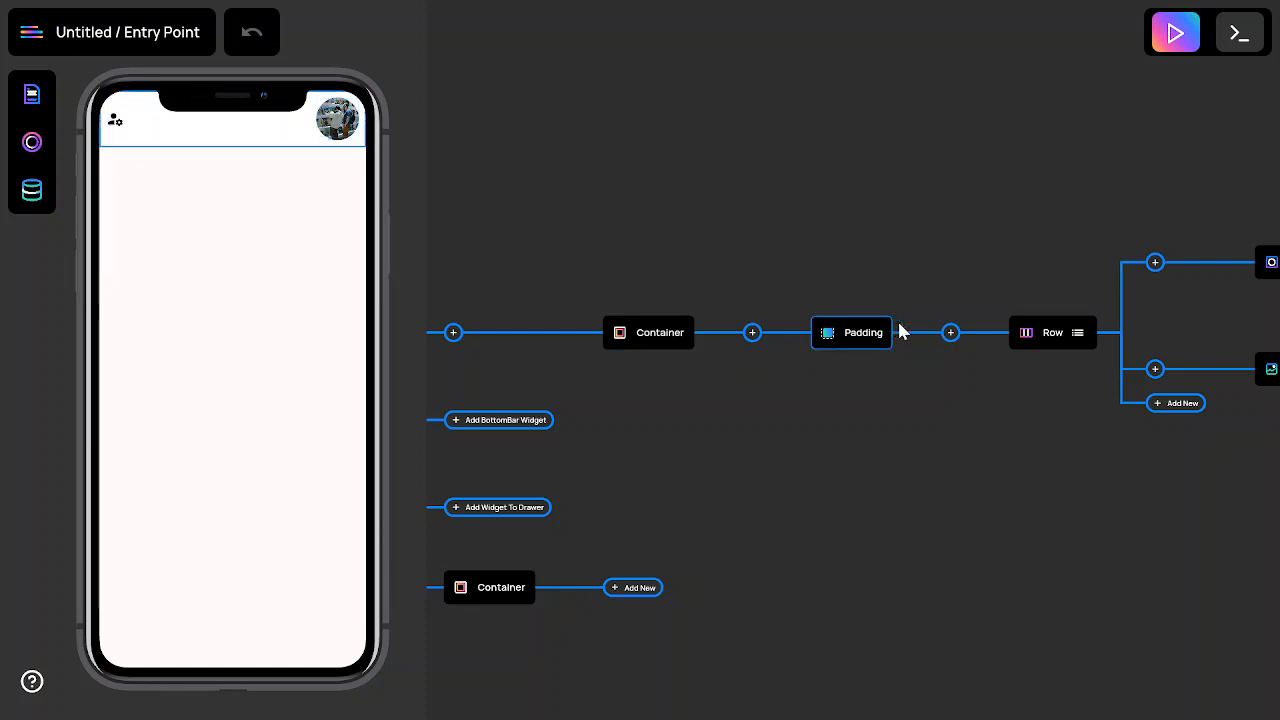
- Set the size of the icon in the app bar's row to 40 px
{"action": "scroll", "coordinate": [931, 414], "scroll_direction": "right", "scroll_amount": 1}
{"action": "scroll", "coordinate": [937, 413], "scroll_direction": "down", "scroll_amount": 3}
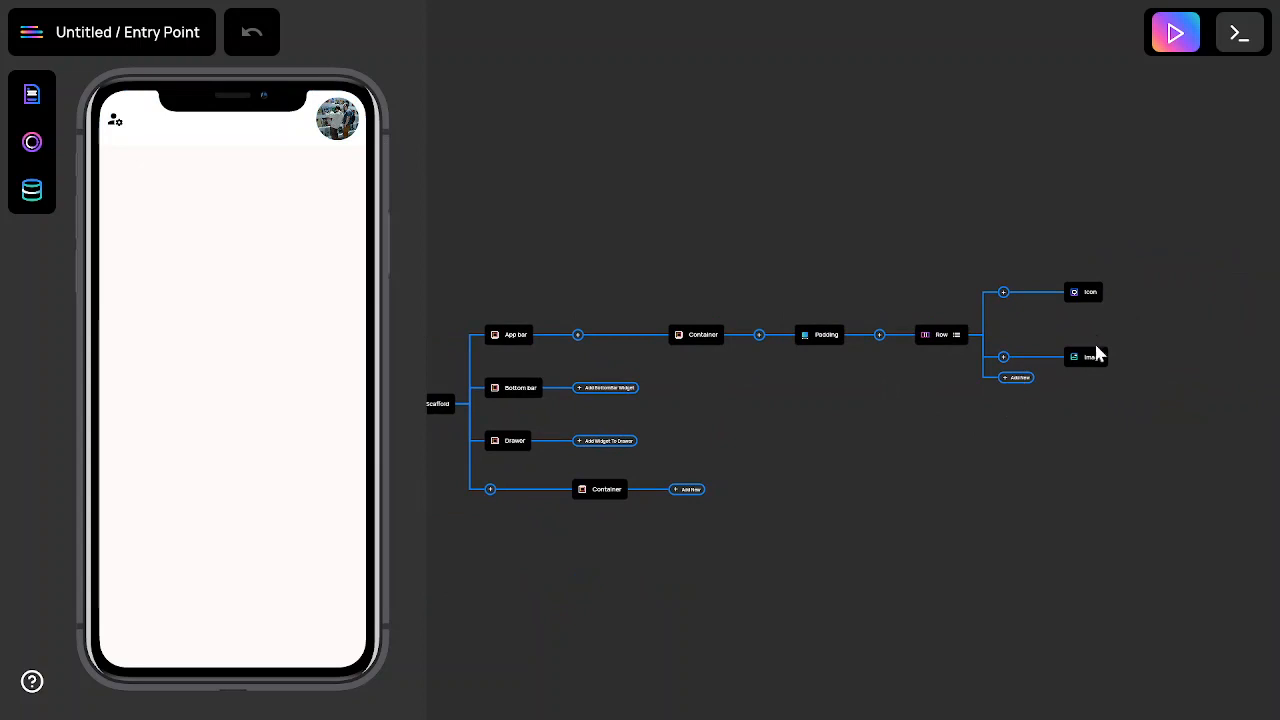
{"action": "left_click", "coordinate": [1074, 296]}
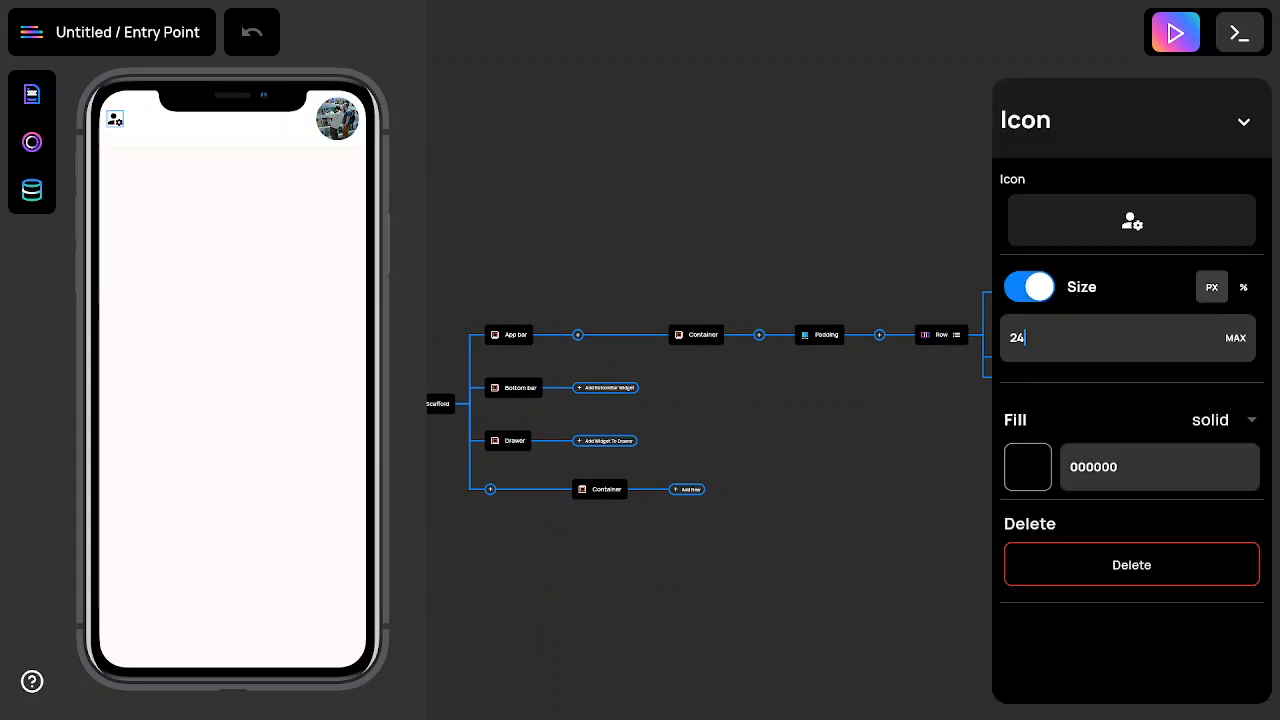
{"action": "key", "text": "BackSpace"}
{"action": "key", "text": "BackSpace"}
{"action": "type", "text": "40"}
{"action": "left_click", "coordinate": [895, 561]}
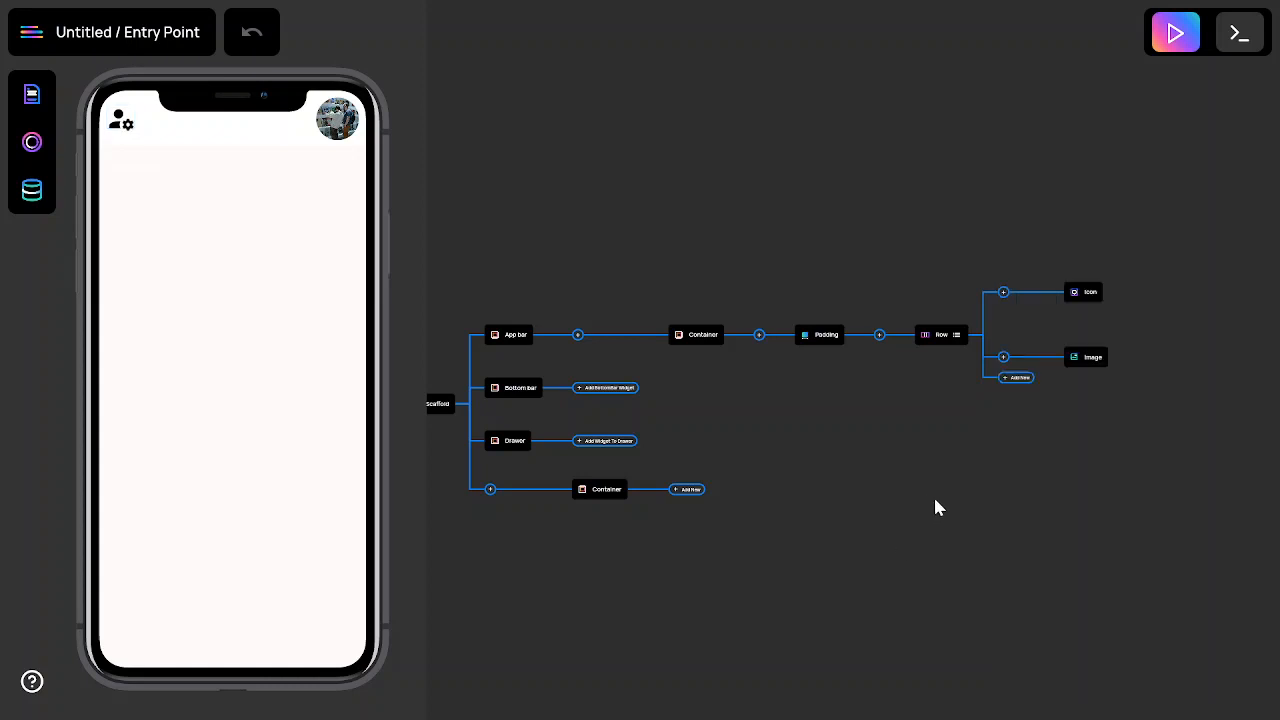
- Add a Column widget inside the page body's container
{"action": "left_click_drag", "start_coordinate": [935, 500], "coordinate": [943, 452]}
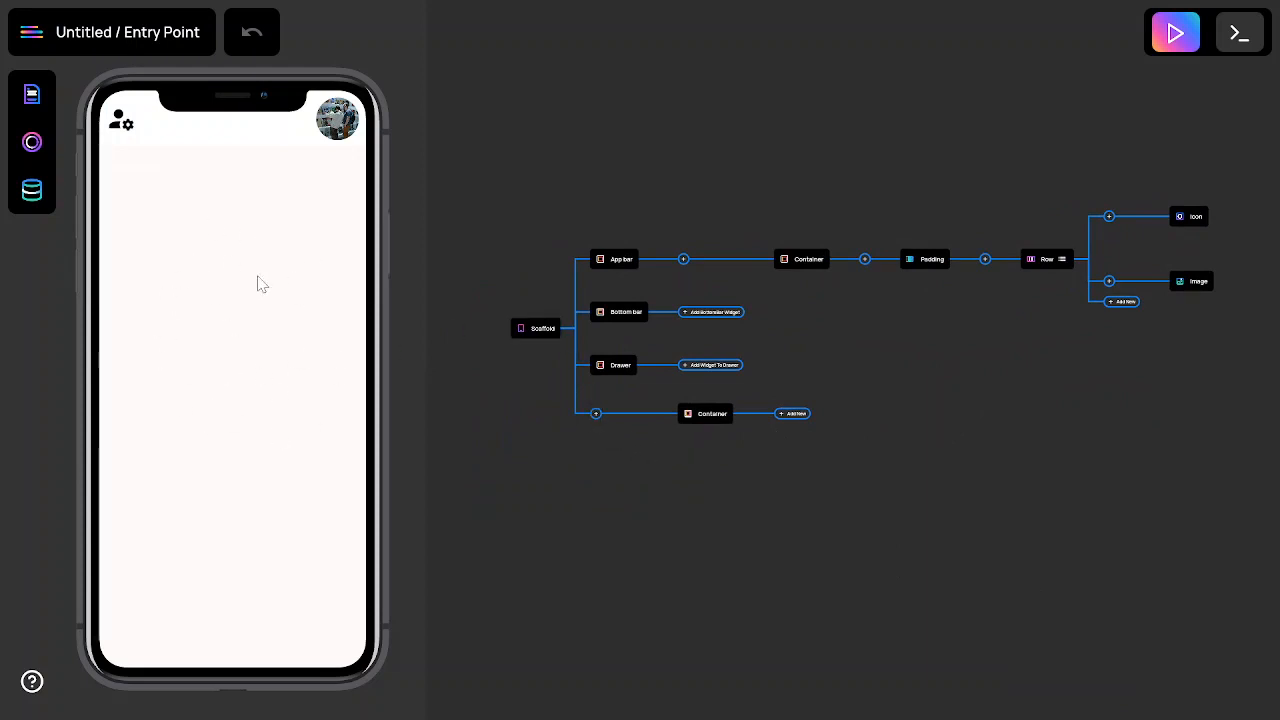
{"action": "scroll", "coordinate": [742, 480], "scroll_direction": "down", "scroll_amount": 2}
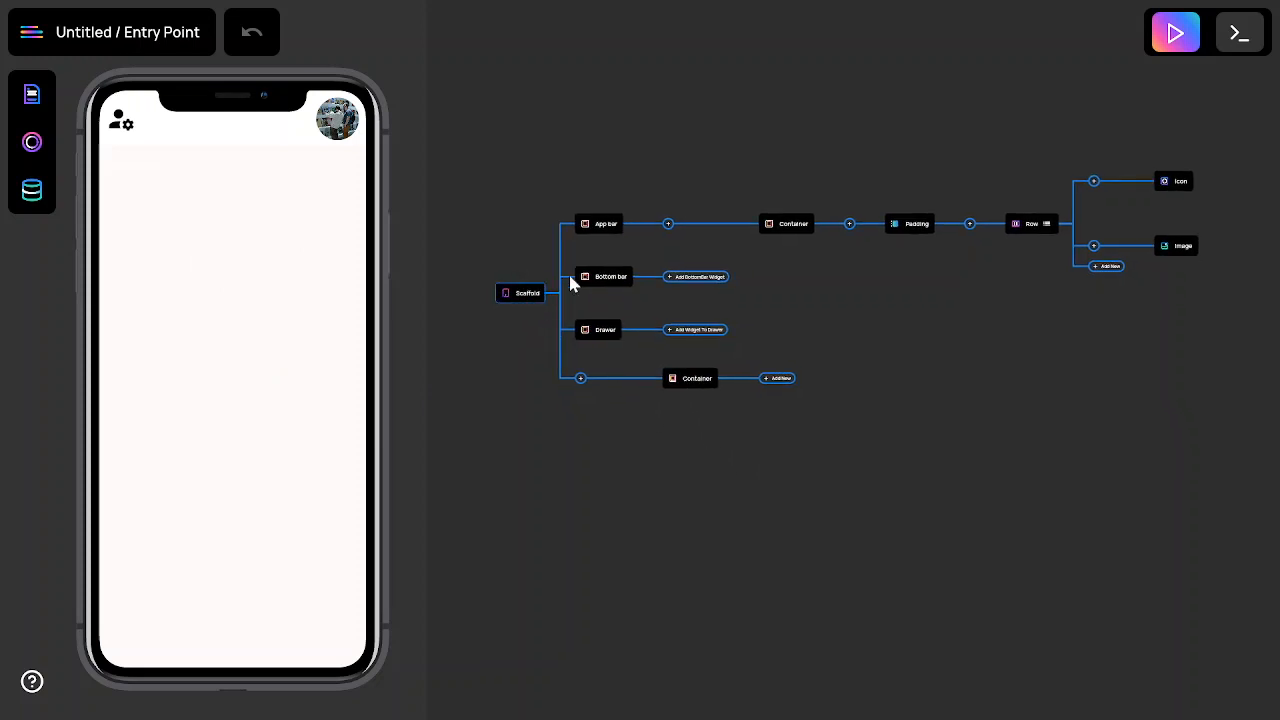
{"action": "left_click", "coordinate": [779, 378]}
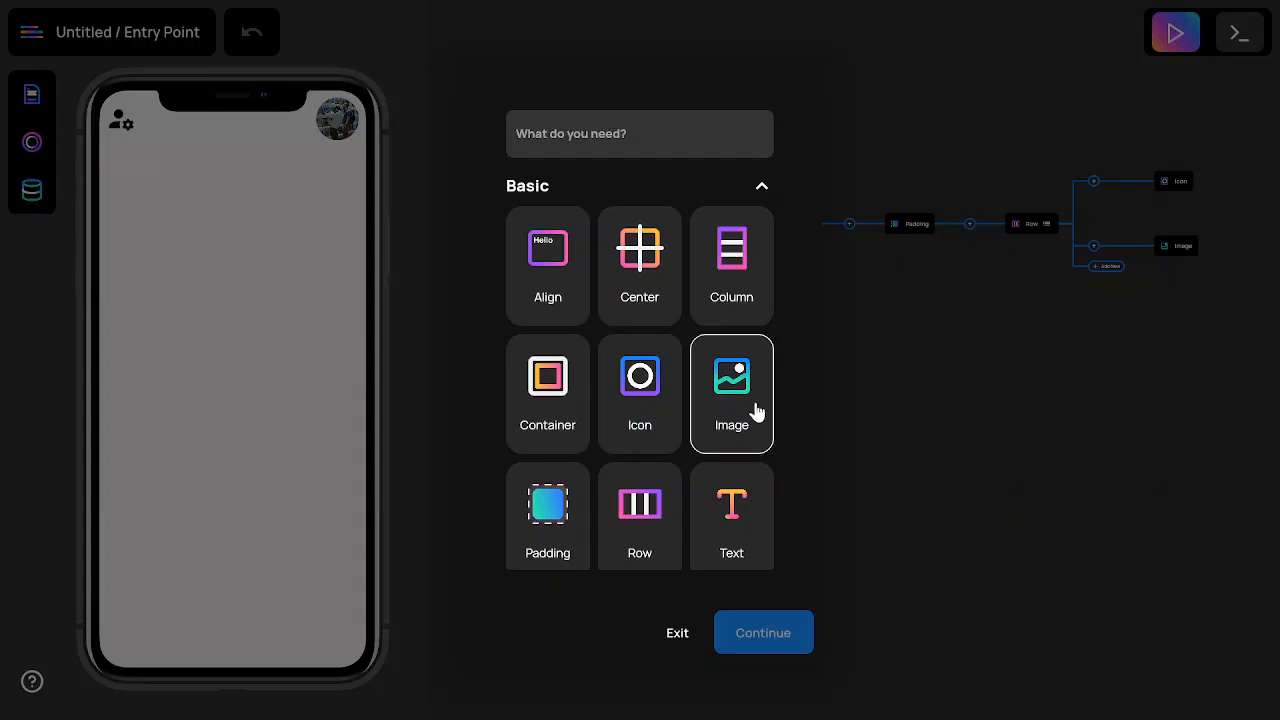
{"action": "scroll", "coordinate": [754, 409], "scroll_direction": "down", "scroll_amount": 1}
{"action": "scroll", "coordinate": [722, 458], "scroll_direction": "down", "scroll_amount": 2}
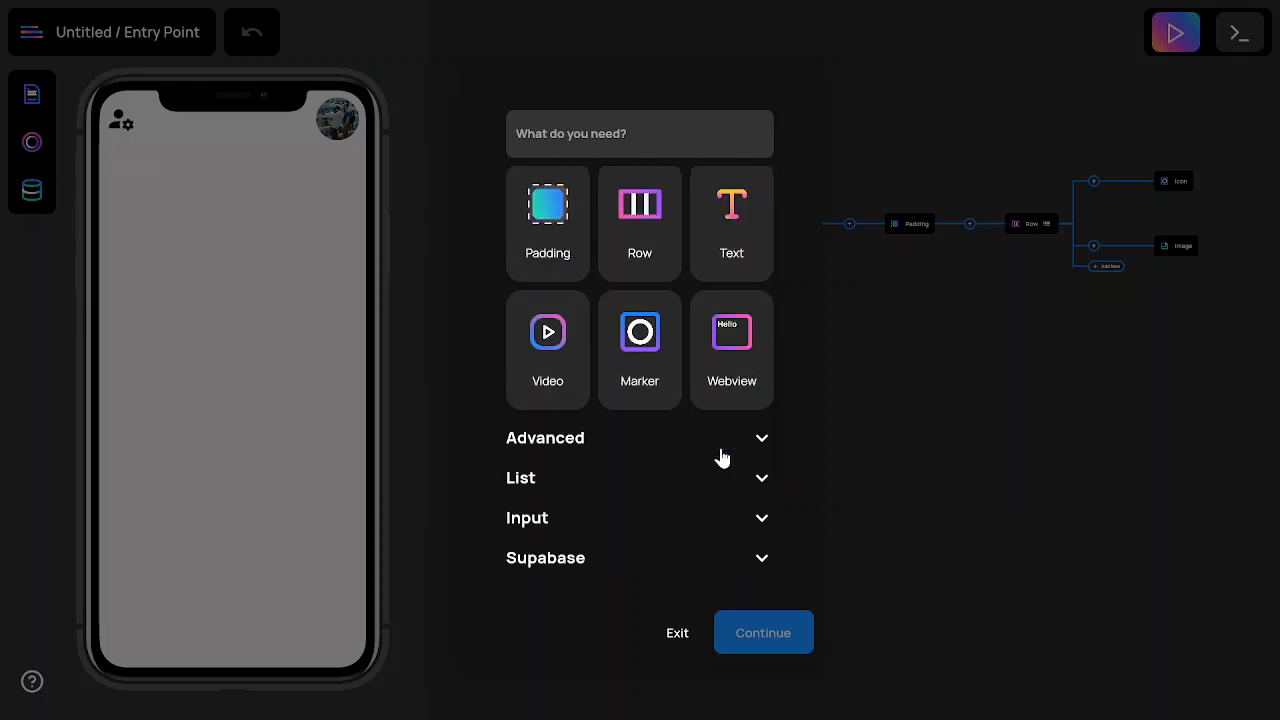
{"action": "scroll", "coordinate": [722, 455], "scroll_direction": "up", "scroll_amount": 3}
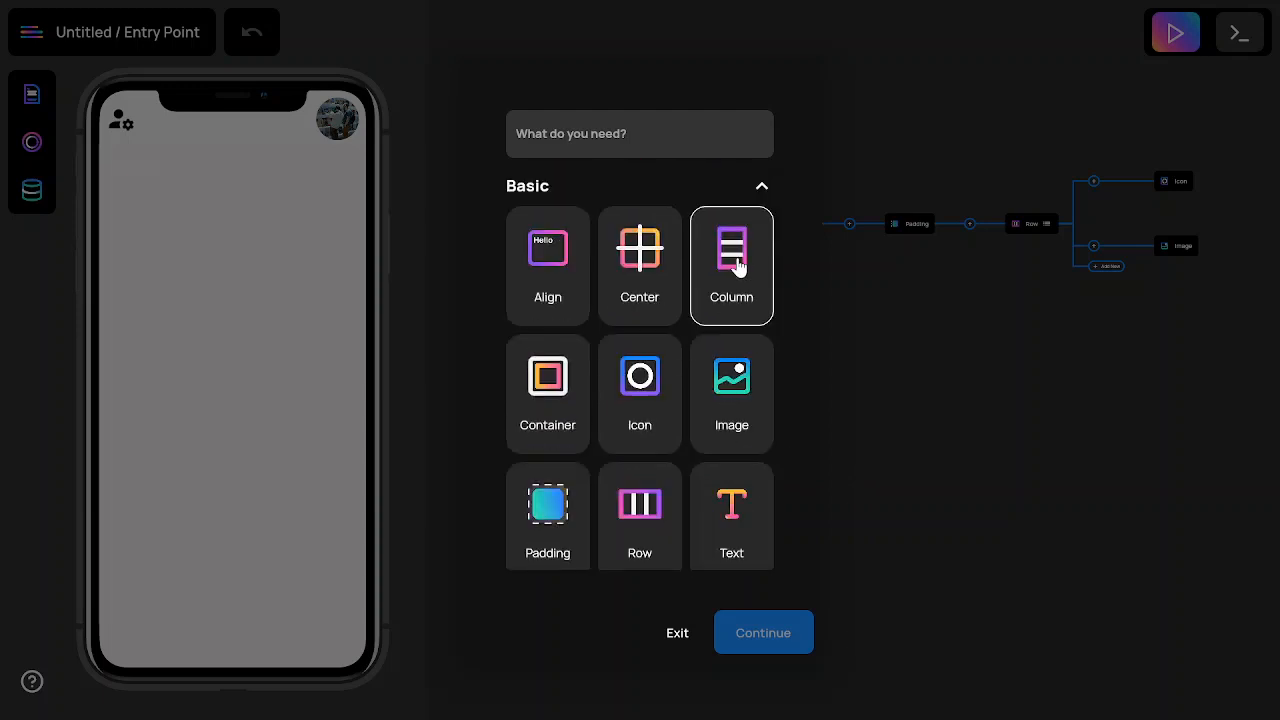
{"action": "left_click", "coordinate": [734, 263]}
{"action": "left_click", "coordinate": [783, 646]}
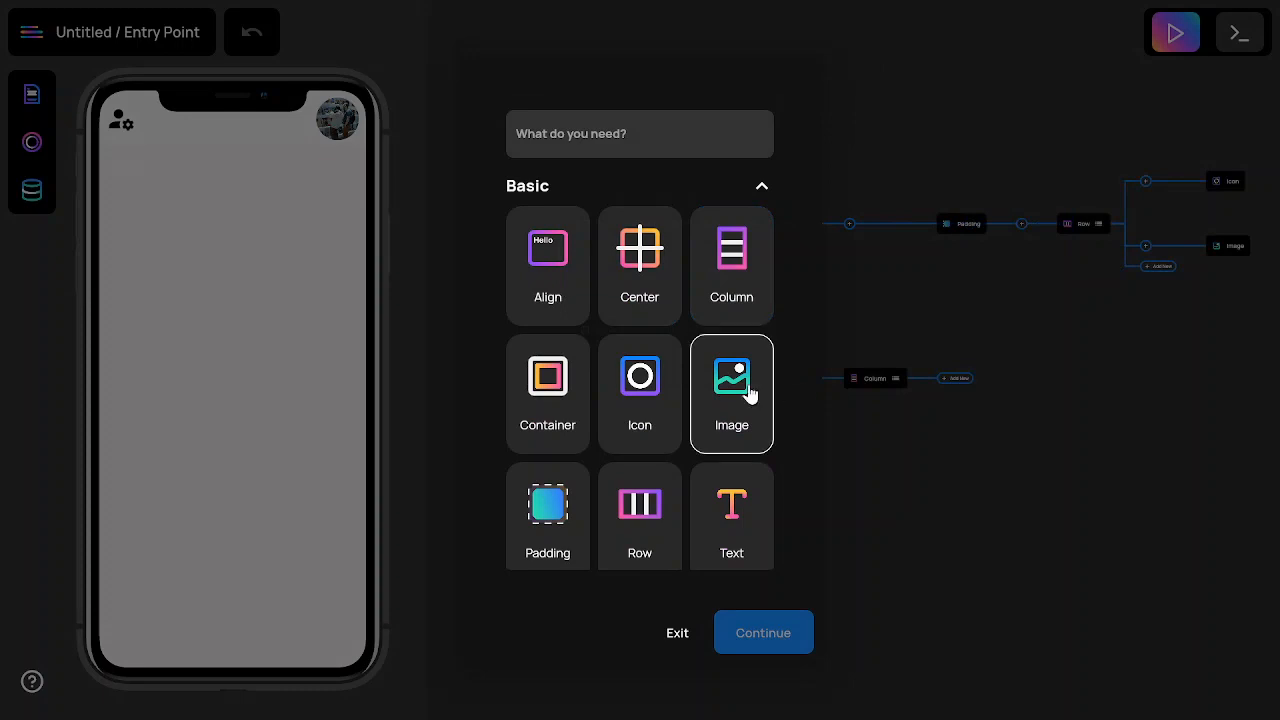
- Add a Text widget as the first child of the body's column
{"action": "scroll", "coordinate": [731, 360], "scroll_direction": "down", "scroll_amount": 2}
{"action": "left_click", "coordinate": [660, 337]}
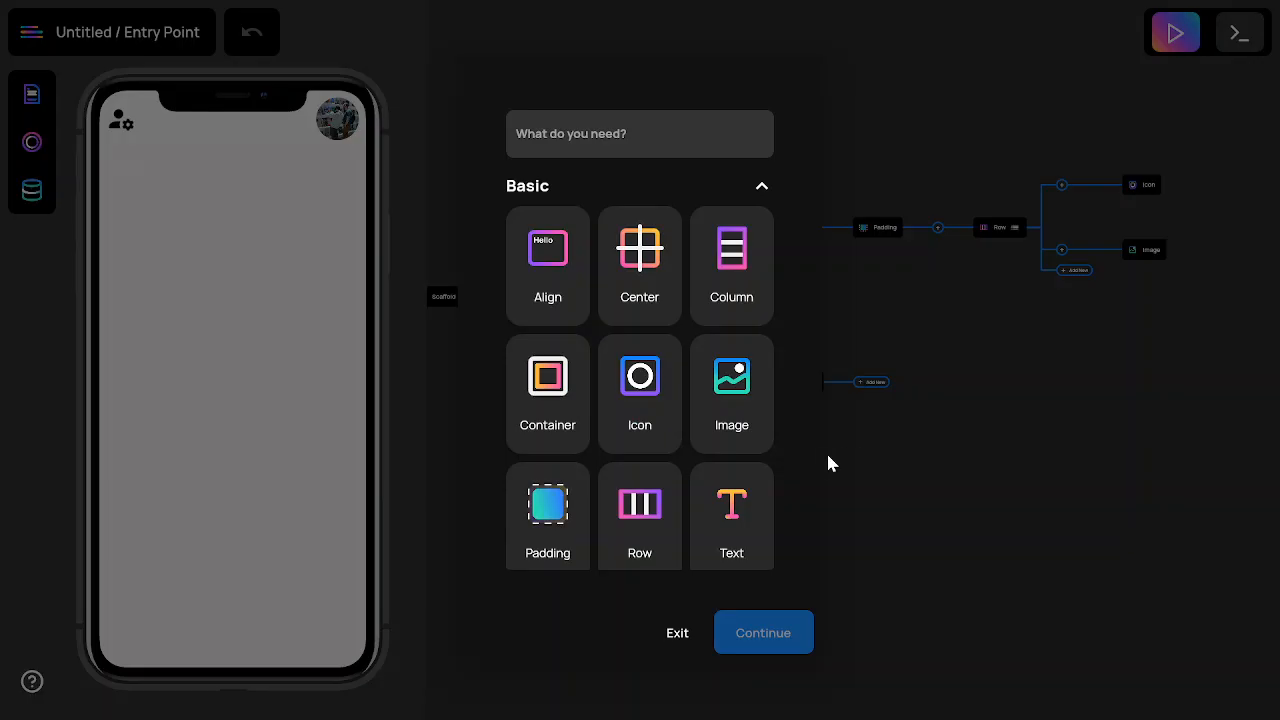
{"action": "scroll", "coordinate": [730, 410], "scroll_direction": "down", "scroll_amount": 1}
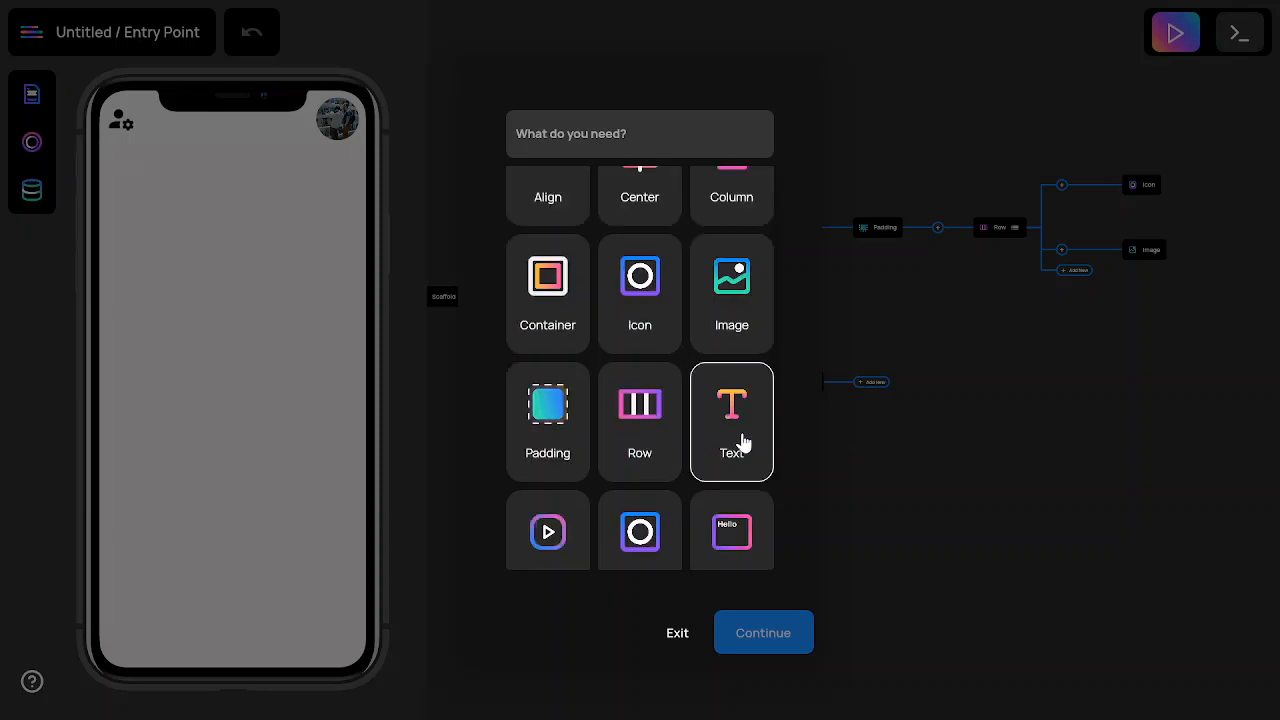
{"action": "left_click", "coordinate": [740, 437]}
{"action": "left_click", "coordinate": [797, 626]}
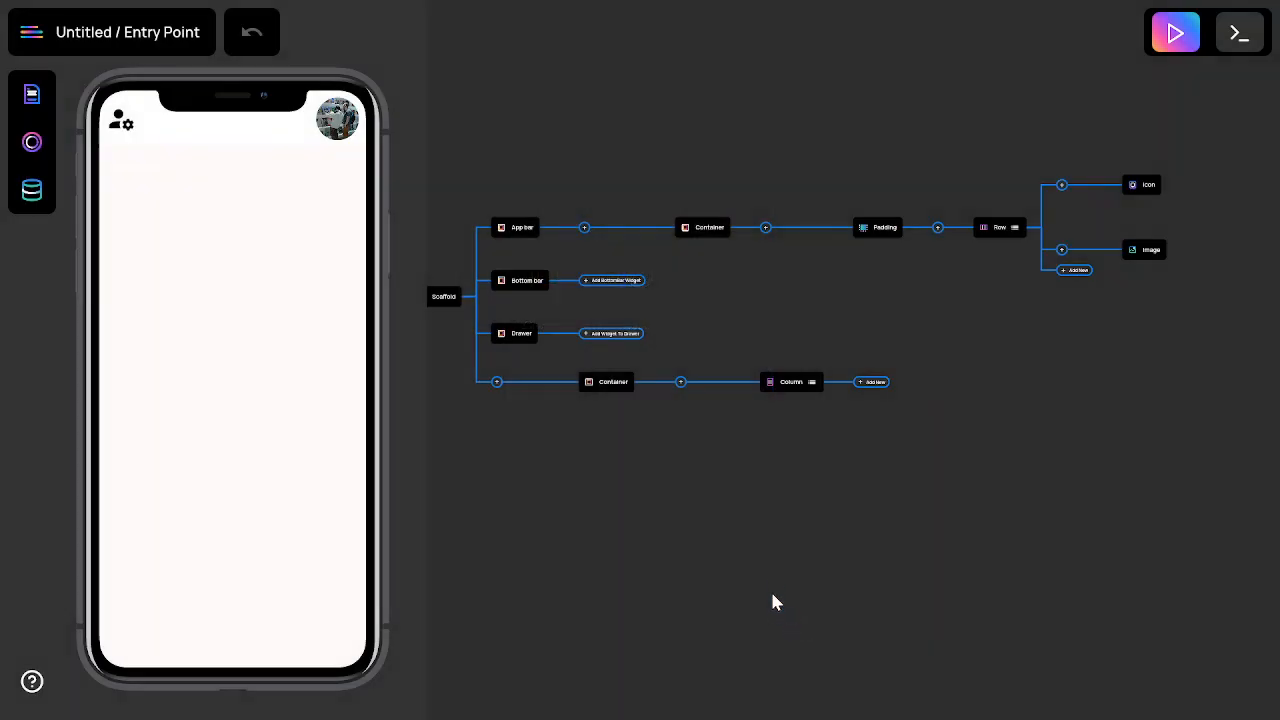
{"action": "left_click_drag", "start_coordinate": [866, 494], "coordinate": [778, 505]}
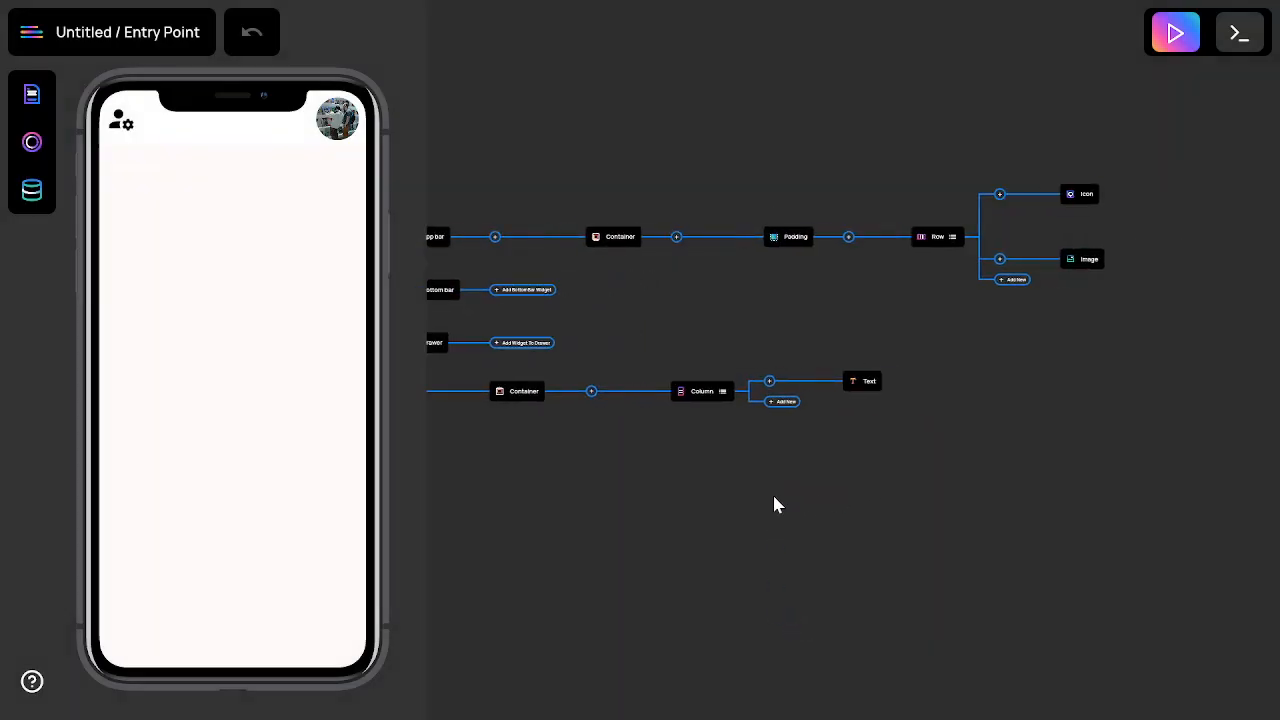
- Add a Row widget as the second child of the body's column, below the Text widget
{"action": "left_click", "coordinate": [783, 403]}
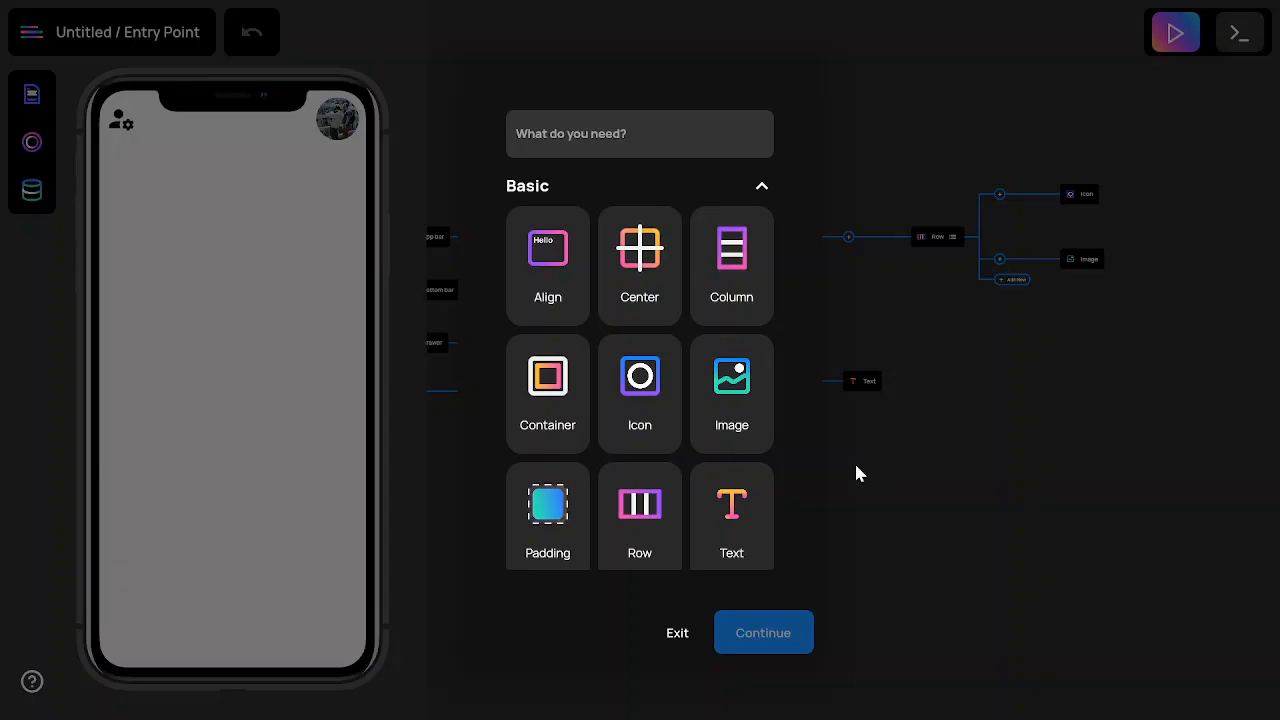
{"action": "left_click", "coordinate": [891, 481]}
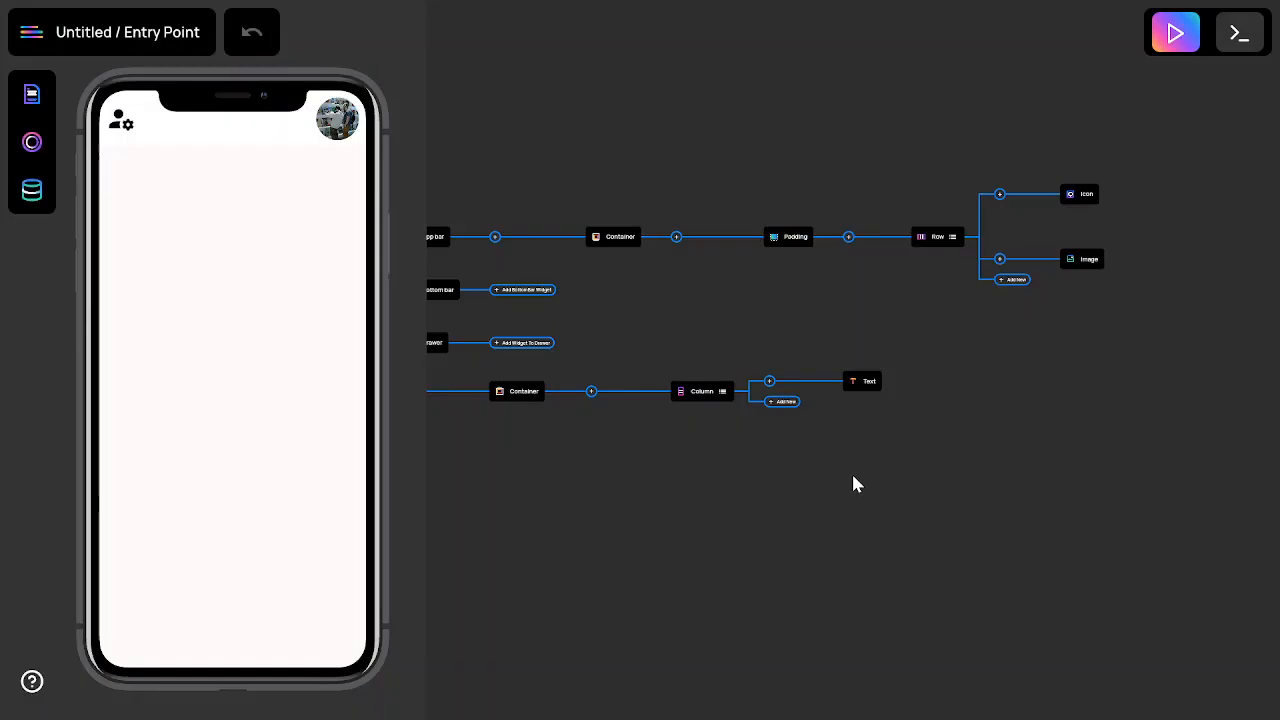
{"action": "left_click", "coordinate": [797, 410]}
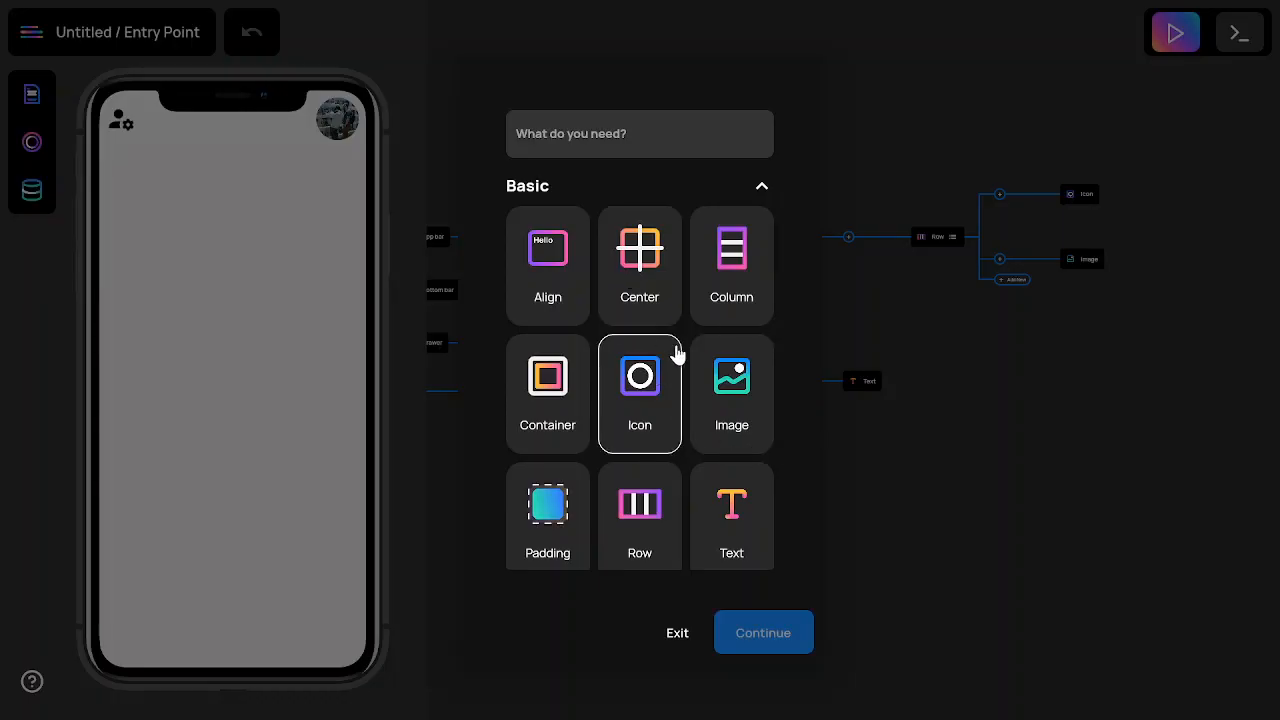
{"action": "scroll", "coordinate": [700, 380], "scroll_direction": "down", "scroll_amount": 2}
{"action": "left_click", "coordinate": [666, 431]}
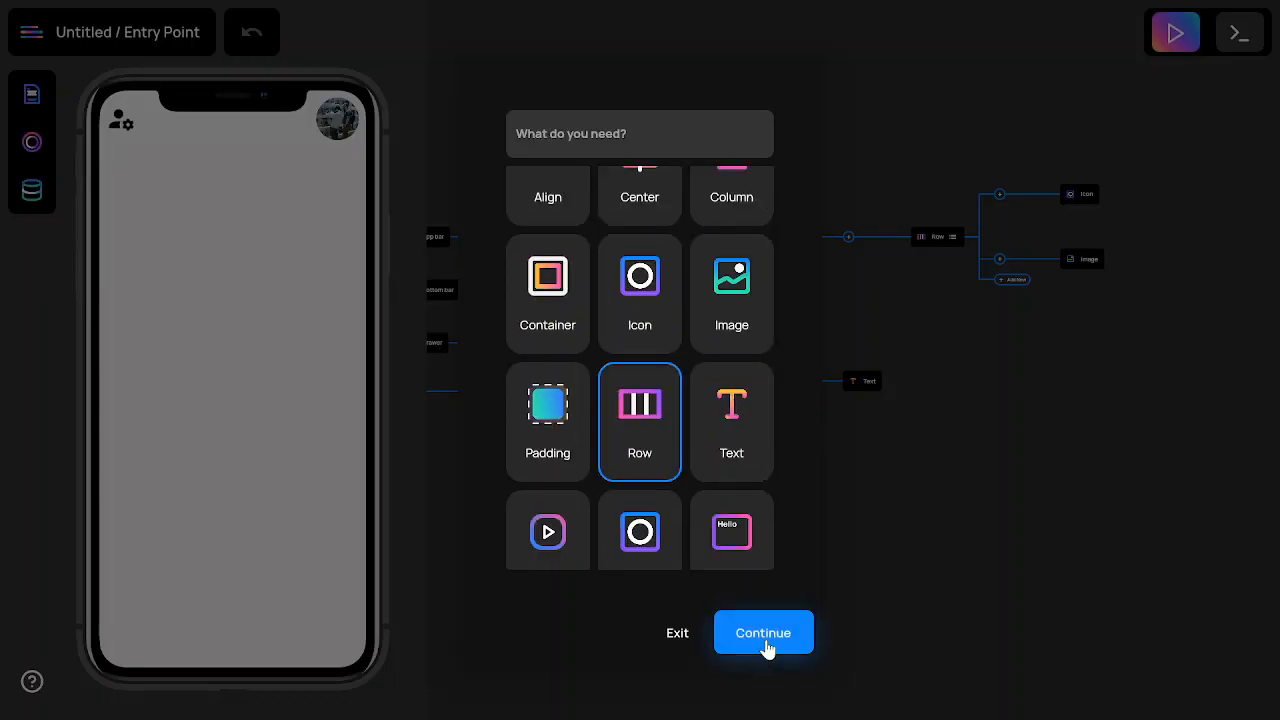
{"action": "left_click", "coordinate": [764, 646]}
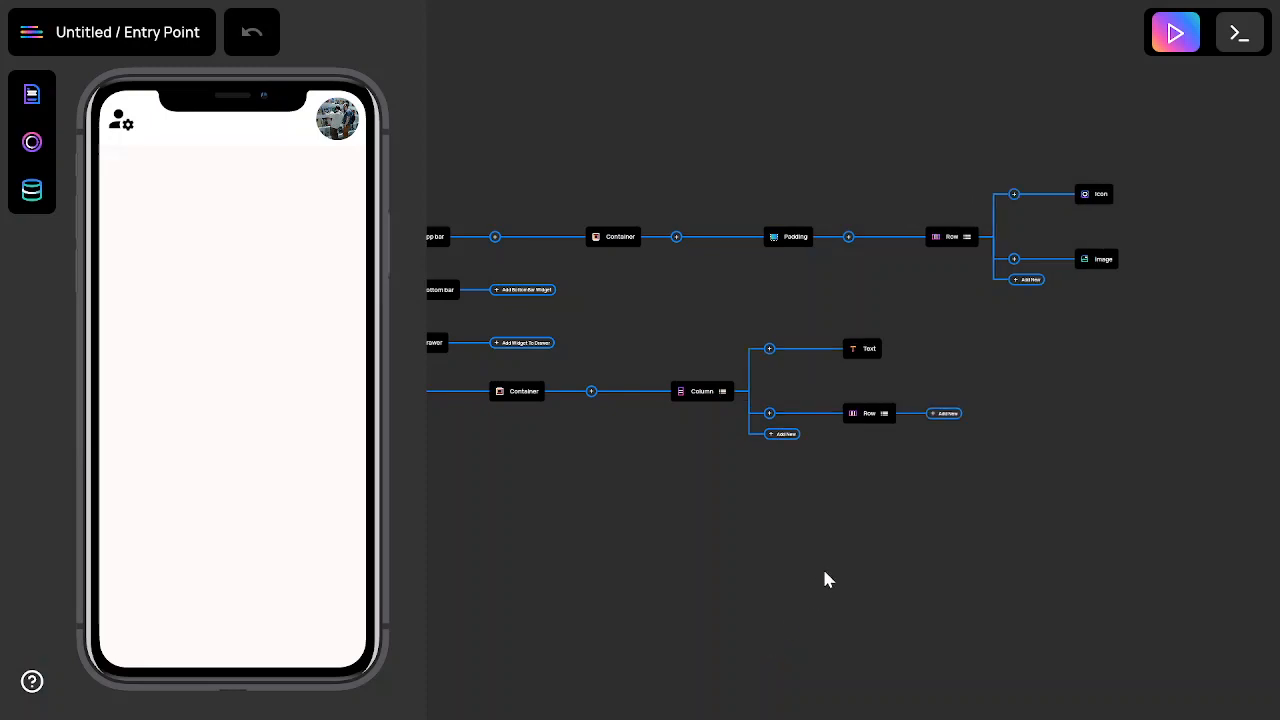
- Add three Text widgets as children of the new row in the body's column
{"action": "left_click", "coordinate": [945, 414]}
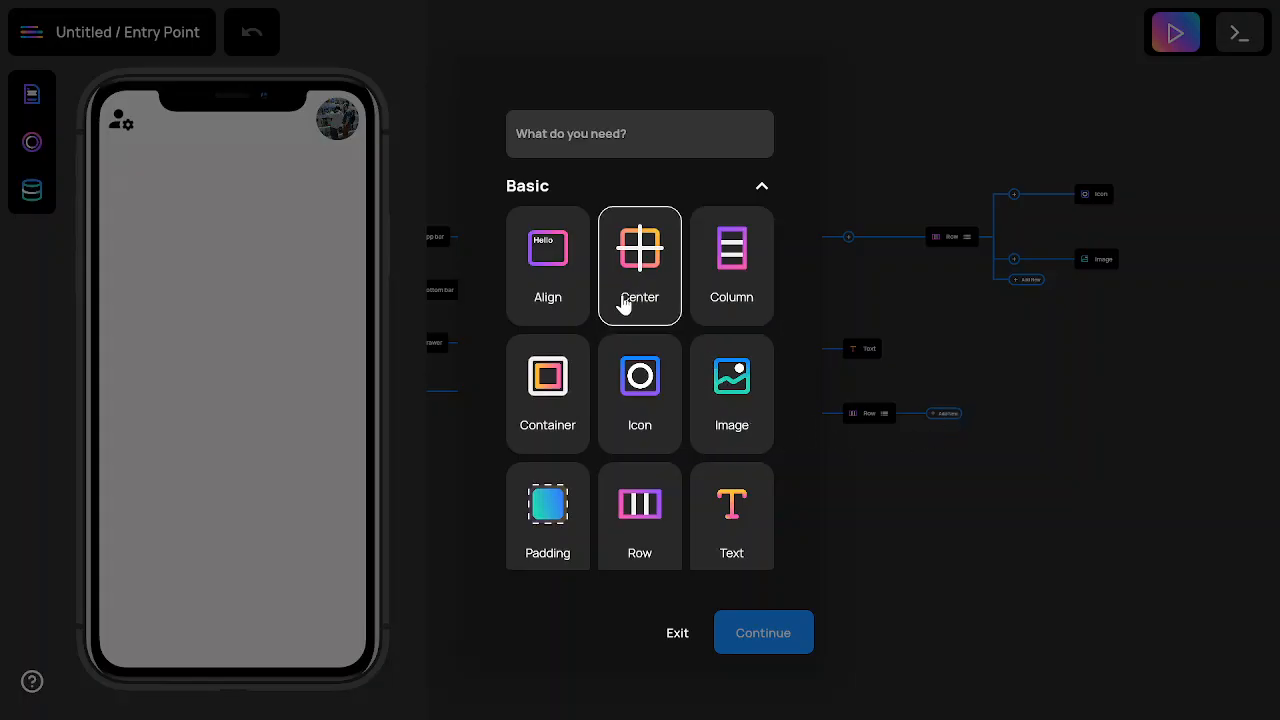
{"action": "scroll", "coordinate": [640, 330], "scroll_direction": "down", "scroll_amount": 2}
{"action": "left_click", "coordinate": [729, 340]}
{"action": "left_click", "coordinate": [776, 636]}
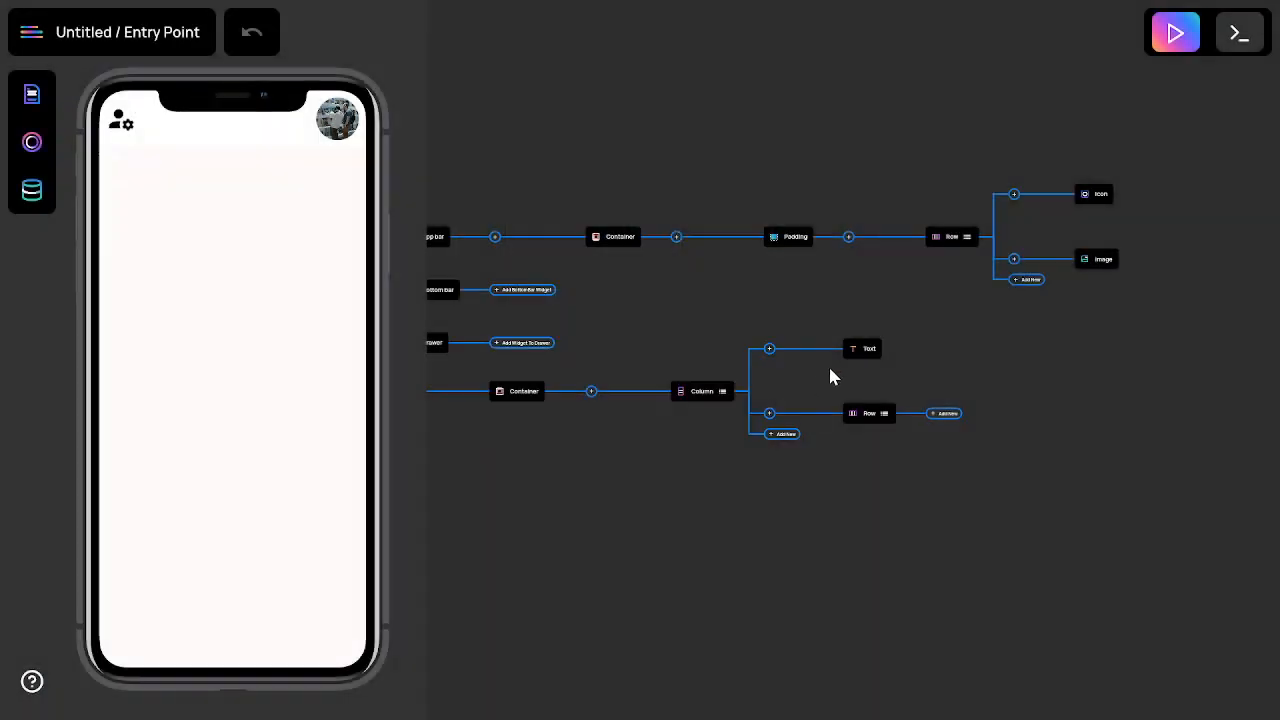
{"action": "left_click", "coordinate": [944, 424]}
{"action": "left_click", "coordinate": [740, 528]}
{"action": "left_click", "coordinate": [760, 622]}
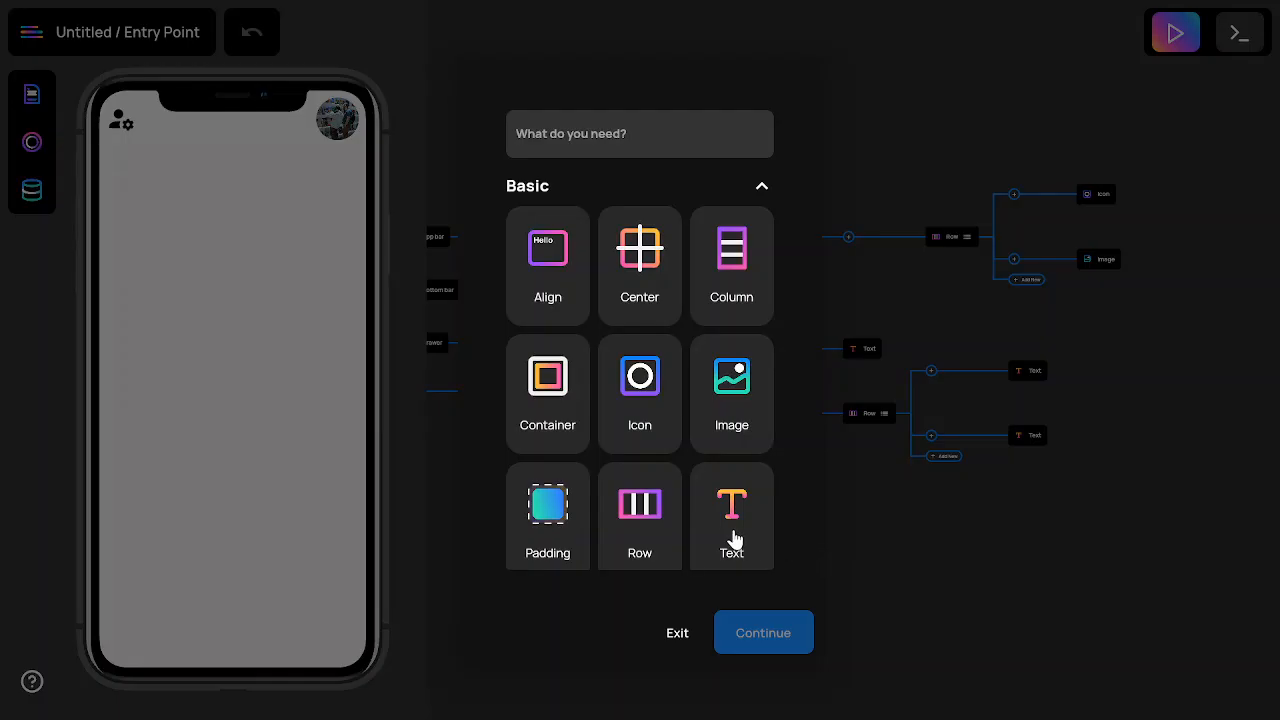
{"action": "left_click", "coordinate": [731, 531]}
{"action": "left_click", "coordinate": [766, 630]}
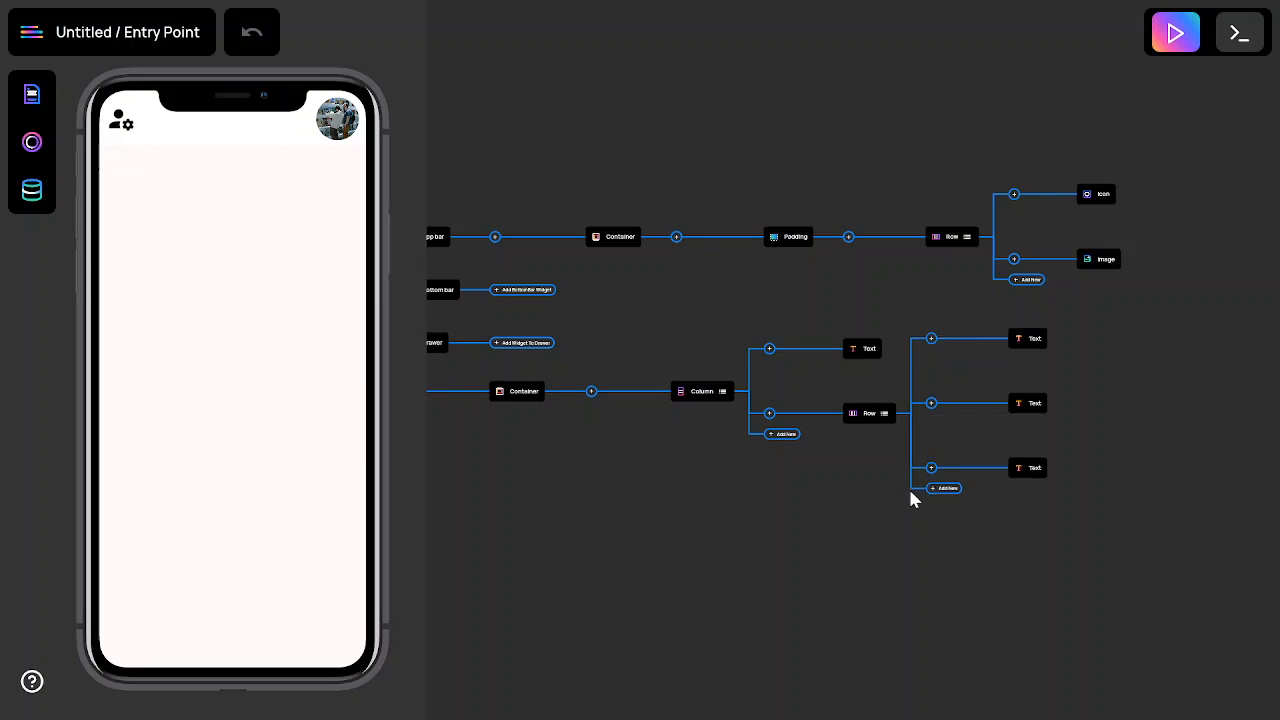
- Set the fill colour of the Text widget directly under the body's column to black (000000)
{"action": "left_click", "coordinate": [866, 357]}
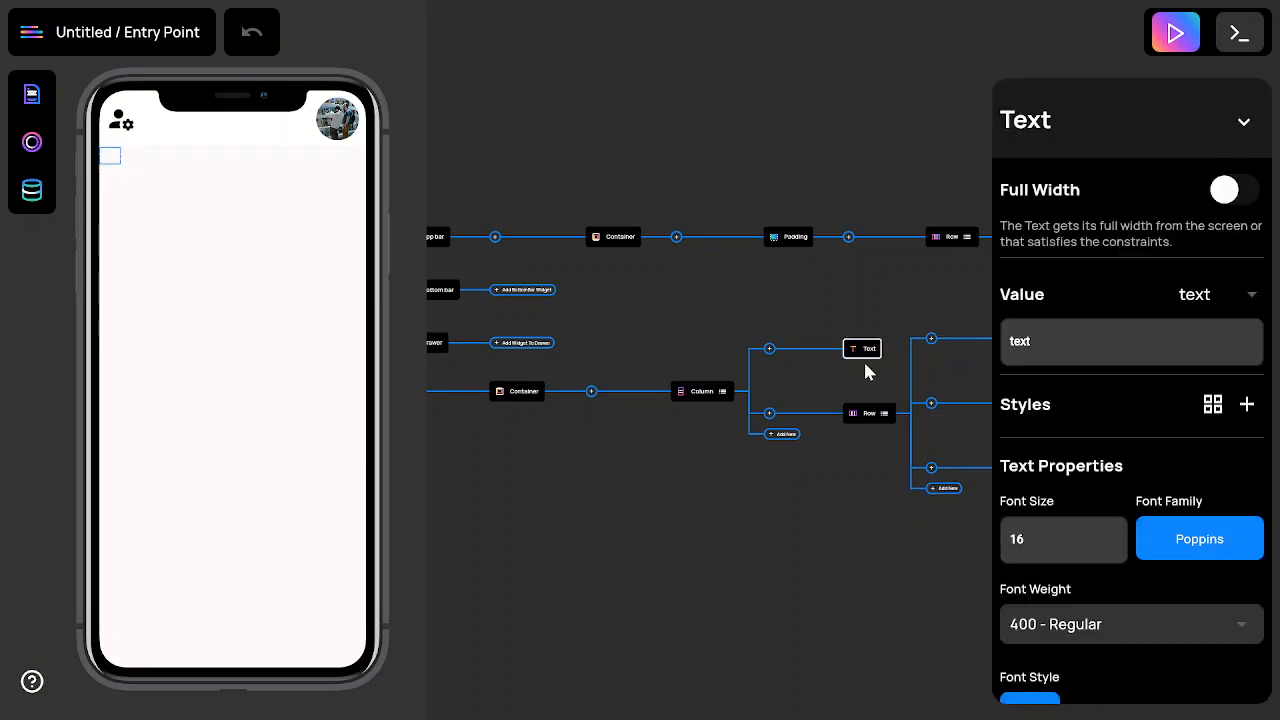
{"action": "scroll", "coordinate": [1195, 360], "scroll_direction": "down", "scroll_amount": 3}
{"action": "scroll", "coordinate": [1195, 368], "scroll_direction": "down", "scroll_amount": 2}
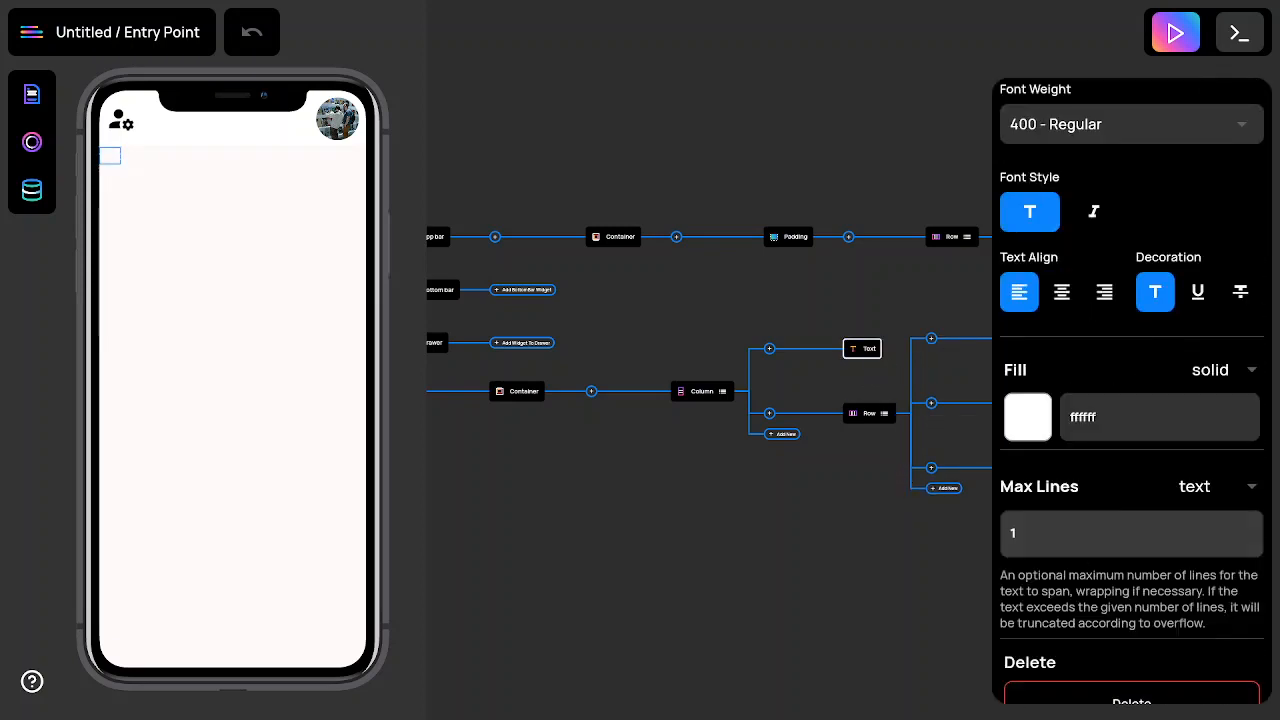
{"action": "left_click", "coordinate": [1020, 424]}
{"action": "left_click", "coordinate": [619, 424]}
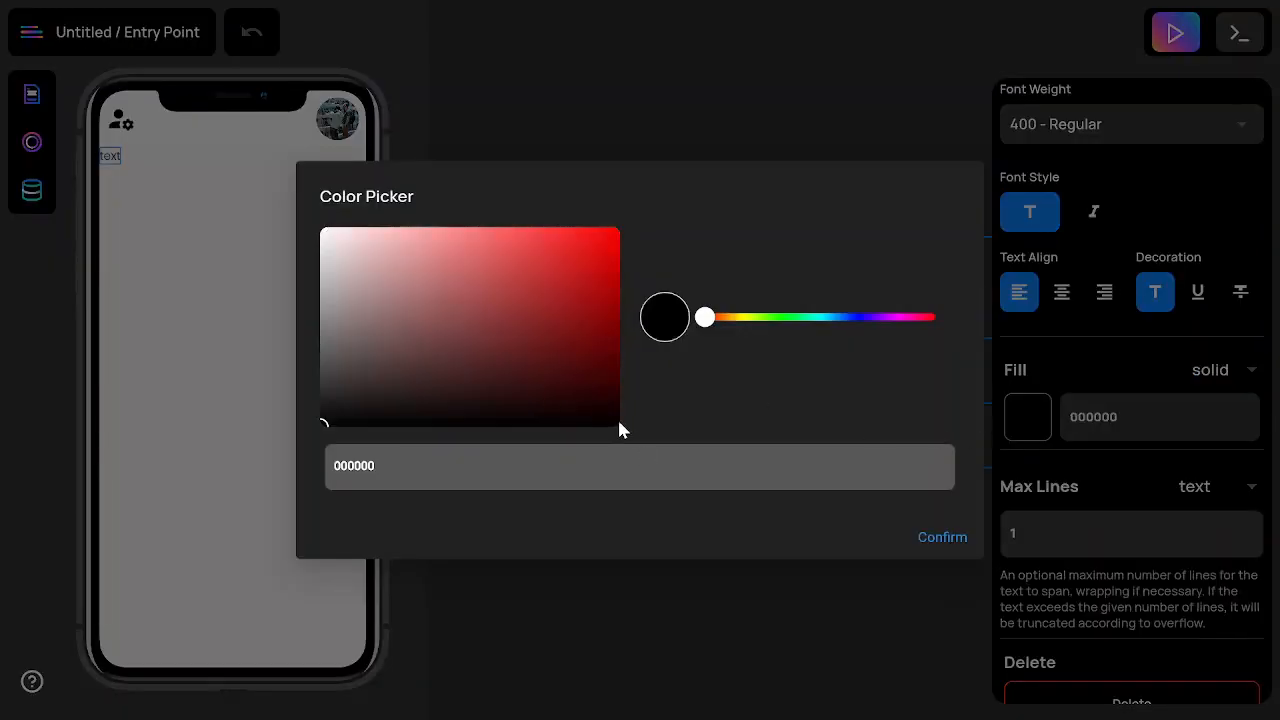
{"action": "left_click", "coordinate": [943, 538]}
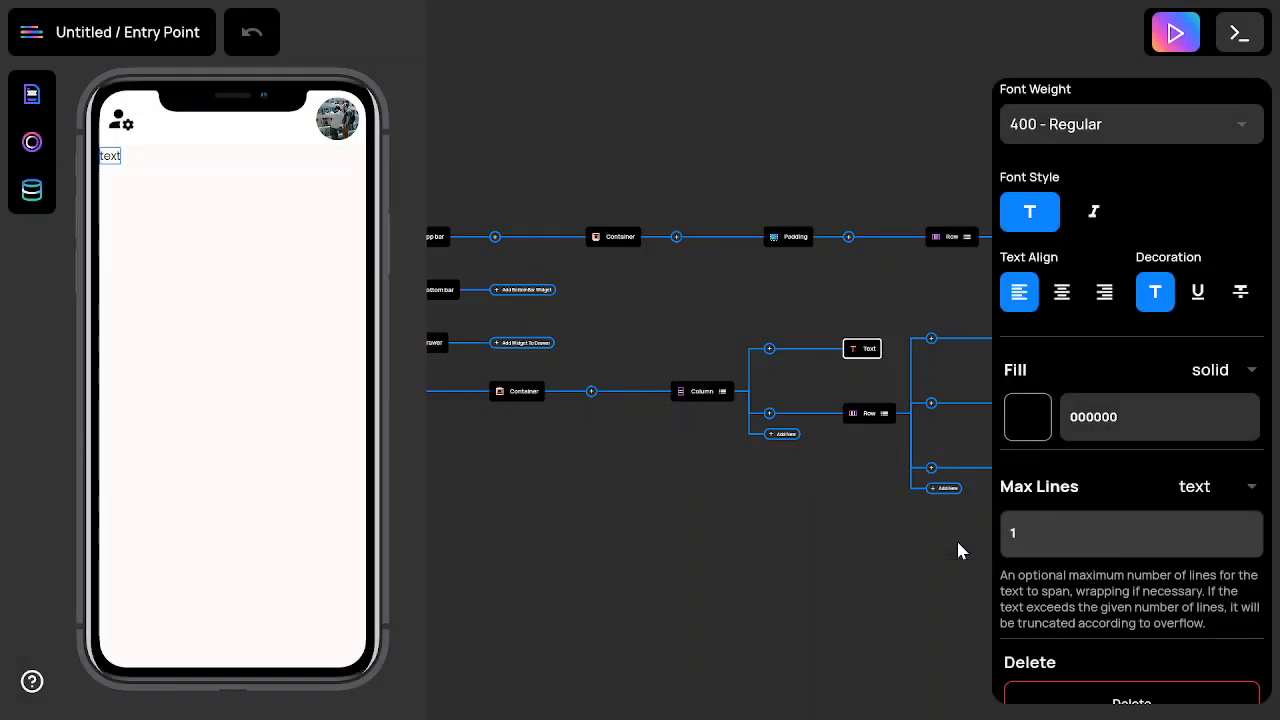
- Change the value of the column's Text widget to "products", keeping the value type as text
{"action": "scroll", "coordinate": [1112, 460], "scroll_direction": "up", "scroll_amount": 5}
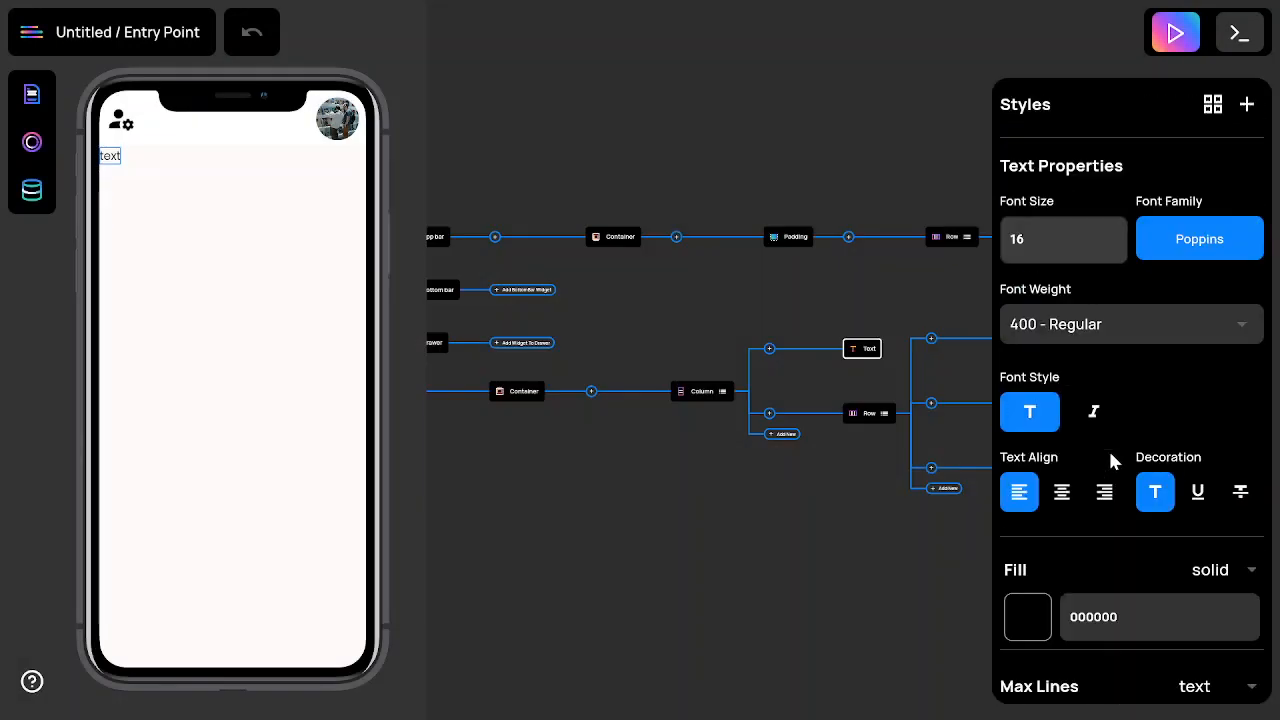
{"action": "left_click", "coordinate": [1080, 342]}
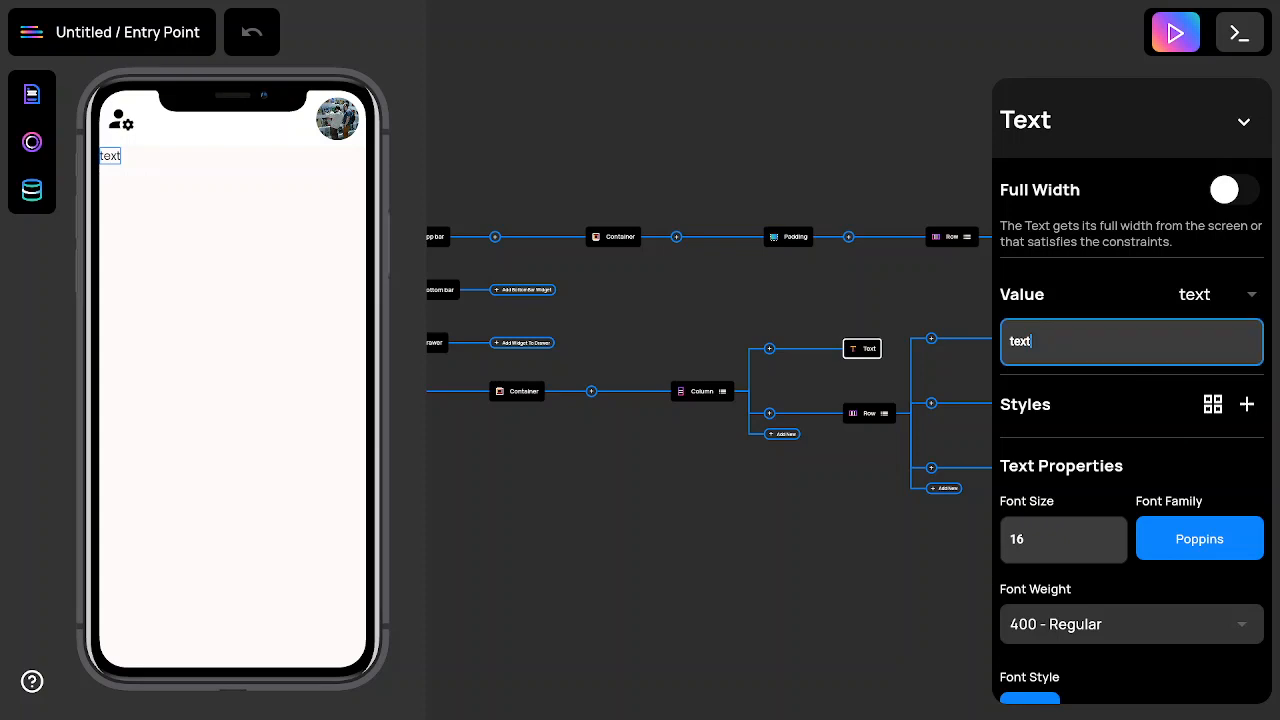
{"action": "key", "text": "BackSpace"}
{"action": "key", "text": "BackSpace"}
{"action": "key", "text": "BackSpace"}
{"action": "key", "text": "BackSpace"}
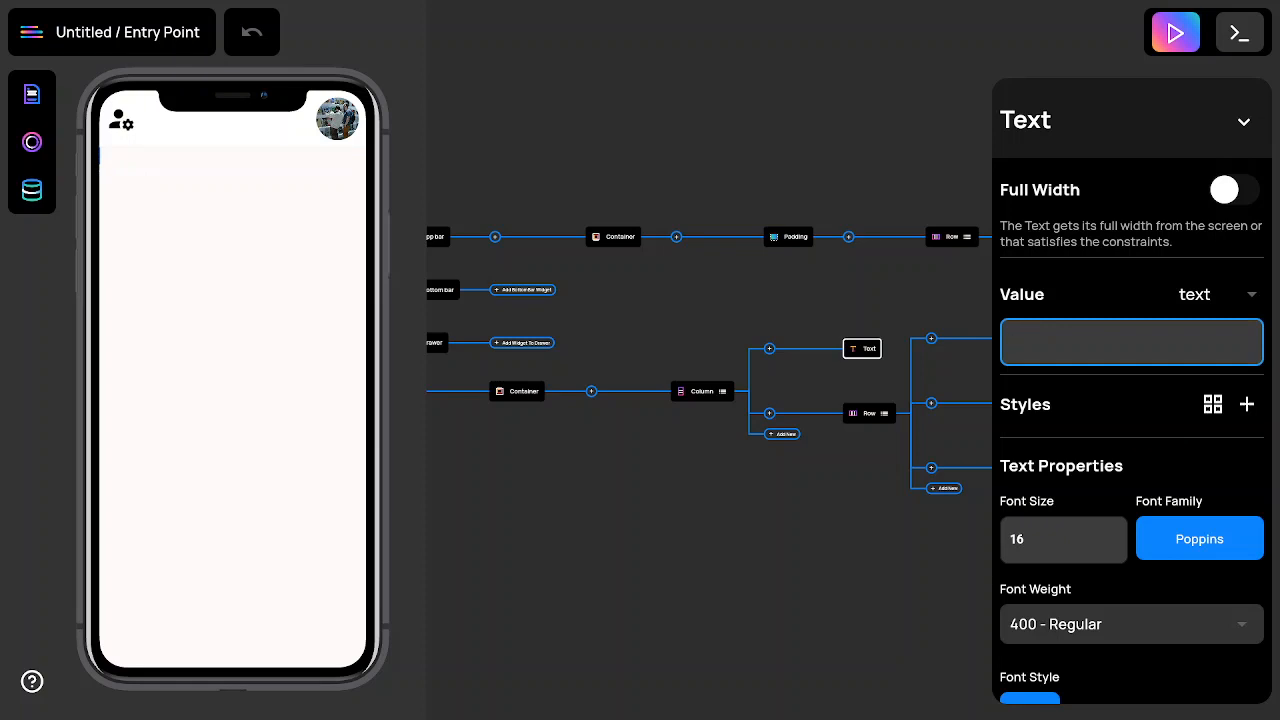
{"action": "type", "text": "products"}
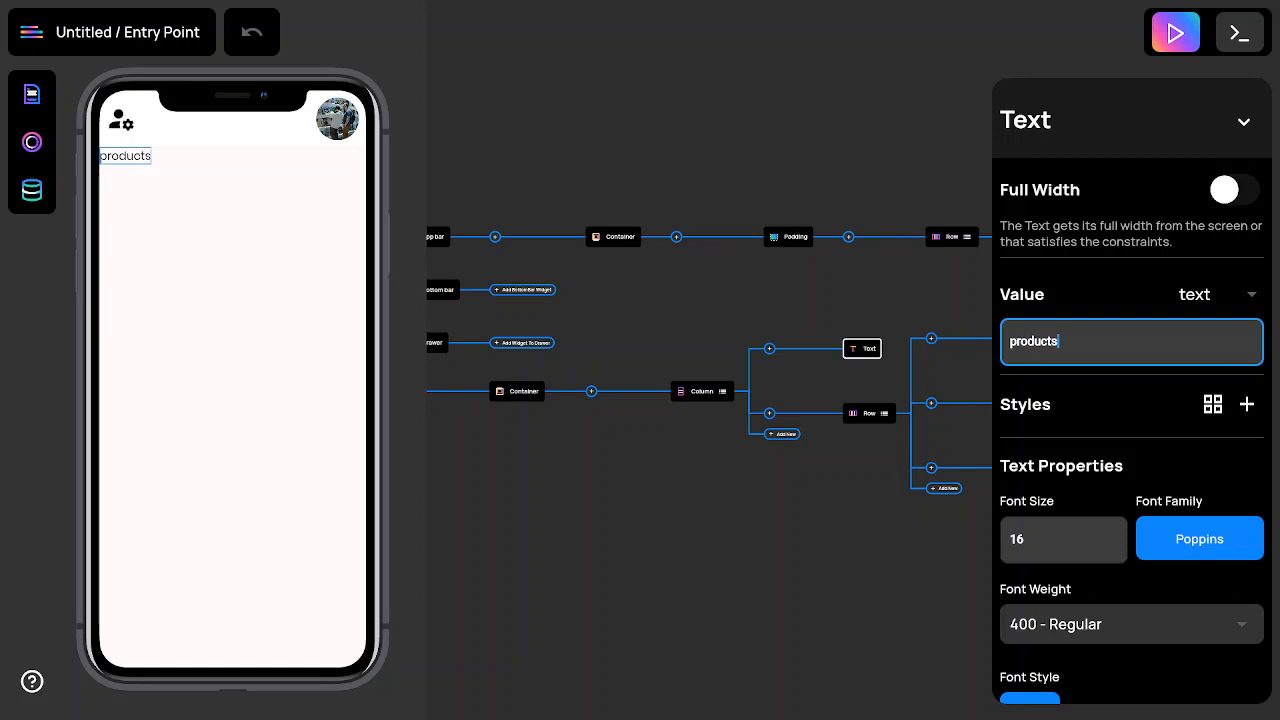
{"action": "left_click", "coordinate": [1220, 298]}
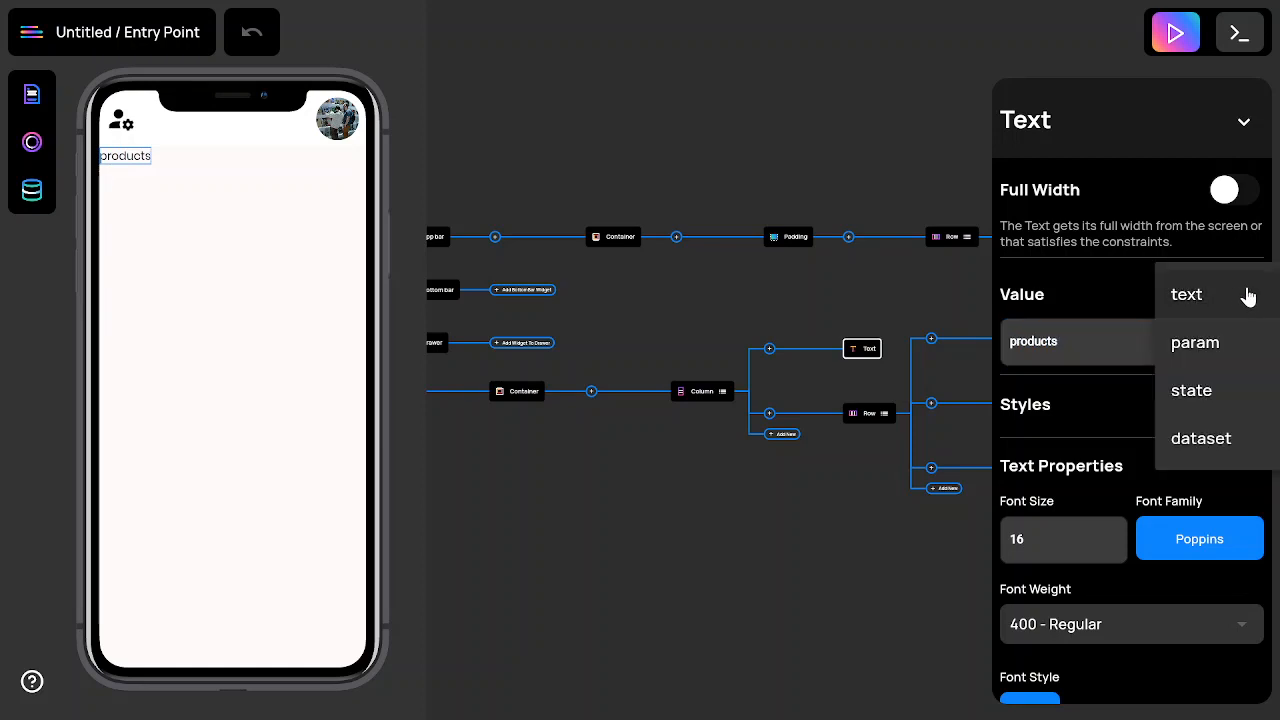
{"action": "left_click", "coordinate": [1128, 287]}
- Set the products text's font size to 30 and its font weight to 500 - Medium
{"action": "scroll", "coordinate": [1203, 370], "scroll_direction": "down", "scroll_amount": 1}
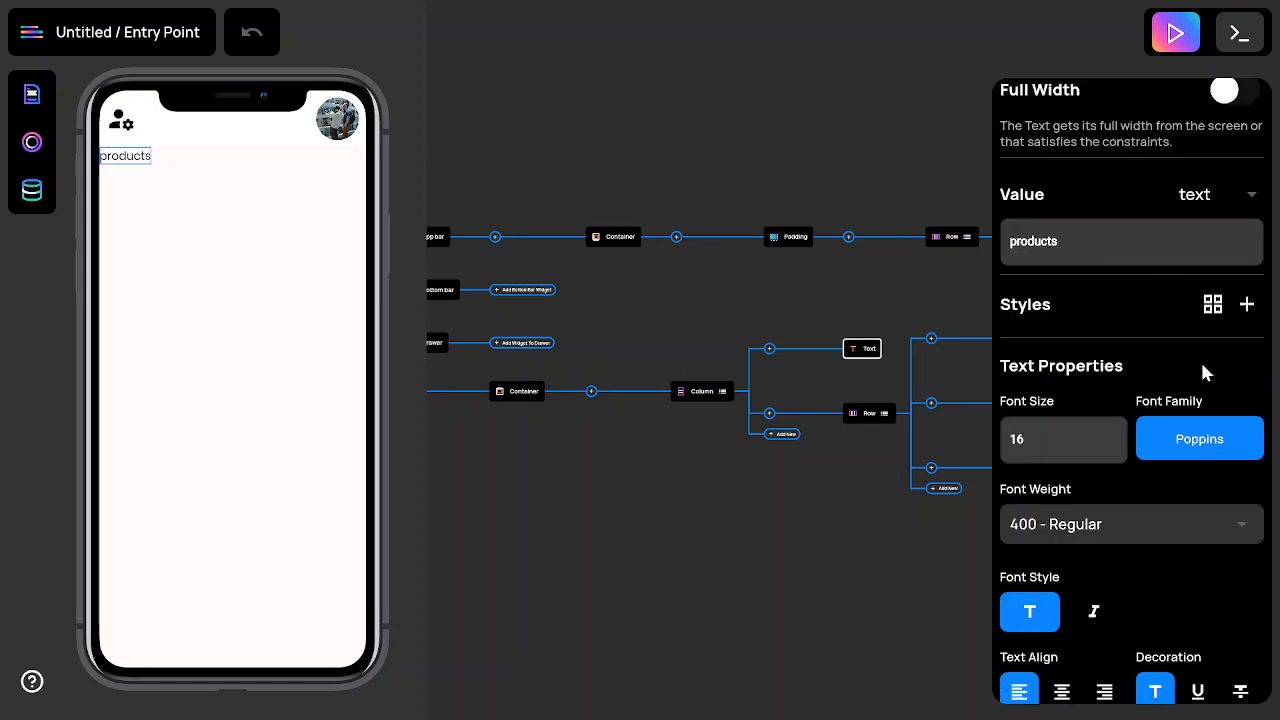
{"action": "left_click", "coordinate": [1045, 440]}
{"action": "key", "text": "BackSpace"}
{"action": "key", "text": "BackSpace"}
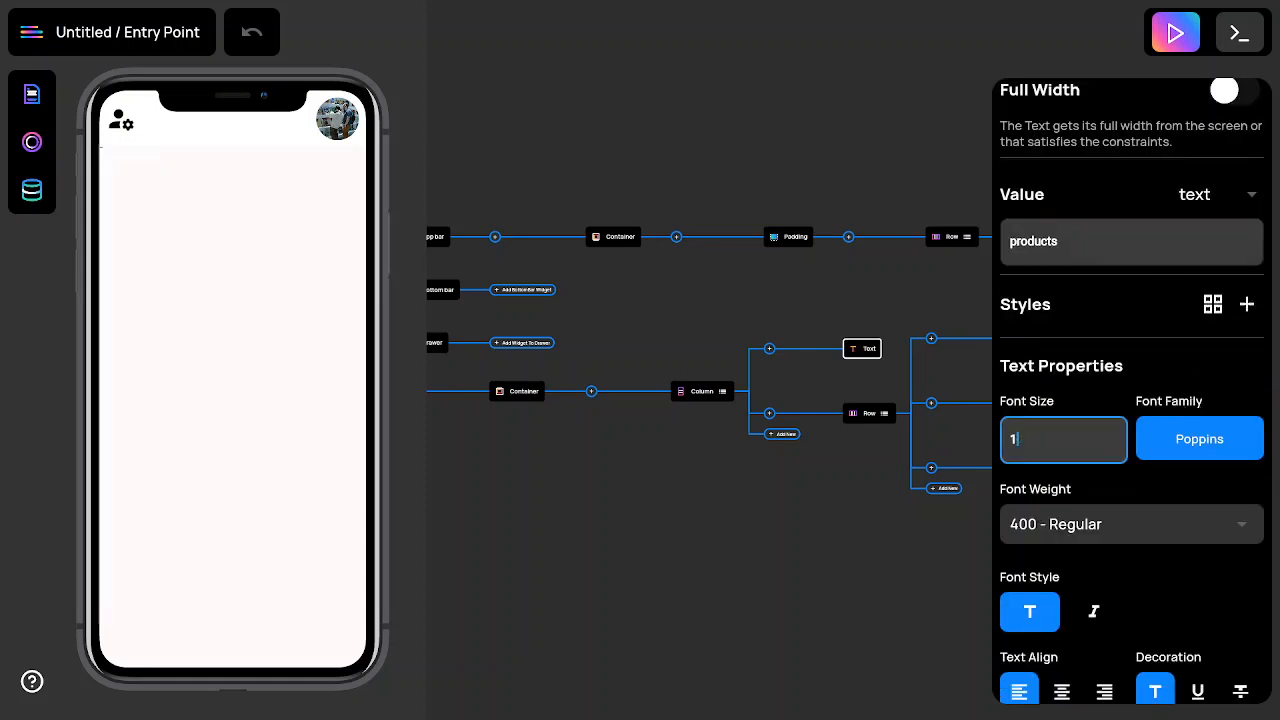
{"action": "type", "text": "30"}
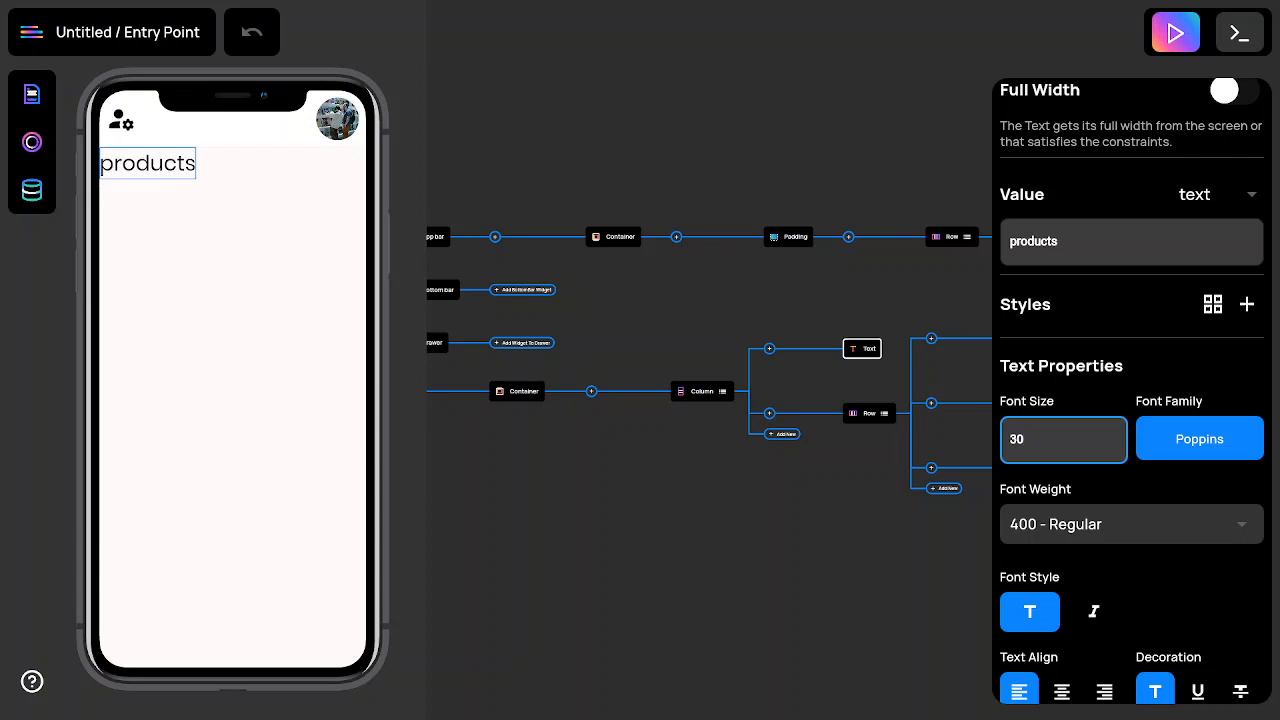
{"action": "left_click", "coordinate": [1111, 531]}
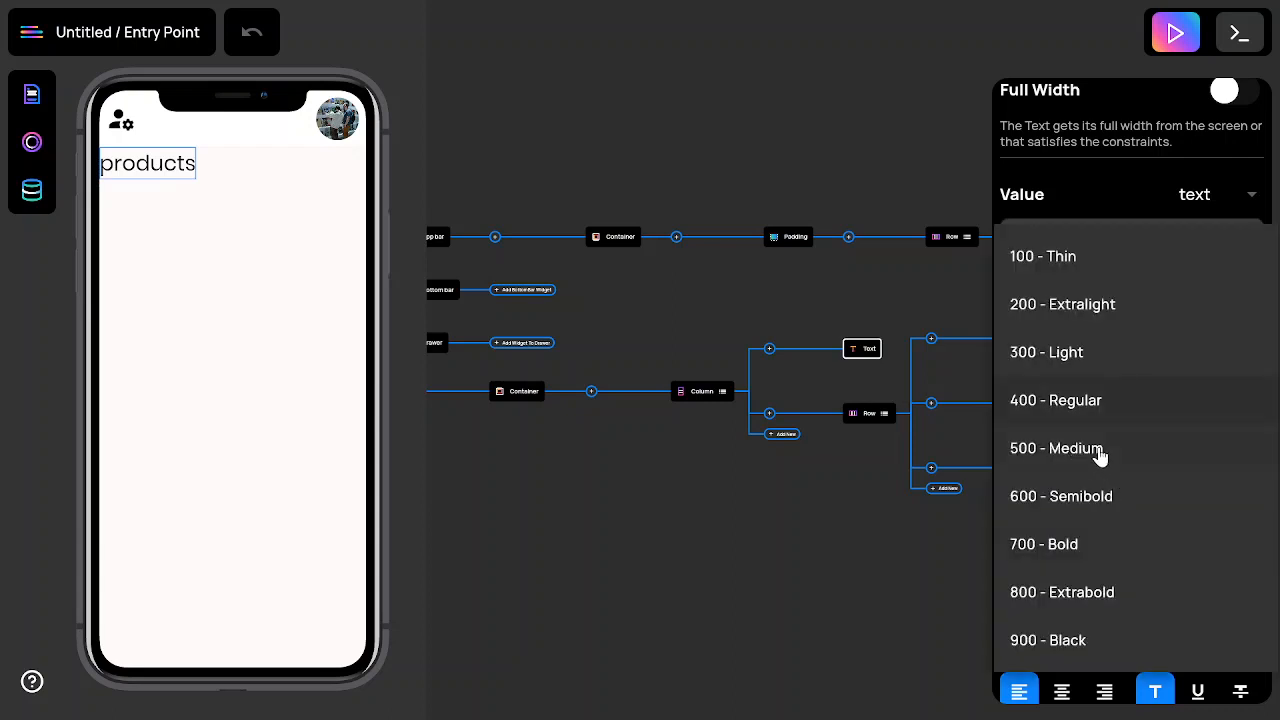
{"action": "left_click", "coordinate": [1100, 456]}
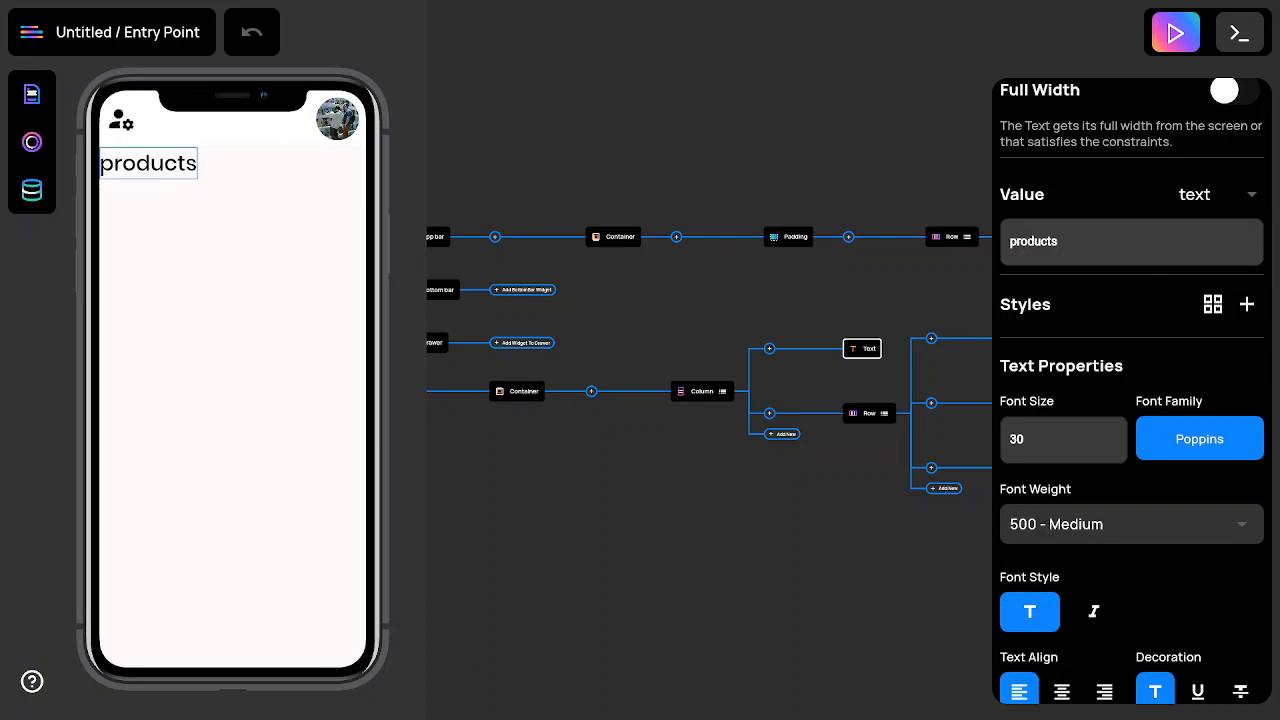
{"action": "scroll", "coordinate": [1154, 483], "scroll_direction": "down", "scroll_amount": 1}
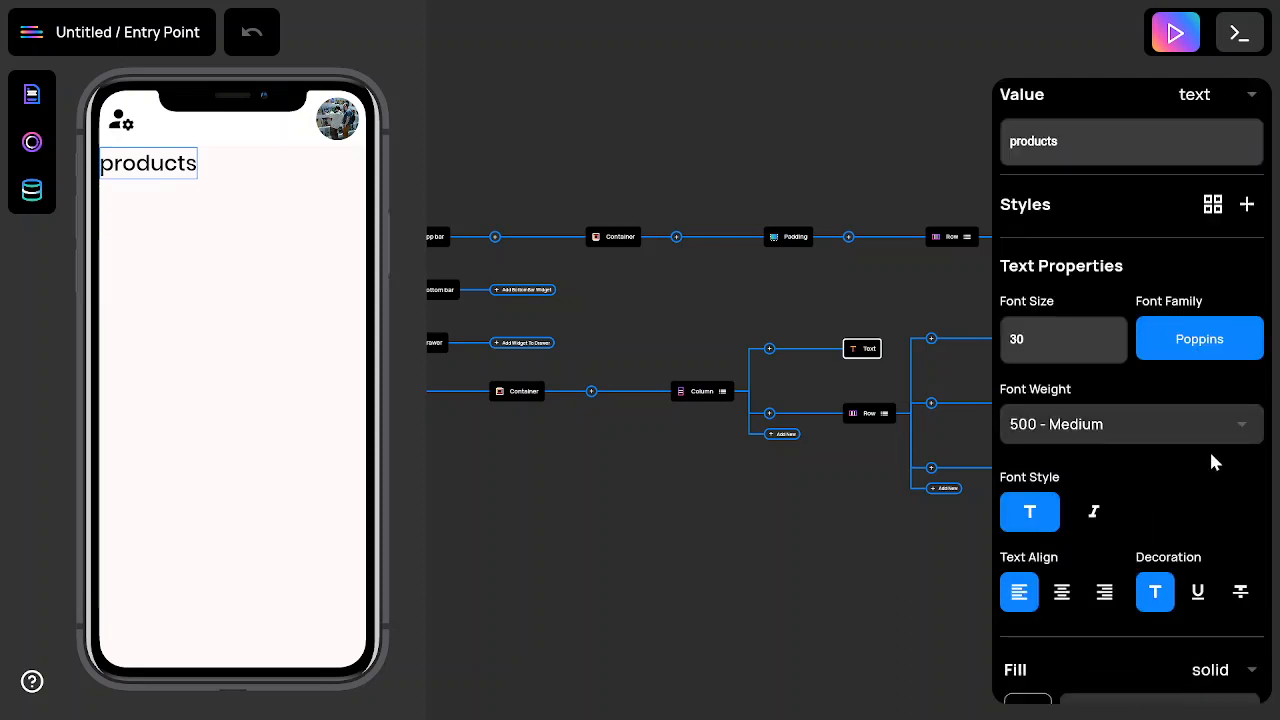
{"action": "scroll", "coordinate": [1209, 449], "scroll_direction": "down", "scroll_amount": 1}
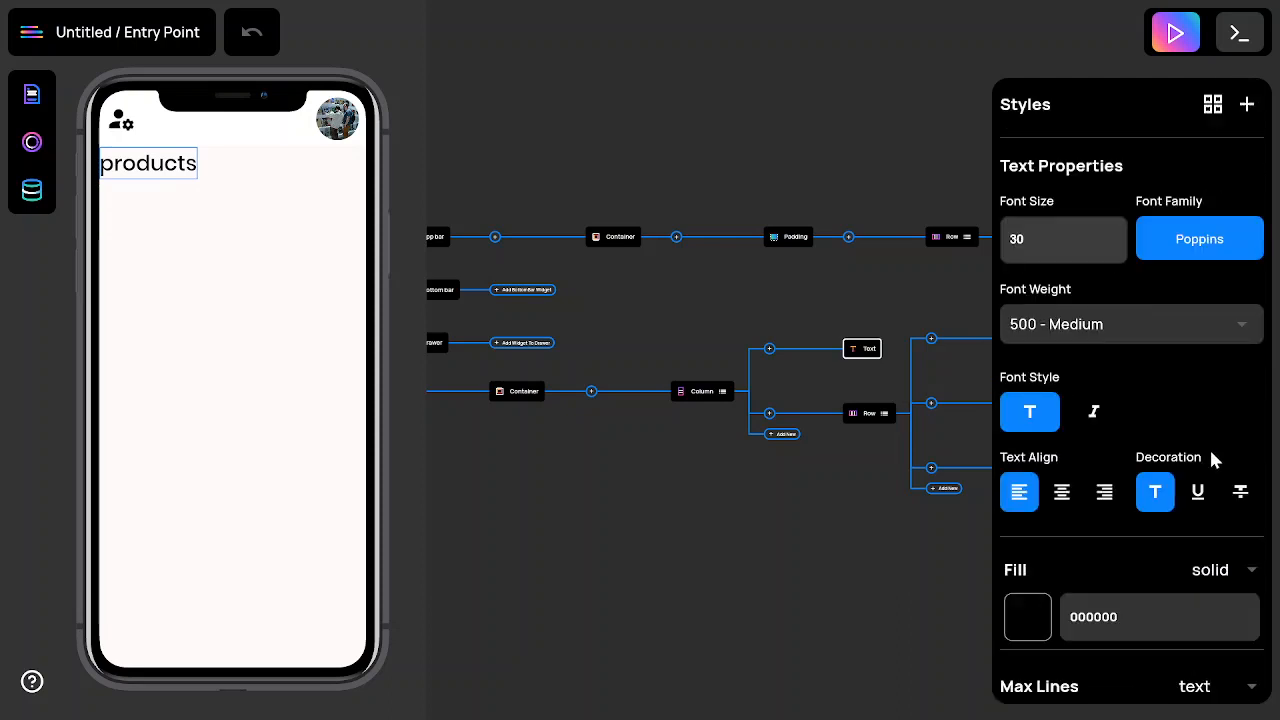
{"action": "left_click", "coordinate": [919, 563]}
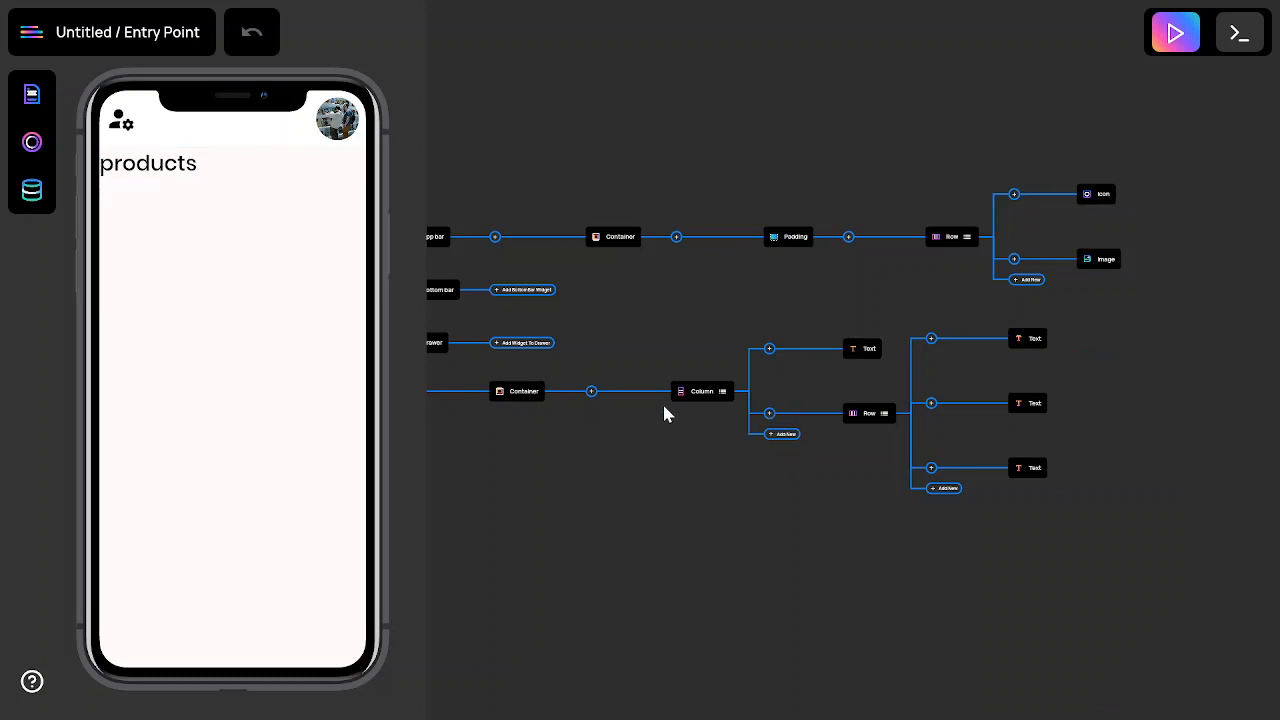
- Try Center as the body column's main axis alignment and return it to Start
{"action": "left_click", "coordinate": [697, 393]}
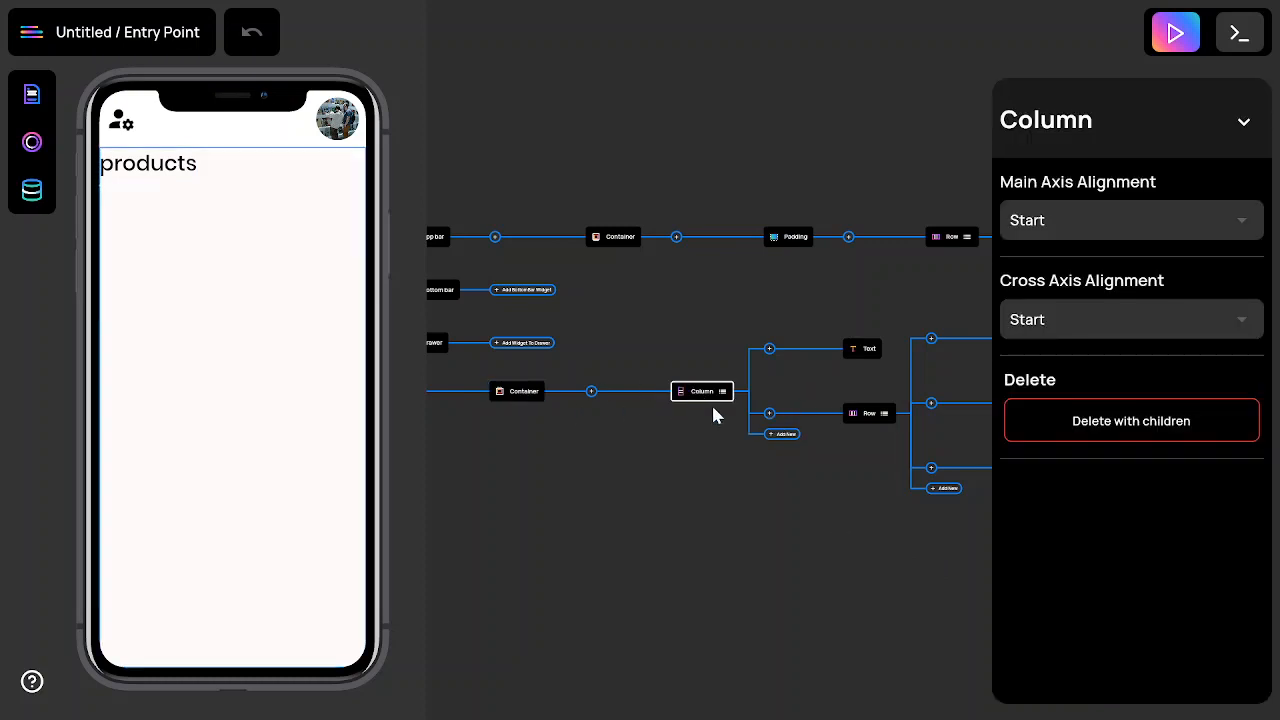
{"action": "left_click", "coordinate": [1162, 220]}
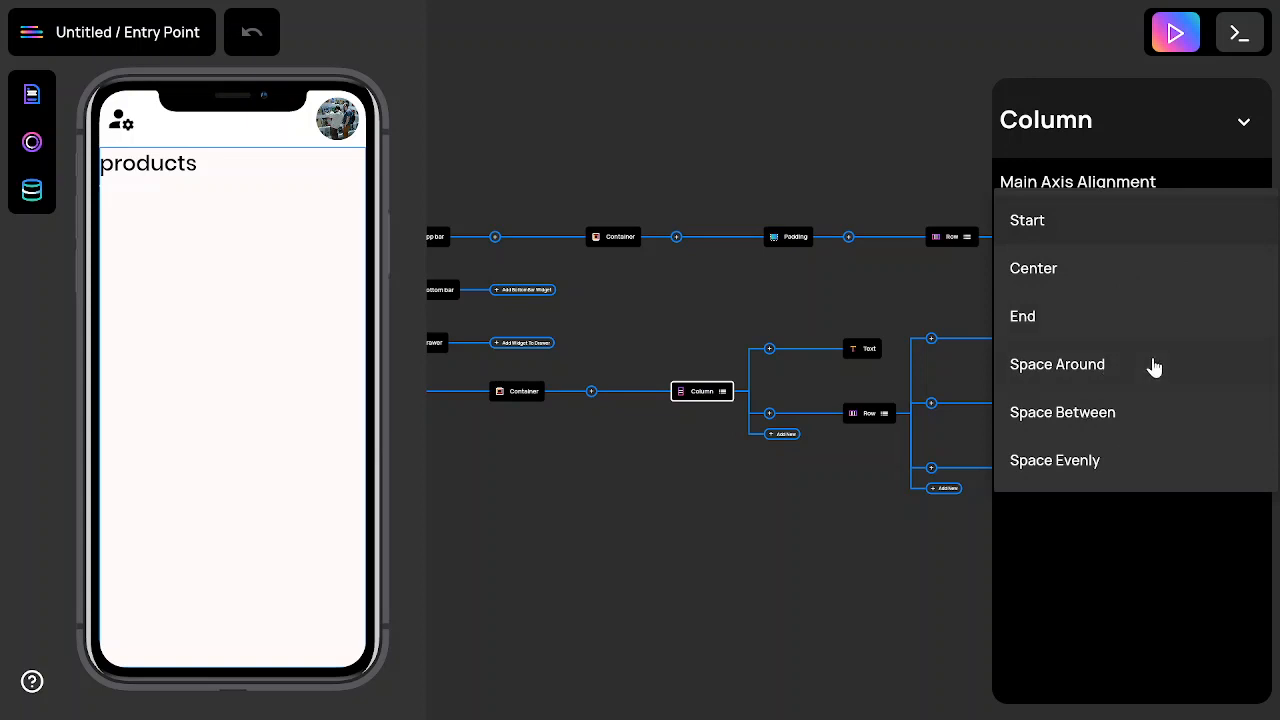
{"action": "left_click", "coordinate": [811, 510]}
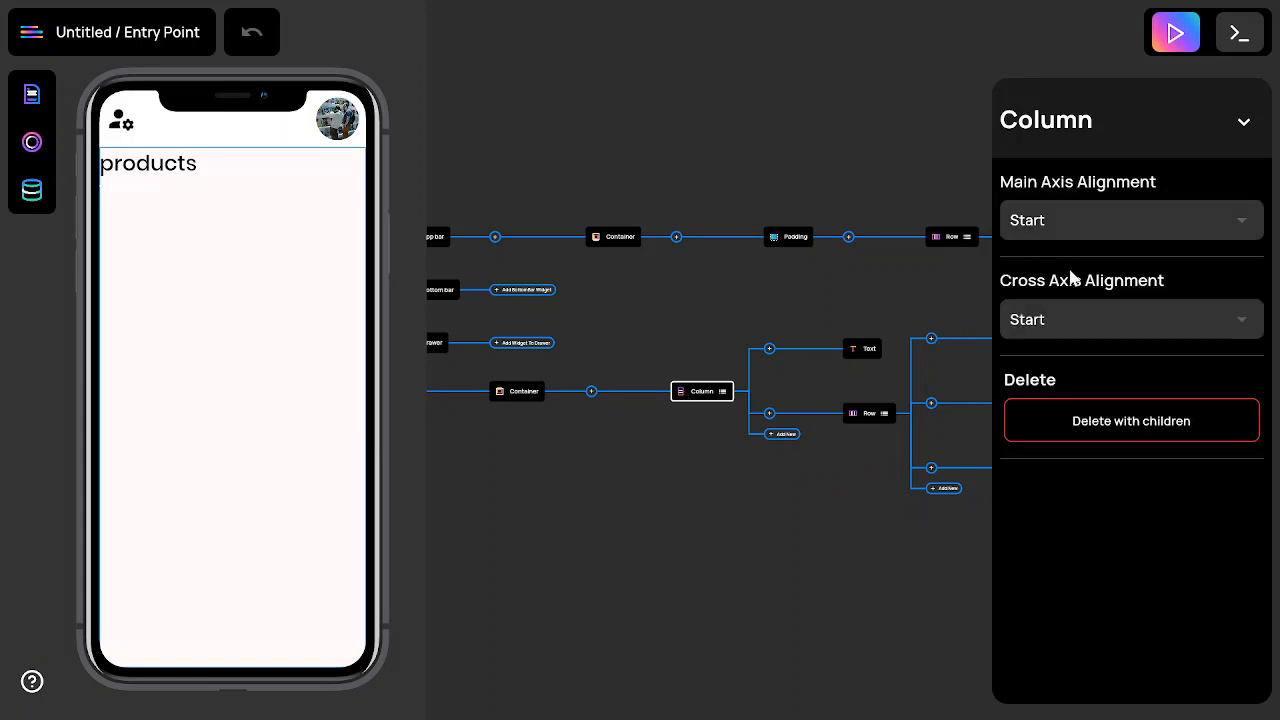
{"action": "left_click", "coordinate": [1110, 224]}
{"action": "left_click", "coordinate": [1127, 289]}
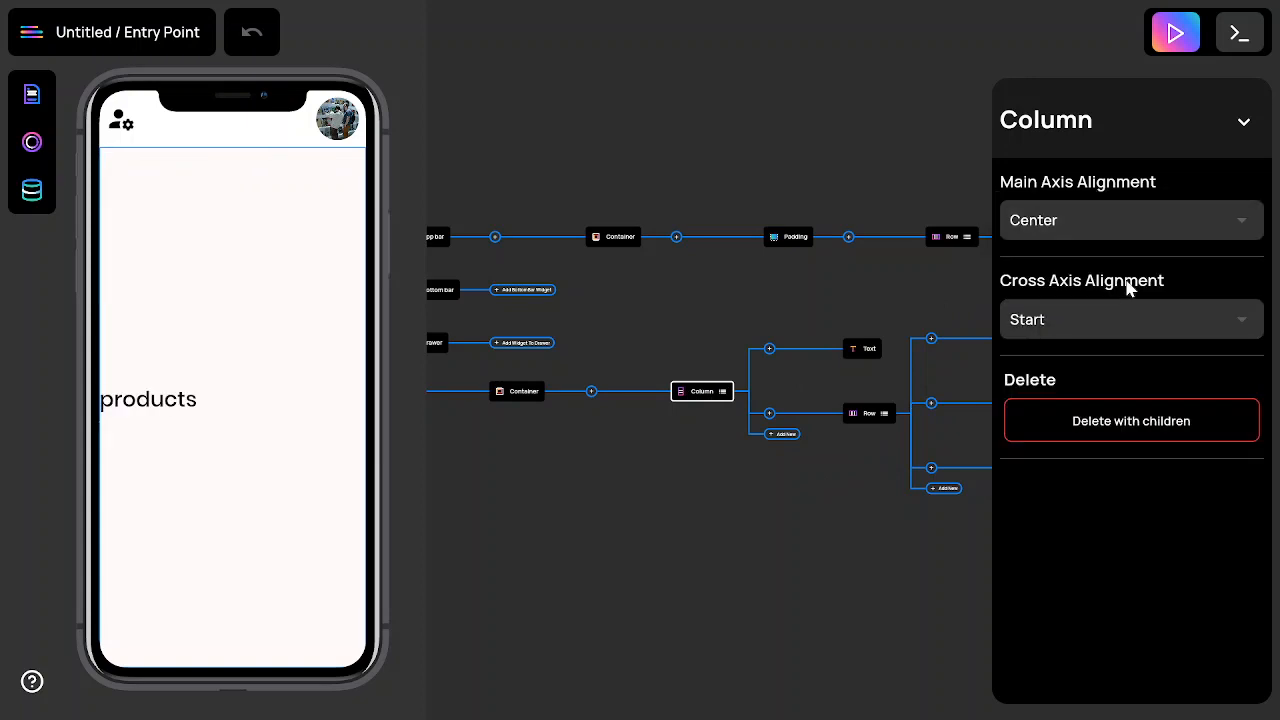
{"action": "left_click", "coordinate": [1125, 238]}
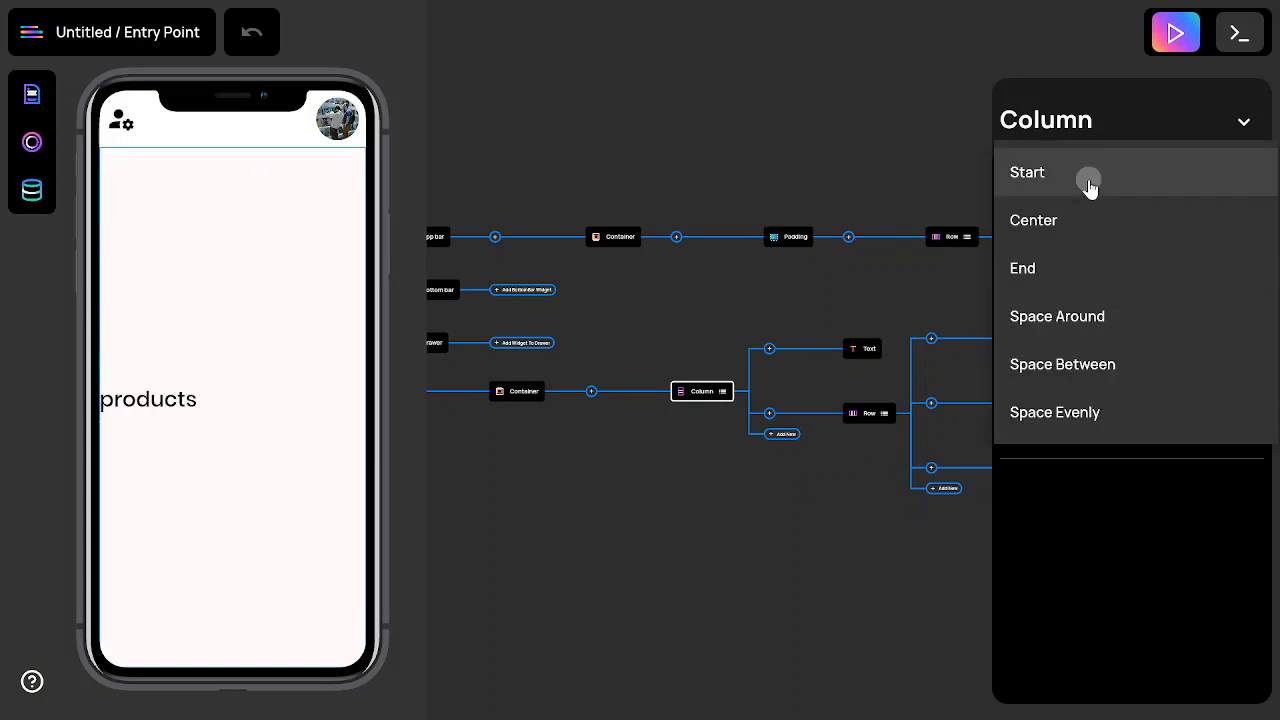
{"action": "left_click", "coordinate": [1089, 190]}
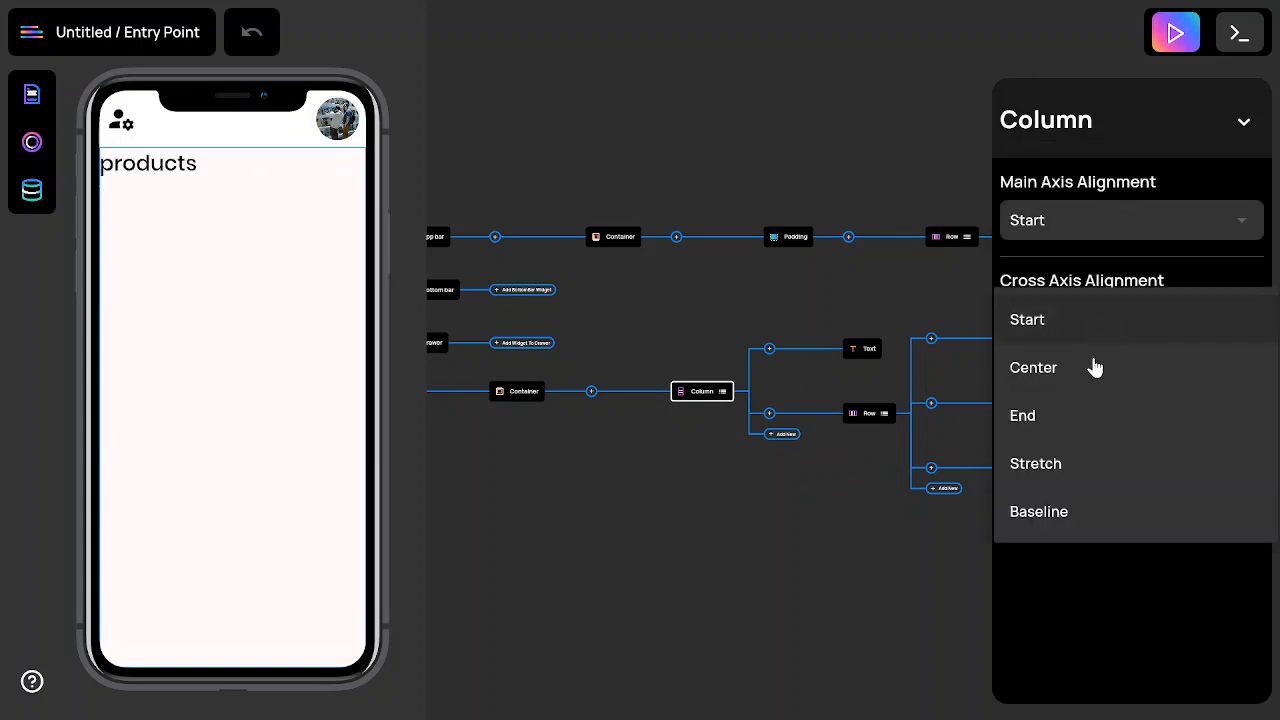
- Set the body column's cross axis alignment to Center
{"action": "left_click", "coordinate": [1091, 367]}
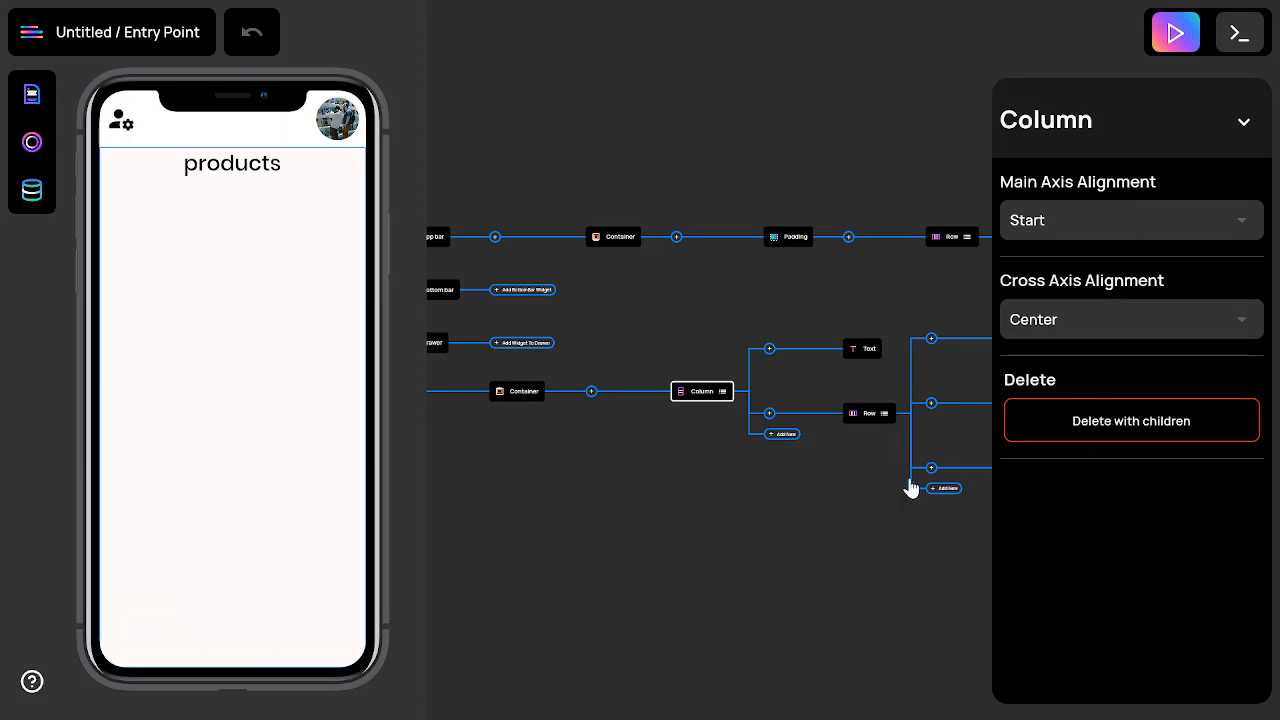
{"action": "left_click", "coordinate": [856, 484]}
{"action": "left_click", "coordinate": [738, 391]}
{"action": "left_click", "coordinate": [846, 474]}
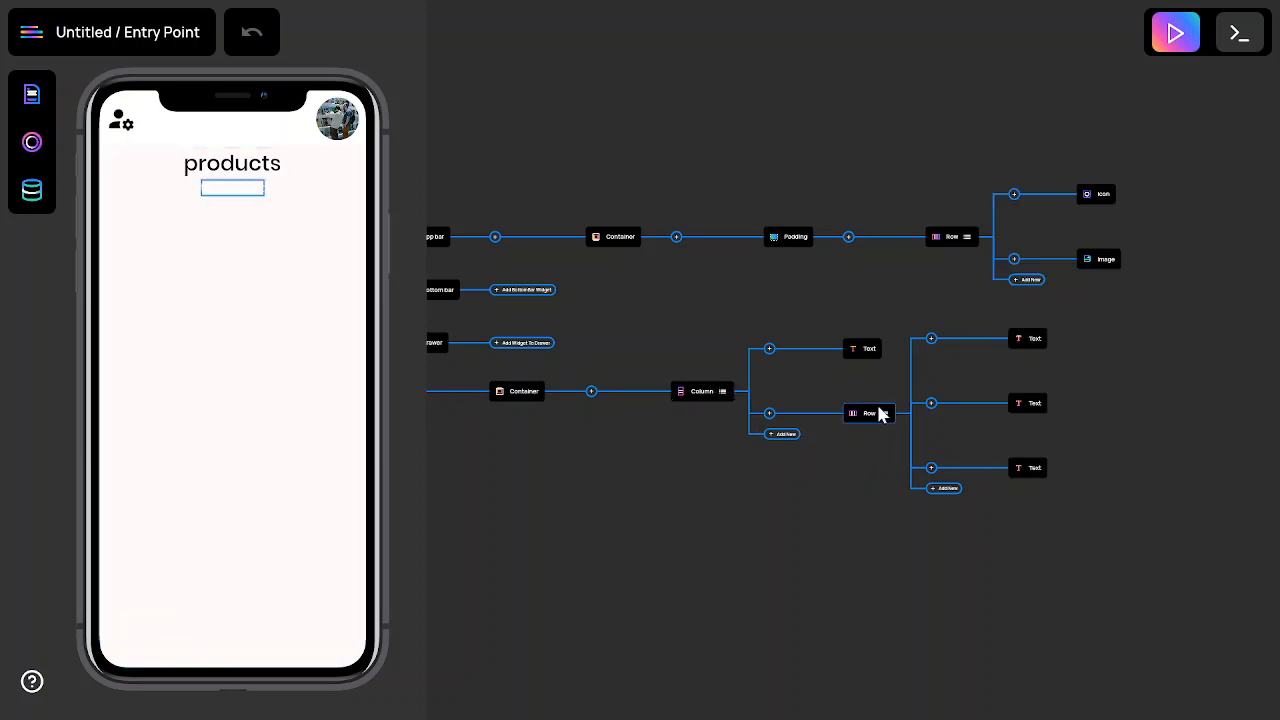
- Set the fill colour of the first text in the body row to black (000000)
{"action": "left_click", "coordinate": [1045, 342]}
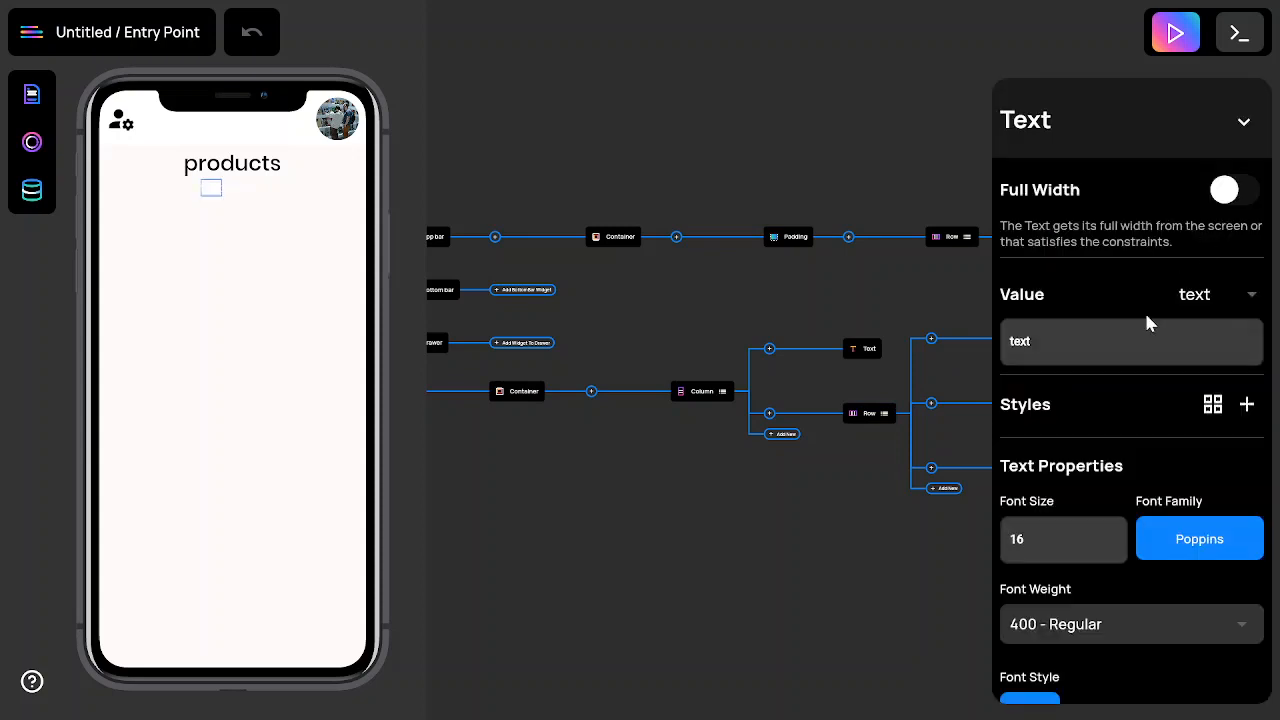
{"action": "scroll", "coordinate": [1165, 302], "scroll_direction": "down", "scroll_amount": 1}
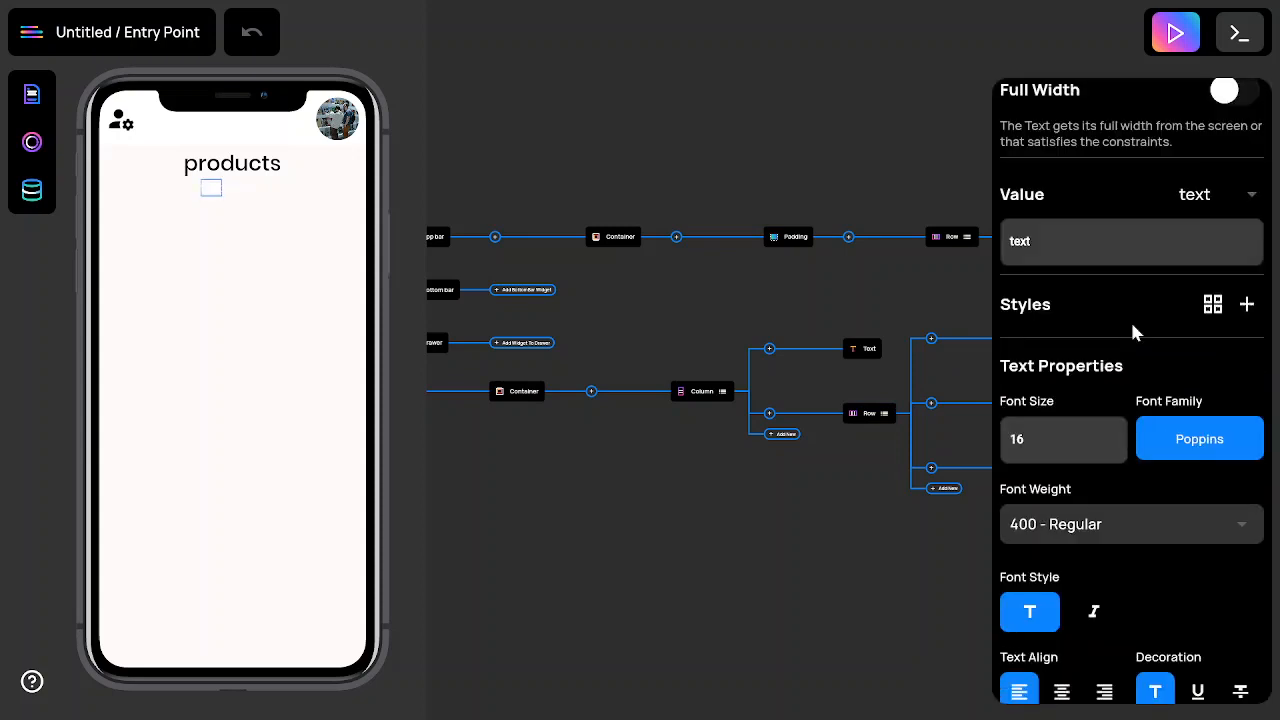
{"action": "scroll", "coordinate": [1134, 326], "scroll_direction": "down", "scroll_amount": 1}
{"action": "scroll", "coordinate": [1129, 343], "scroll_direction": "down", "scroll_amount": 2}
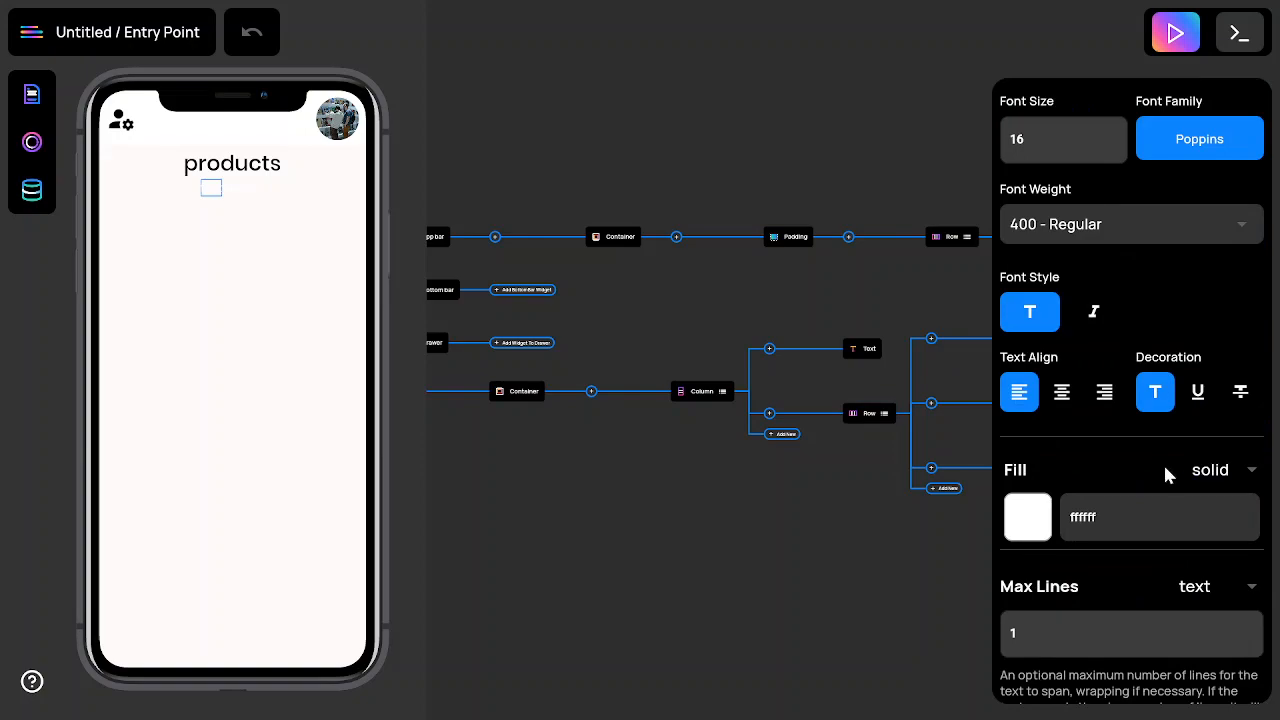
{"action": "scroll", "coordinate": [1150, 467], "scroll_direction": "up", "scroll_amount": 2}
{"action": "scroll", "coordinate": [1134, 463], "scroll_direction": "down", "scroll_amount": 3}
{"action": "left_click", "coordinate": [1035, 388]}
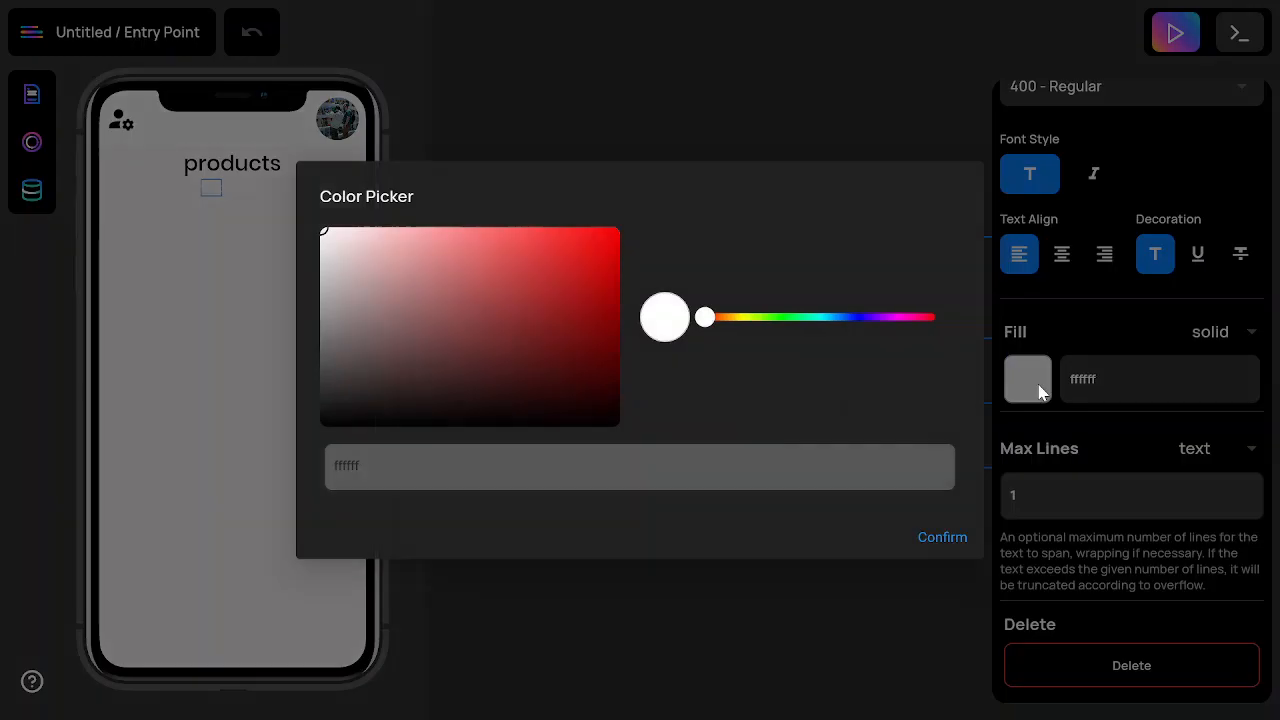
{"action": "left_click_drag", "start_coordinate": [613, 419], "coordinate": [613, 437]}
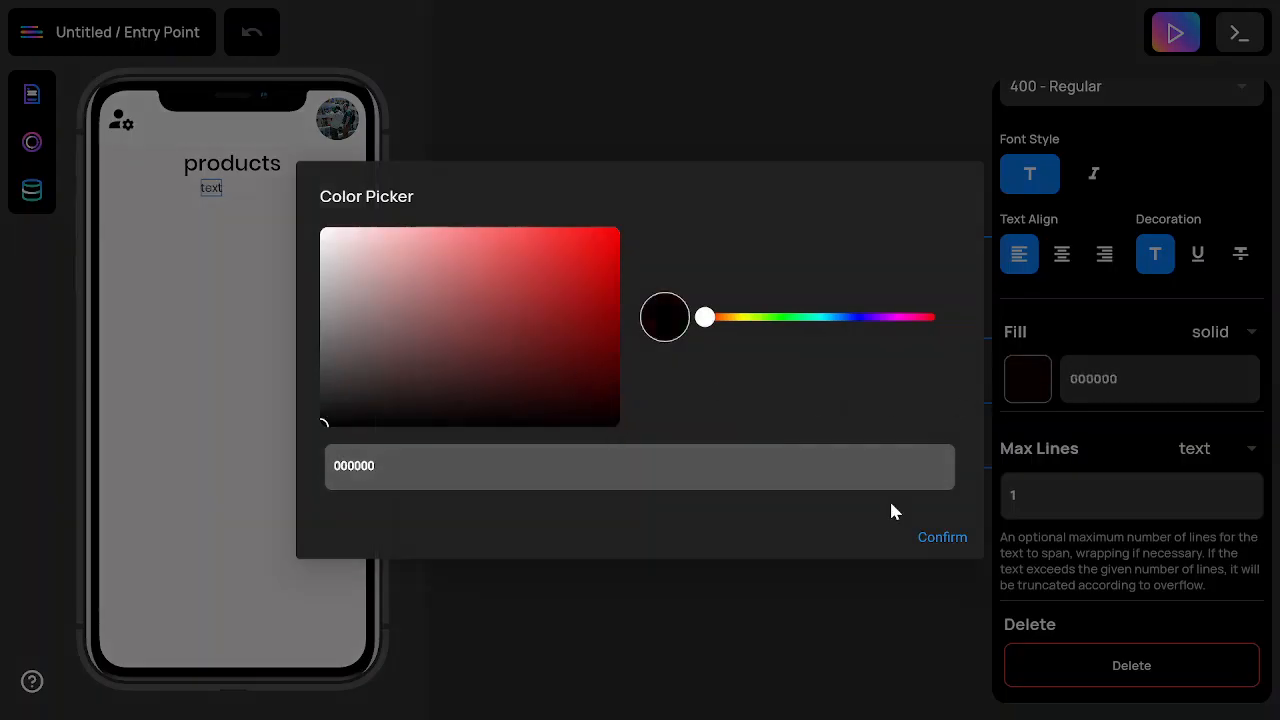
{"action": "left_click", "coordinate": [942, 537]}
- Set the row's first text to font weight 500 - Medium and replace its value with "phone"
{"action": "scroll", "coordinate": [1133, 332], "scroll_direction": "up", "scroll_amount": 5}
{"action": "key", "text": "BackSpace"}
{"action": "key", "text": "BackSpace"}
{"action": "key", "text": "BackSpace"}
{"action": "key", "text": "BackSpace"}
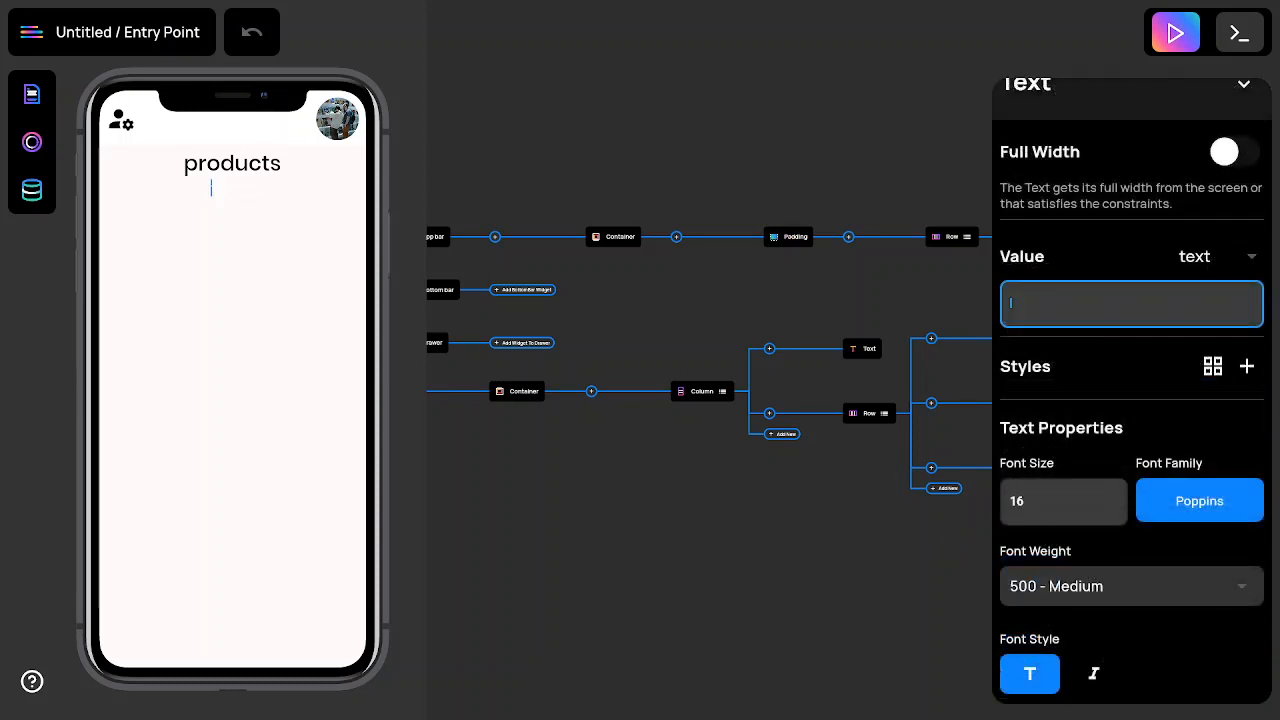
{"action": "type", "text": "phone"}
- Try the Hero text style on the phone text, remove it and close the text's settings
{"action": "left_click", "coordinate": [1212, 367]}
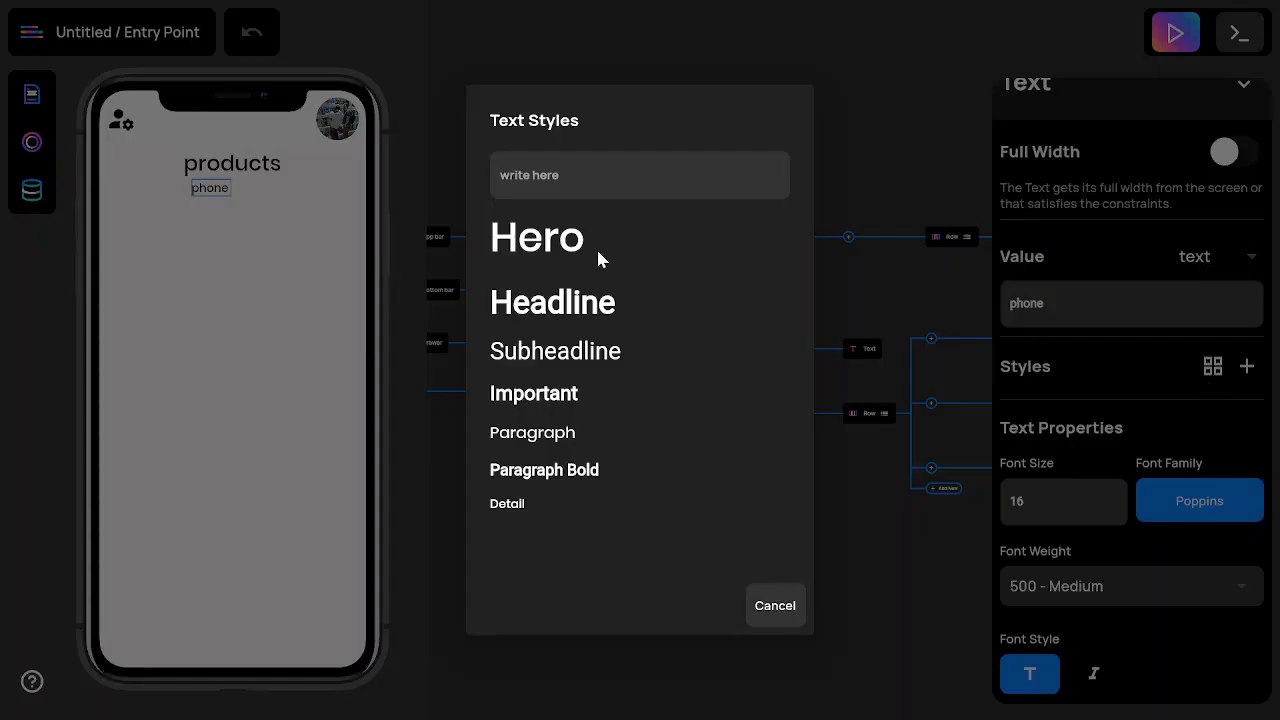
{"action": "left_click", "coordinate": [568, 250]}
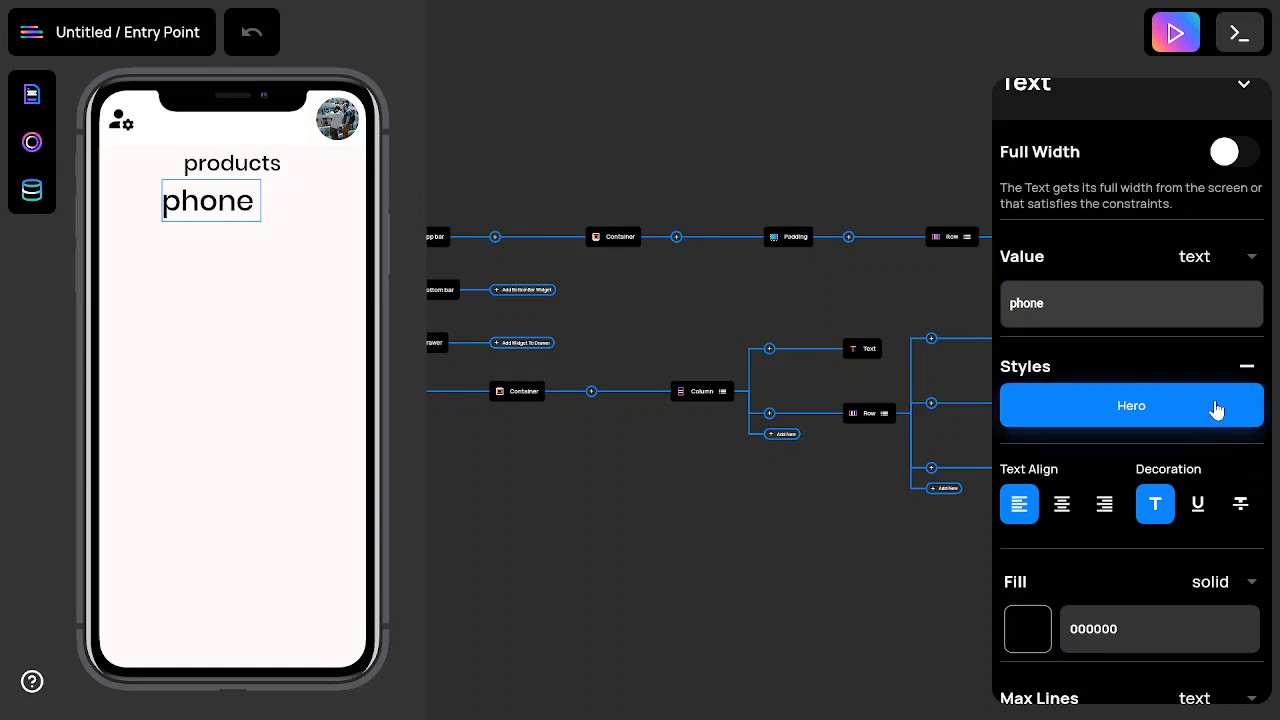
{"action": "left_click", "coordinate": [1246, 370]}
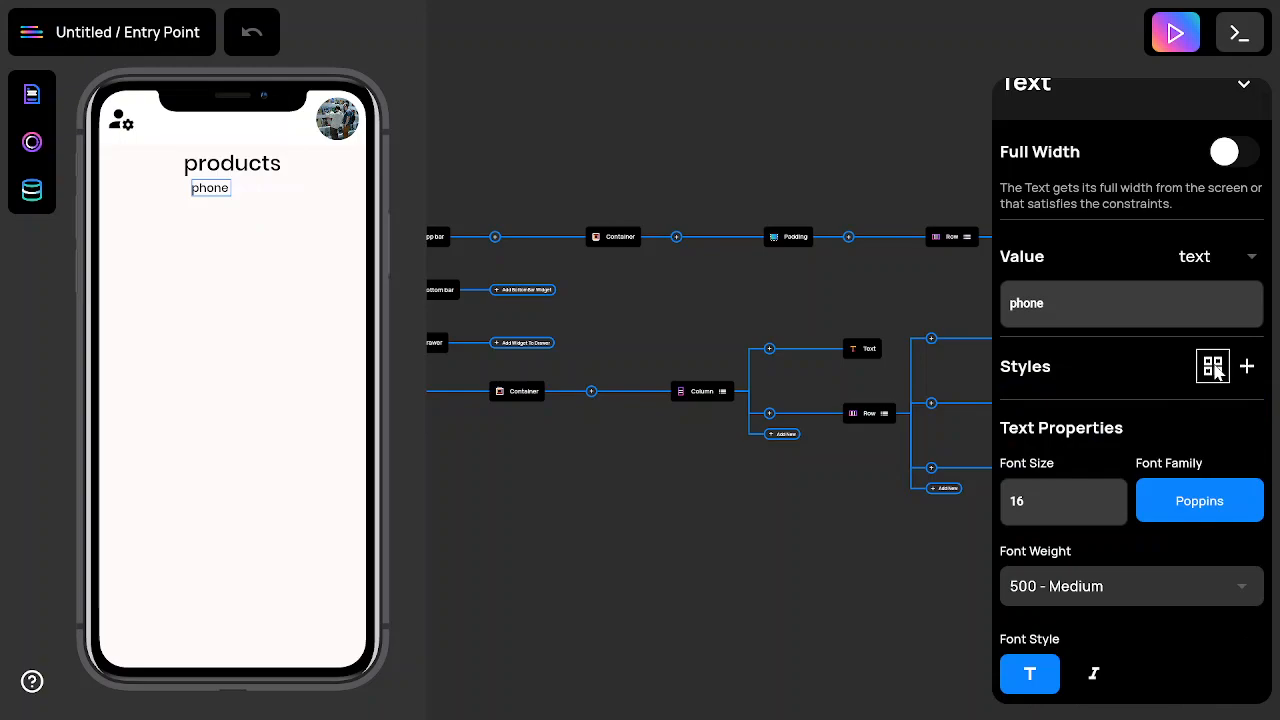
{"action": "left_click", "coordinate": [1213, 367]}
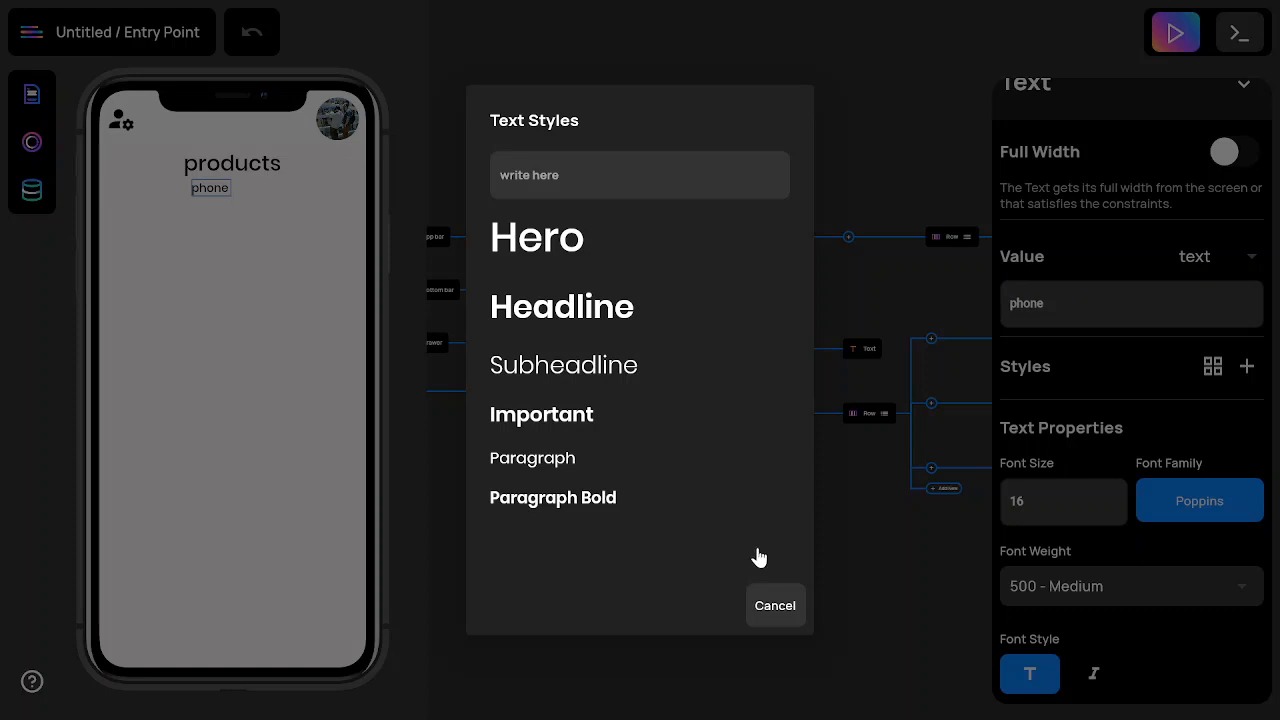
{"action": "left_click", "coordinate": [777, 607]}
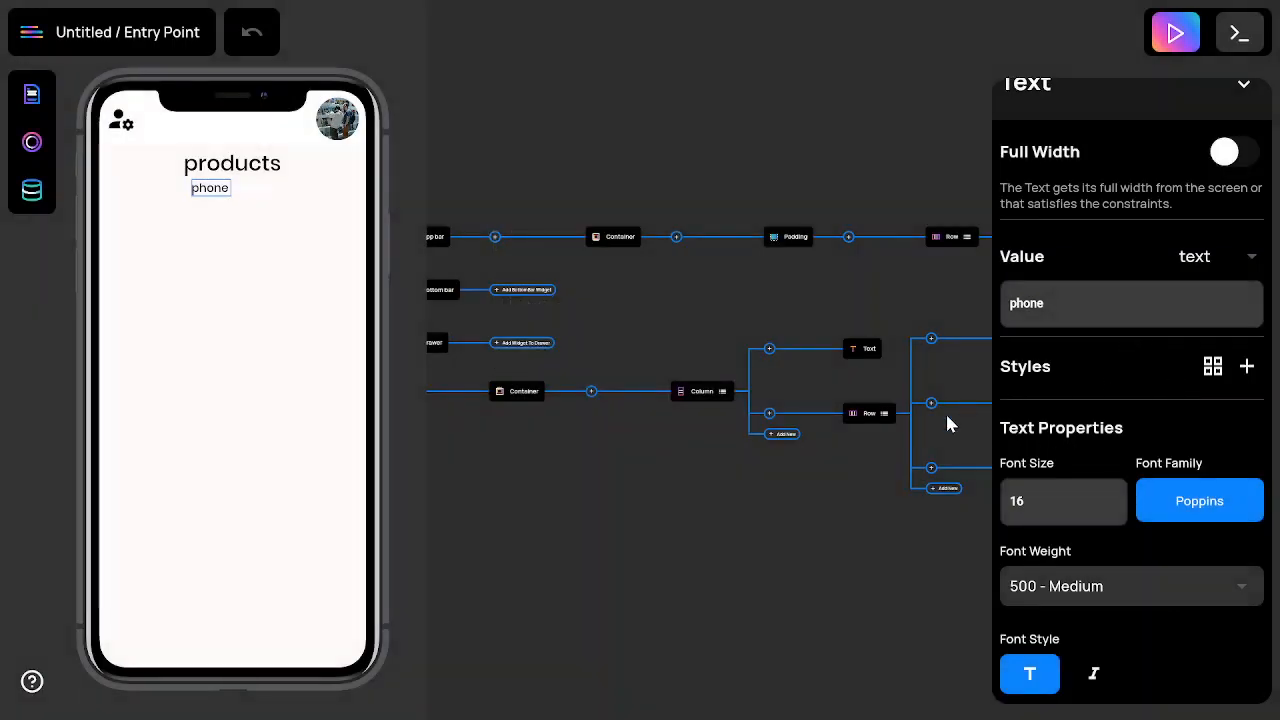
{"action": "left_click", "coordinate": [850, 483]}
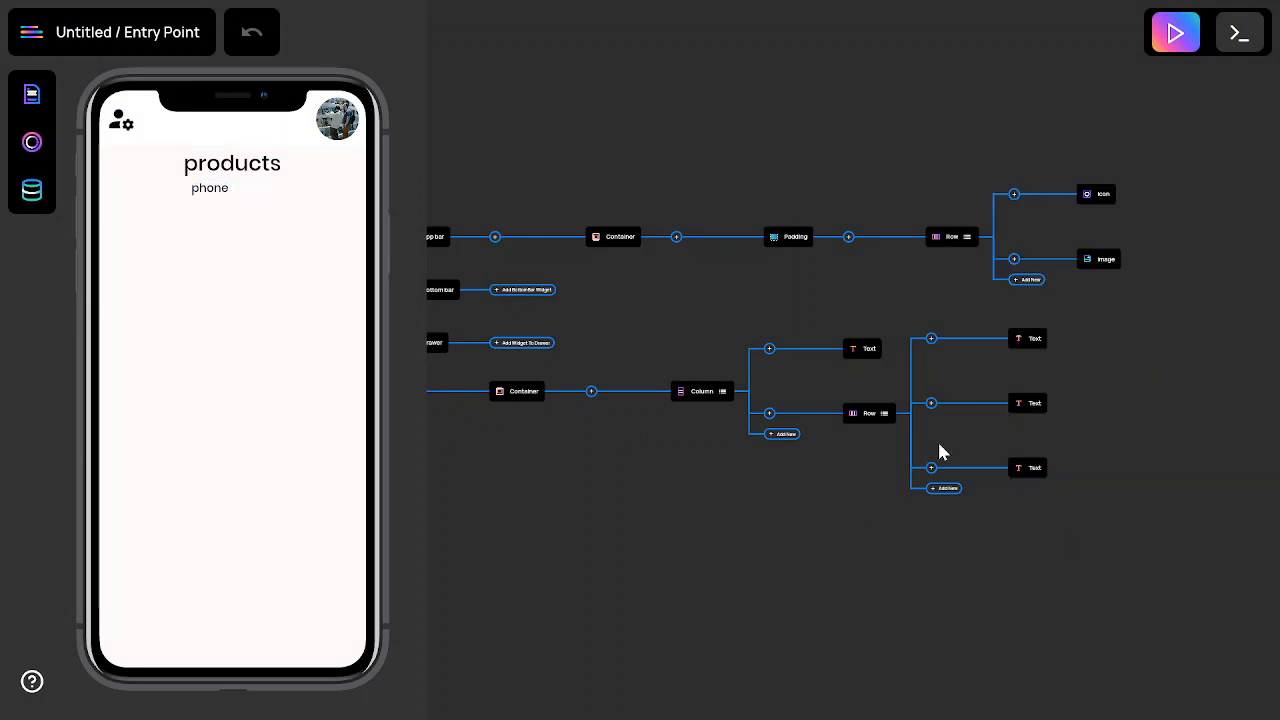
- Give the row's second text a black fill, font weight 500 - Medium and the value "laptop"
{"action": "left_click", "coordinate": [1027, 403]}
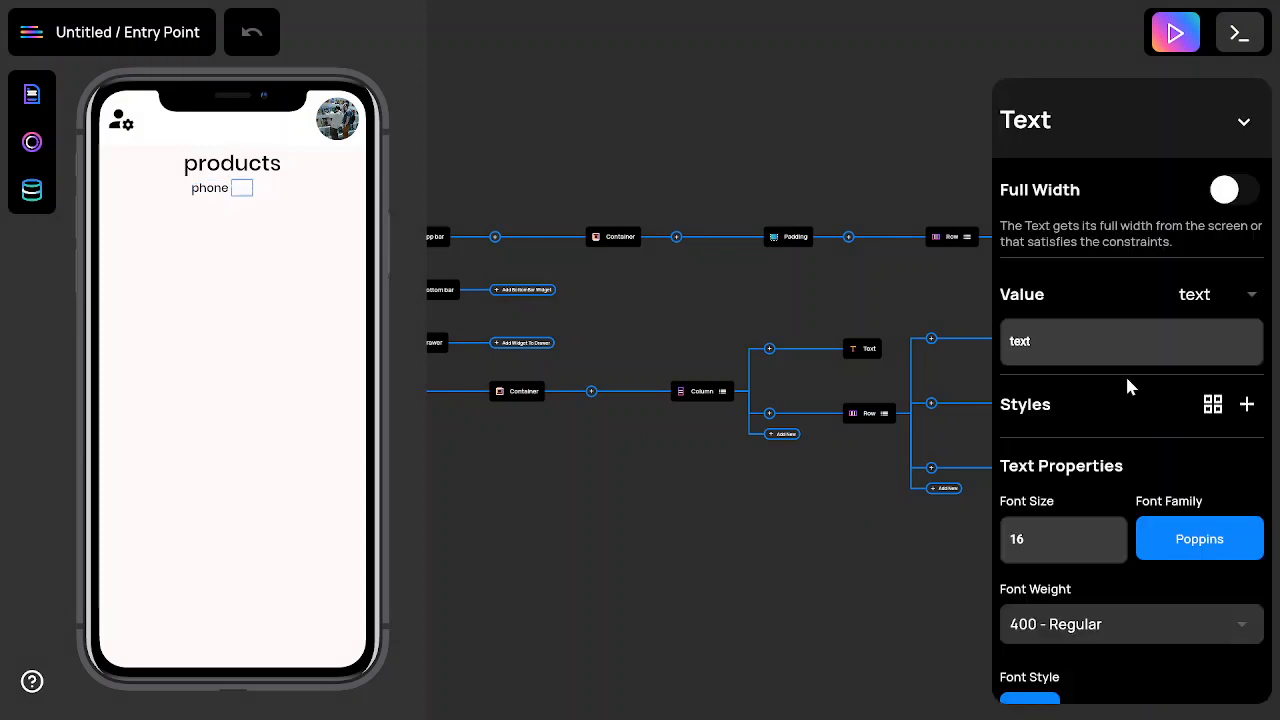
{"action": "scroll", "coordinate": [1125, 374], "scroll_direction": "down", "scroll_amount": 3}
{"action": "scroll", "coordinate": [1097, 432], "scroll_direction": "down", "scroll_amount": 2}
{"action": "left_click", "coordinate": [1020, 425]}
{"action": "left_click", "coordinate": [1020, 427]}
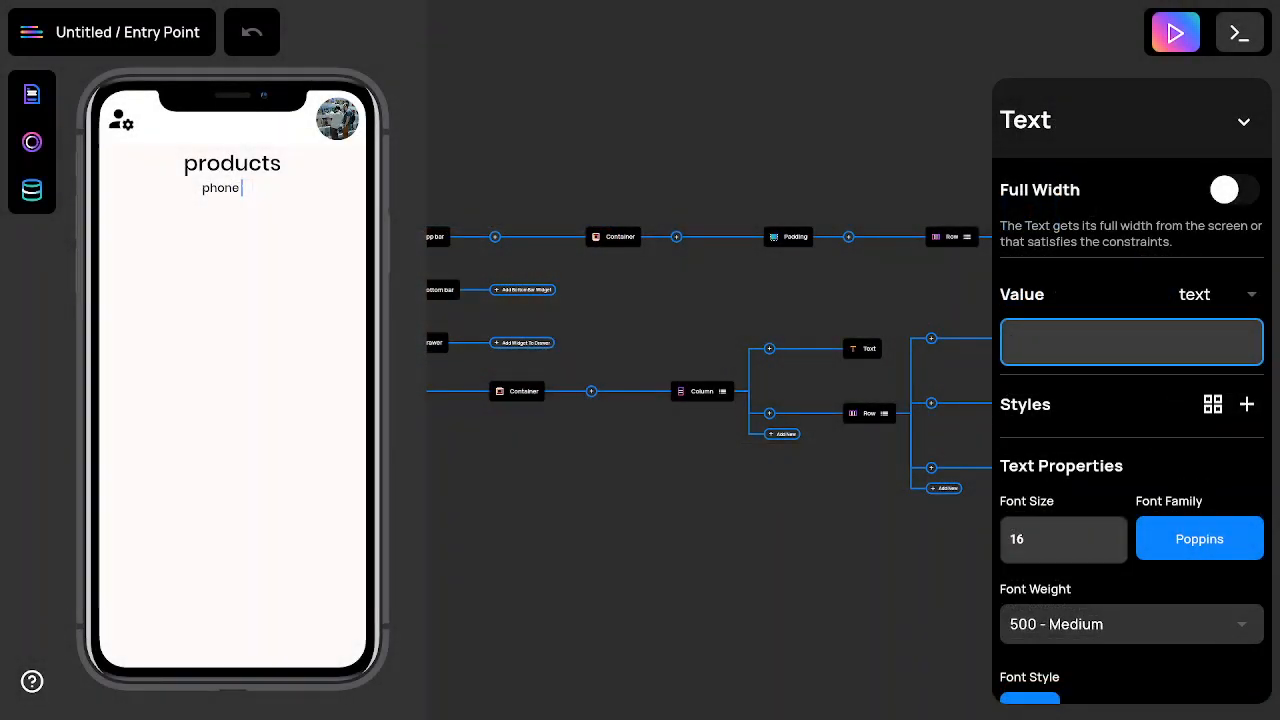
{"action": "type", "text": "laptop"}
- Set the fill colour of the row's third text to black (000000)
{"action": "scroll", "coordinate": [1130, 400], "scroll_direction": "down", "scroll_amount": 5}
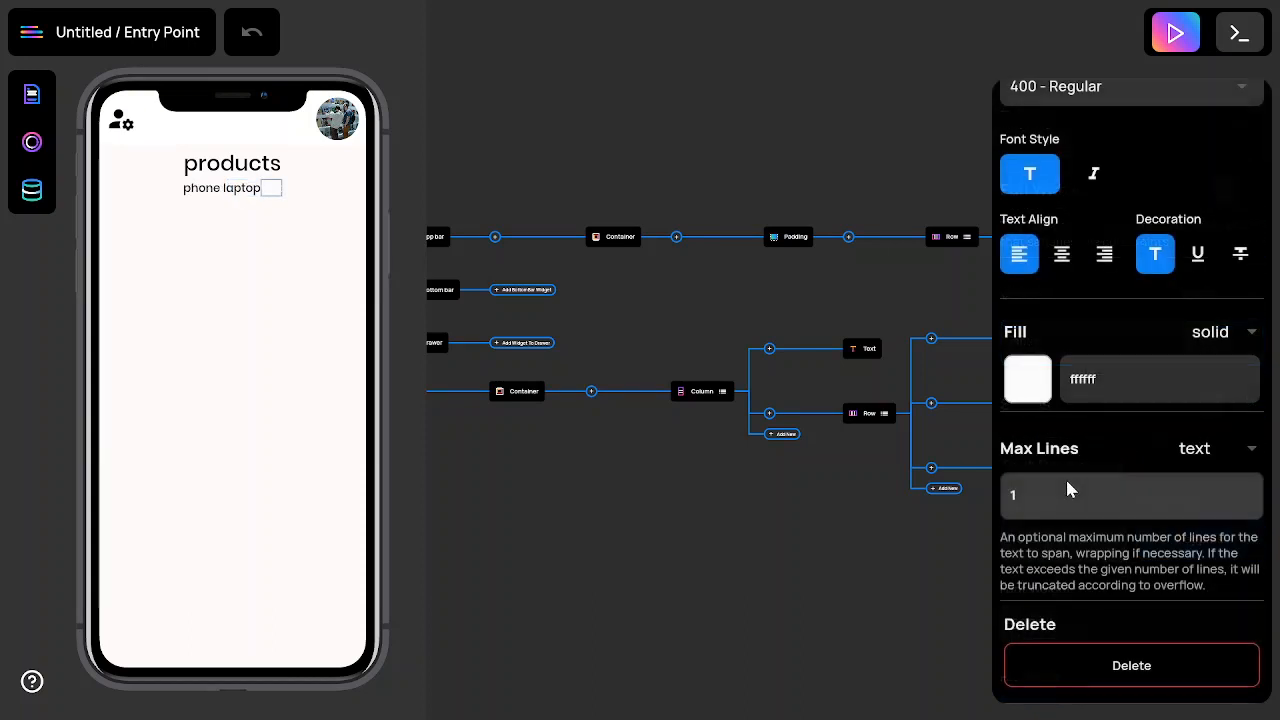
{"action": "left_click", "coordinate": [1027, 379]}
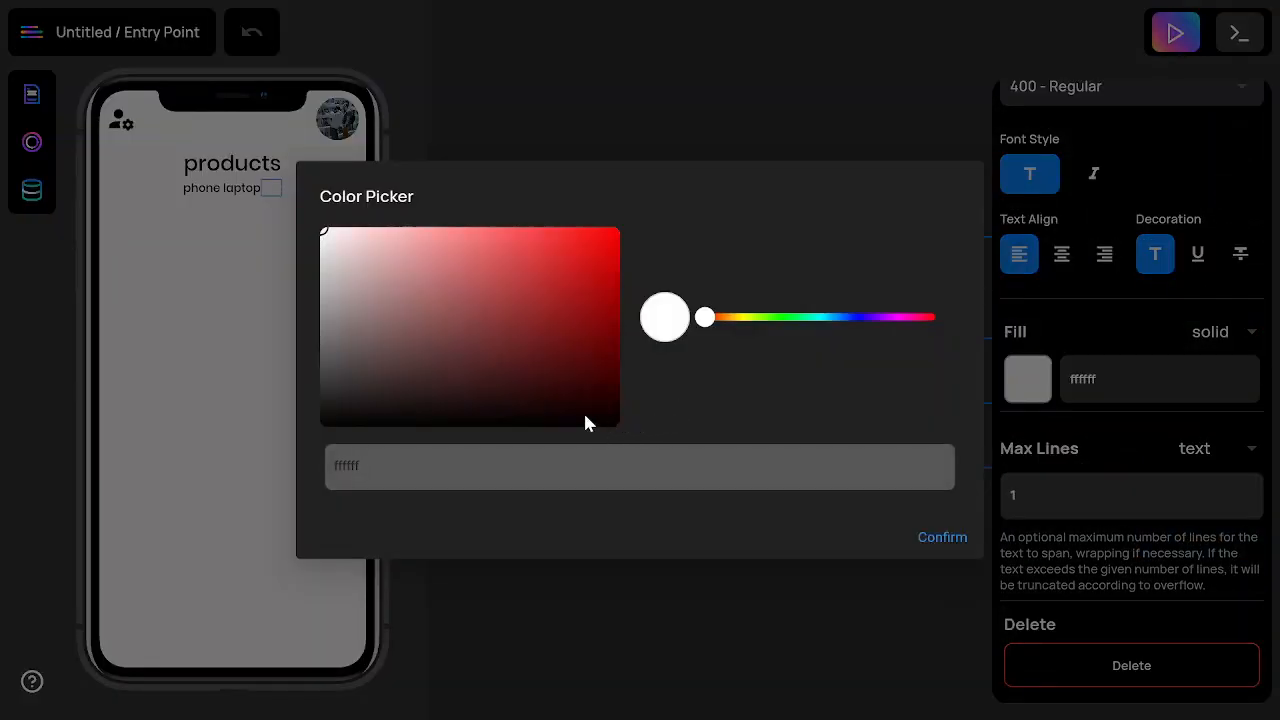
{"action": "left_click", "coordinate": [586, 421]}
{"action": "left_click", "coordinate": [942, 537]}
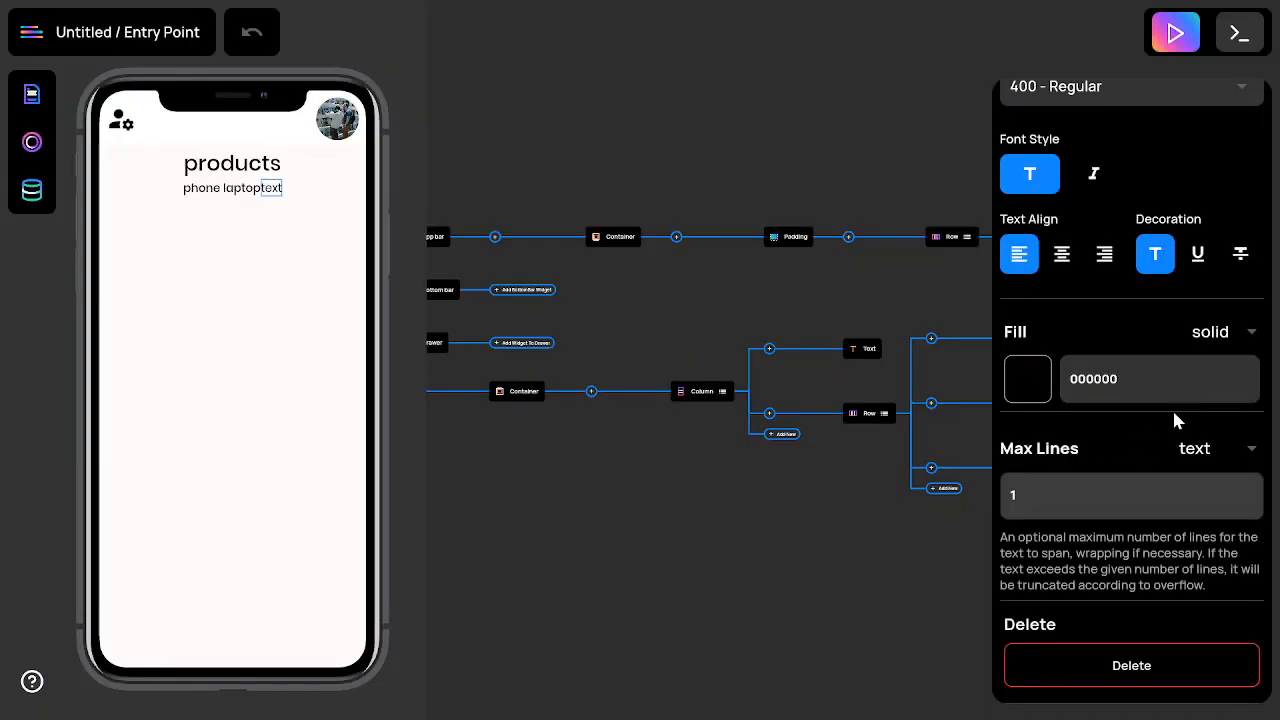
- Replace the value of the row's third text with "books"
{"action": "scroll", "coordinate": [1172, 408], "scroll_direction": "up", "scroll_amount": 3}
{"action": "scroll", "coordinate": [1175, 420], "scroll_direction": "up", "scroll_amount": 3}
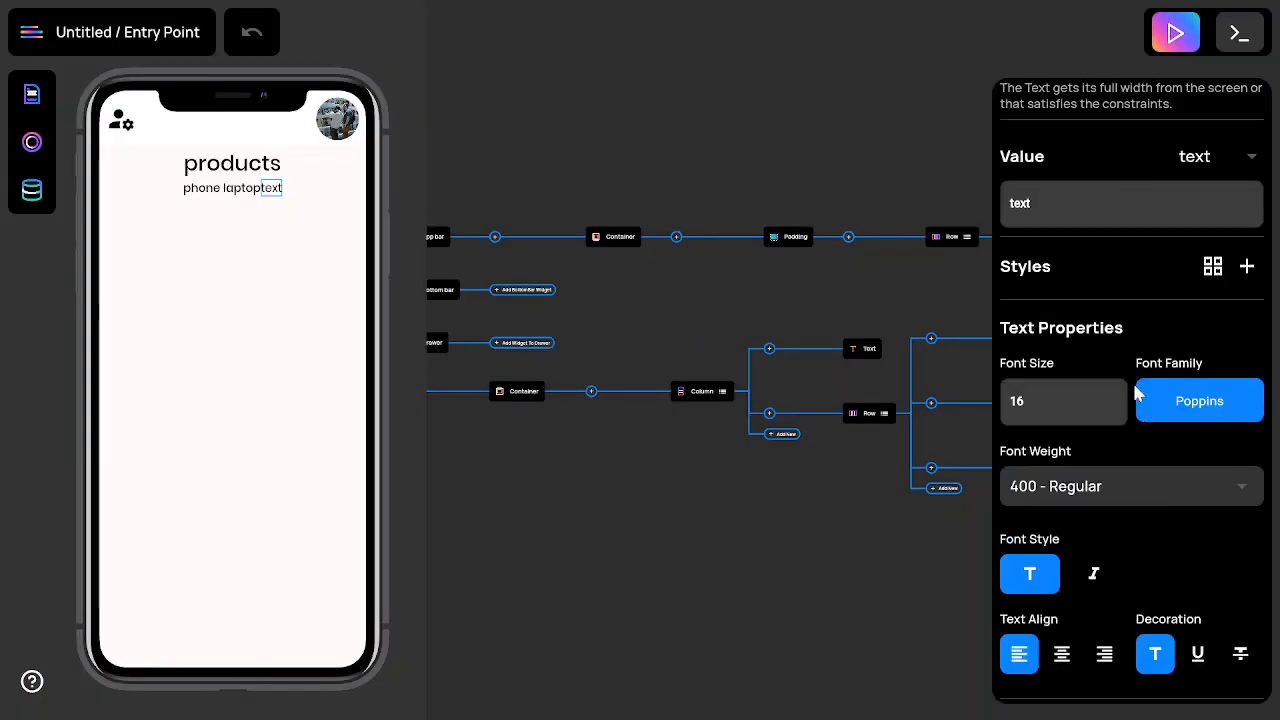
{"action": "left_click", "coordinate": [1031, 341]}
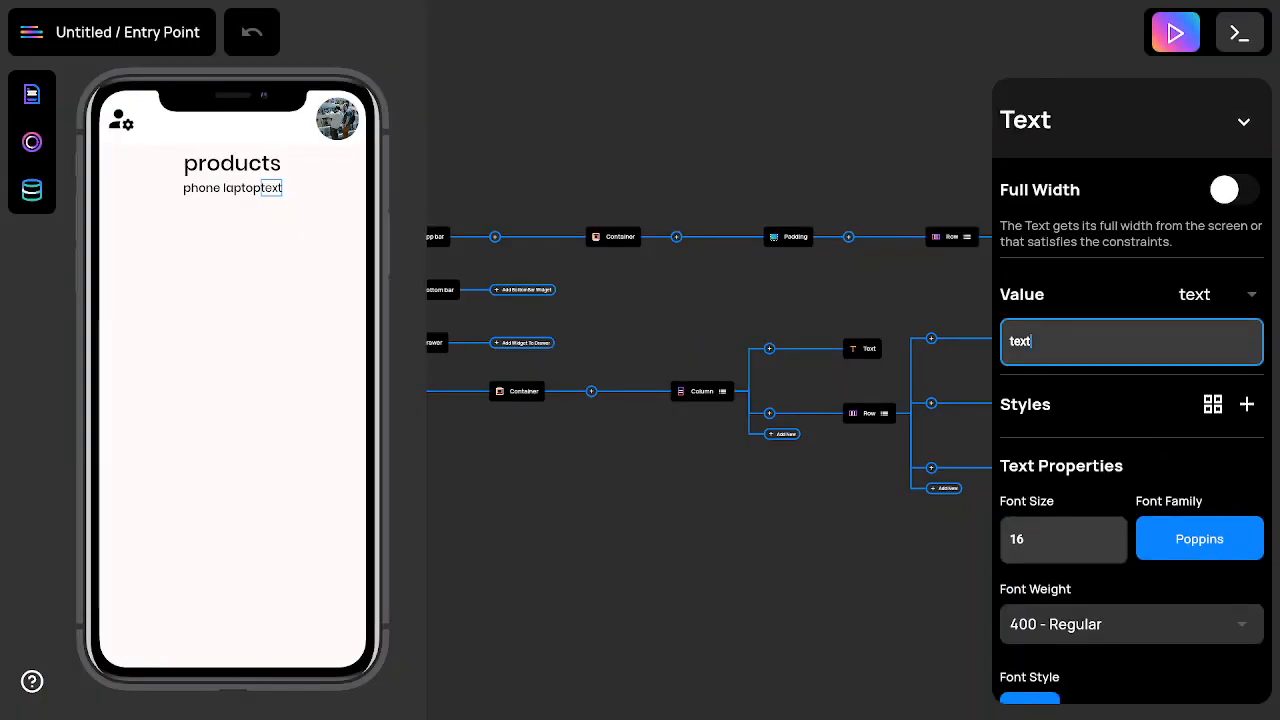
{"action": "key", "text": "BackSpace"}
{"action": "key", "text": "BackSpace"}
{"action": "key", "text": "BackSpace"}
{"action": "key", "text": "BackSpace"}
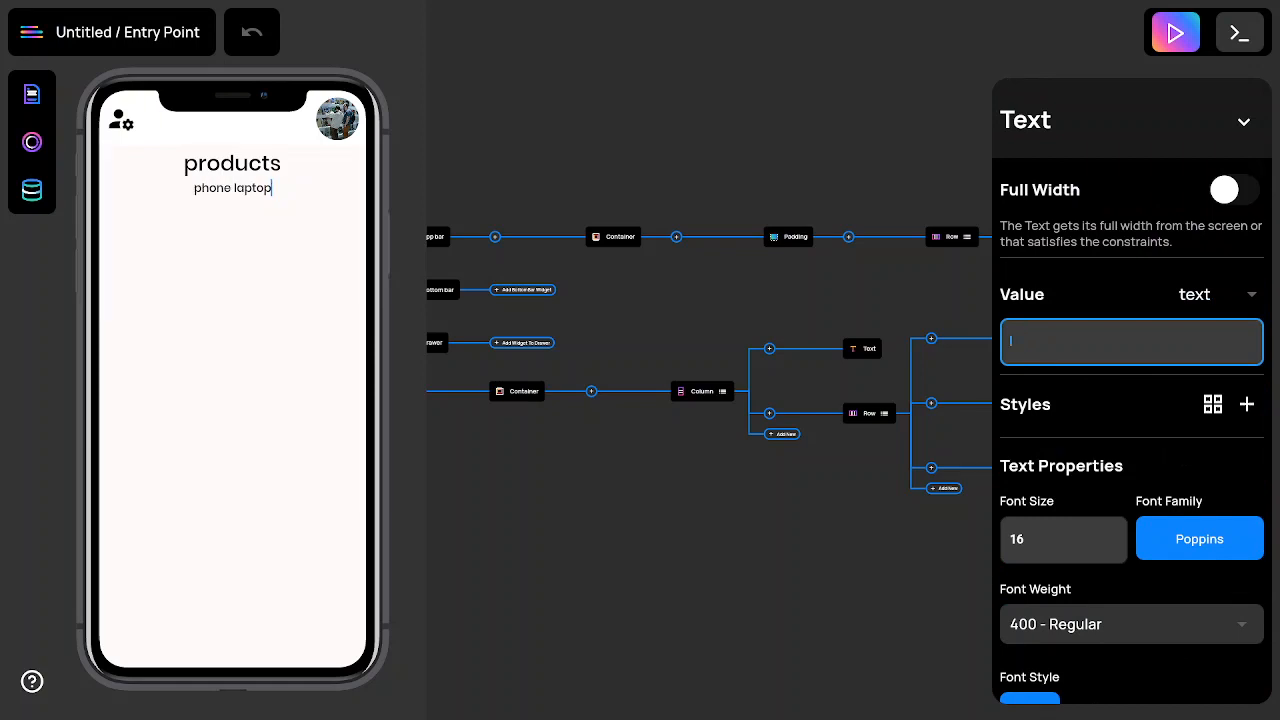
{"action": "type", "text": "books"}
{"action": "left_click", "coordinate": [757, 620]}
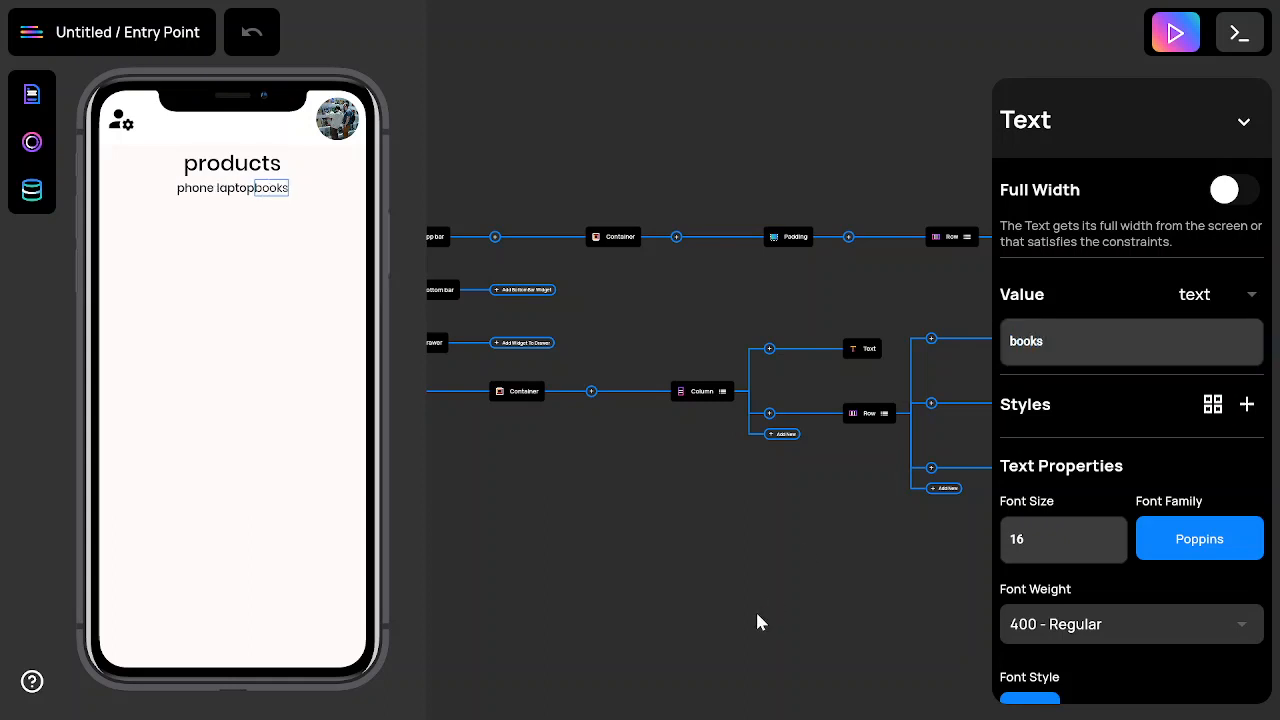
{"action": "left_click", "coordinate": [705, 390]}
{"action": "left_click", "coordinate": [782, 546]}
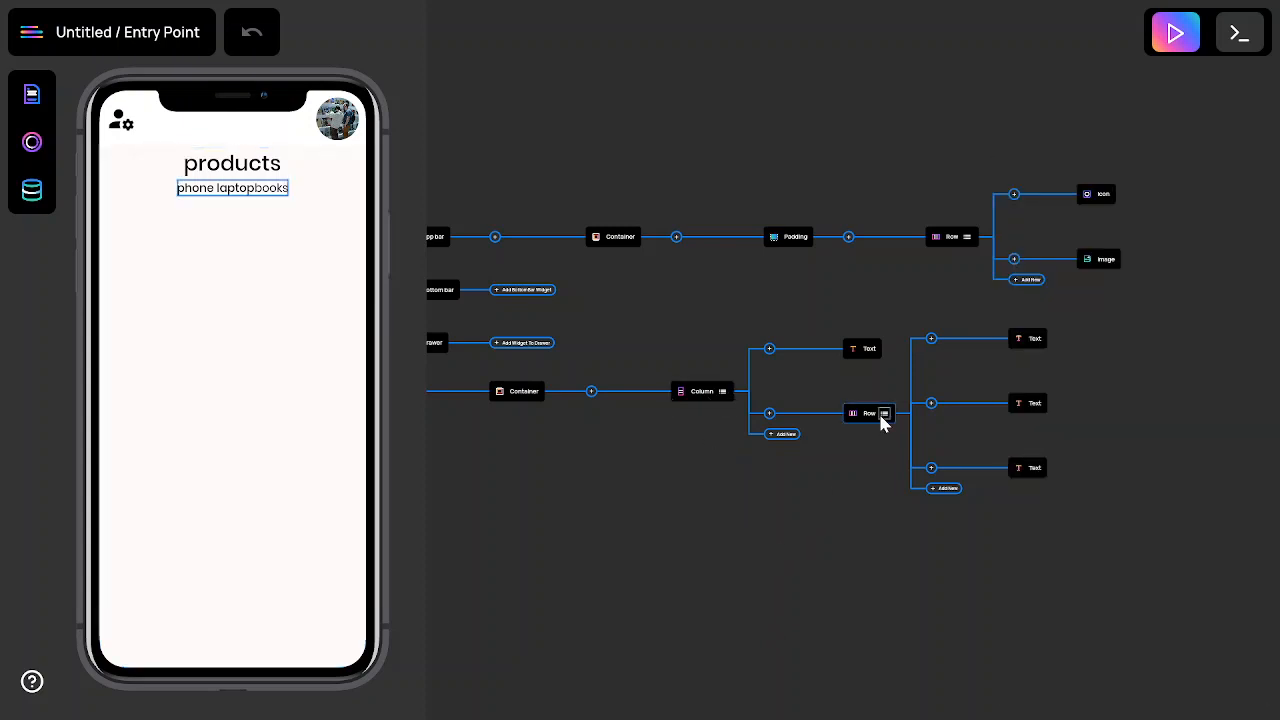
{"action": "left_click", "coordinate": [866, 421]}
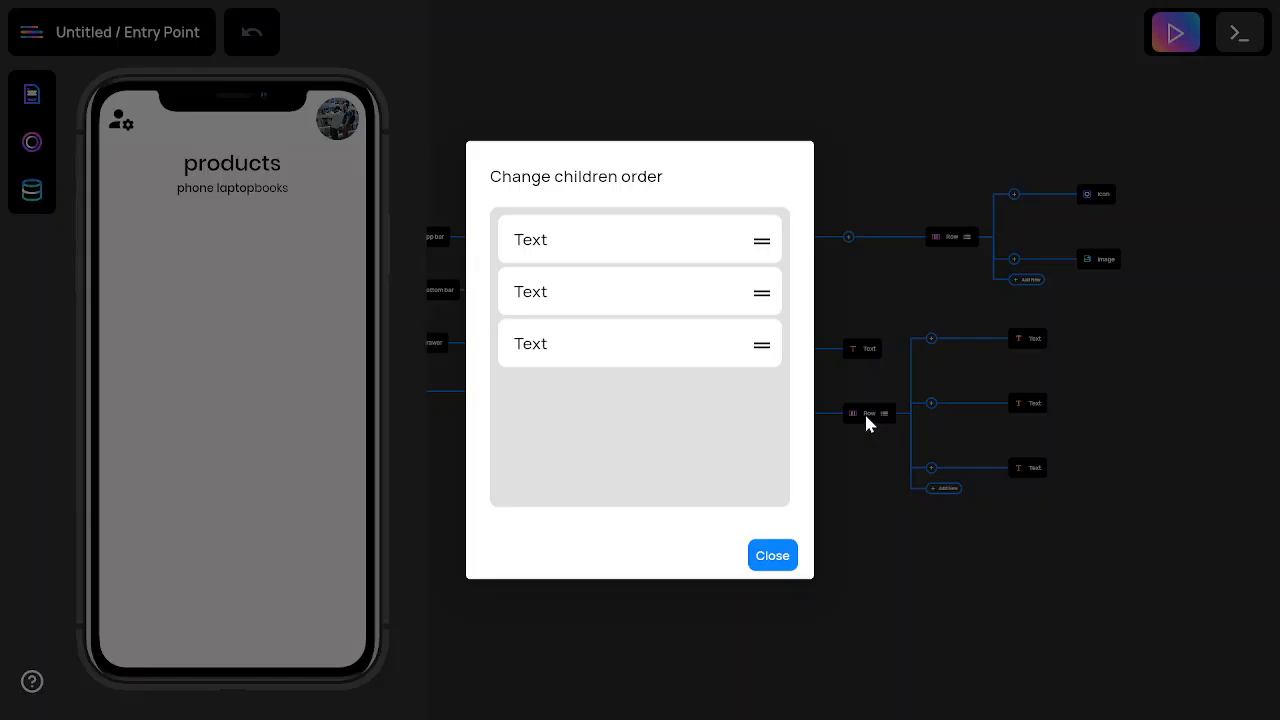
{"action": "left_click", "coordinate": [847, 522]}
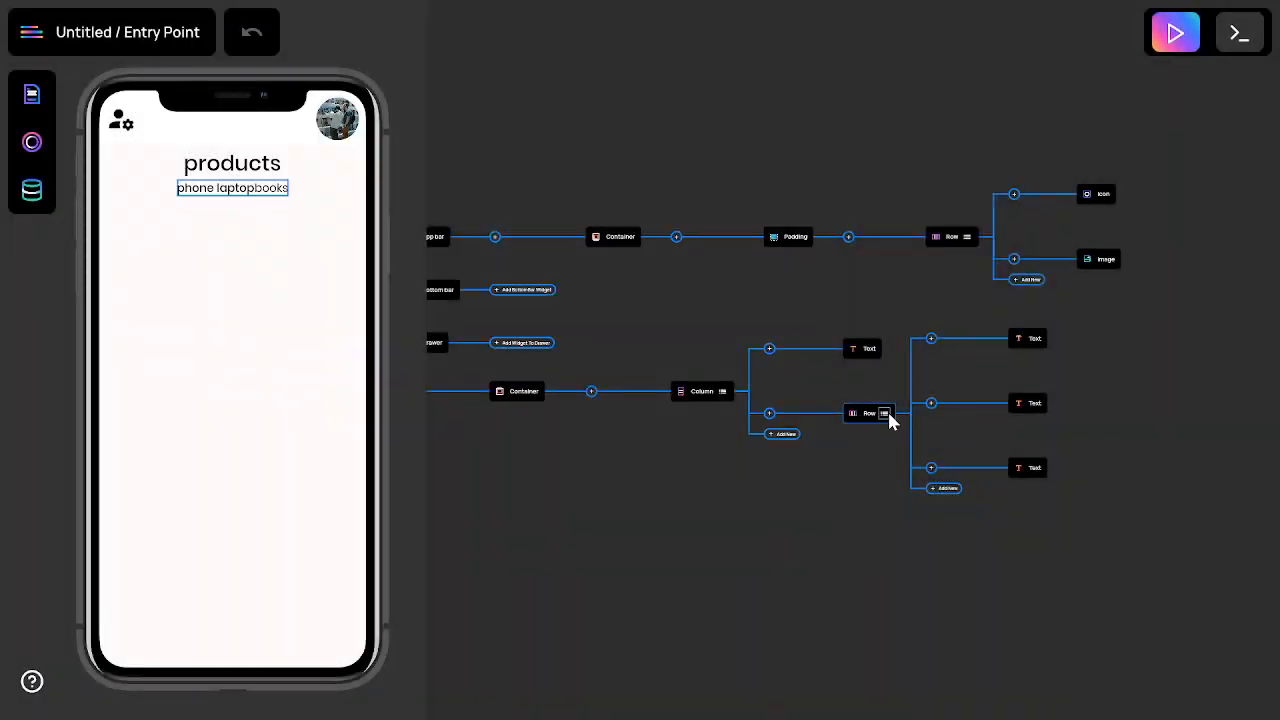
{"action": "left_click", "coordinate": [889, 415]}
{"action": "left_click", "coordinate": [862, 467]}
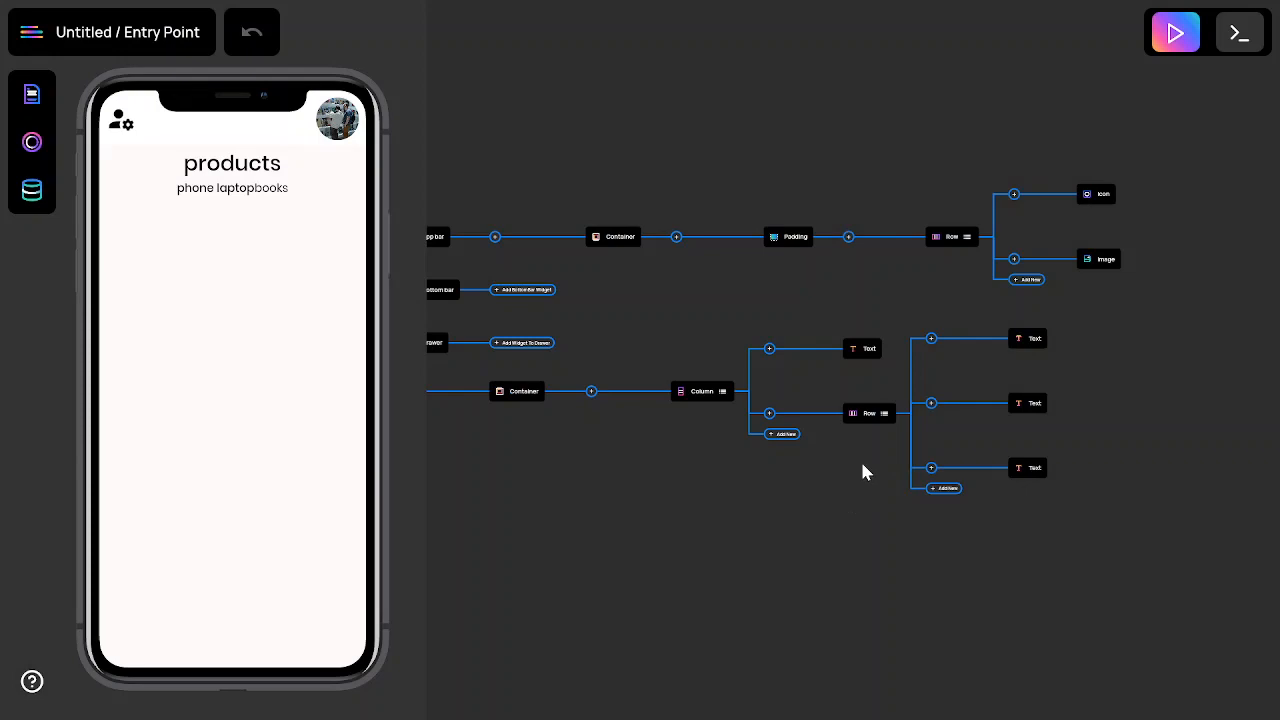
- Try reordering the body row's children so the books text comes first, and restore the phone, laptop, books order
{"action": "scroll", "coordinate": [866, 475], "scroll_direction": "up", "scroll_amount": 5}
{"action": "scroll", "coordinate": [914, 345], "scroll_direction": "down", "scroll_amount": 3}
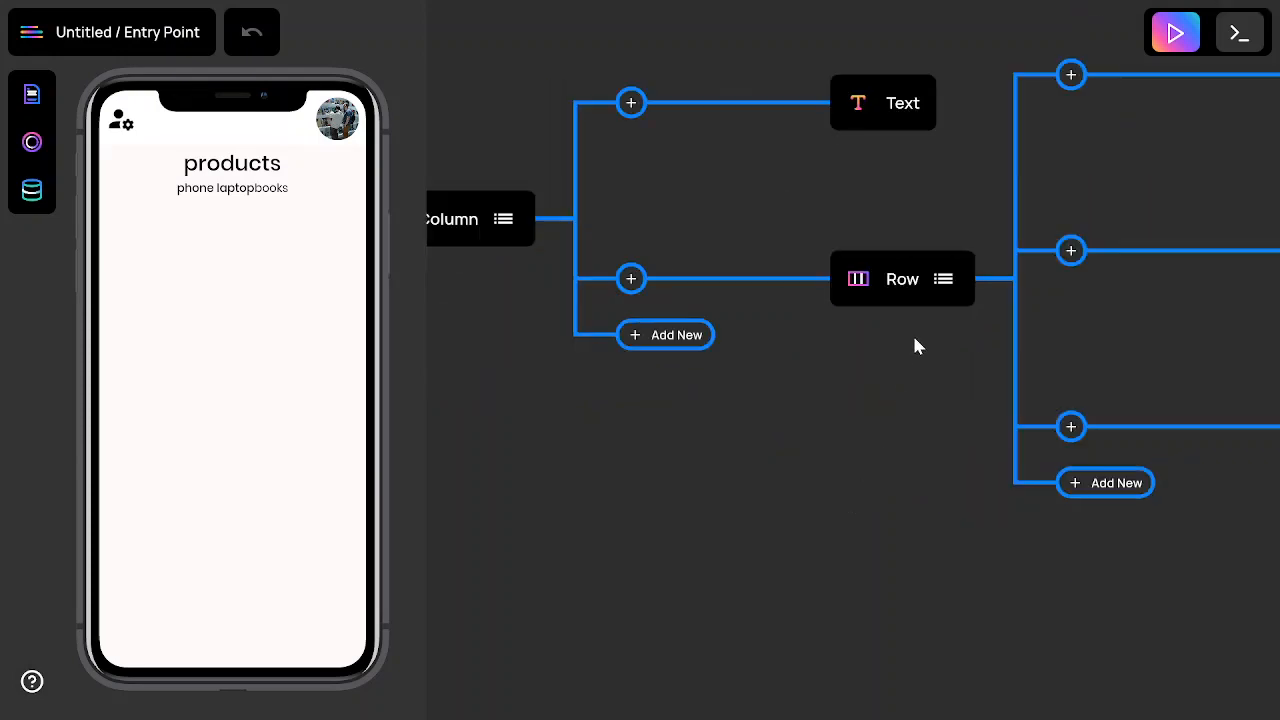
{"action": "left_click", "coordinate": [940, 278]}
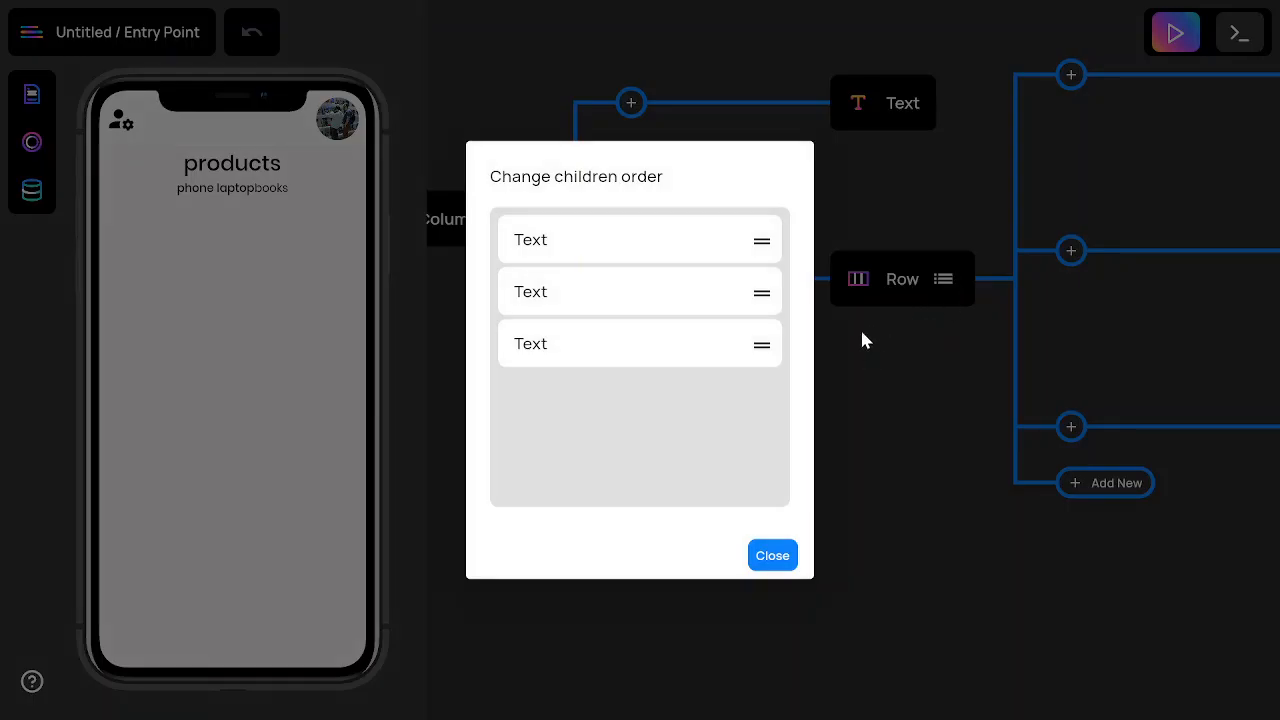
{"action": "left_click_drag", "start_coordinate": [765, 347], "coordinate": [773, 288]}
{"action": "left_click_drag", "start_coordinate": [767, 305], "coordinate": [748, 373]}
{"action": "left_click_drag", "start_coordinate": [766, 343], "coordinate": [754, 222]}
{"action": "left_click_drag", "start_coordinate": [764, 246], "coordinate": [764, 432]}
{"action": "left_click", "coordinate": [773, 556]}
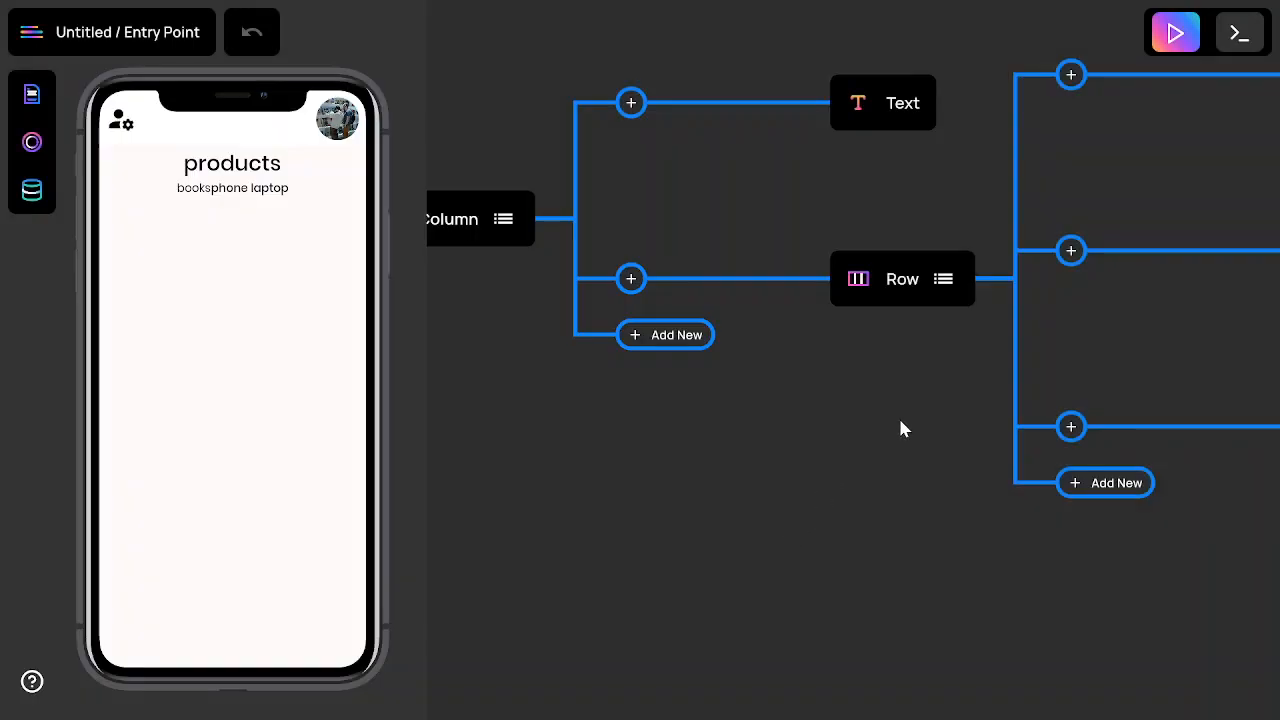
{"action": "scroll", "coordinate": [897, 428], "scroll_direction": "down", "scroll_amount": 3}
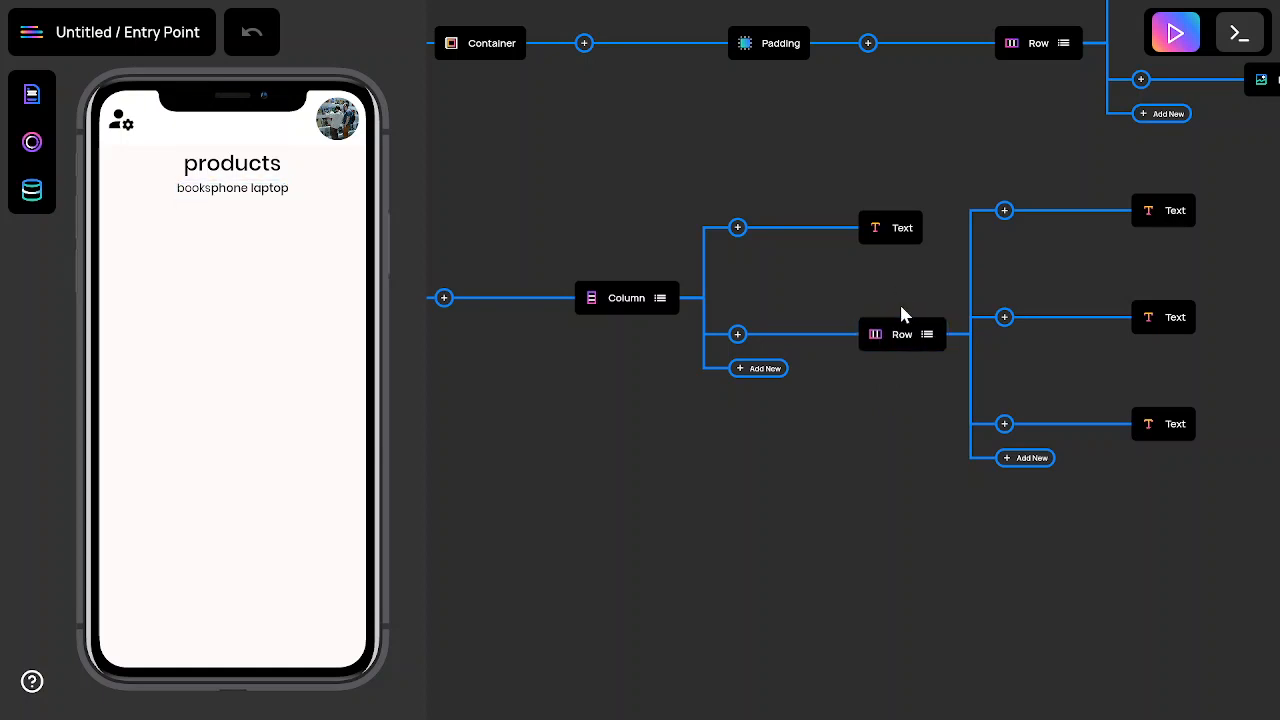
{"action": "scroll", "coordinate": [899, 318], "scroll_direction": "down", "scroll_amount": 3}
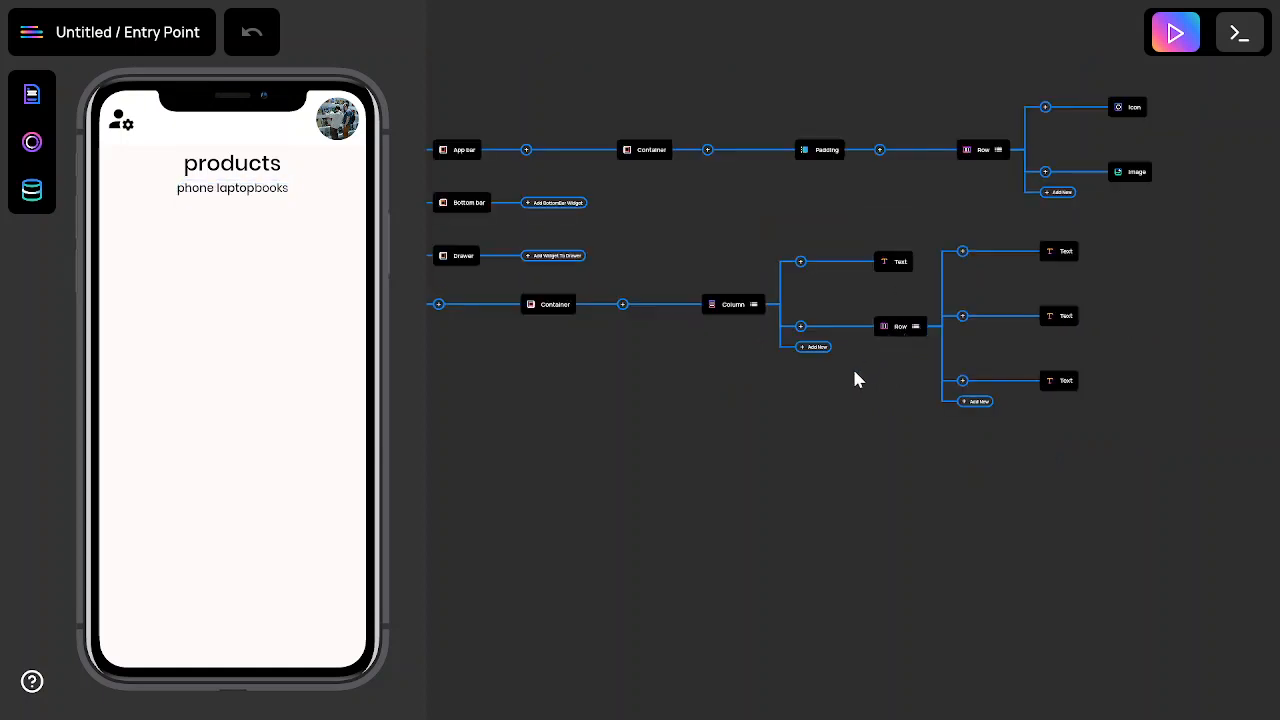
- Set the body row's main axis alignment to Space Between, leaving its cross axis alignment at Start
{"action": "left_click_drag", "start_coordinate": [850, 366], "coordinate": [804, 368]}
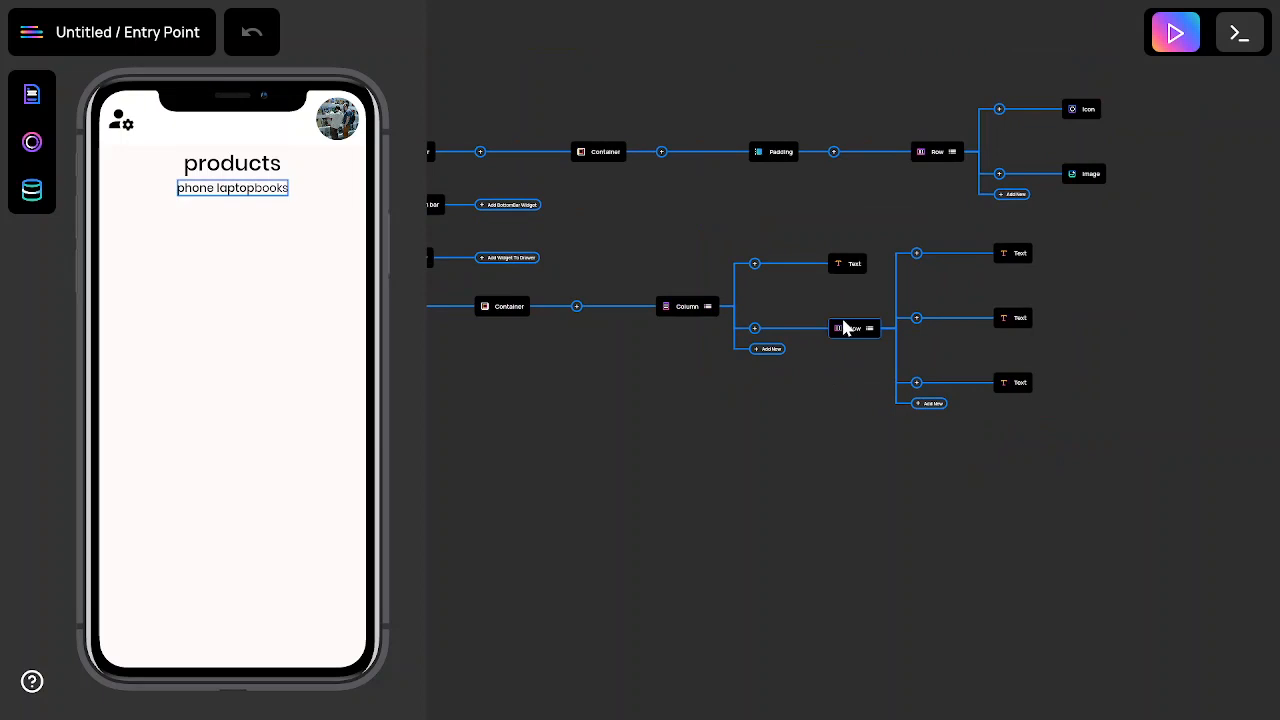
{"action": "left_click", "coordinate": [848, 327]}
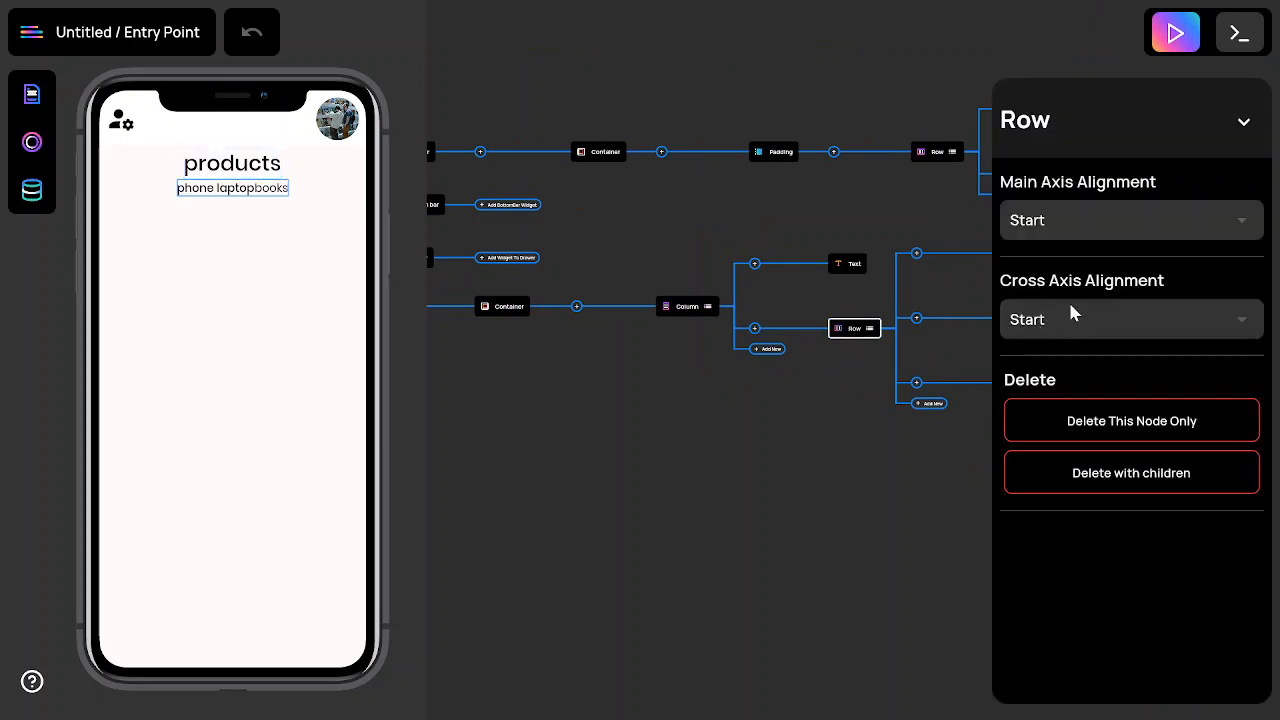
{"action": "left_click", "coordinate": [1075, 328]}
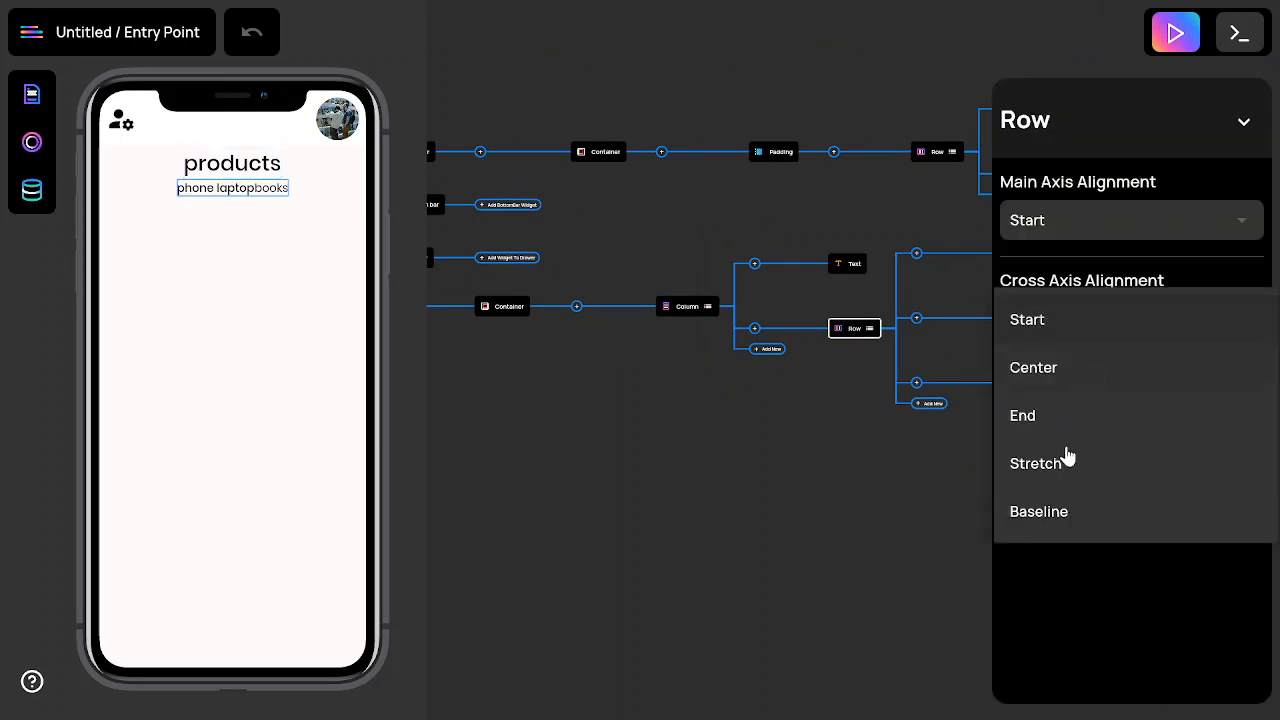
{"action": "left_click", "coordinate": [1049, 218]}
{"action": "left_click", "coordinate": [1093, 225]}
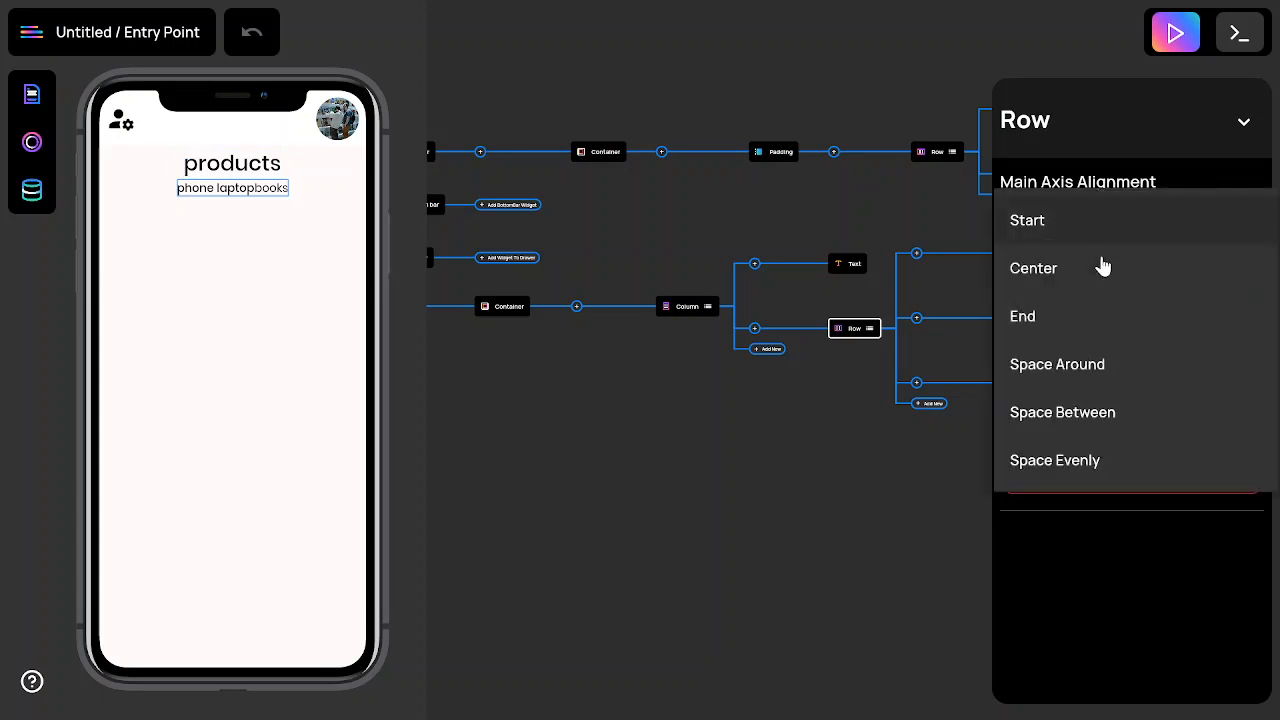
{"action": "left_click", "coordinate": [1137, 419]}
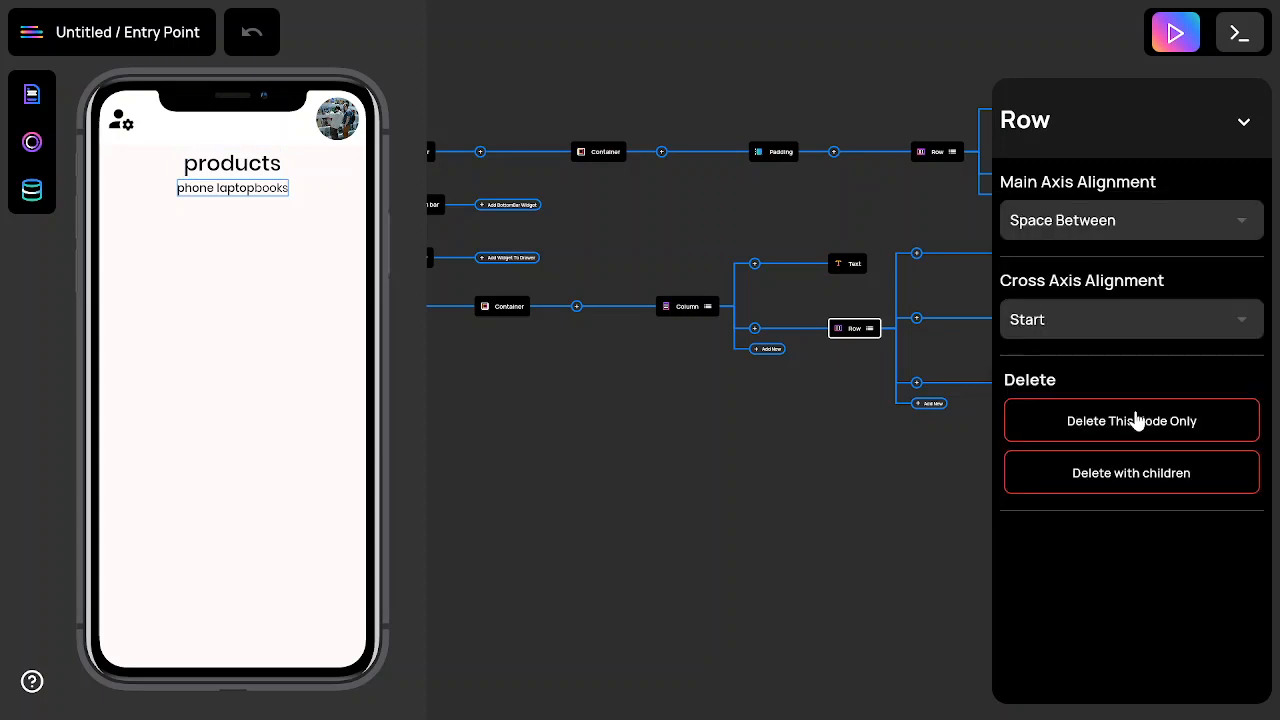
- Set the cross axis alignment of the body column to Stretch
{"action": "scroll", "coordinate": [765, 370], "scroll_direction": "left", "scroll_amount": 2}
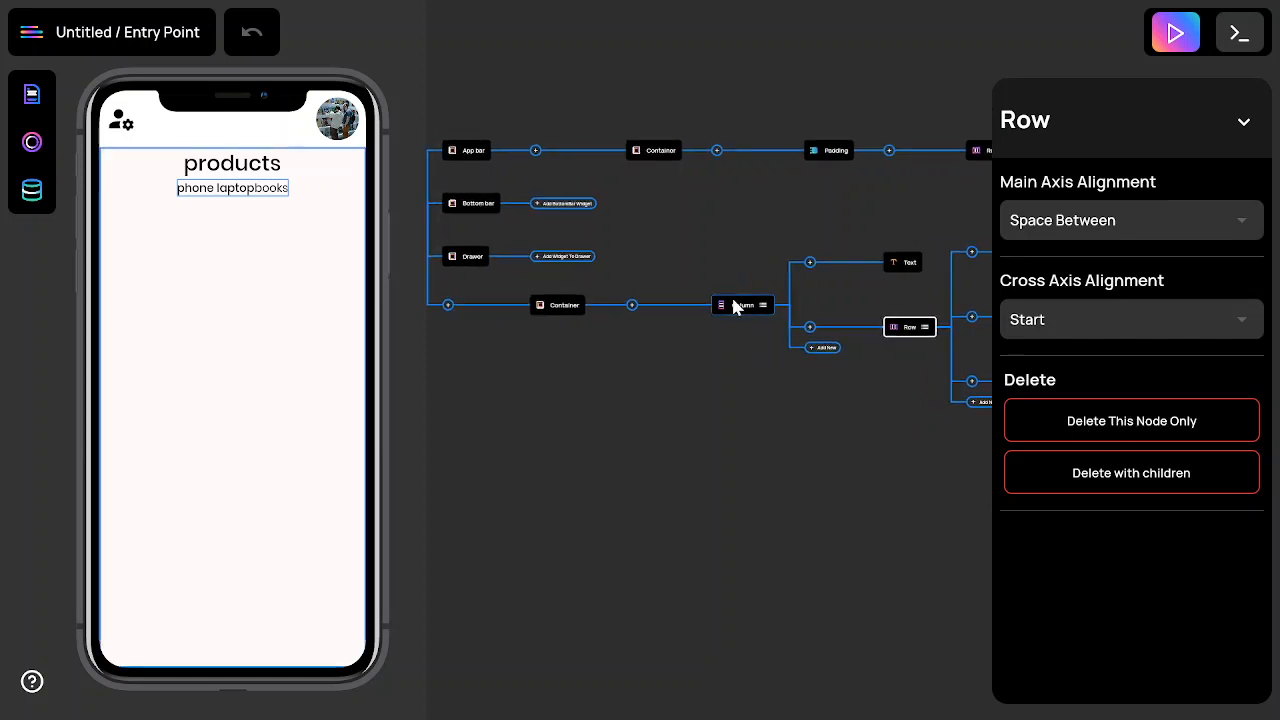
{"action": "left_click", "coordinate": [738, 308]}
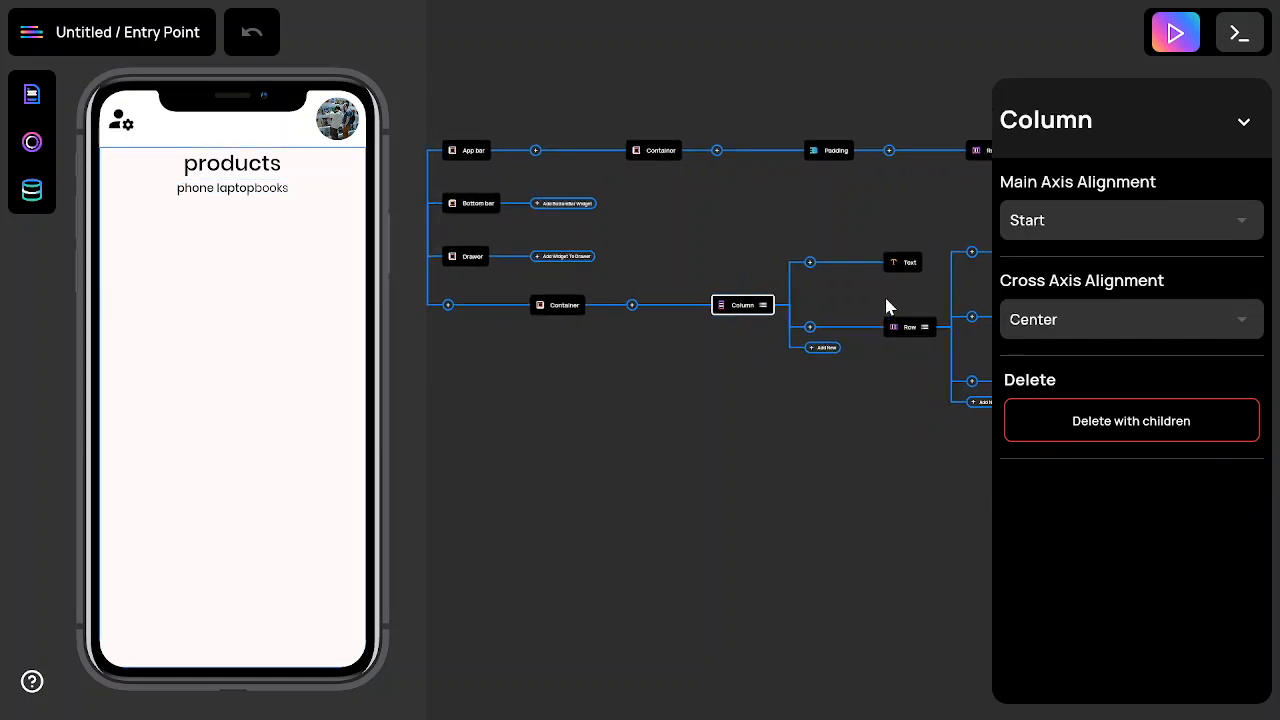
{"action": "left_click", "coordinate": [1108, 322]}
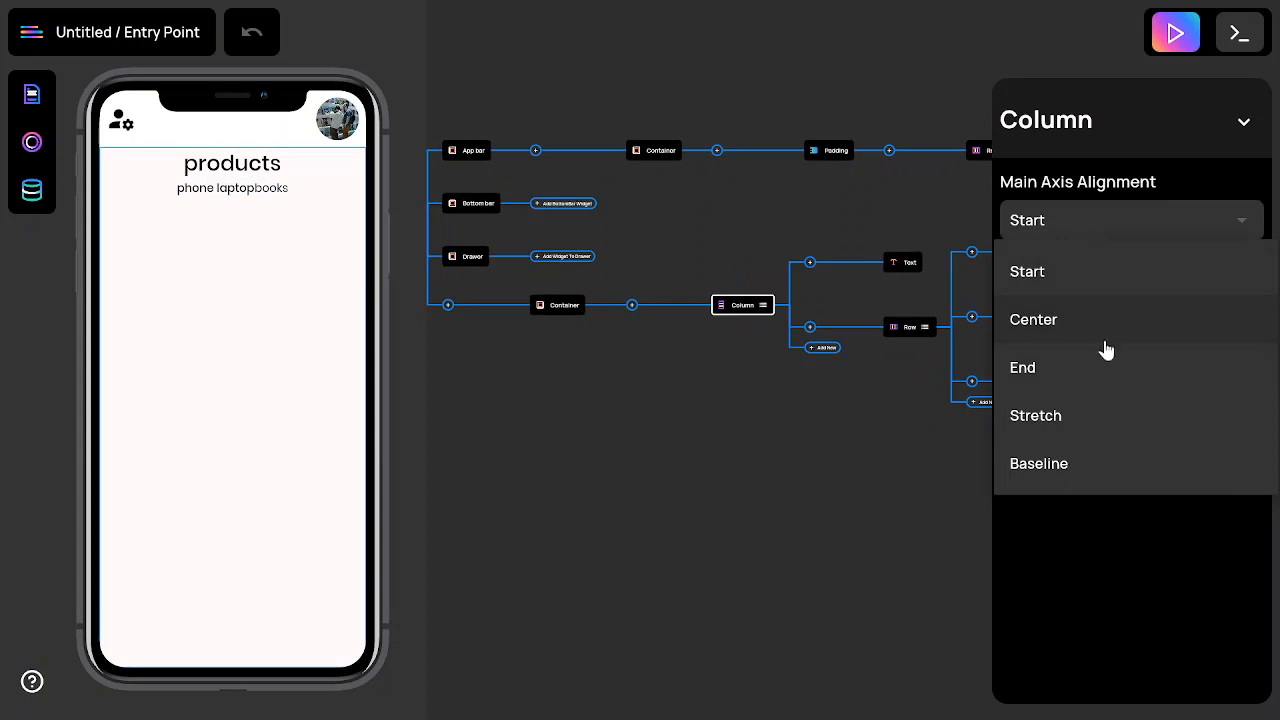
{"action": "left_click", "coordinate": [1085, 417]}
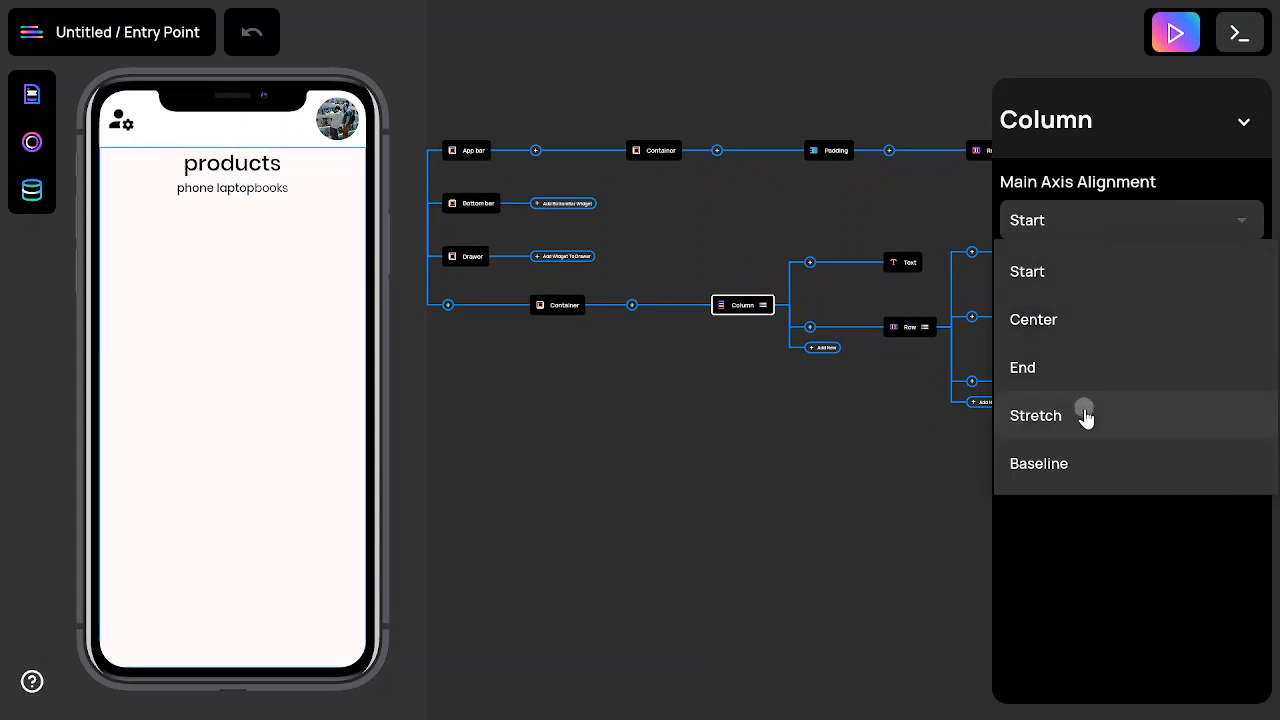
{"action": "left_click", "coordinate": [800, 408]}
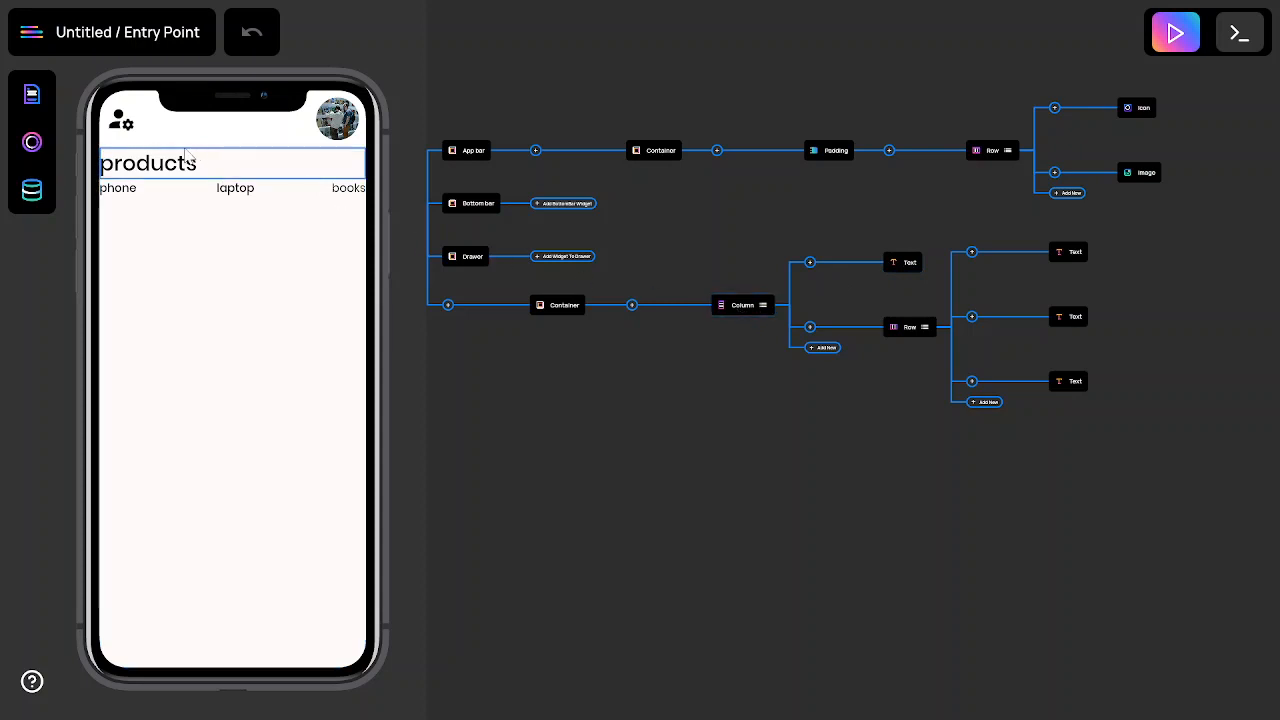
- Wrap the "products" heading text in a Padding widget
{"action": "left_click", "coordinate": [339, 172]}
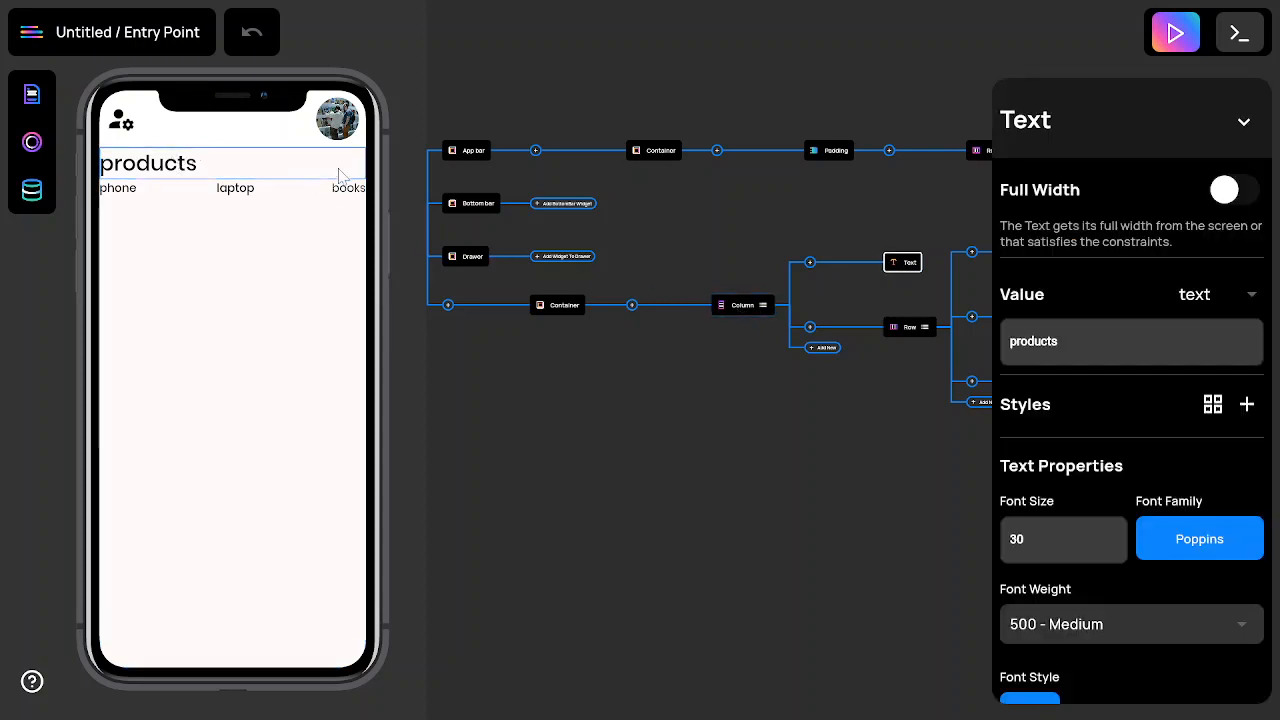
{"action": "left_click", "coordinate": [833, 288]}
{"action": "left_click", "coordinate": [810, 264]}
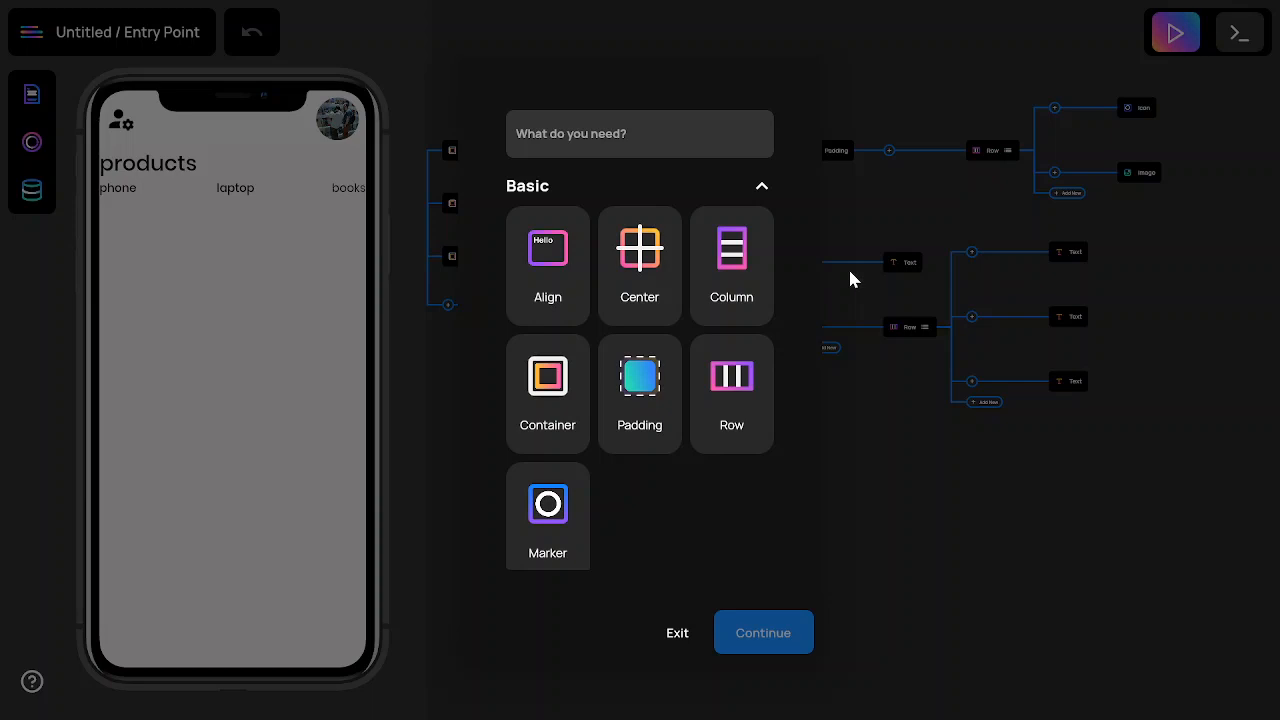
{"action": "left_click", "coordinate": [643, 372]}
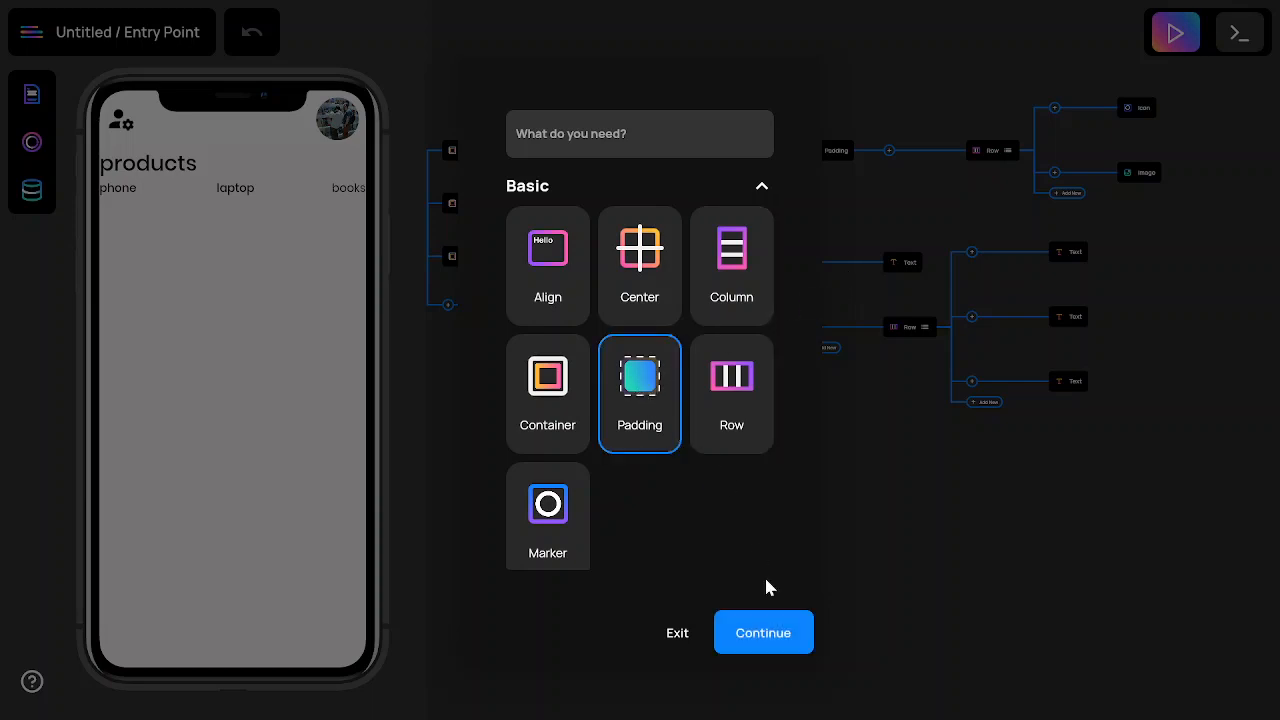
{"action": "left_click", "coordinate": [766, 630]}
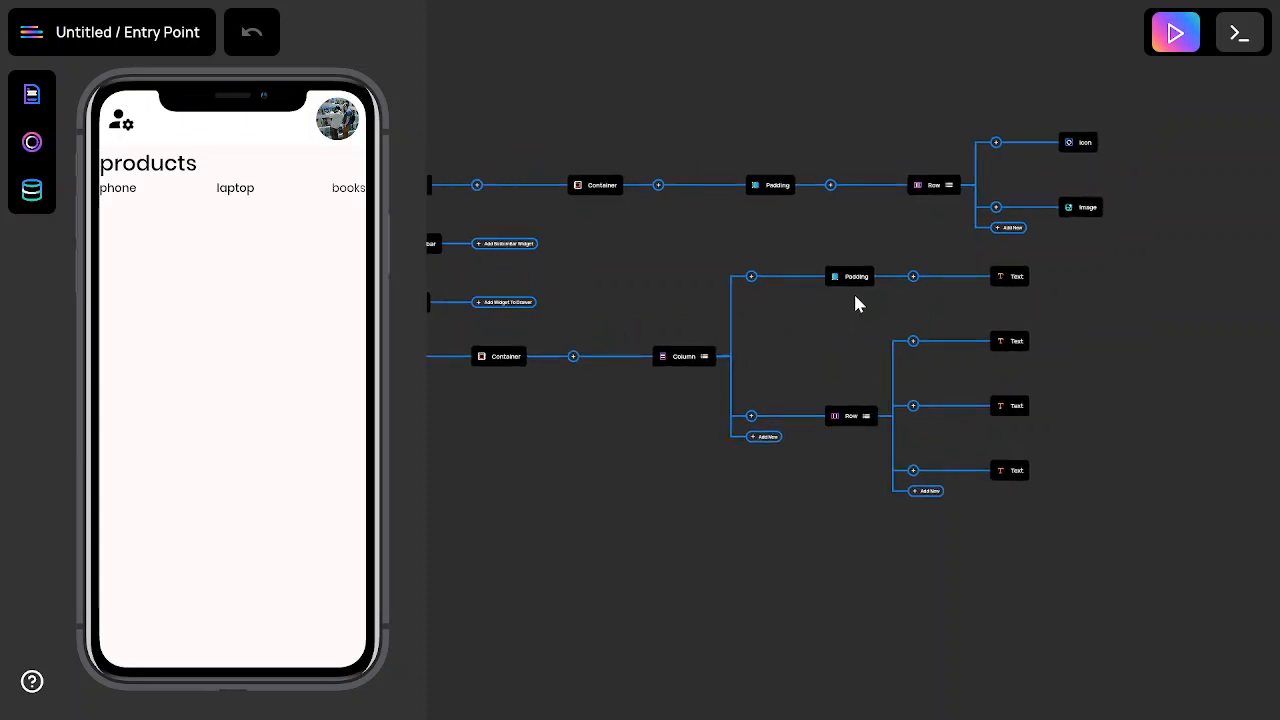
- Unlink the sides of the heading's padding and set its left padding to 100
{"action": "left_click", "coordinate": [860, 278]}
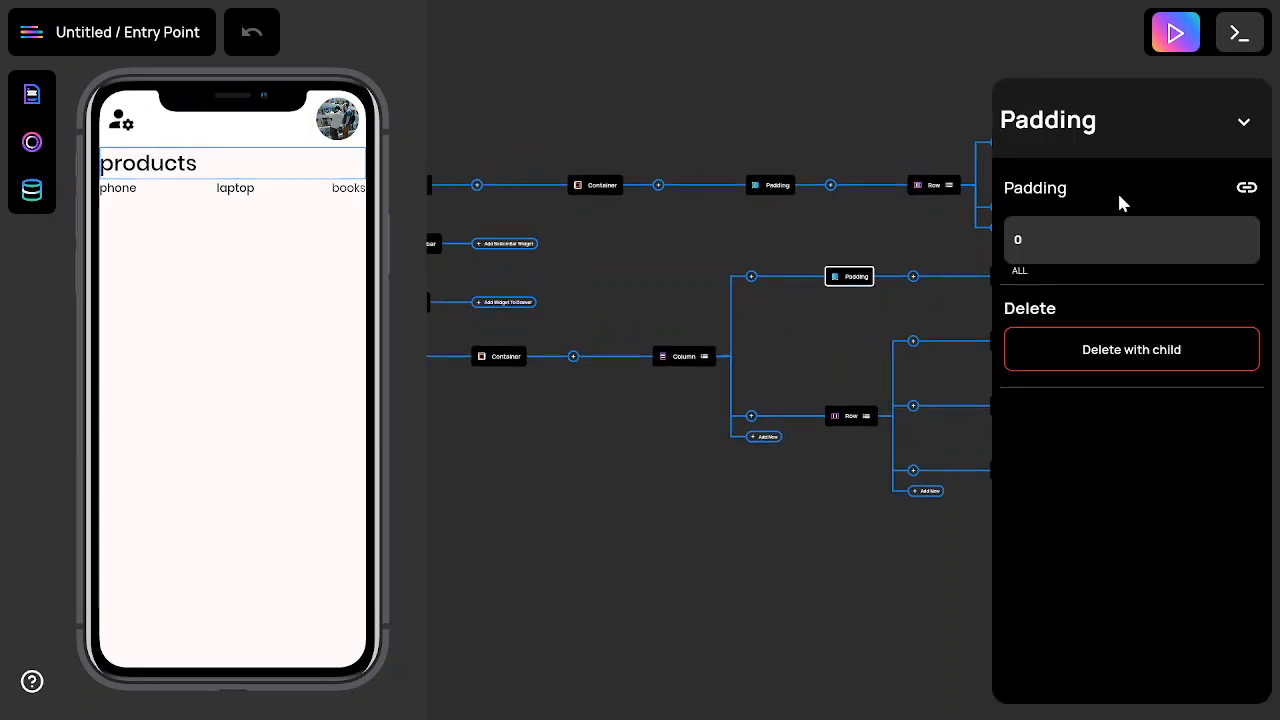
{"action": "left_click", "coordinate": [1246, 188]}
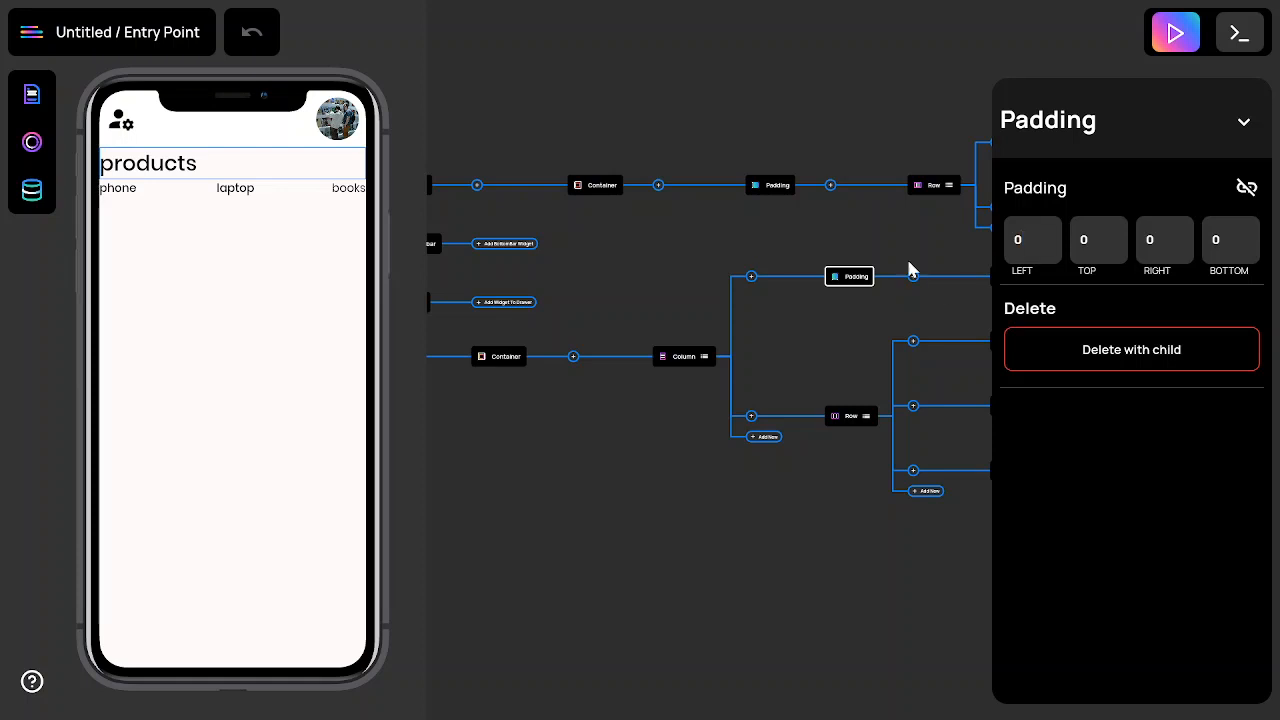
{"action": "left_click", "coordinate": [1020, 240]}
{"action": "key", "text": "BackSpace"}
{"action": "type", "text": "100"}
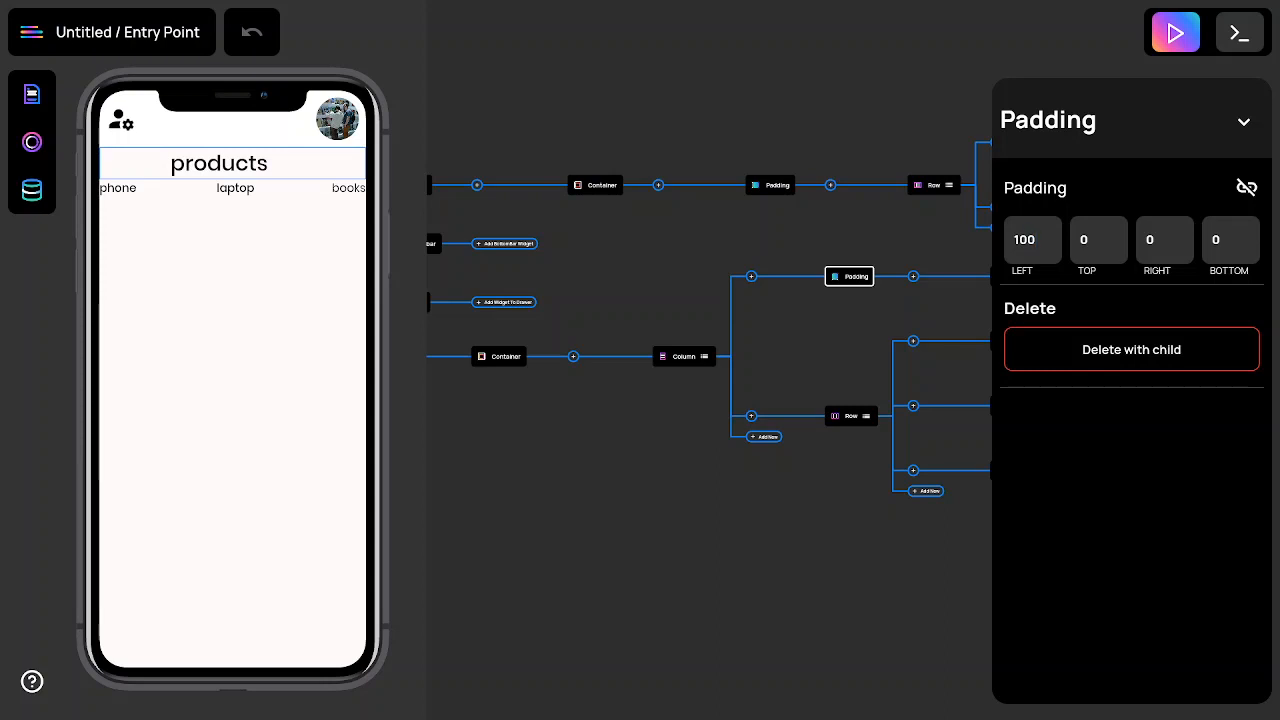
- Try left paddings of 110 and 120 for the "products" heading, and settle on 130
{"action": "key", "text": "BackSpace"}
{"action": "key", "text": "BackSpace"}
{"action": "type", "text": "10"}
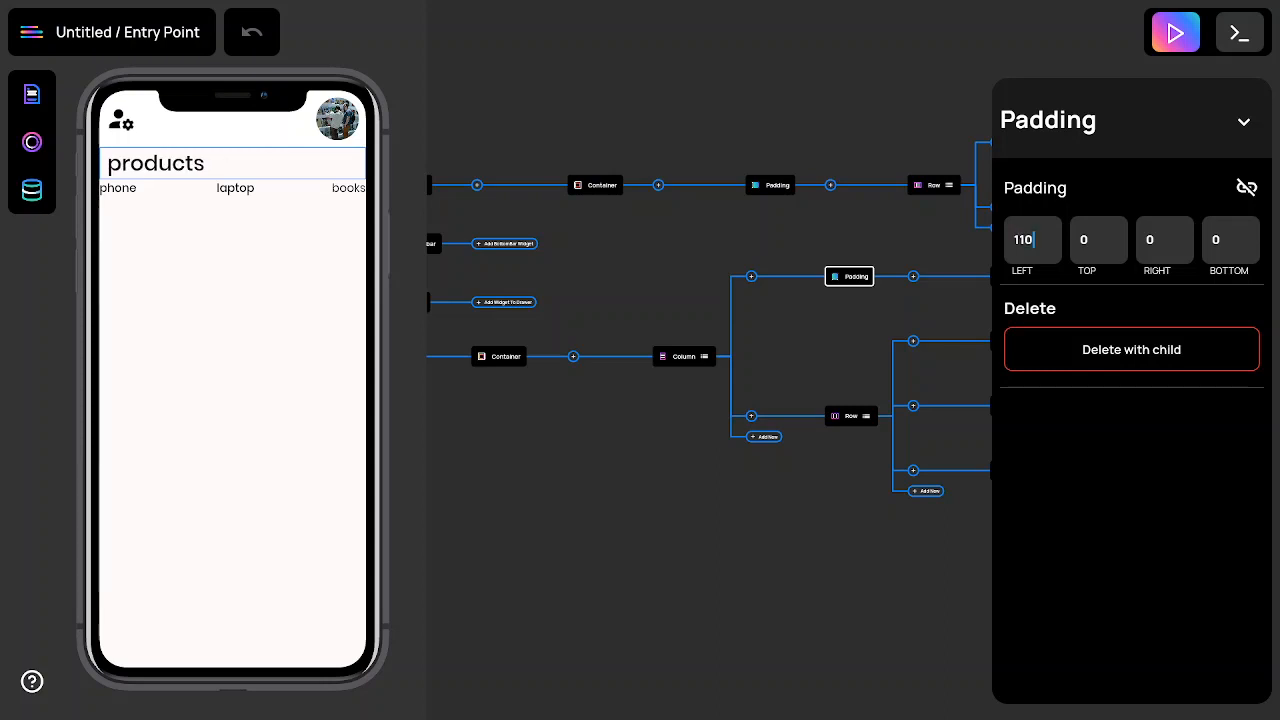
{"action": "key", "text": "BackSpace"}
{"action": "key", "text": "BackSpace"}
{"action": "type", "text": "20"}
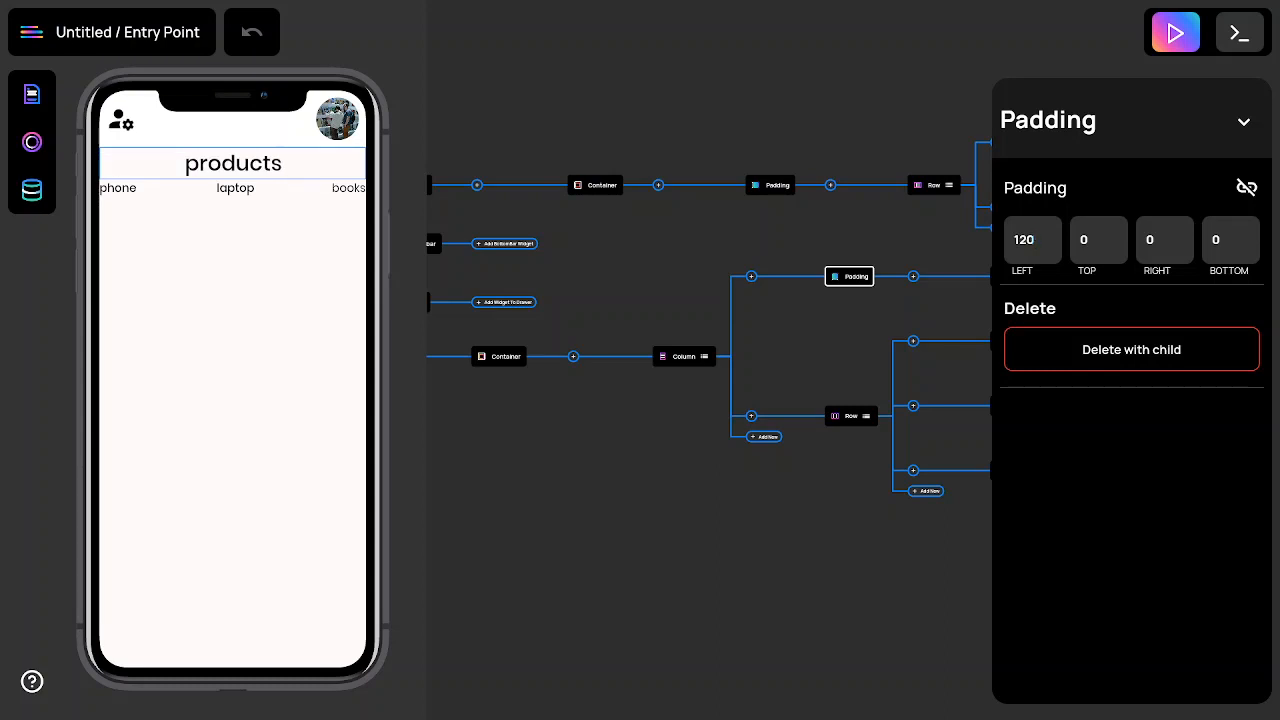
{"action": "key", "text": "BackSpace"}
{"action": "key", "text": "BackSpace"}
{"action": "type", "text": "300"}
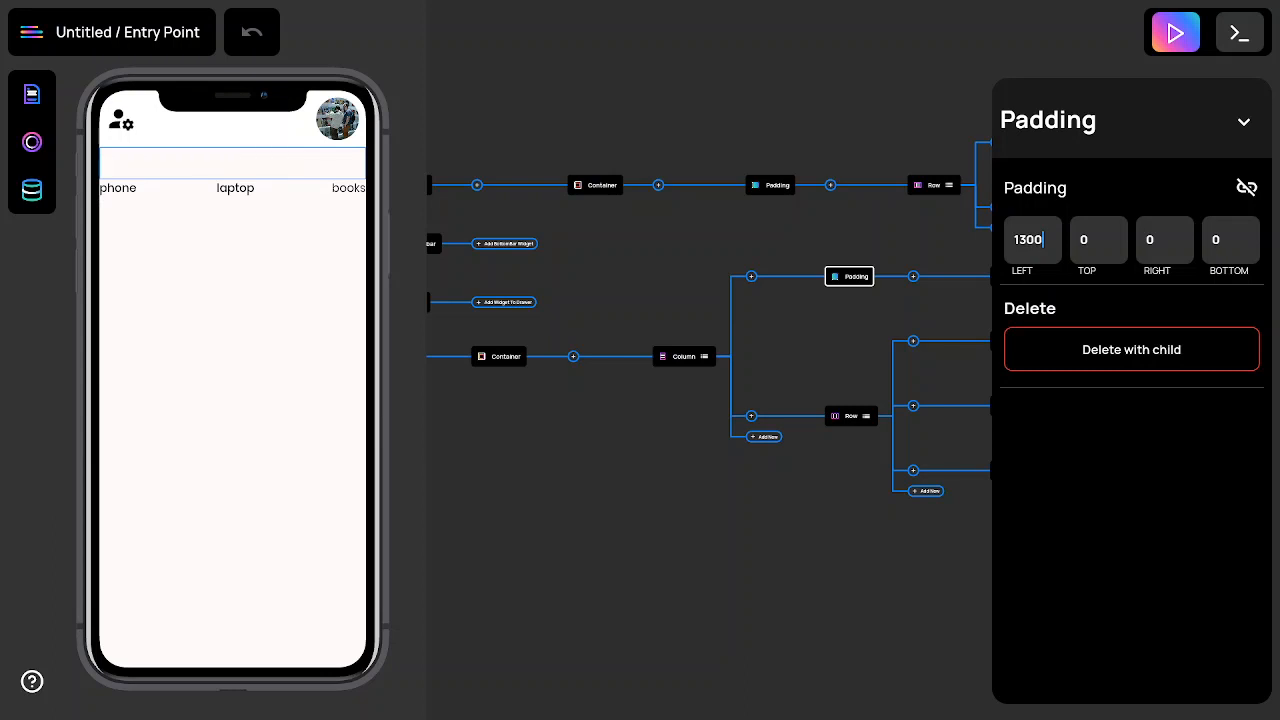
{"action": "key", "text": "BackSpace"}
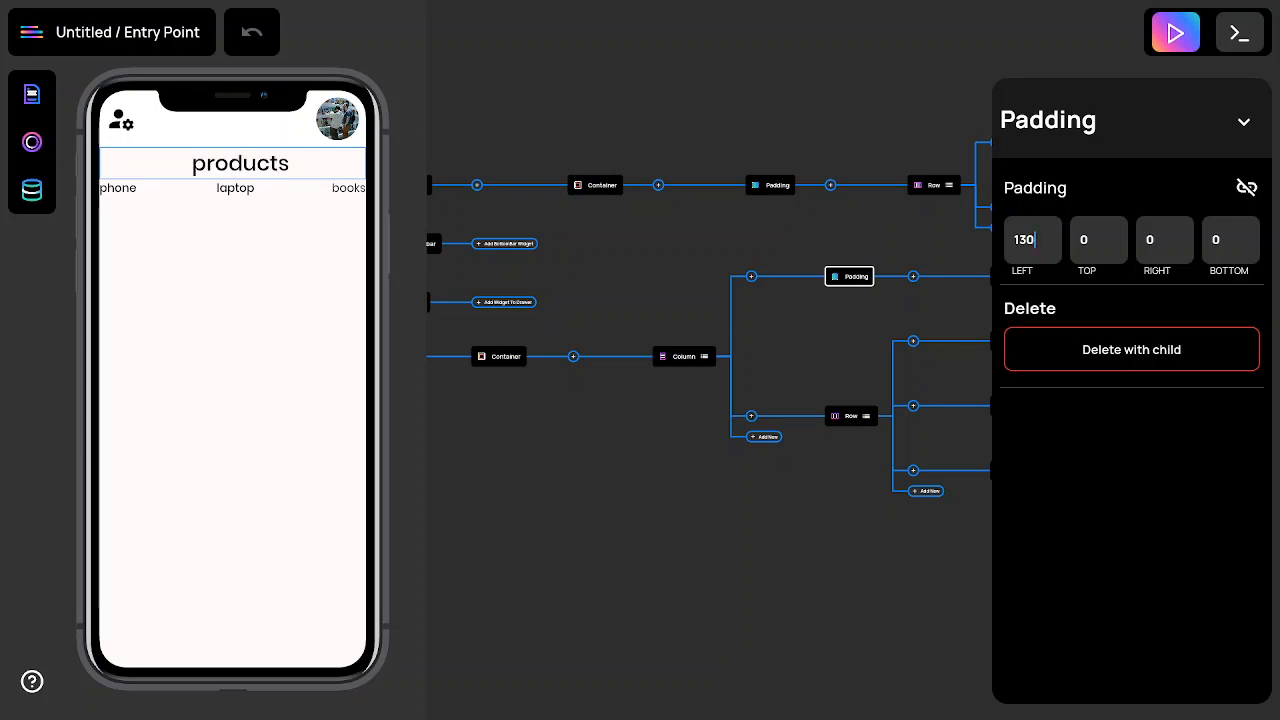
{"action": "left_click", "coordinate": [848, 356]}
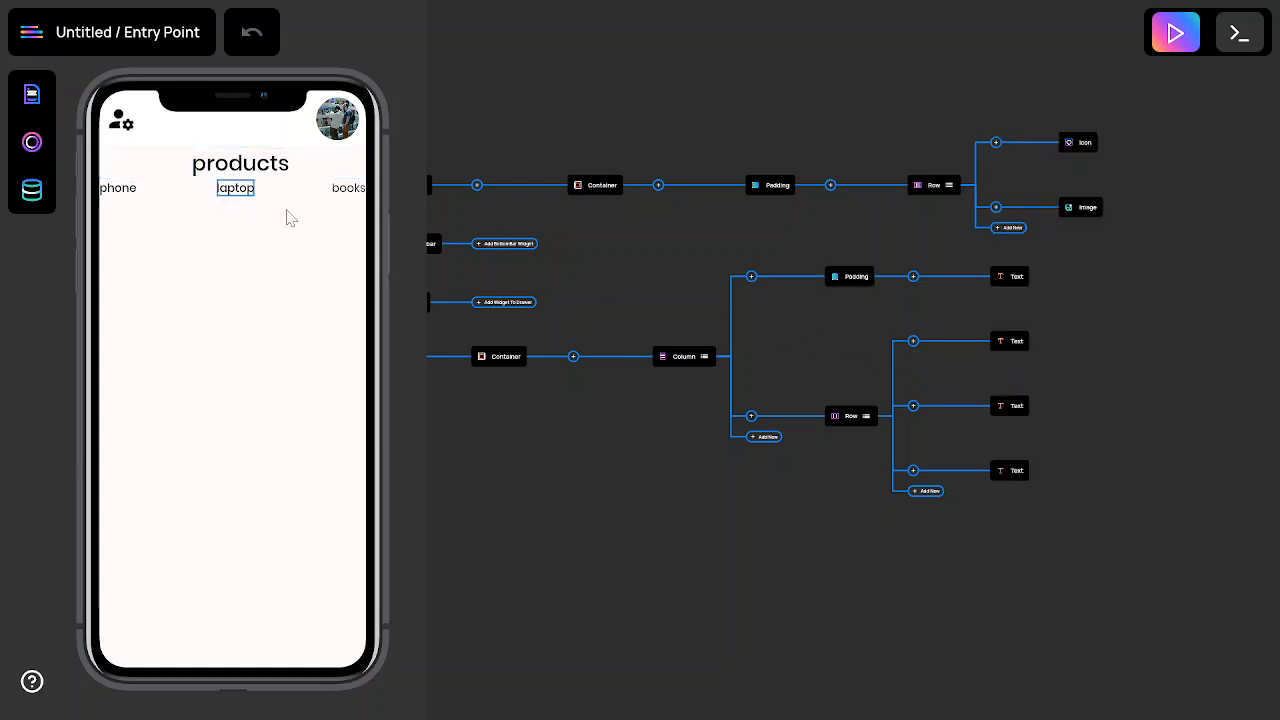
- Wrap the "laptop" text in the body row in a Container widget
{"action": "left_click", "coordinate": [235, 188]}
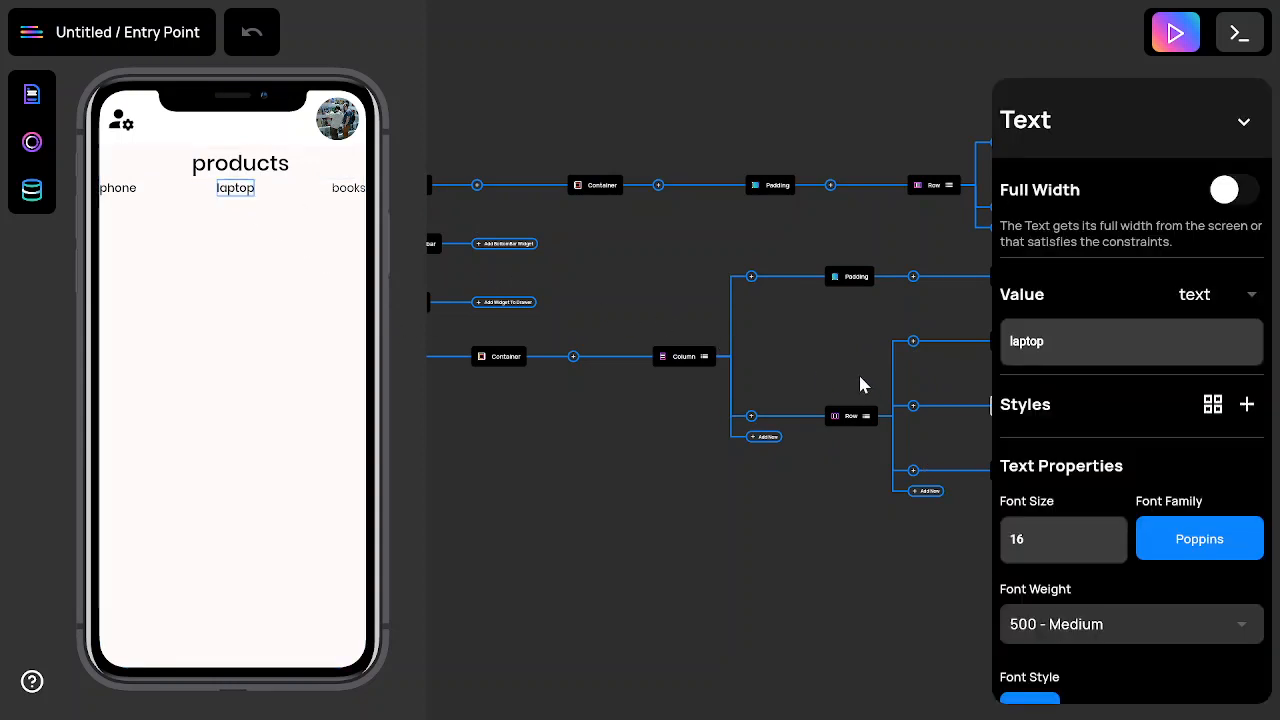
{"action": "scroll", "coordinate": [880, 400], "scroll_direction": "down", "scroll_amount": 5}
{"action": "left_click", "coordinate": [810, 470]}
{"action": "scroll", "coordinate": [880, 430], "scroll_direction": "up", "scroll_amount": 5}
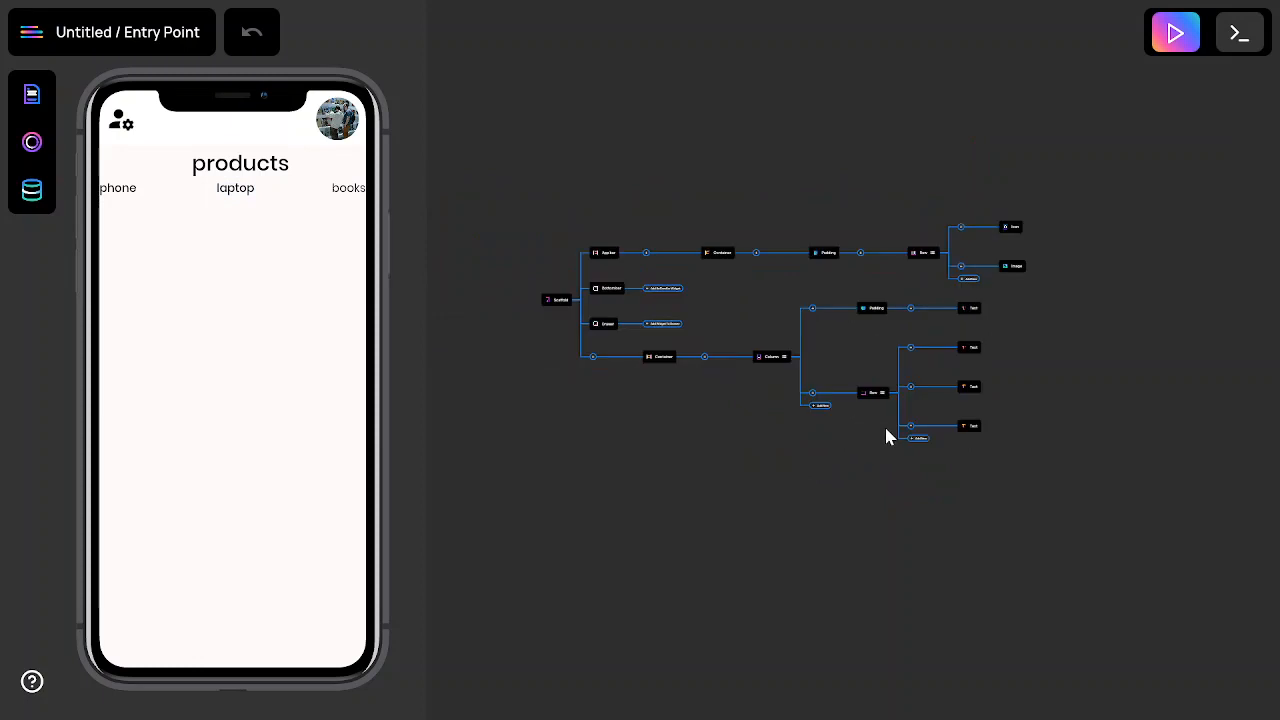
{"action": "scroll", "coordinate": [900, 400], "scroll_direction": "down", "scroll_amount": 1}
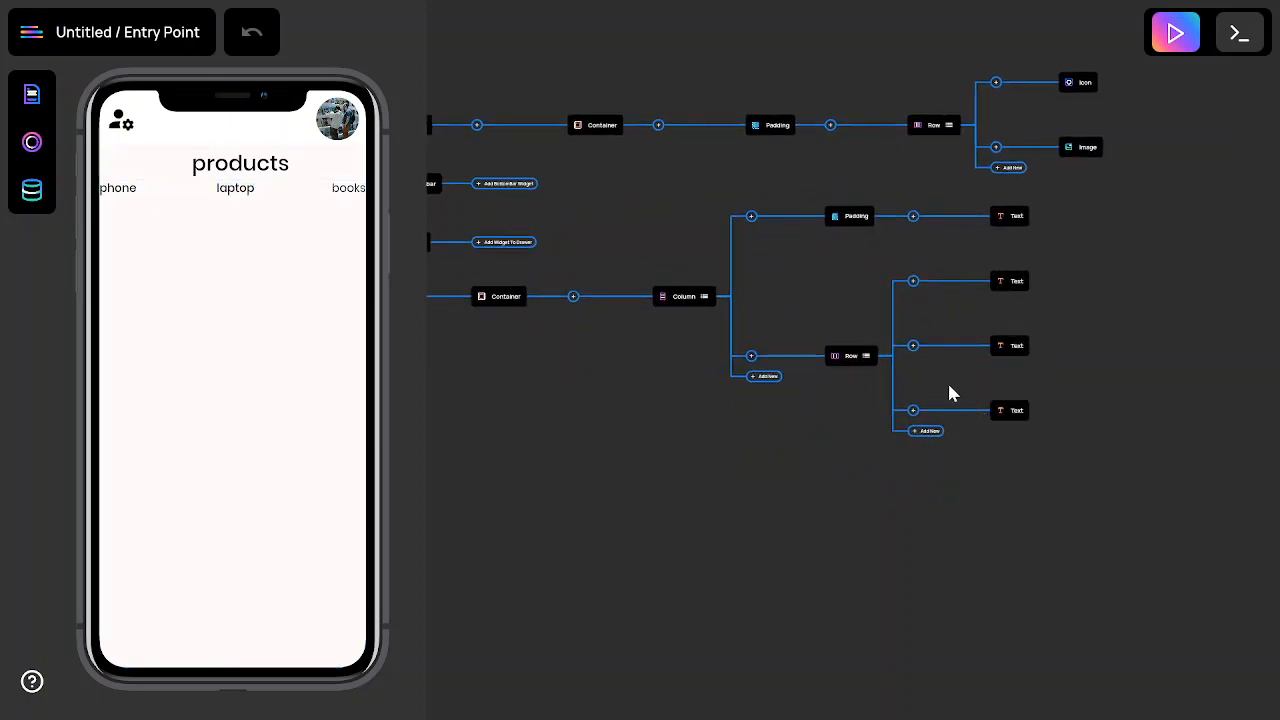
{"action": "scroll", "coordinate": [936, 352], "scroll_direction": "up", "scroll_amount": 2}
{"action": "scroll", "coordinate": [936, 352], "scroll_direction": "down", "scroll_amount": 2}
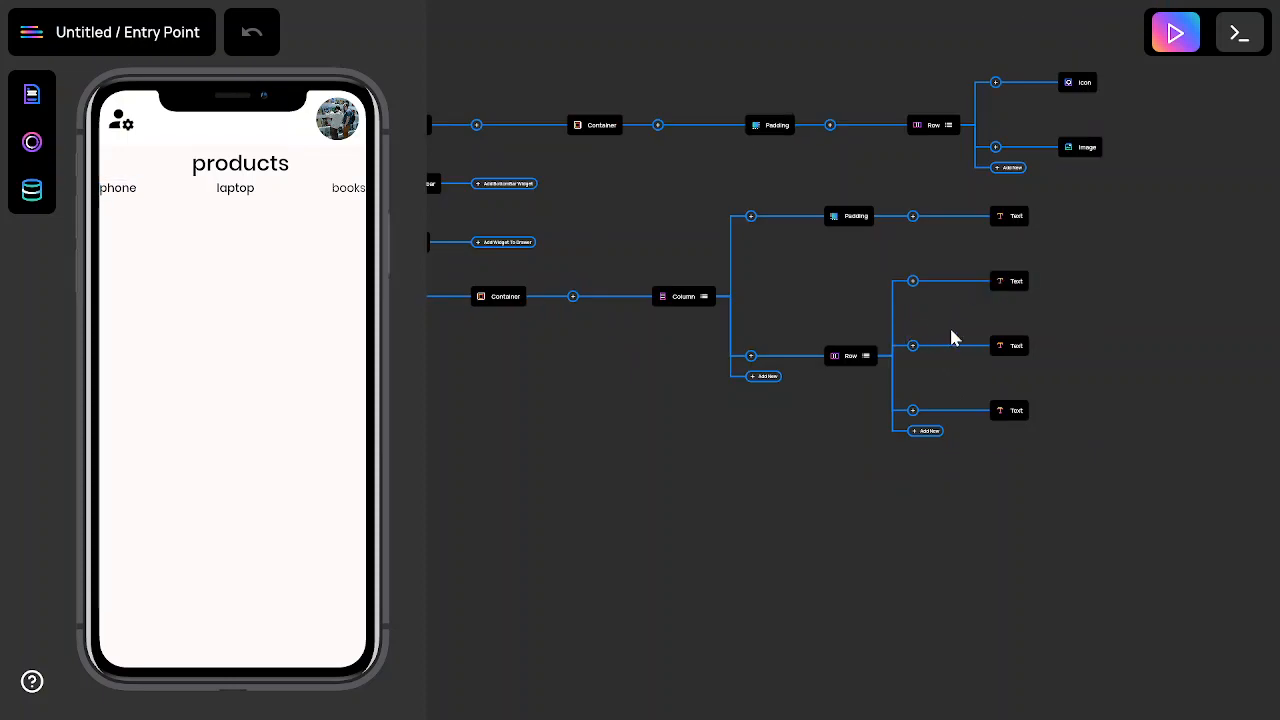
{"action": "left_click", "coordinate": [912, 346]}
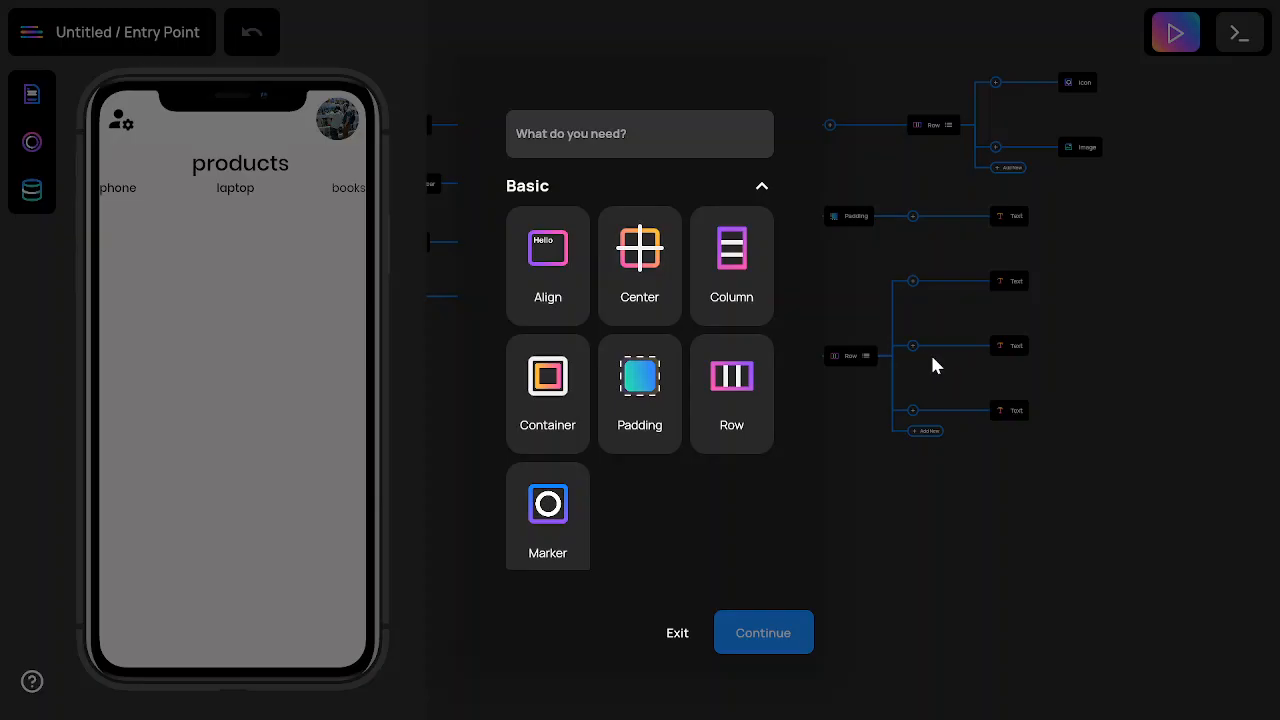
{"action": "left_click", "coordinate": [532, 400]}
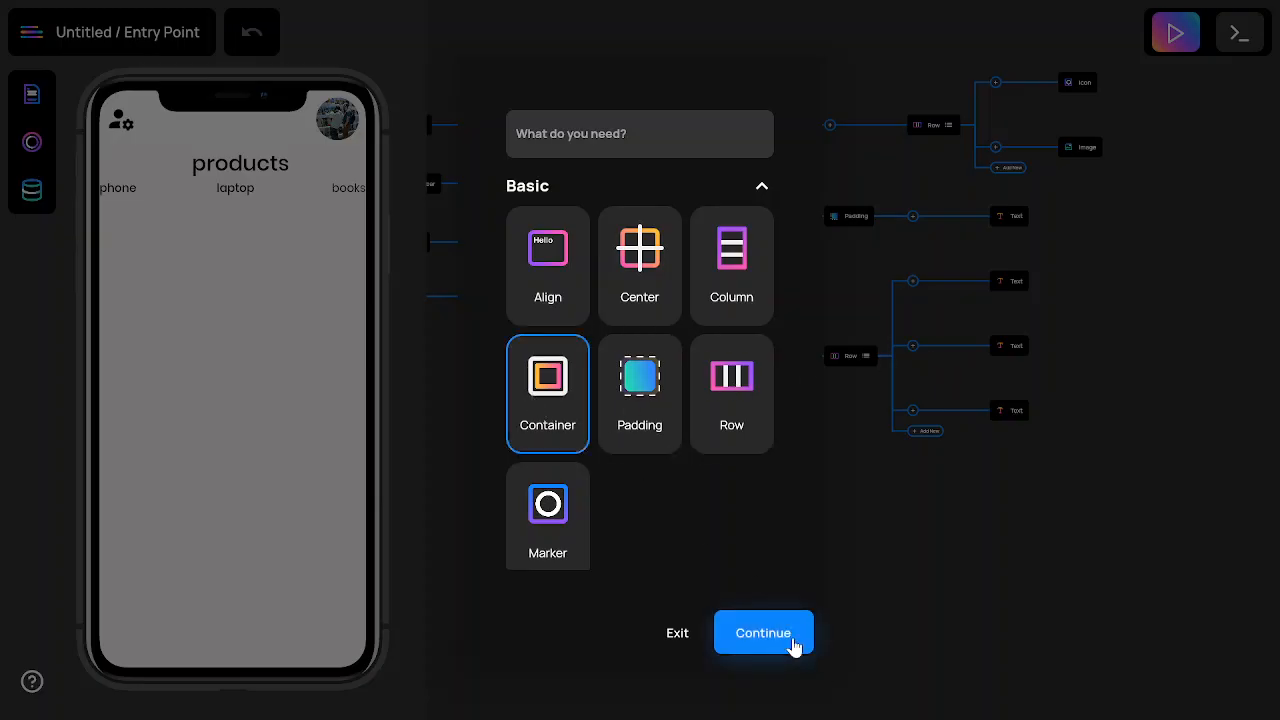
{"action": "left_click", "coordinate": [792, 638]}
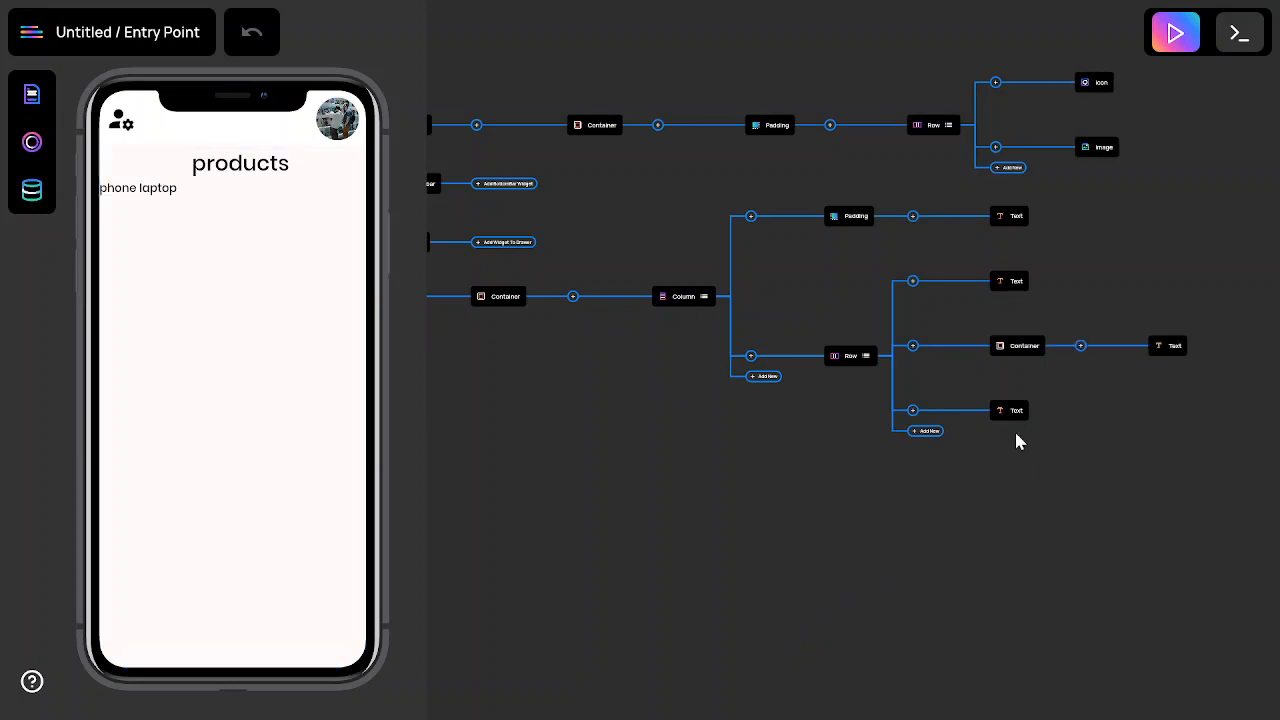
- Set the solid fill colour of the laptop text's container to muted pink (c17f7f)
{"action": "left_click", "coordinate": [1000, 356]}
{"action": "scroll", "coordinate": [1044, 480], "scroll_direction": "down", "scroll_amount": 3}
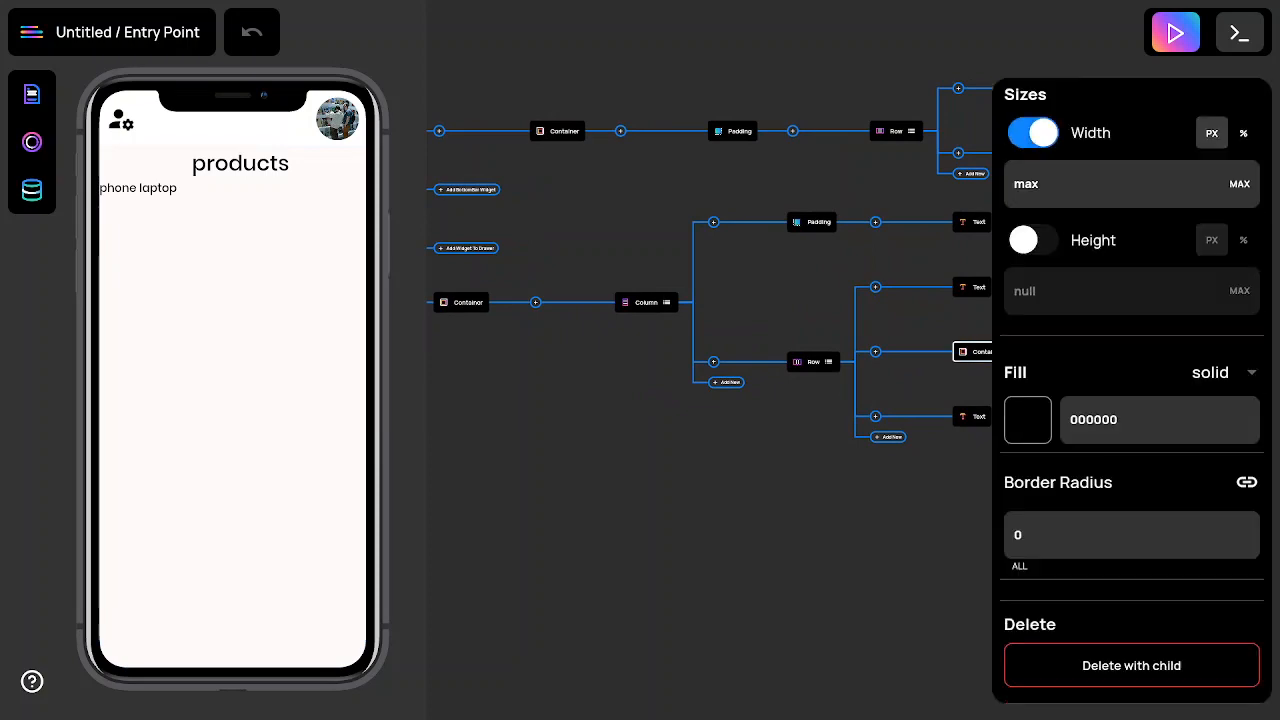
{"action": "left_click", "coordinate": [1034, 423]}
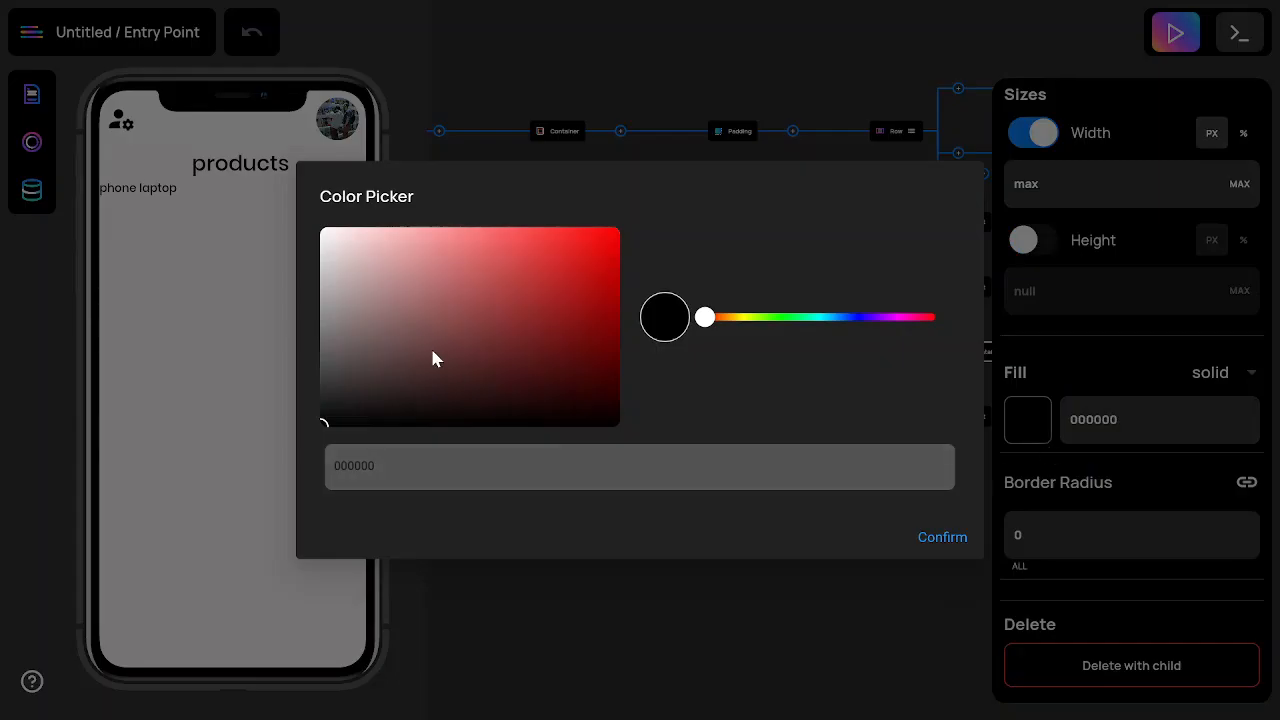
{"action": "left_click", "coordinate": [370, 278]}
{"action": "left_click_drag", "start_coordinate": [388, 284], "coordinate": [422, 276]}
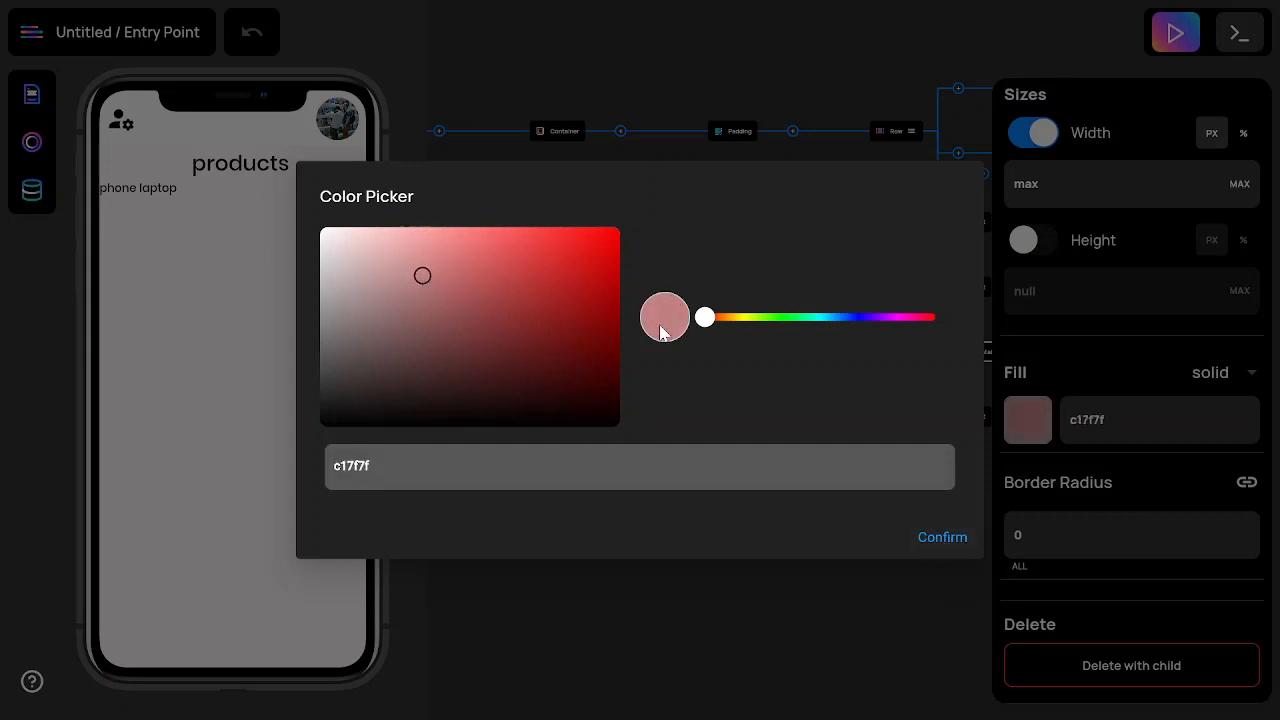
{"action": "left_click", "coordinate": [930, 538]}
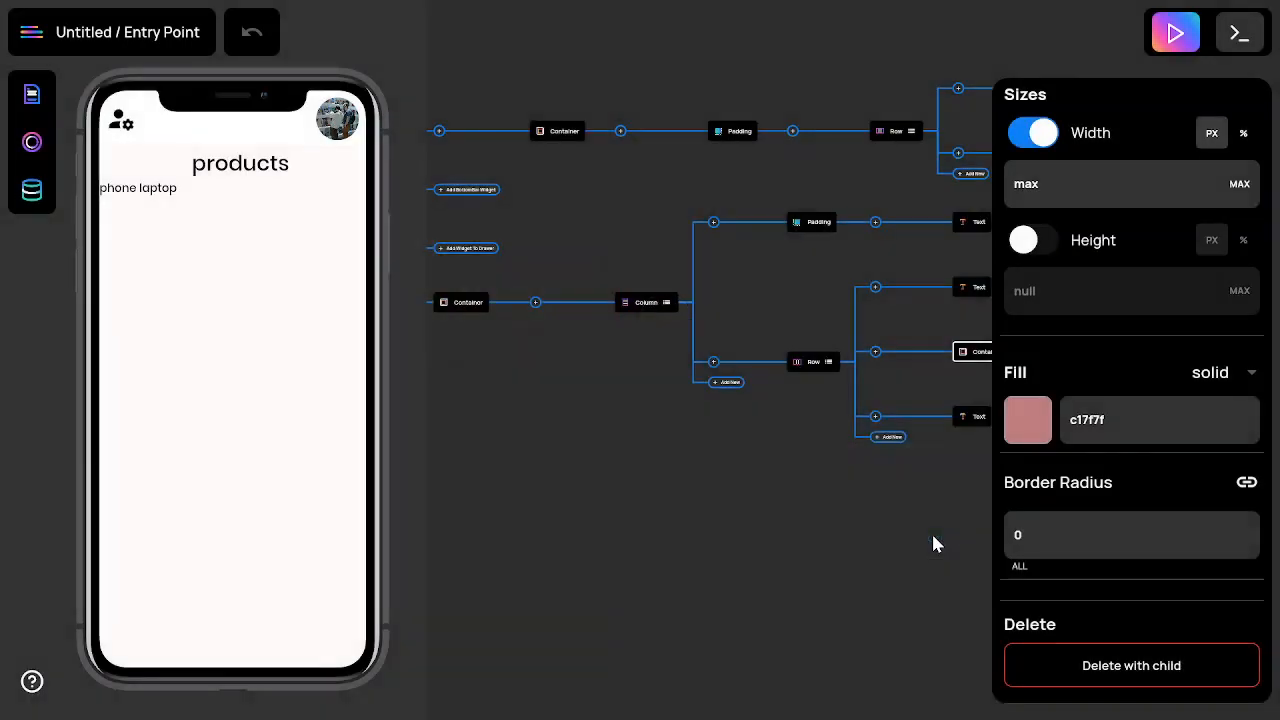
- Try widths of 30 and 60 px for the laptop container, and settle on 100 px
{"action": "scroll", "coordinate": [1110, 470], "scroll_direction": "up", "scroll_amount": 2}
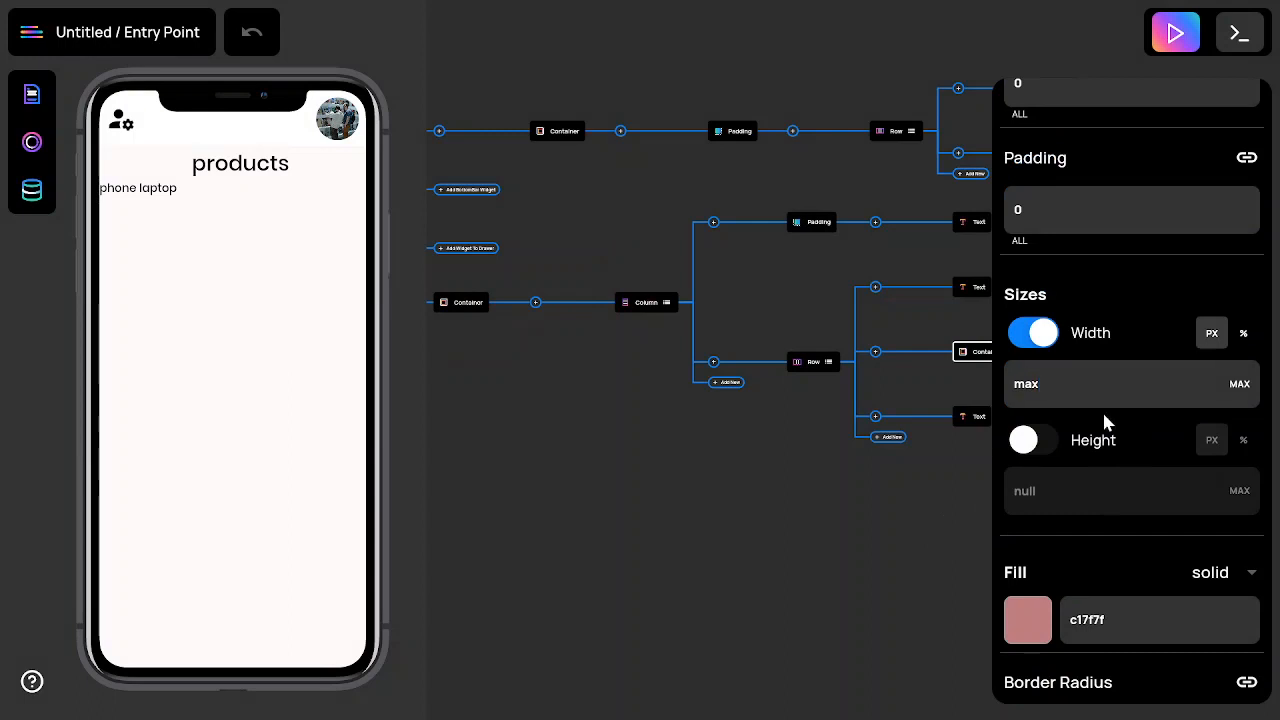
{"action": "key", "text": "BackSpace"}
{"action": "key", "text": "BackSpace"}
{"action": "key", "text": "BackSpace"}
{"action": "type", "text": "30"}
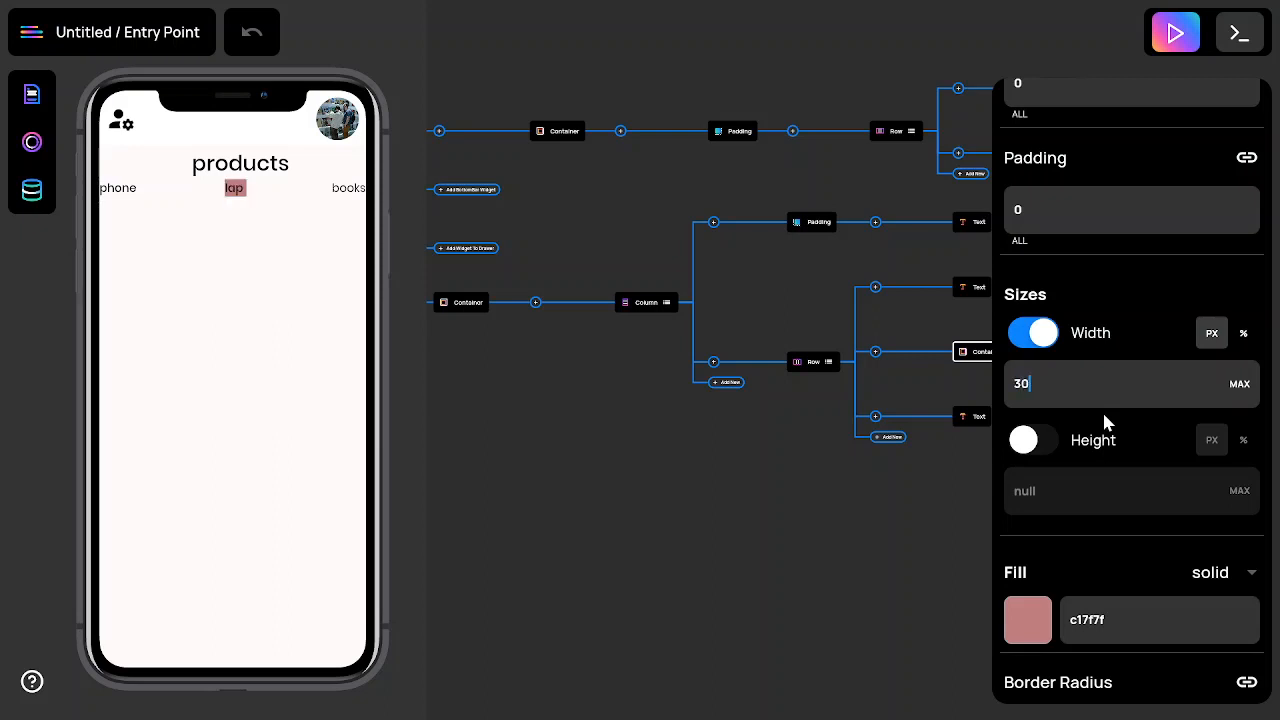
{"action": "key", "text": "BackSpace"}
{"action": "key", "text": "BackSpace"}
{"action": "type", "text": "60"}
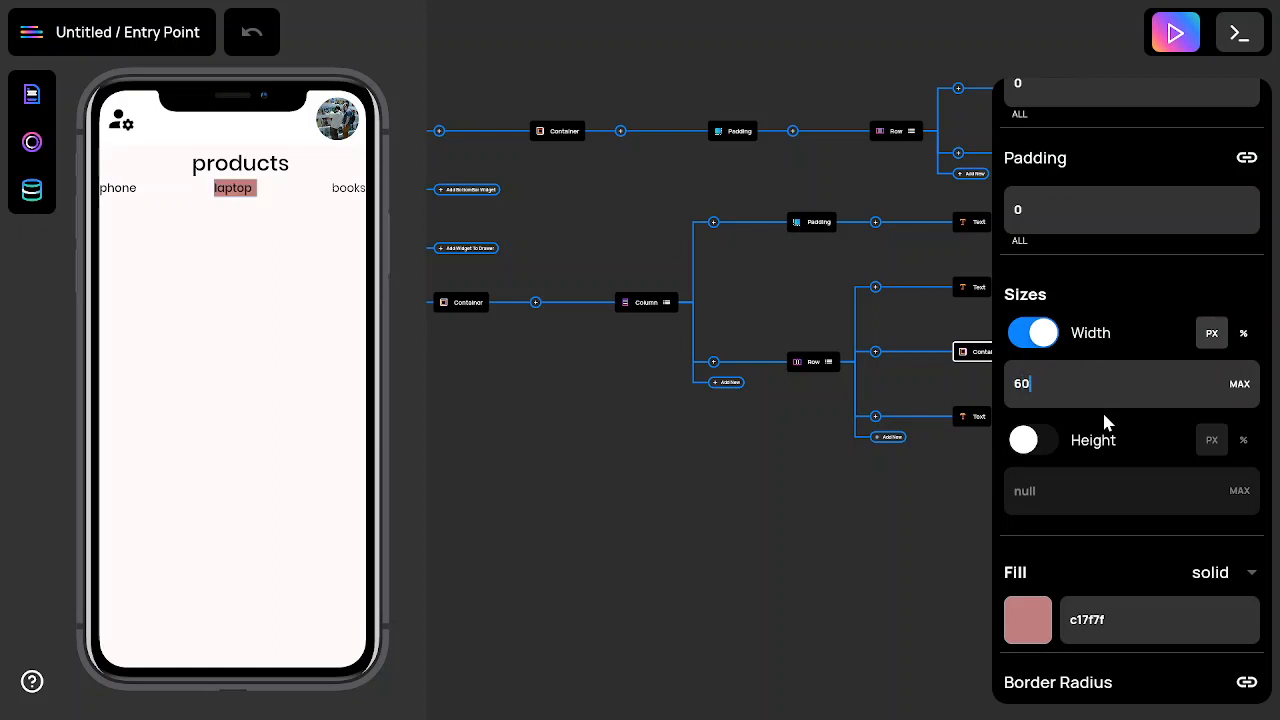
{"action": "key", "text": "BackSpace"}
{"action": "key", "text": "BackSpace"}
{"action": "type", "text": "100"}
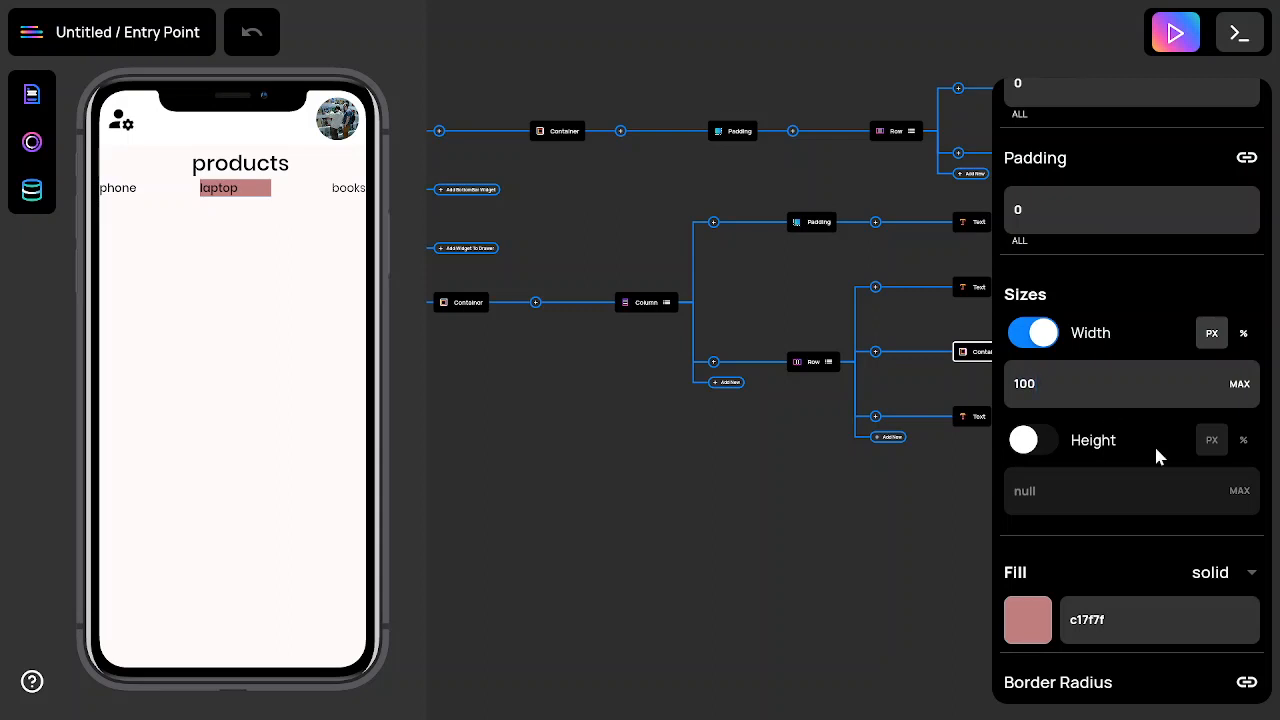
- Enable a fixed height for the laptop container and set it to 20 px
{"action": "left_click", "coordinate": [1035, 443]}
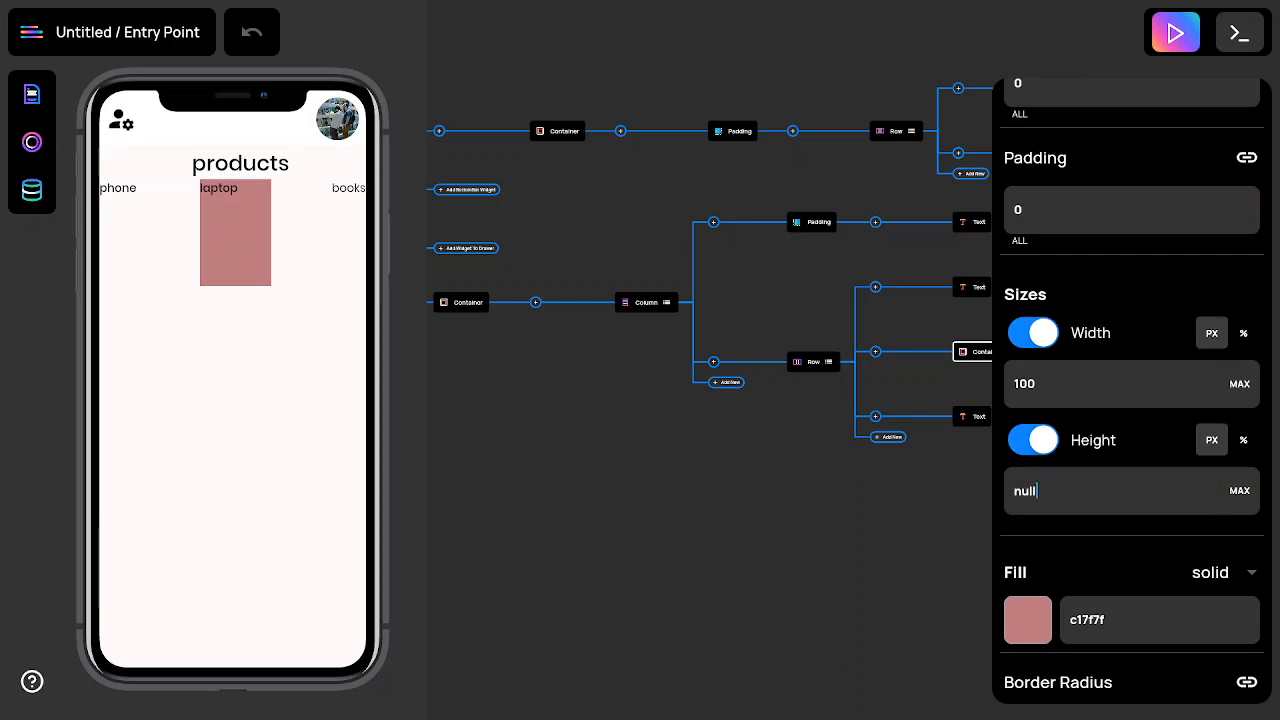
{"action": "key", "text": "BackSpace"}
{"action": "key", "text": "BackSpace"}
{"action": "key", "text": "BackSpace"}
{"action": "key", "text": "BackSpace"}
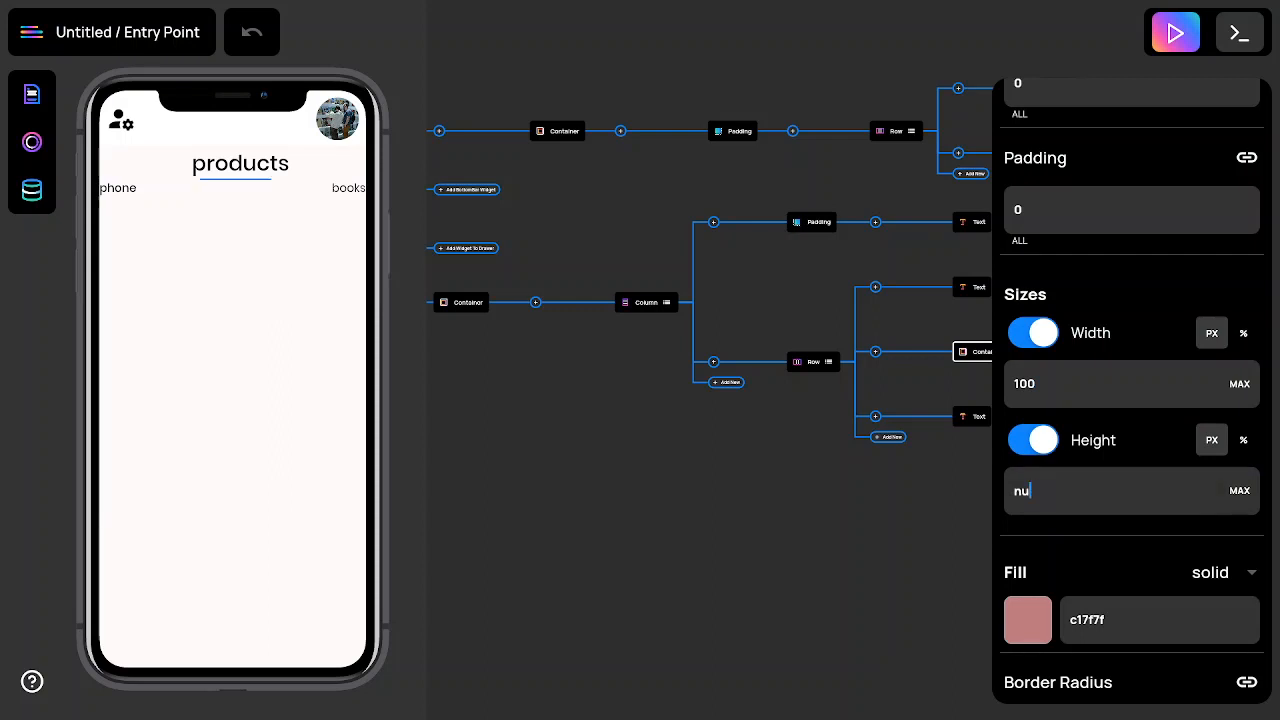
{"action": "type", "text": "20"}
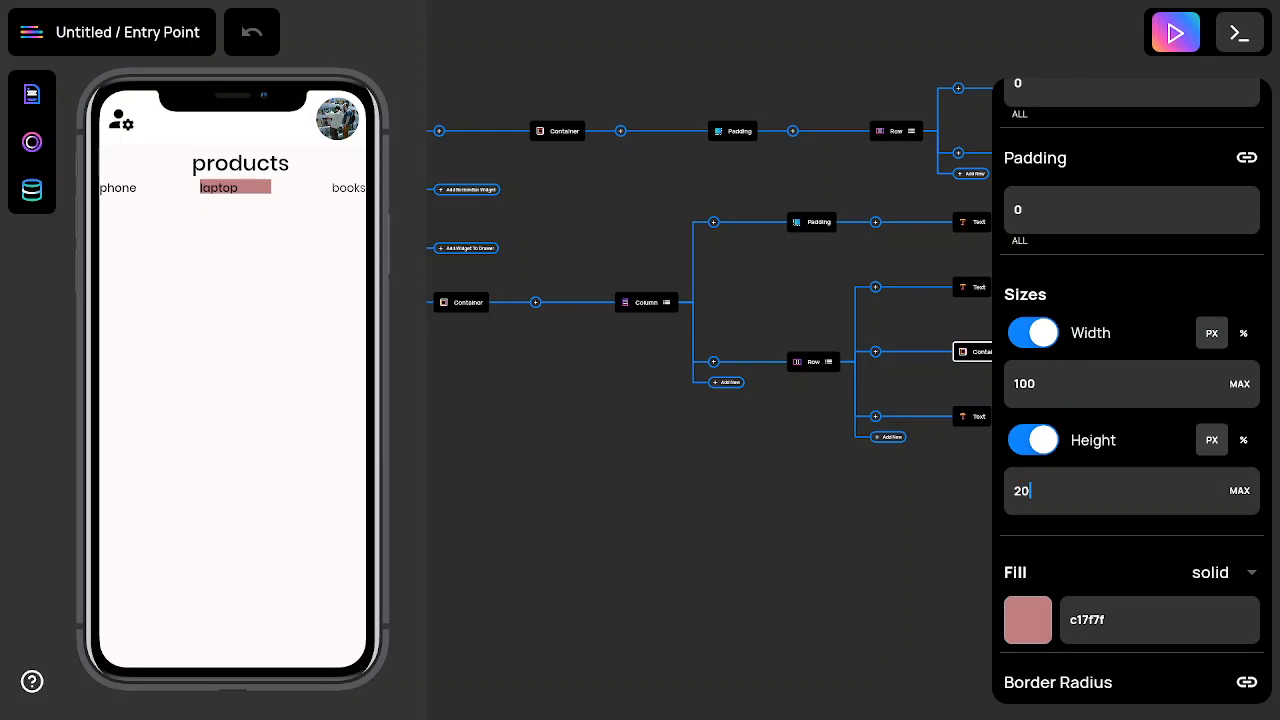
- Try a height of 40 px for the laptop container, and settle on 35 px
{"action": "key", "text": "BackSpace"}
{"action": "key", "text": "BackSpace"}
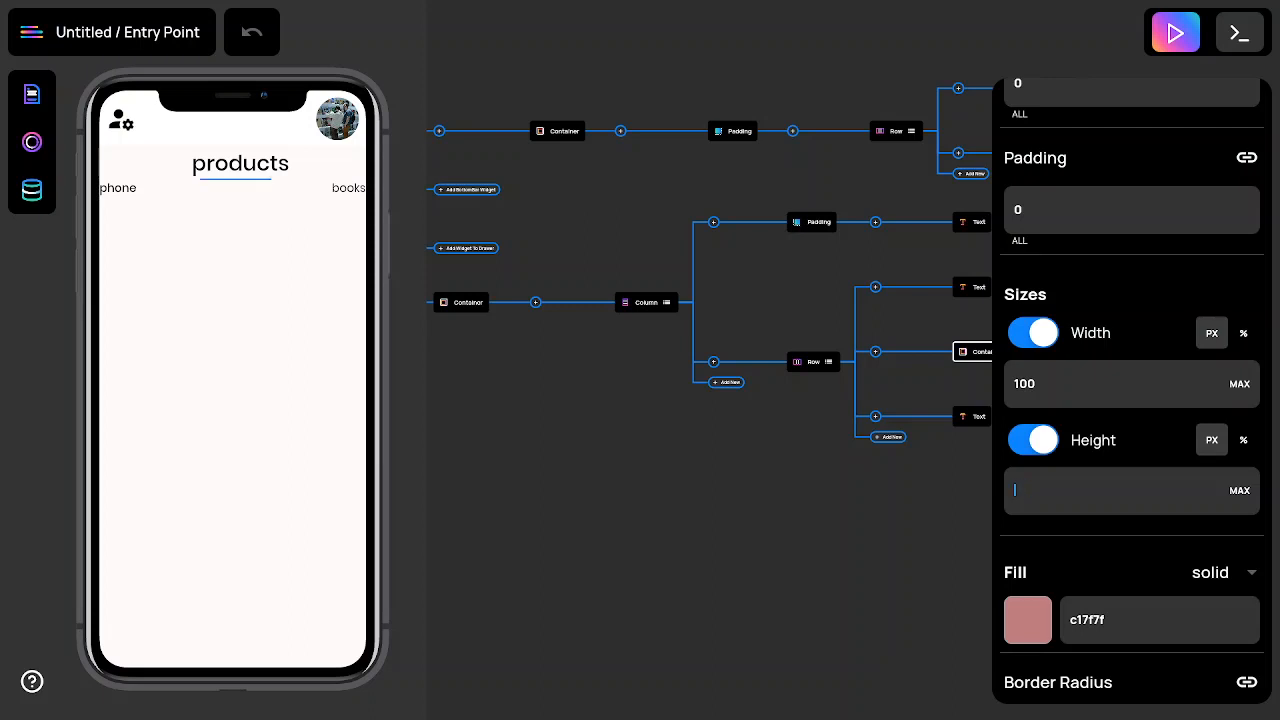
{"action": "type", "text": "40"}
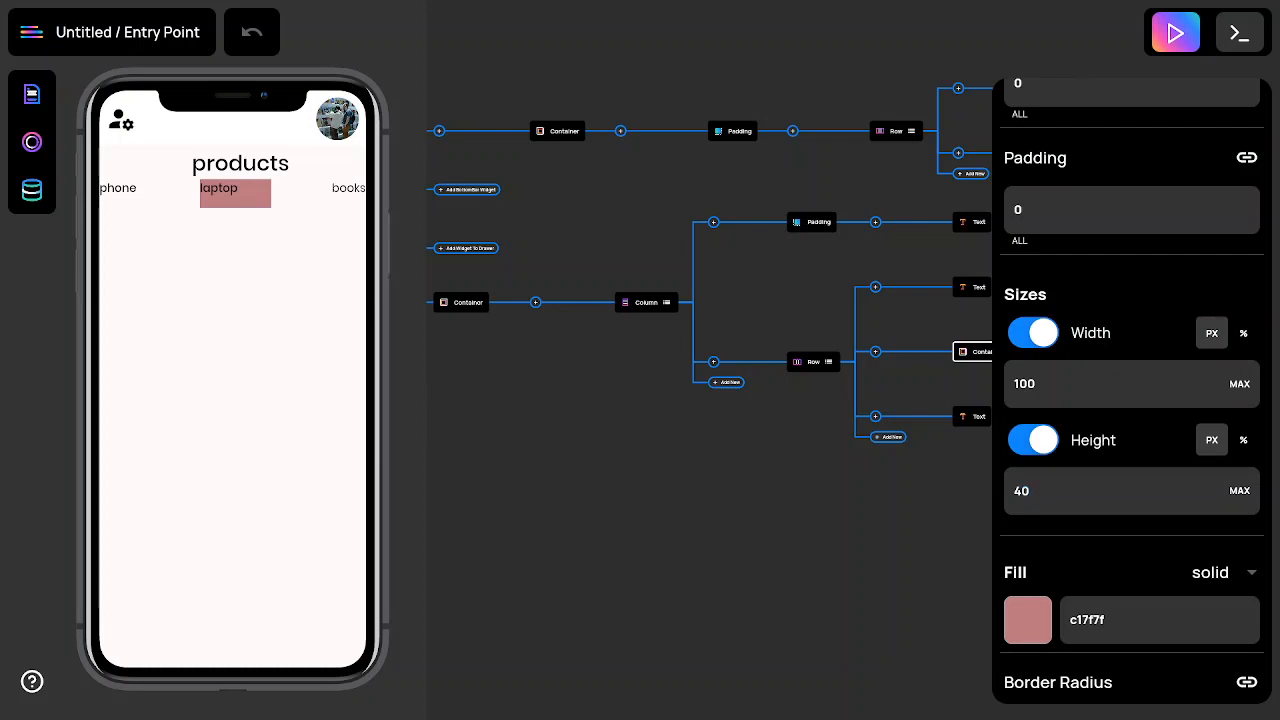
{"action": "key", "text": "BackSpace"}
{"action": "key", "text": "BackSpace"}
{"action": "type", "text": "35"}
- Try different border radius values for the laptop container, and settle on 20 for all corners
{"action": "scroll", "coordinate": [1117, 519], "scroll_direction": "down", "scroll_amount": 2}
{"action": "left_click", "coordinate": [1117, 519]}
{"action": "key", "text": "BackSpace"}
{"action": "key", "text": "BackSpace"}
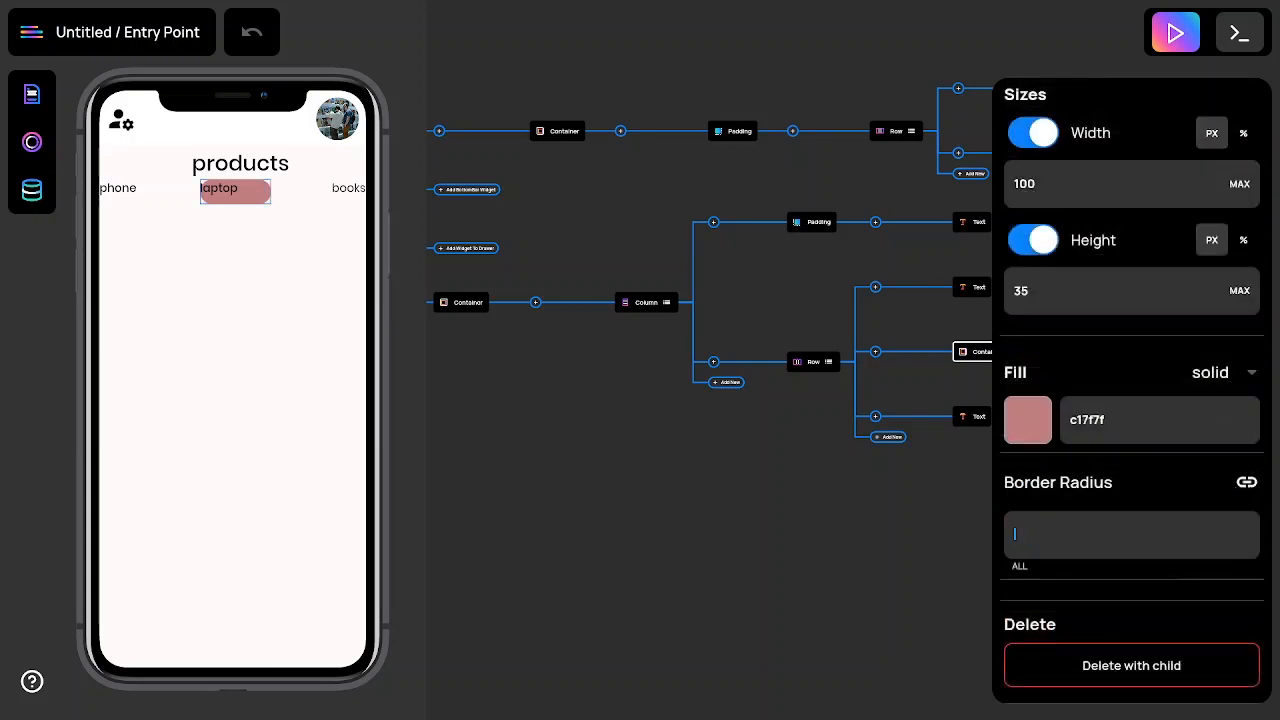
{"action": "type", "text": "10"}
{"action": "key", "text": "BackSpace"}
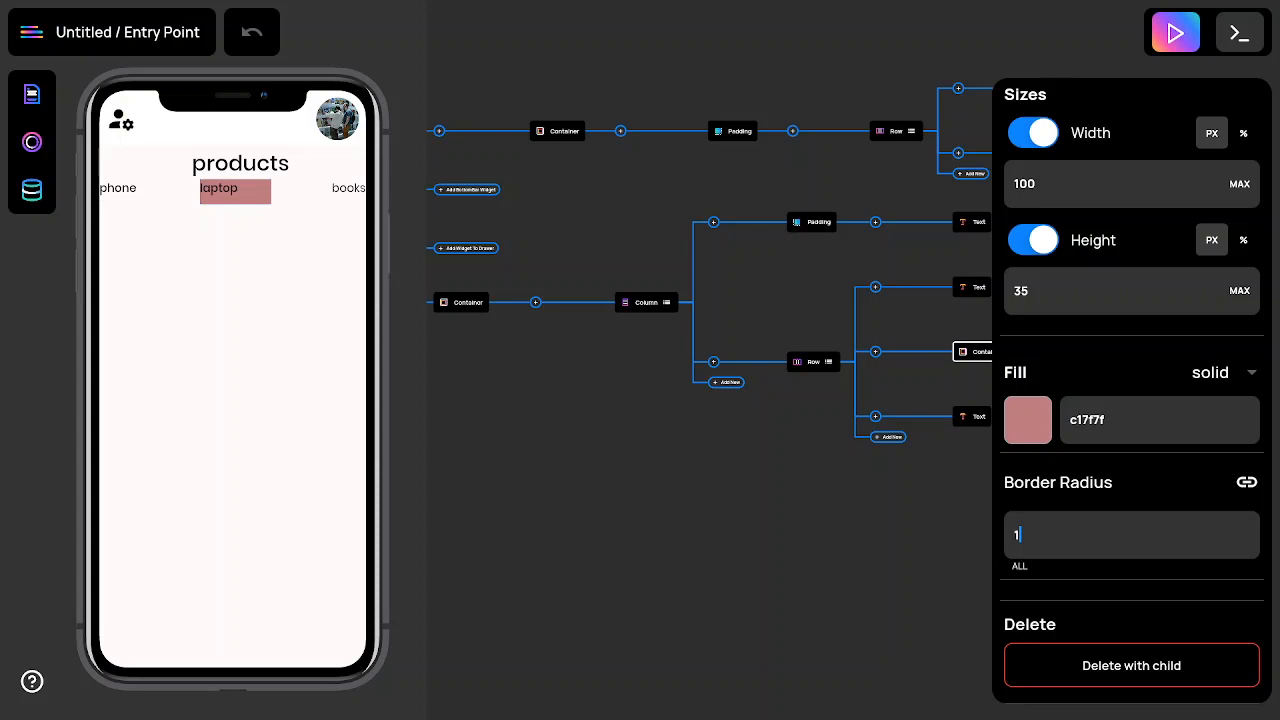
{"action": "type", "text": "9"}
{"action": "key", "text": "BackSpace"}
{"action": "type", "text": "2"}
{"action": "key", "text": "BackSpace"}
{"action": "key", "text": "BackSpace"}
{"action": "type", "text": "20"}
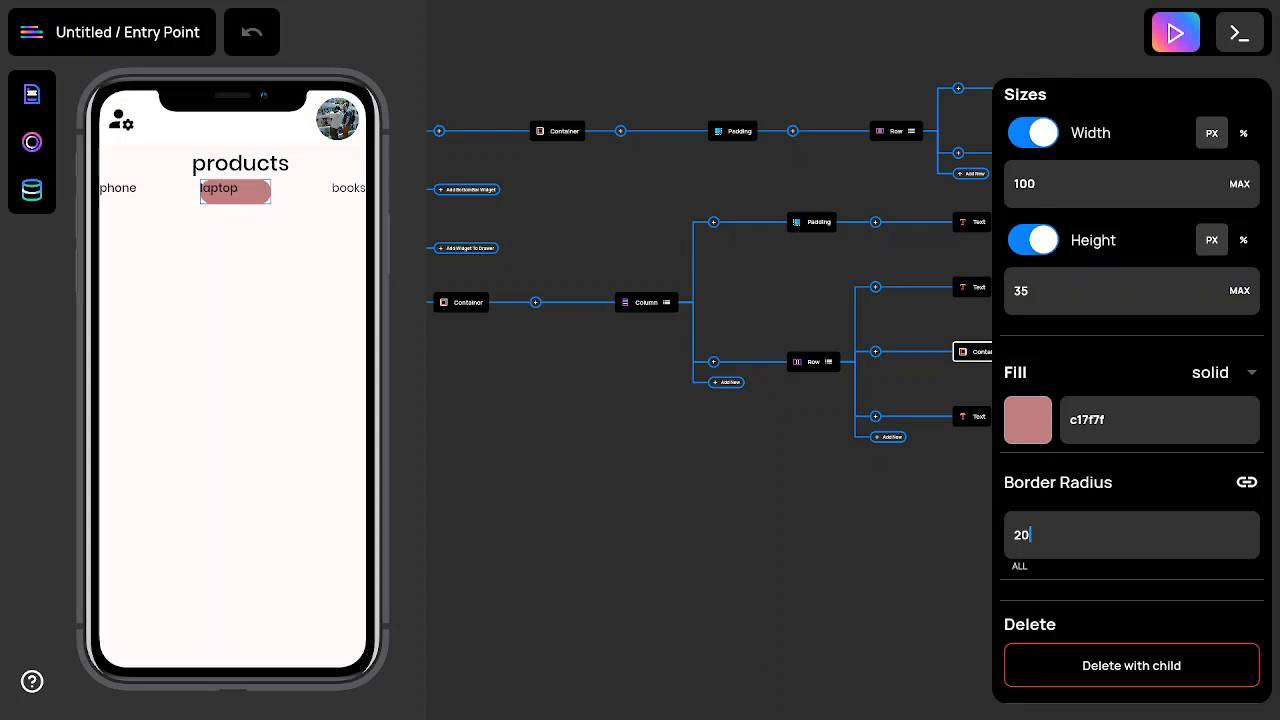
{"action": "left_click", "coordinate": [953, 526]}
- Centre-align the "laptop" text inside its container
{"action": "left_click_drag", "start_coordinate": [989, 523], "coordinate": [923, 523]}
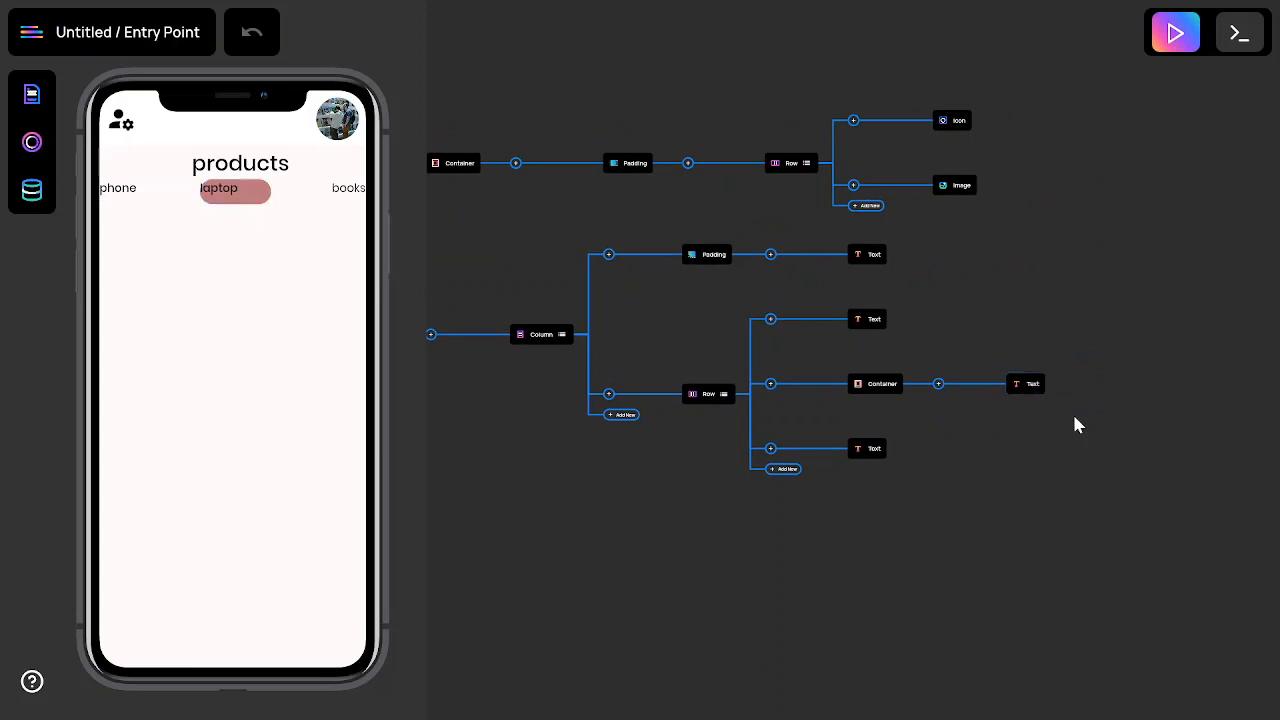
{"action": "left_click", "coordinate": [1036, 386]}
{"action": "scroll", "coordinate": [1157, 391], "scroll_direction": "down", "scroll_amount": 5}
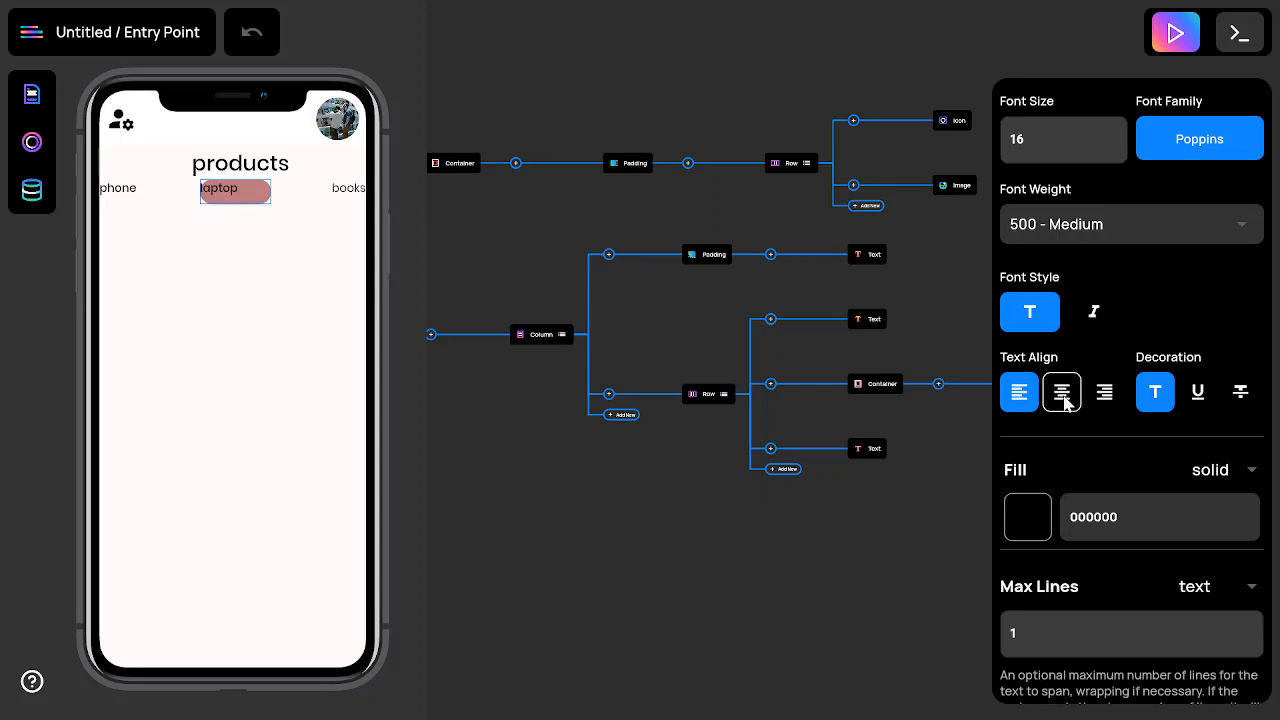
{"action": "left_click", "coordinate": [1065, 401]}
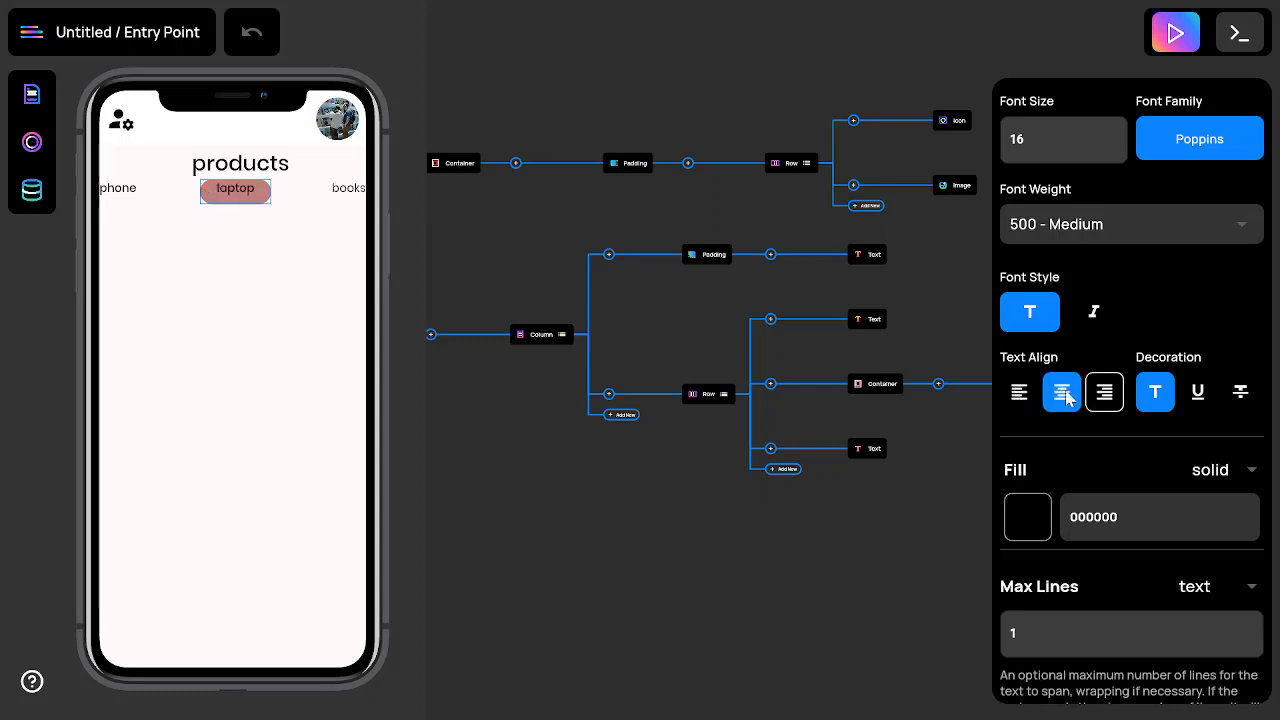
{"action": "left_click", "coordinate": [936, 484]}
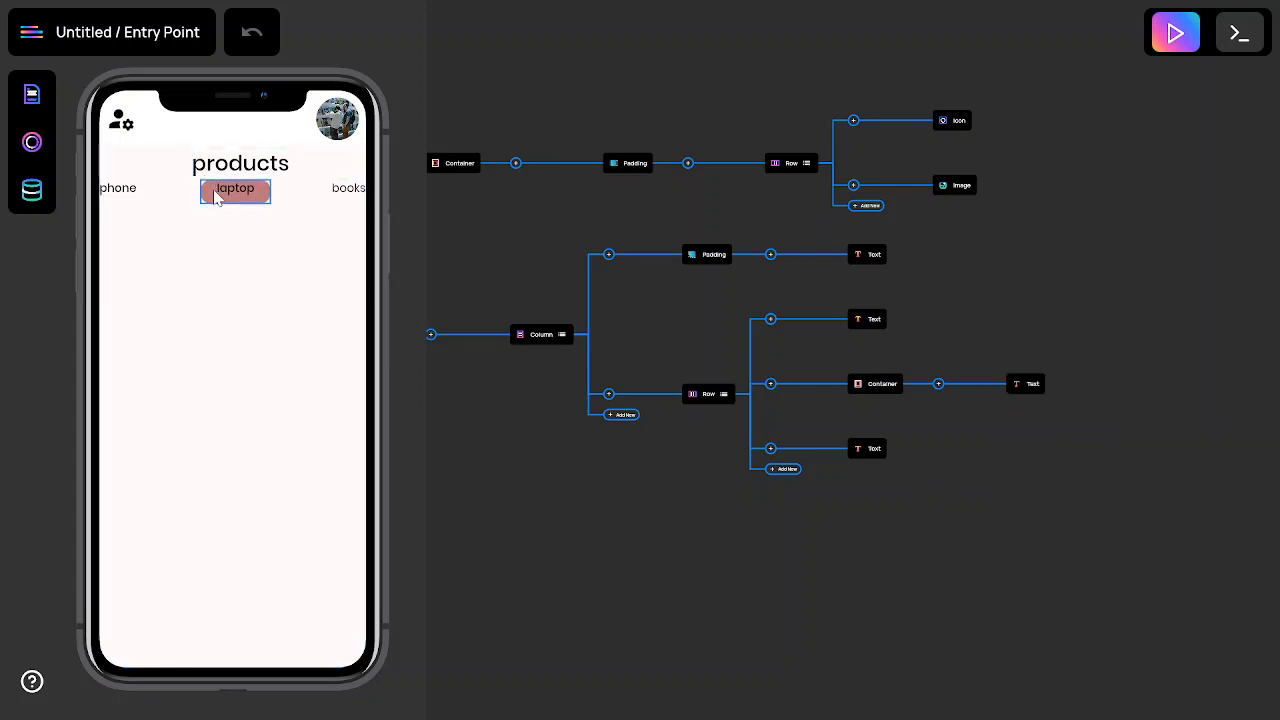
- Reduce the height of the laptop text's container to 30 px
{"action": "left_click", "coordinate": [253, 205]}
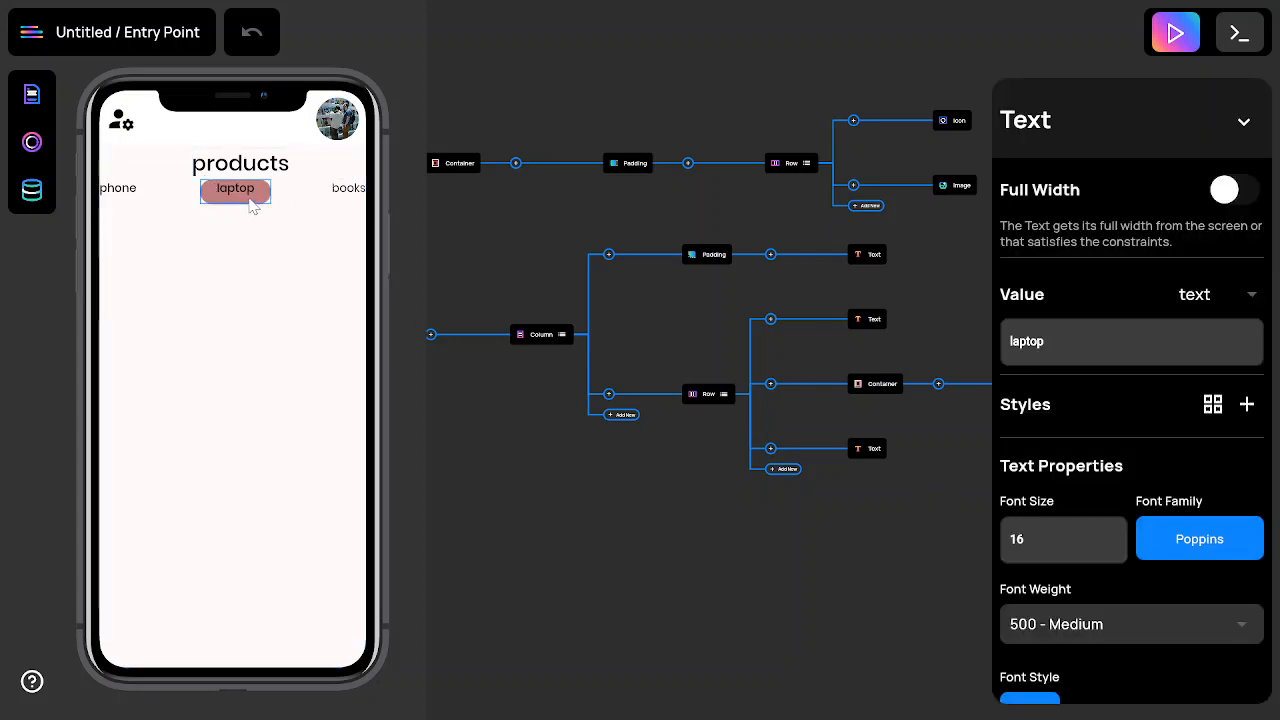
{"action": "left_click", "coordinate": [936, 477]}
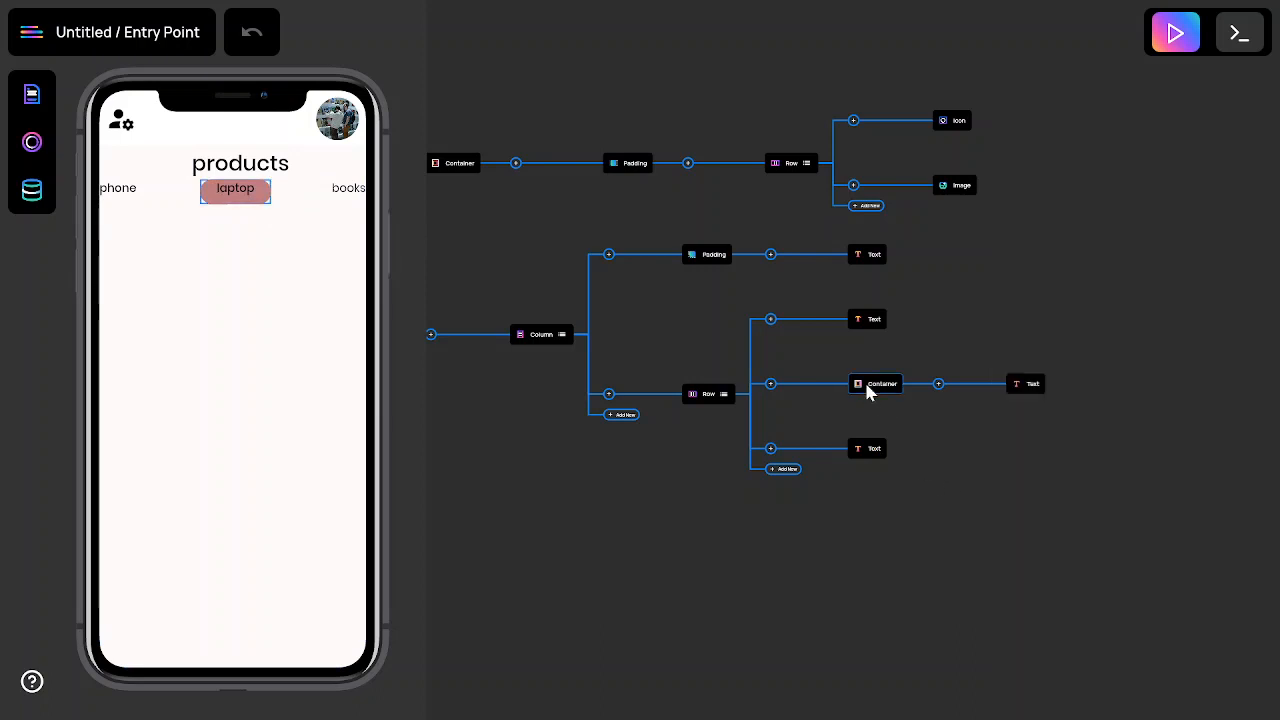
{"action": "left_click", "coordinate": [868, 390]}
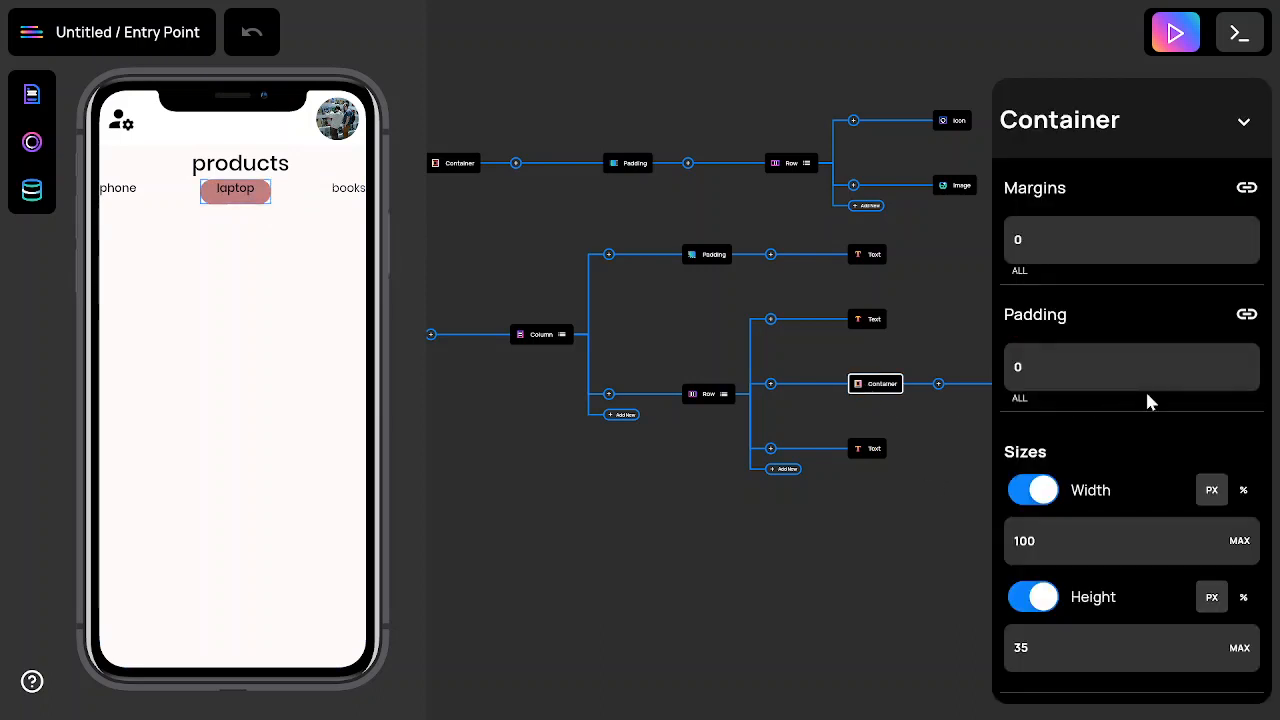
{"action": "scroll", "coordinate": [1148, 400], "scroll_direction": "down", "scroll_amount": 1}
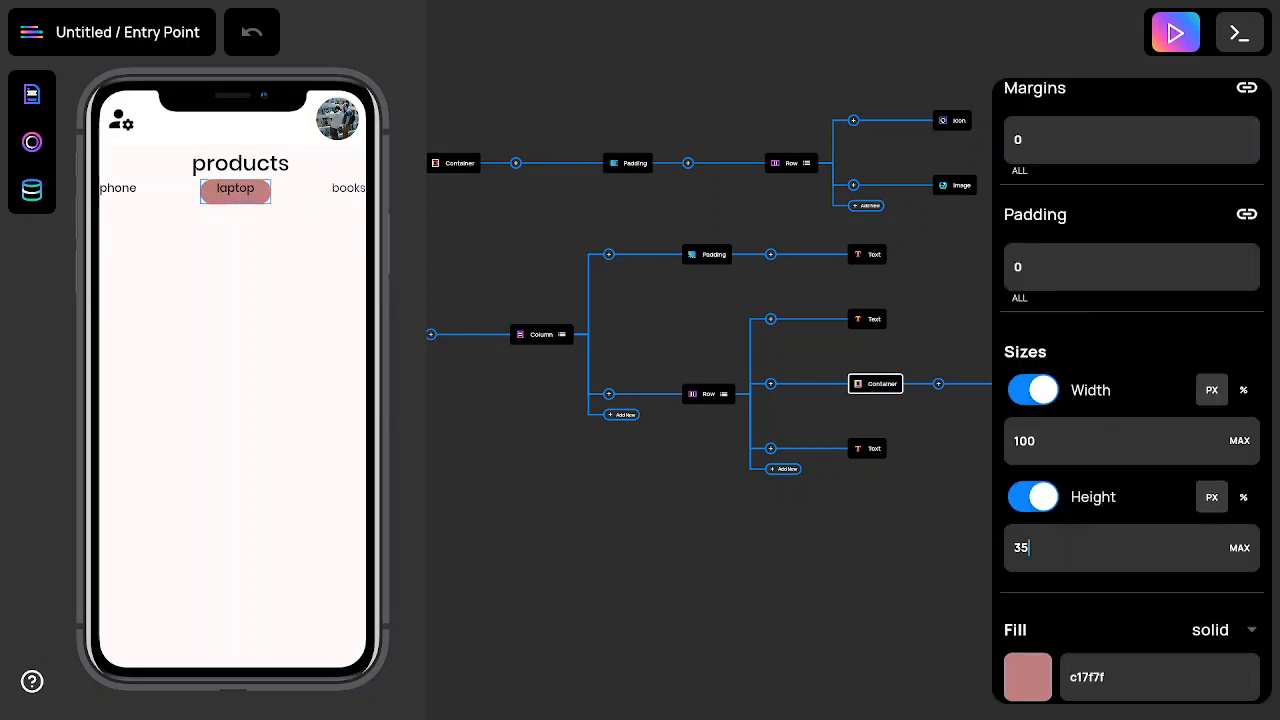
{"action": "key", "text": "BackSpace"}
{"action": "type", "text": "0"}
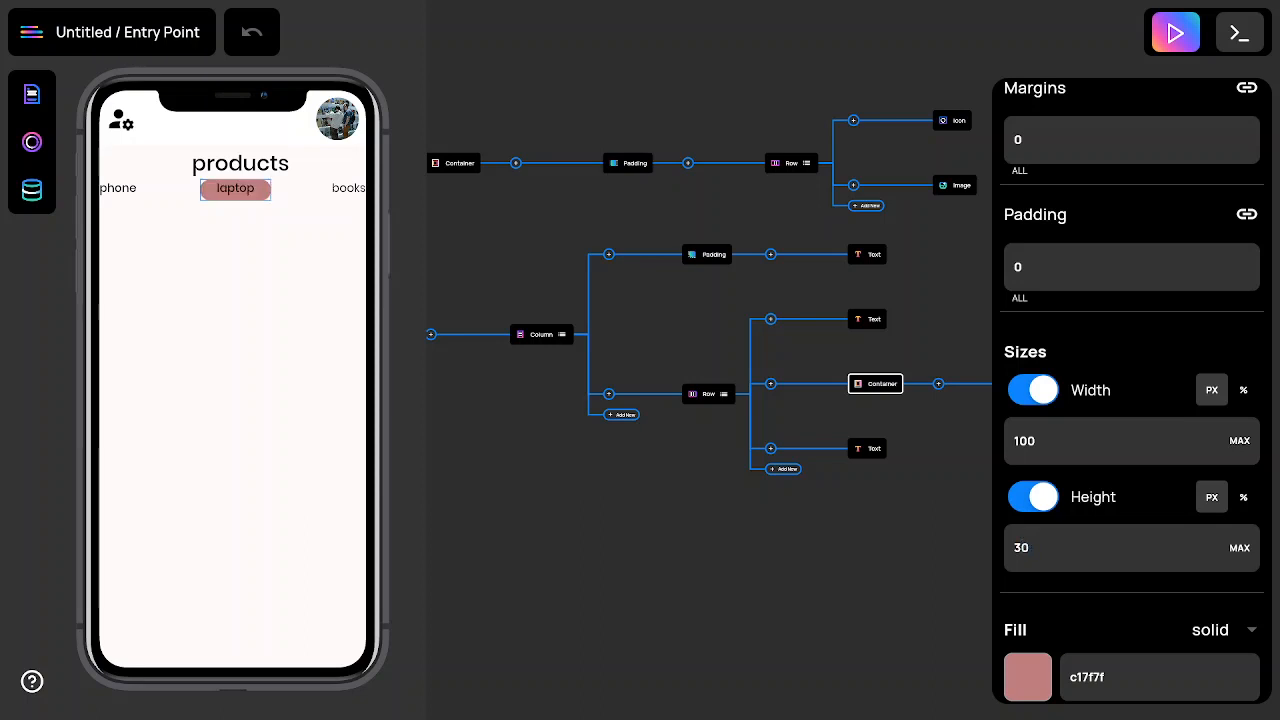
{"action": "left_click", "coordinate": [900, 537]}
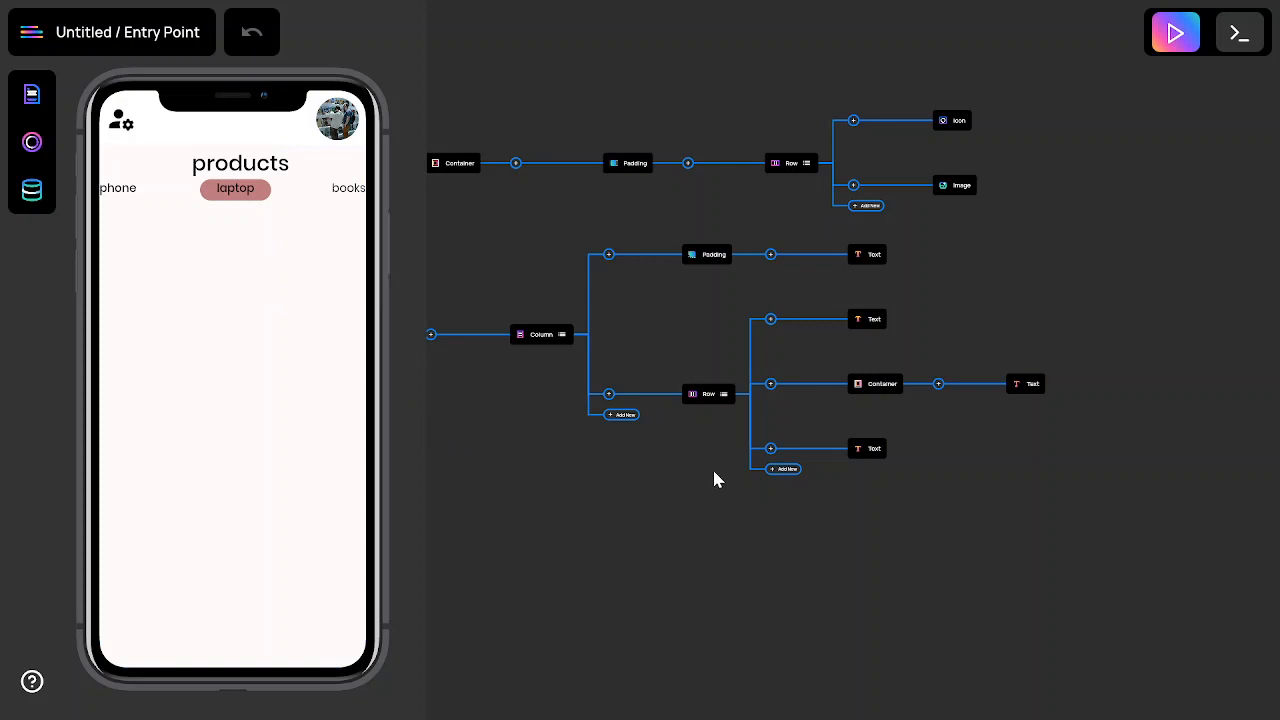
- Add a Container widget to the body column below the phone, laptop, books row
{"action": "left_click", "coordinate": [788, 470]}
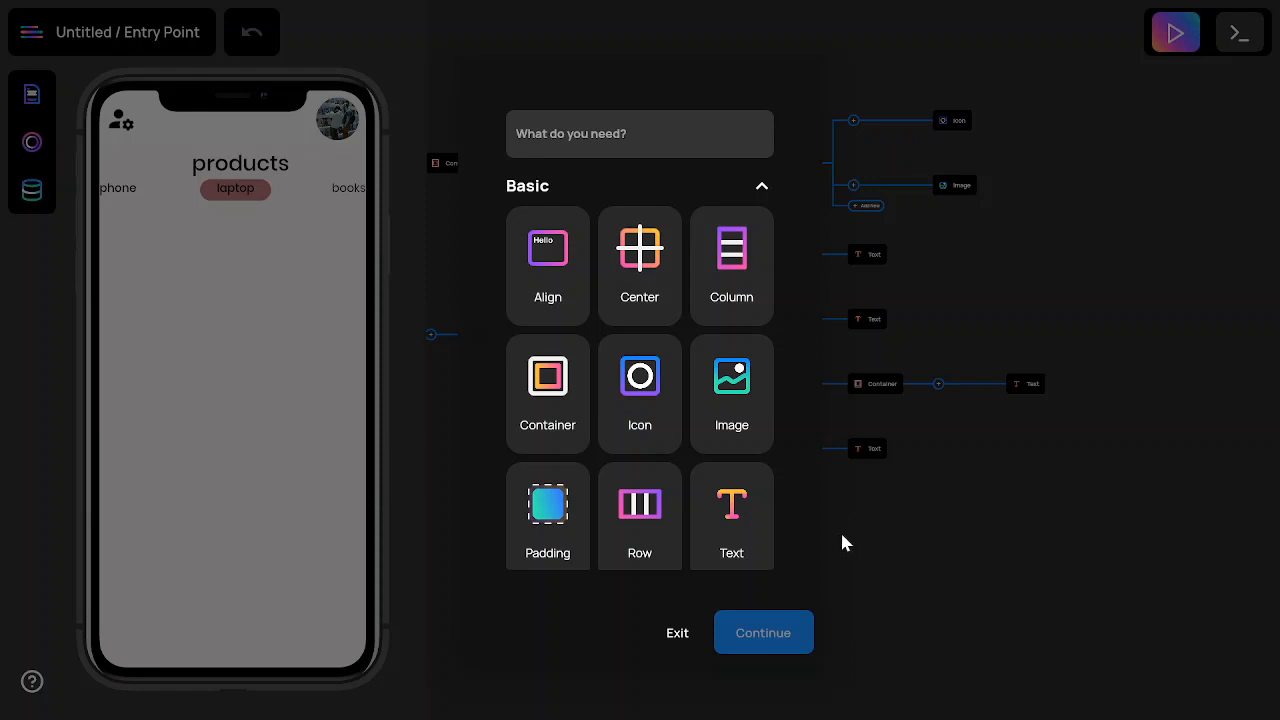
{"action": "left_click", "coordinate": [675, 633]}
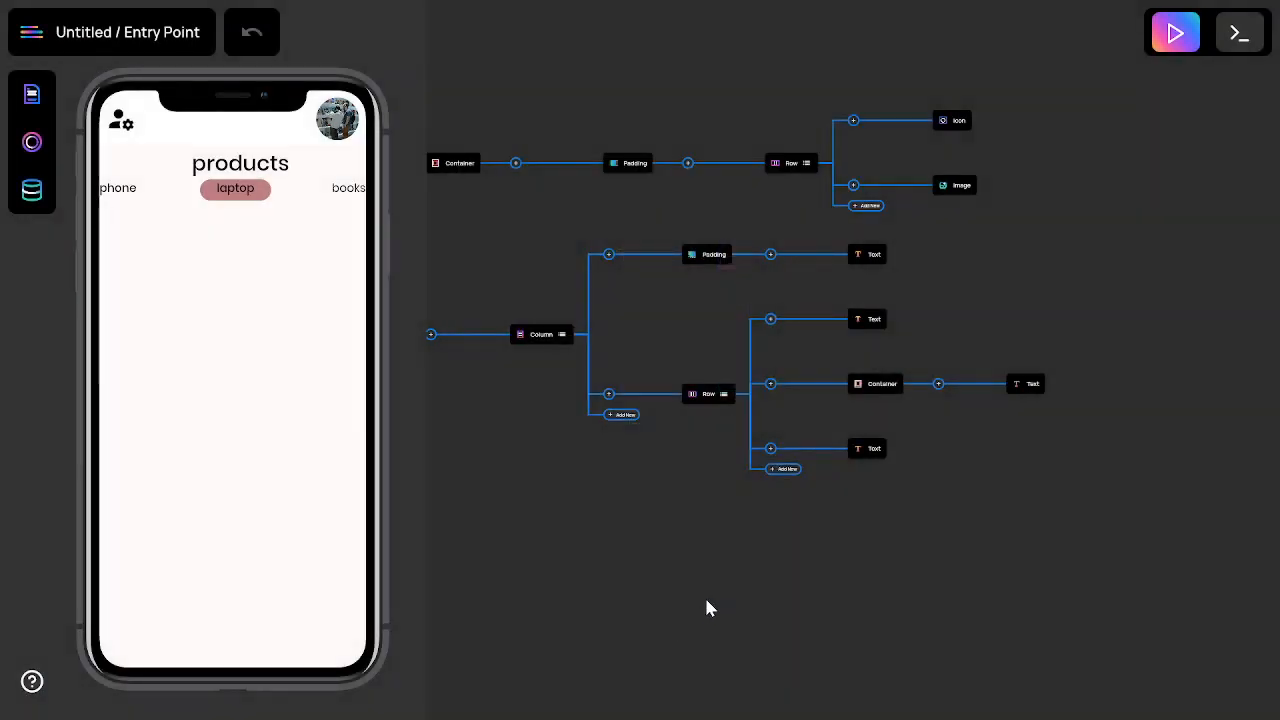
{"action": "left_click", "coordinate": [630, 416]}
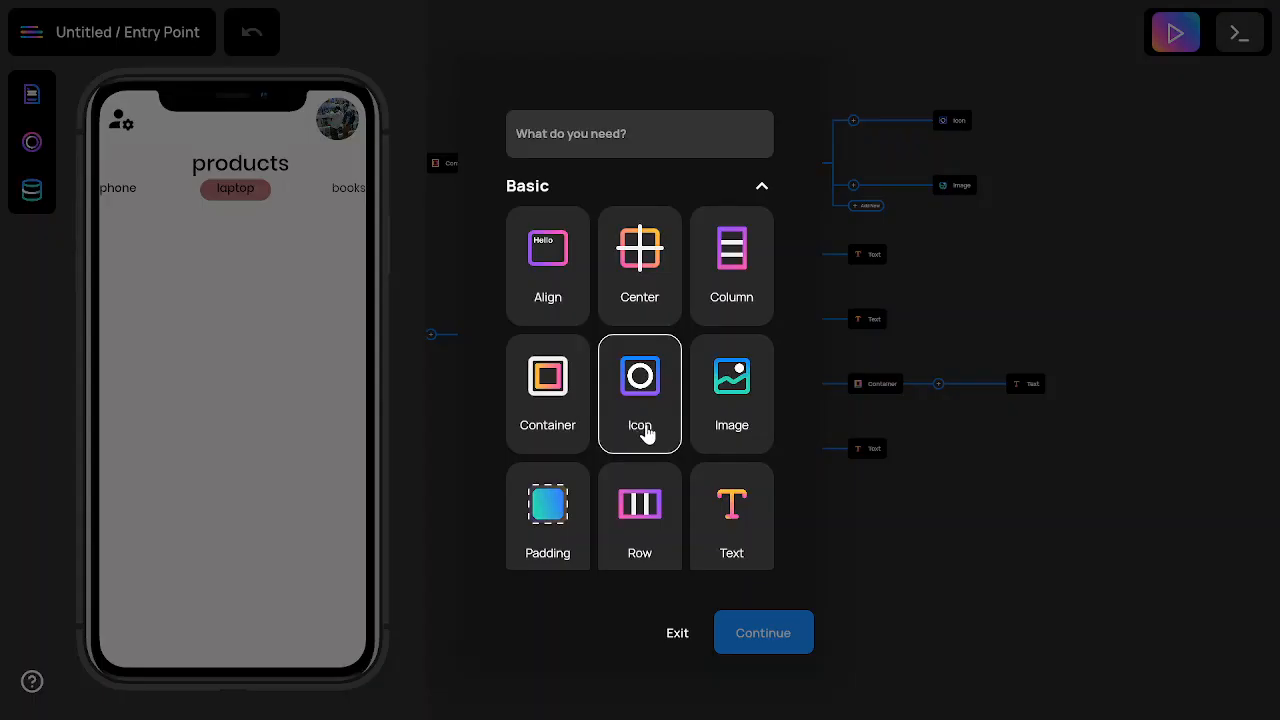
{"action": "left_click", "coordinate": [546, 415]}
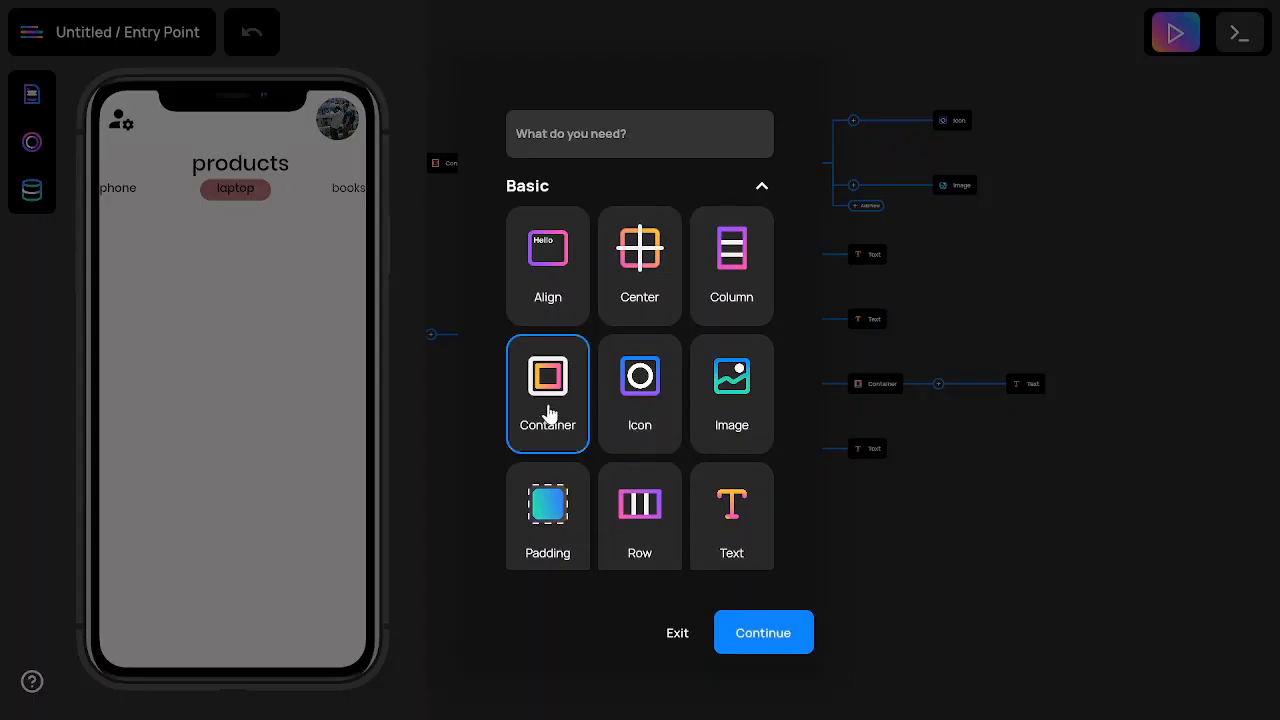
{"action": "left_click", "coordinate": [764, 633]}
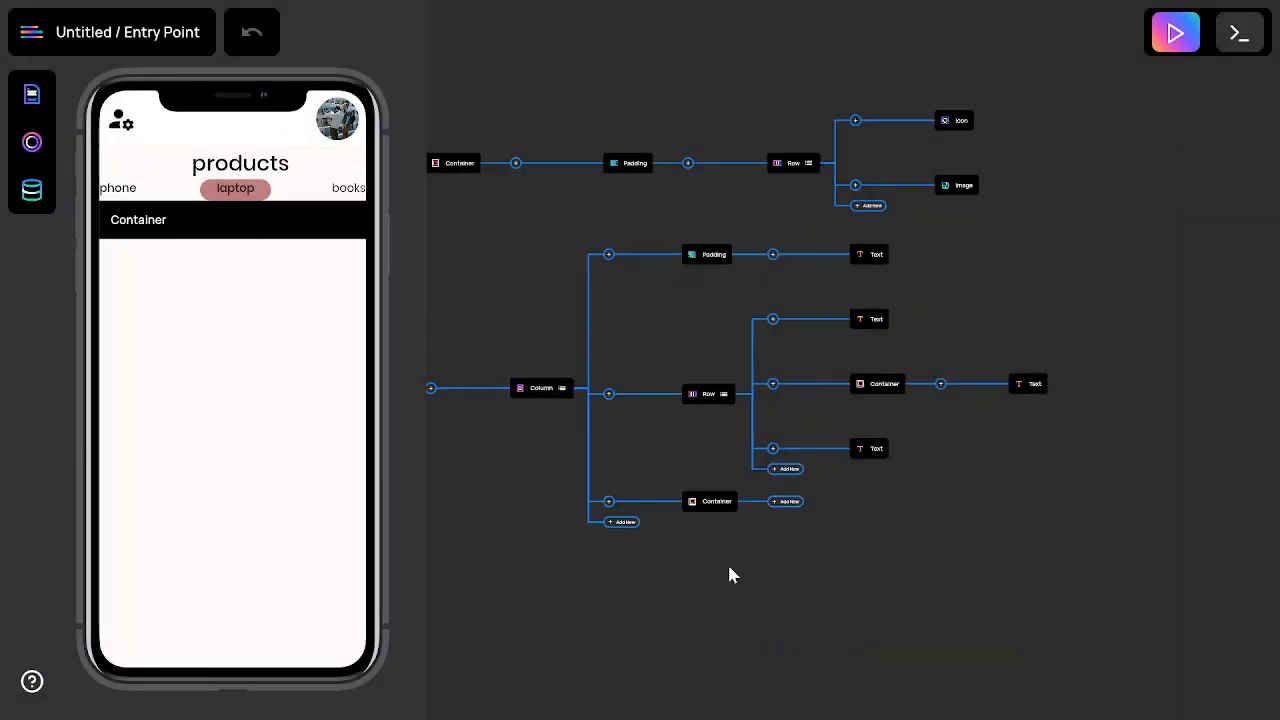
- Add a Lottie widget inside the new container below the row
{"action": "left_click", "coordinate": [787, 505]}
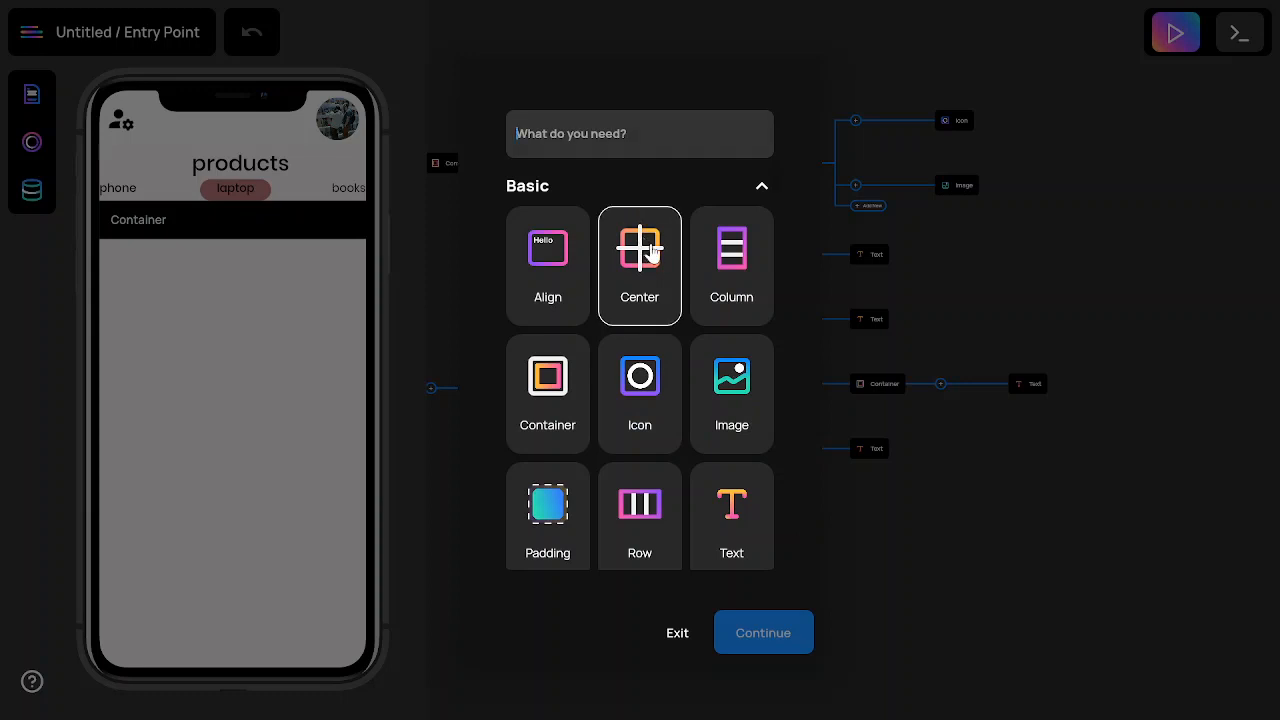
{"action": "type", "text": "t"}
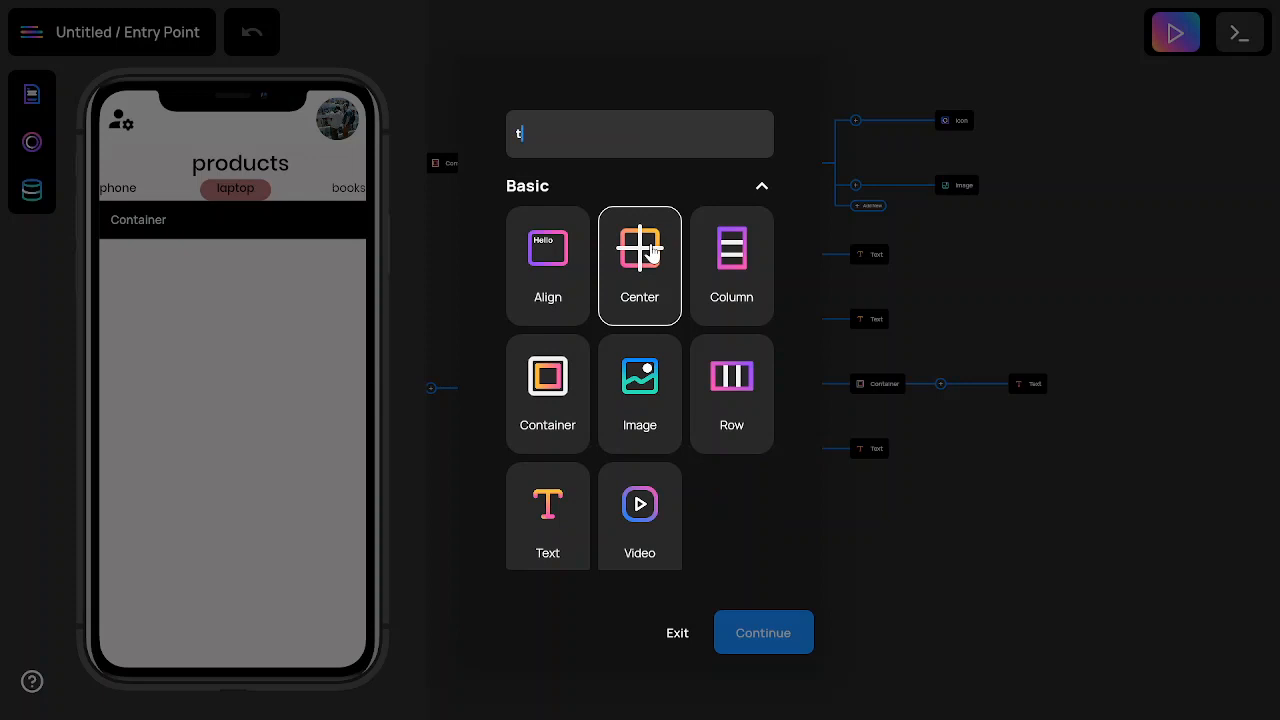
{"action": "scroll", "coordinate": [650, 250], "scroll_direction": "down", "scroll_amount": 5}
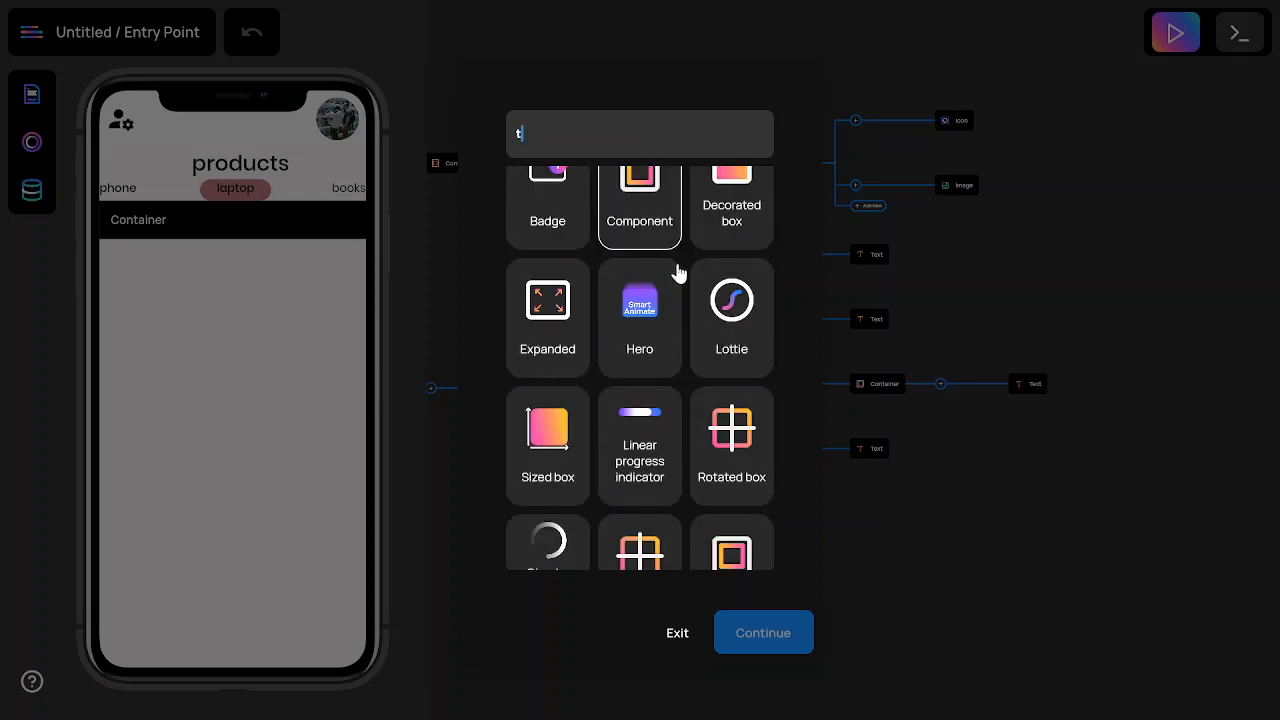
{"action": "left_click", "coordinate": [736, 298]}
{"action": "left_click", "coordinate": [750, 636]}
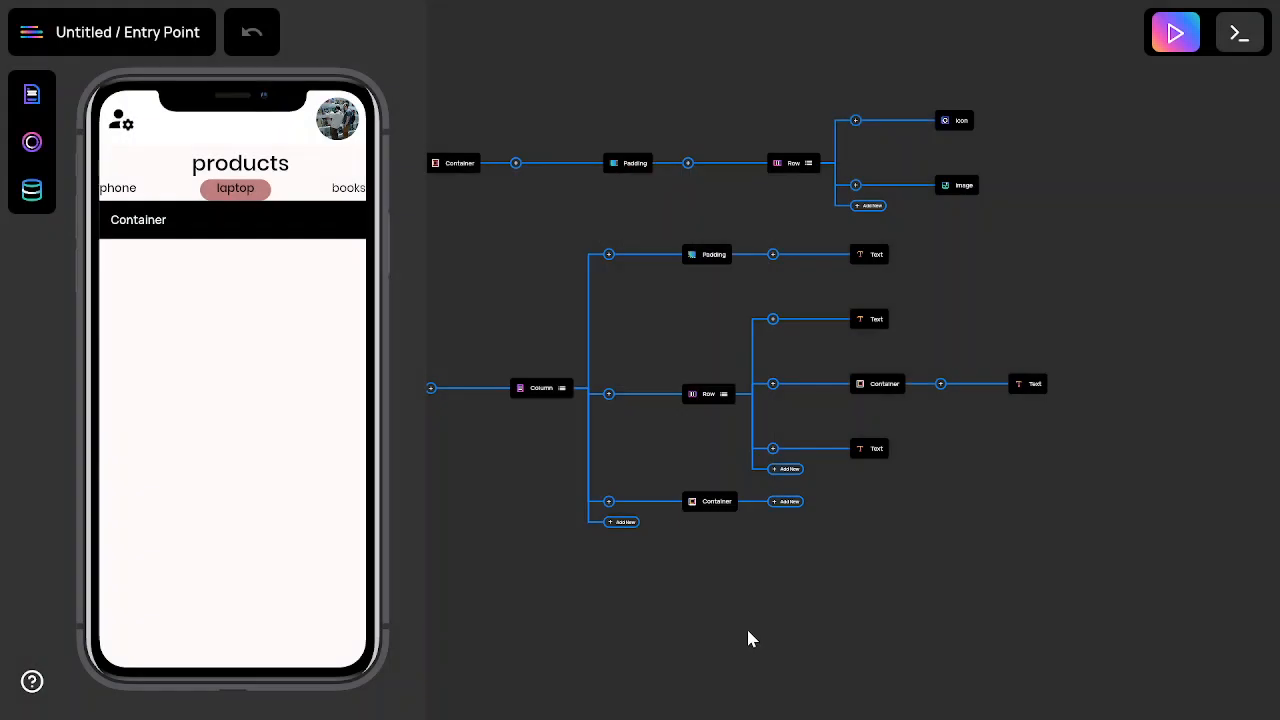
{"action": "left_click", "coordinate": [790, 502]}
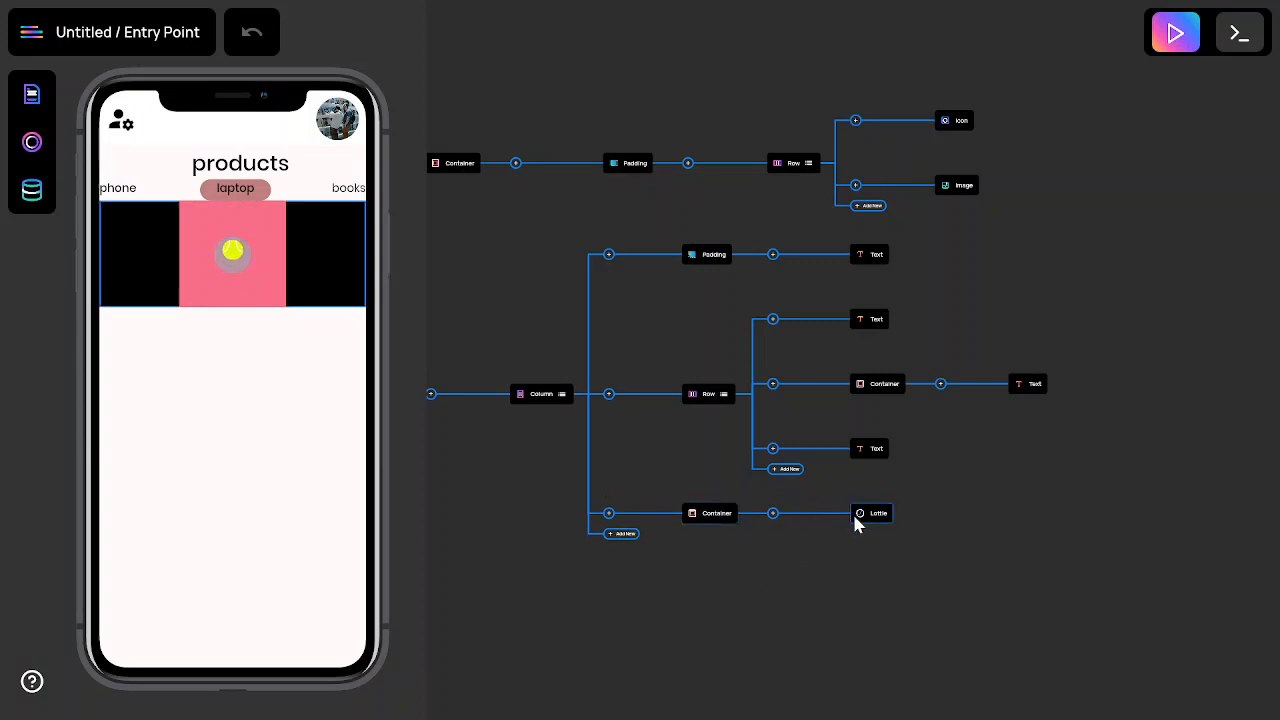
- Enable a fixed height of 500 px for the Lottie's container and clear its width value
{"action": "left_click", "coordinate": [703, 513]}
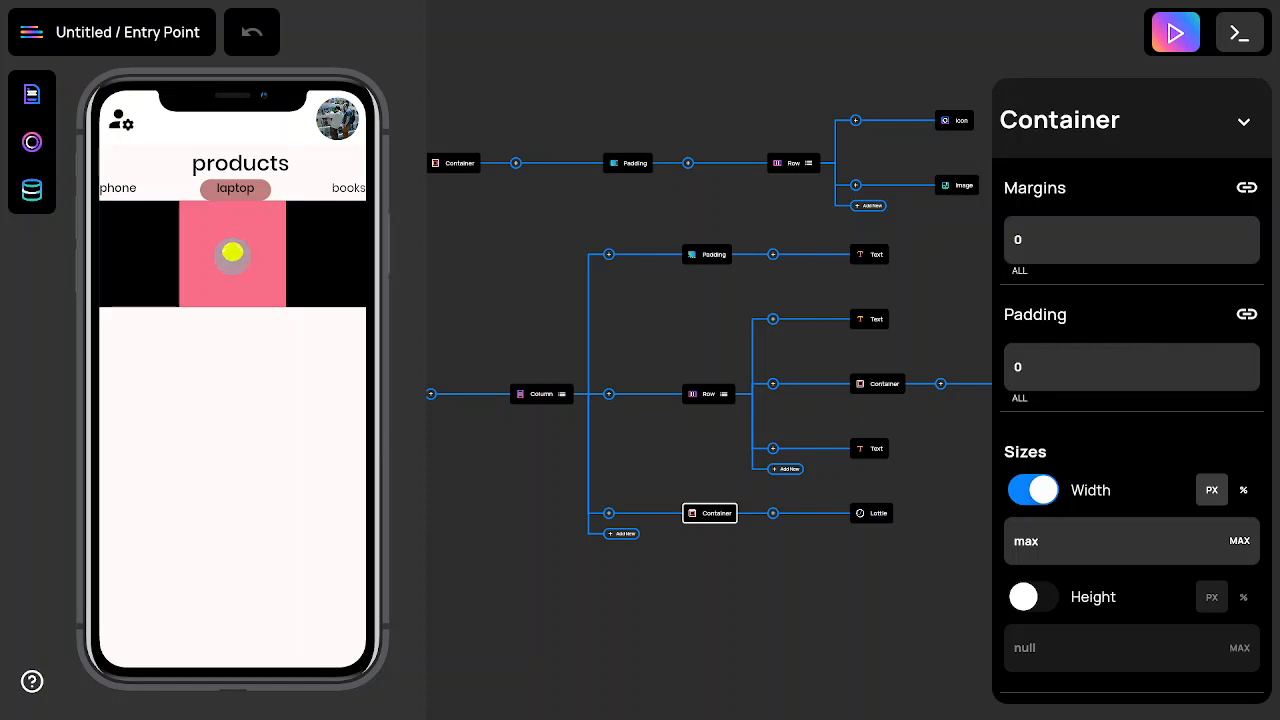
{"action": "scroll", "coordinate": [1197, 397], "scroll_direction": "down", "scroll_amount": 2}
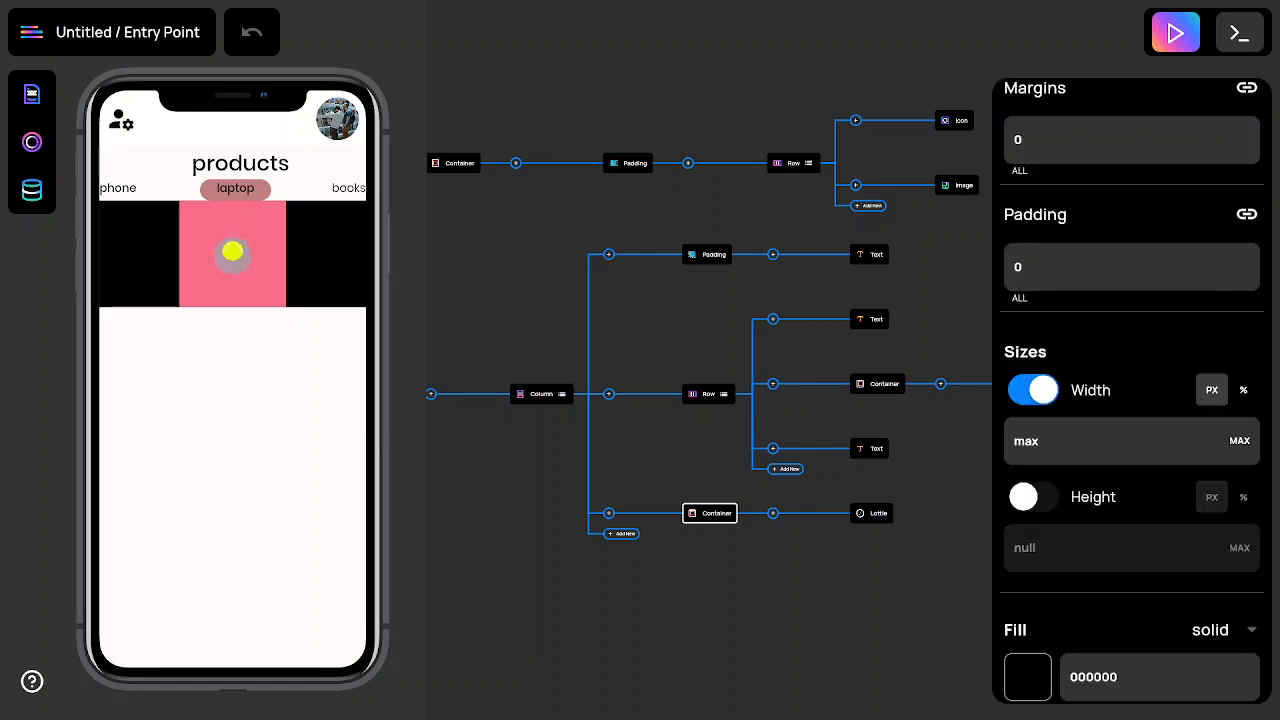
{"action": "left_click", "coordinate": [1030, 497]}
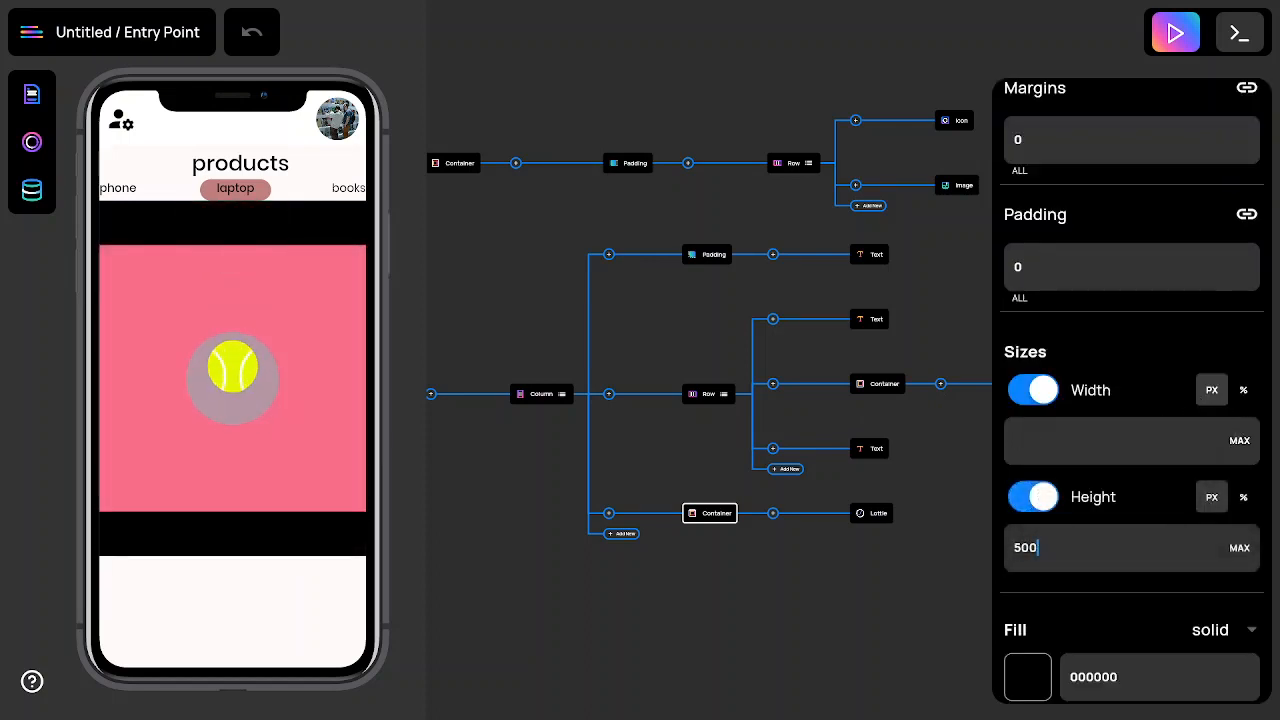
- Try a white (ffffff) fill on the Lottie's container, and undo the last colour change to keep a pale pink
{"action": "scroll", "coordinate": [1102, 480], "scroll_direction": "down", "scroll_amount": 5}
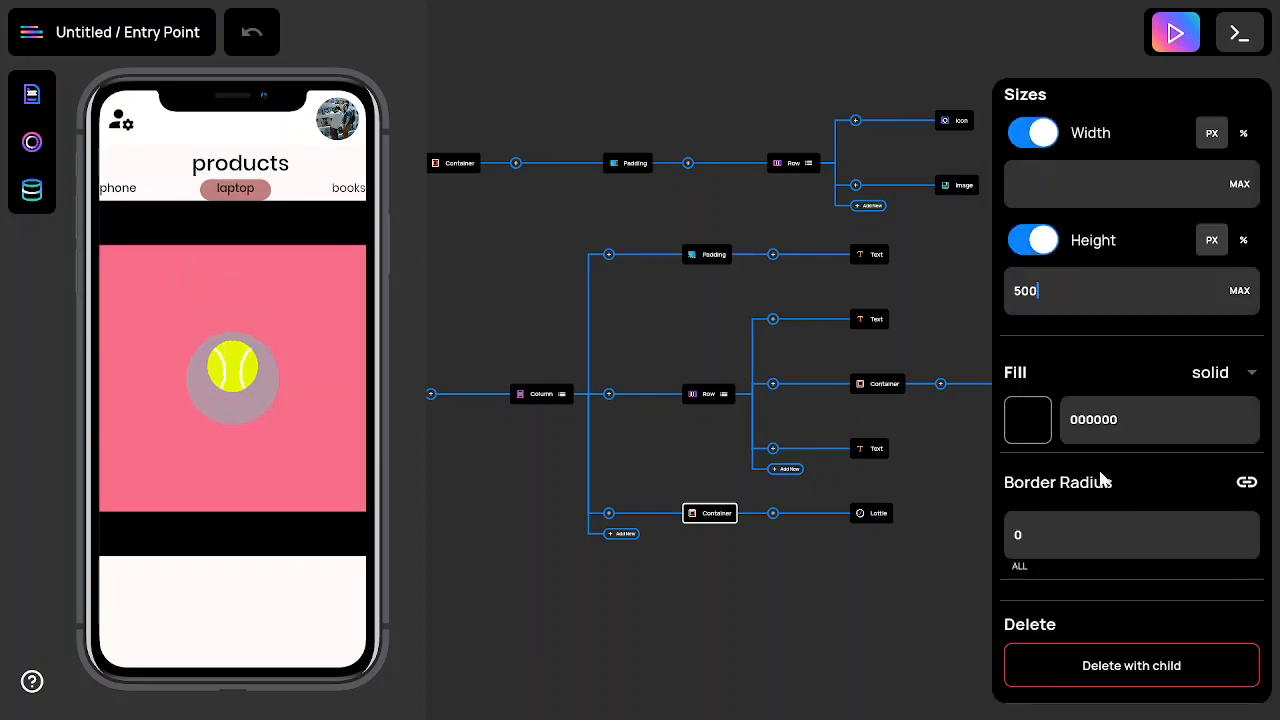
{"action": "left_click", "coordinate": [1029, 415]}
{"action": "left_click", "coordinate": [321, 229]}
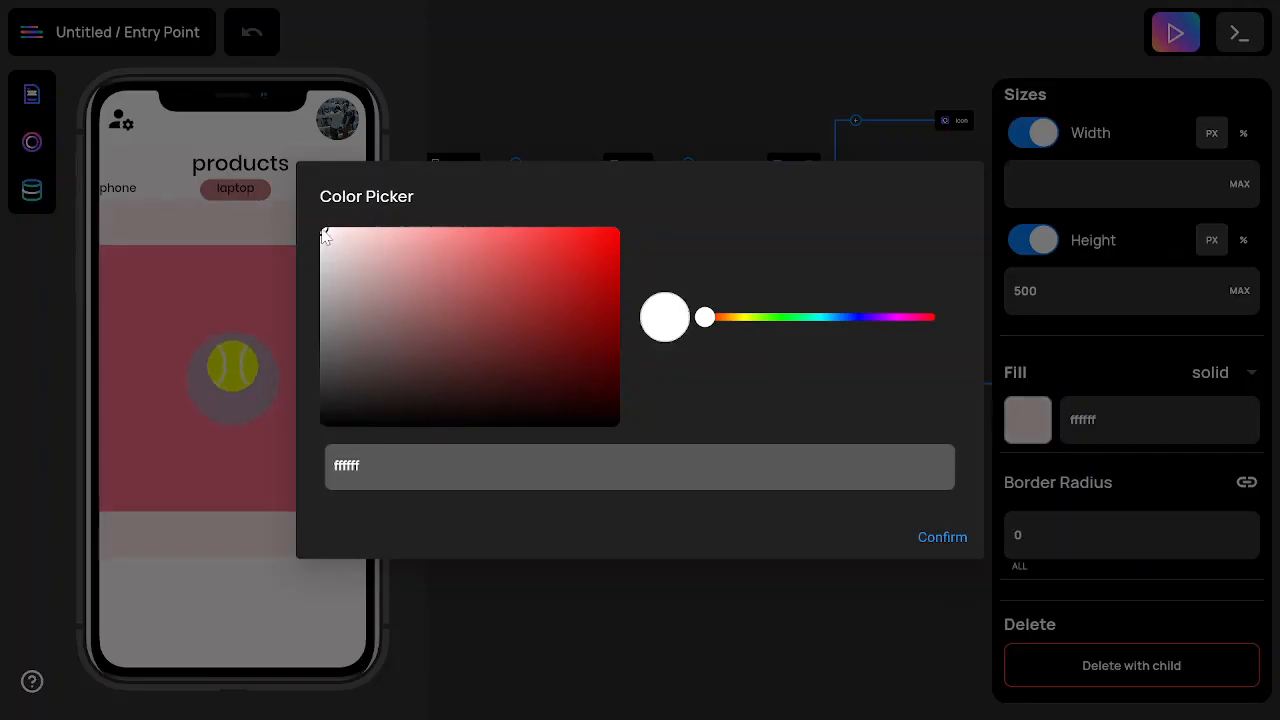
{"action": "left_click", "coordinate": [944, 537]}
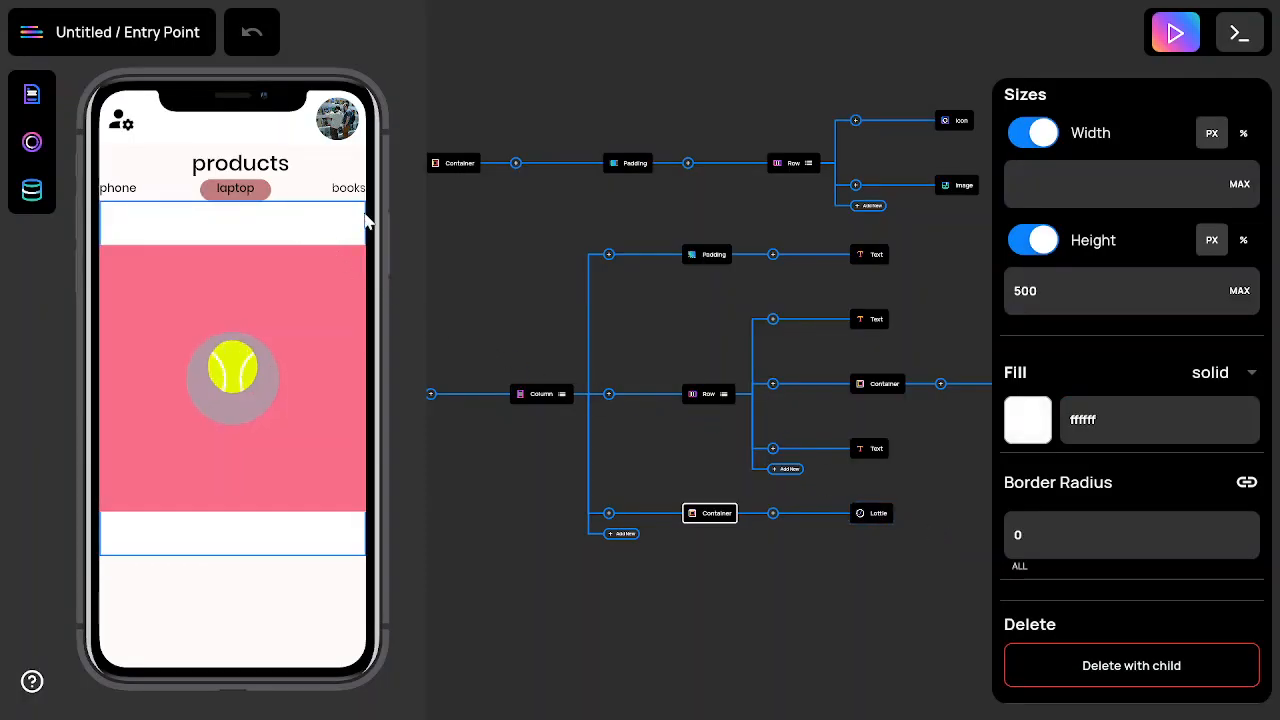
{"action": "key", "text": "ctrl+z"}
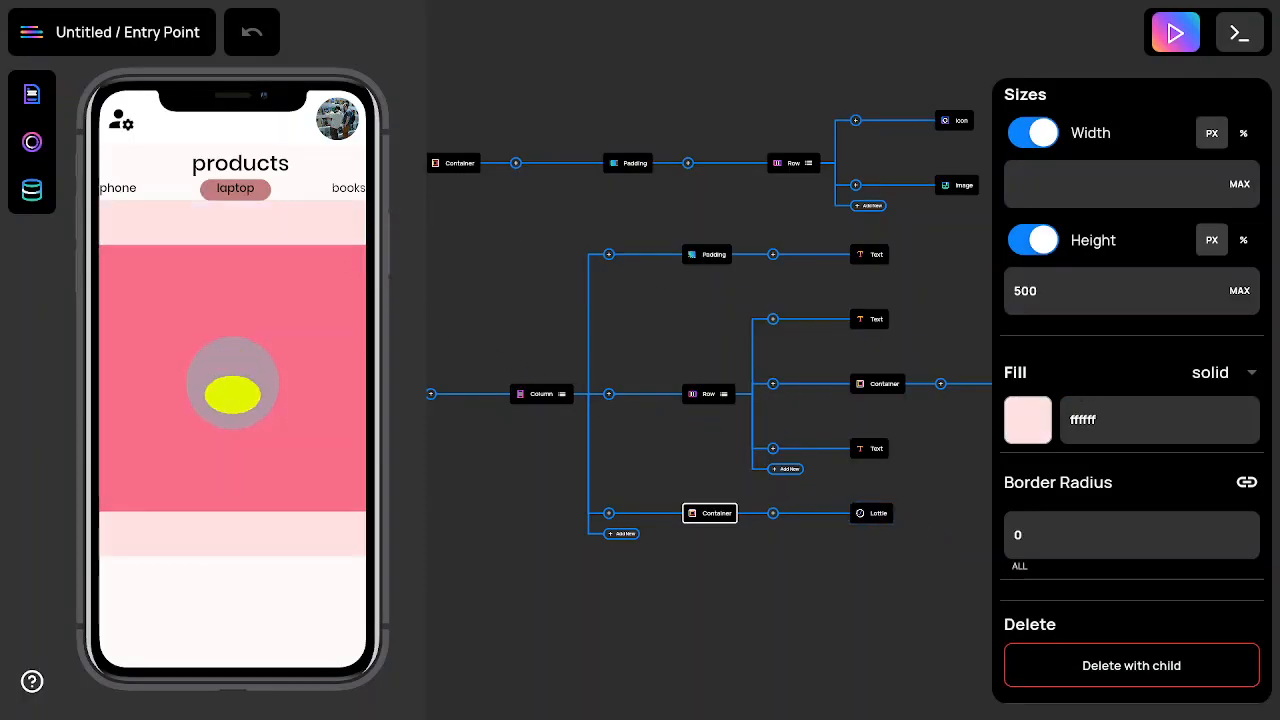
{"action": "left_click", "coordinate": [960, 484]}
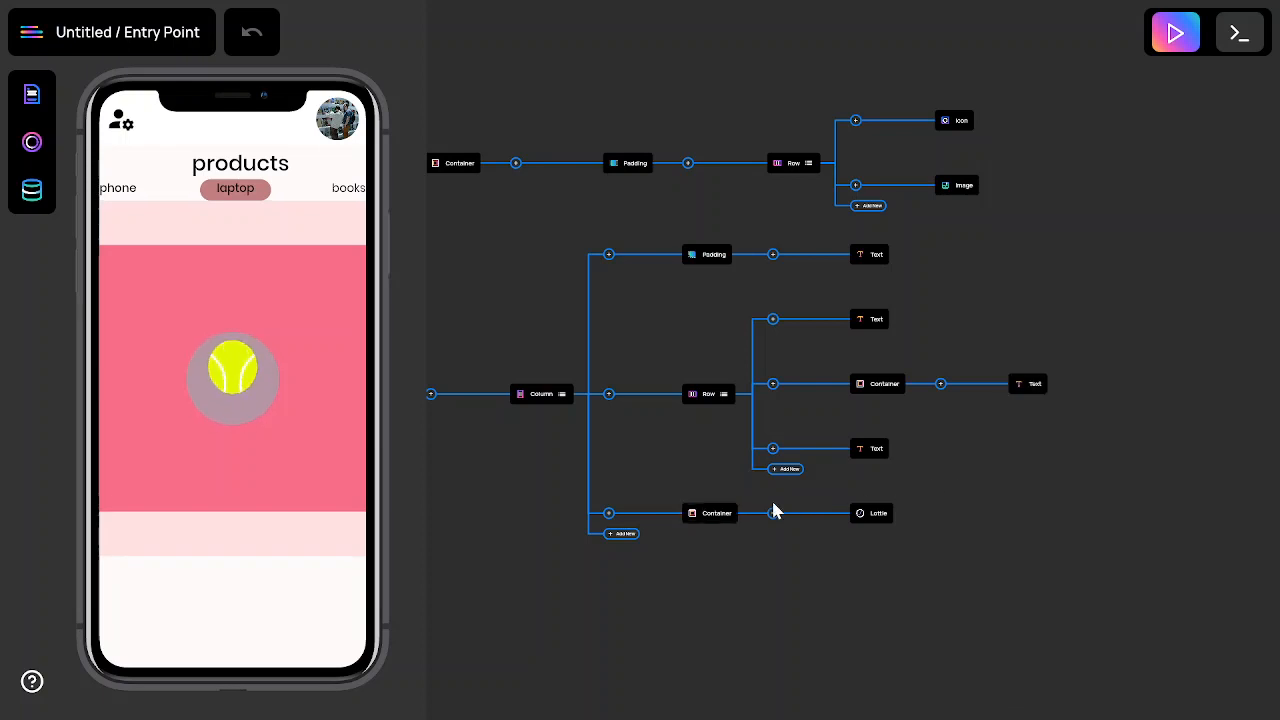
- Wrap the Lottie's container in a Padding widget
{"action": "left_click", "coordinate": [608, 520]}
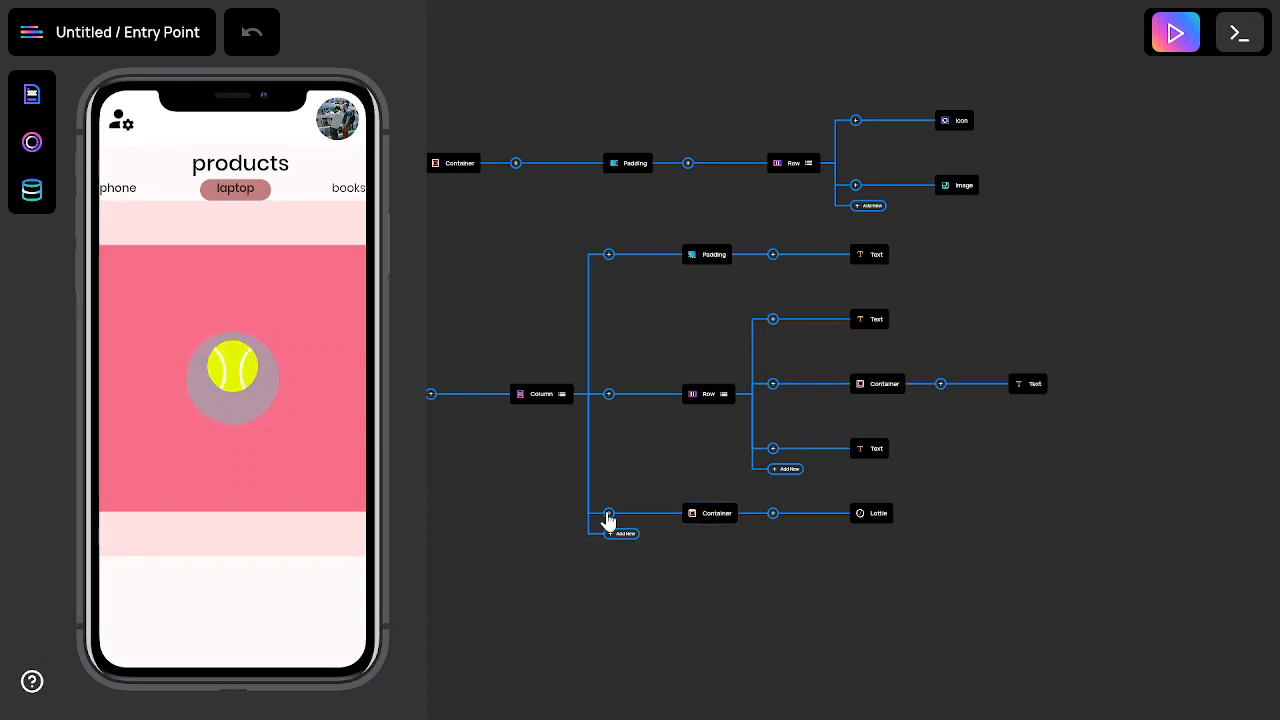
{"action": "left_click", "coordinate": [677, 632]}
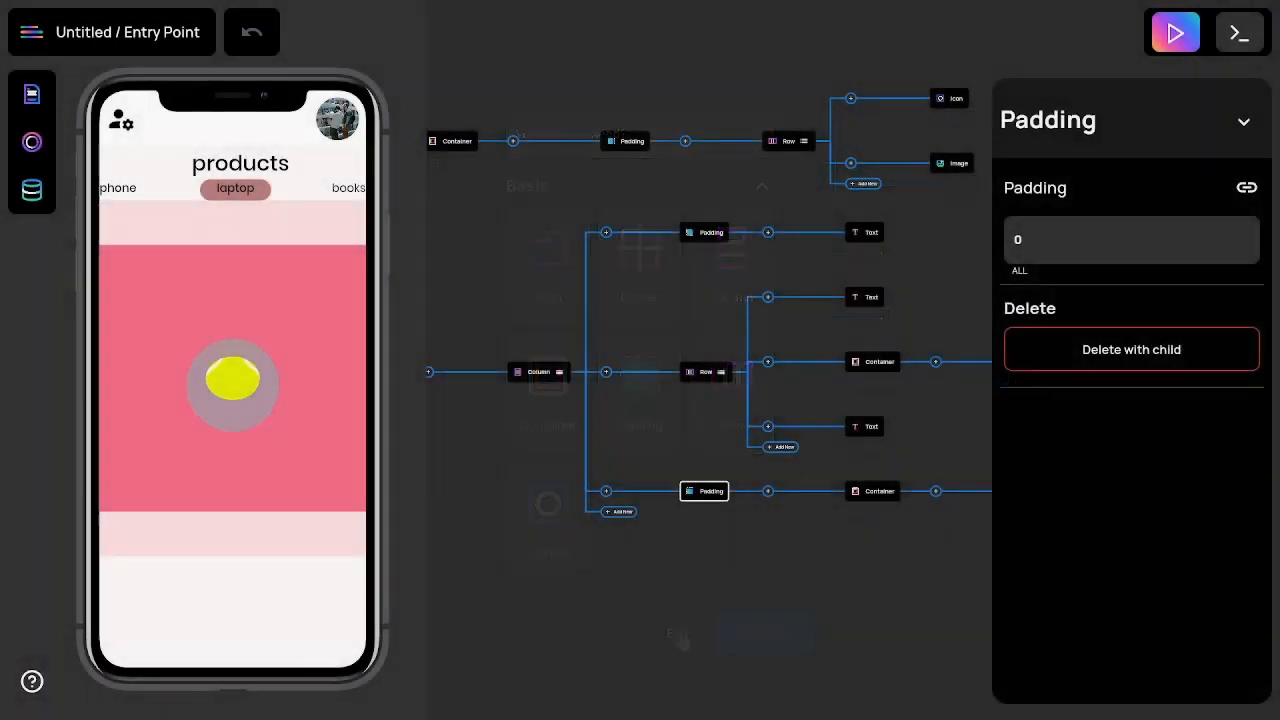
- Unlink the padding sides of the Lottie container's Padding widget and set its left padding to 10
{"action": "left_click", "coordinate": [1245, 187]}
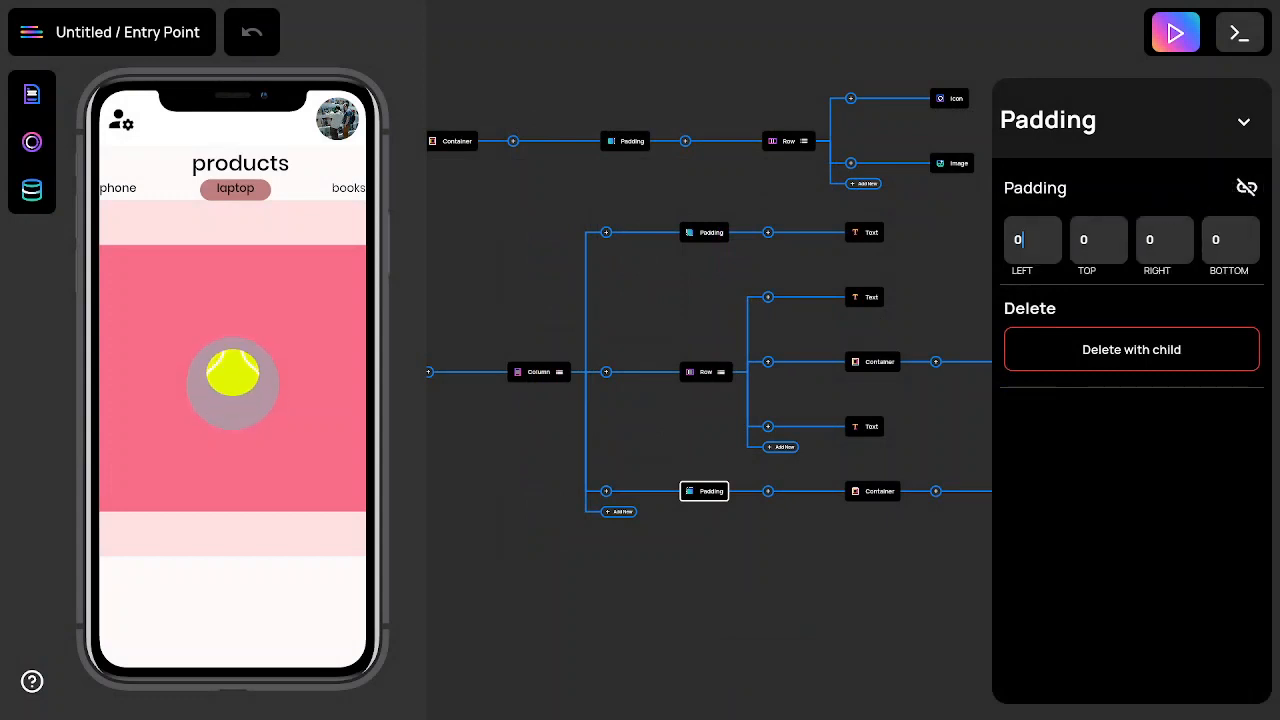
{"action": "left_click", "coordinate": [1030, 239]}
{"action": "type", "text": "4"}
{"action": "key", "text": "BackSpace"}
{"action": "type", "text": "10"}
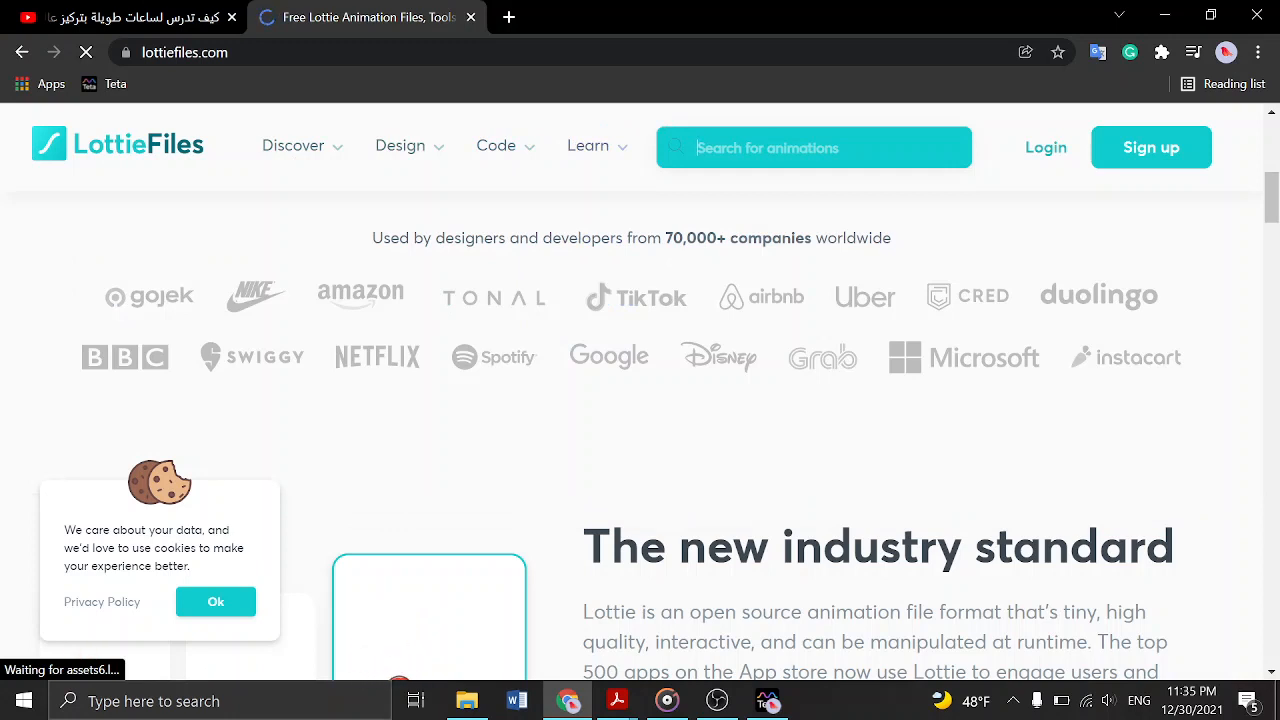
- Switch to the LottieFiles site in the browser, search its animations for "laptop" and look through the results
{"action": "type", "text": "lo"}
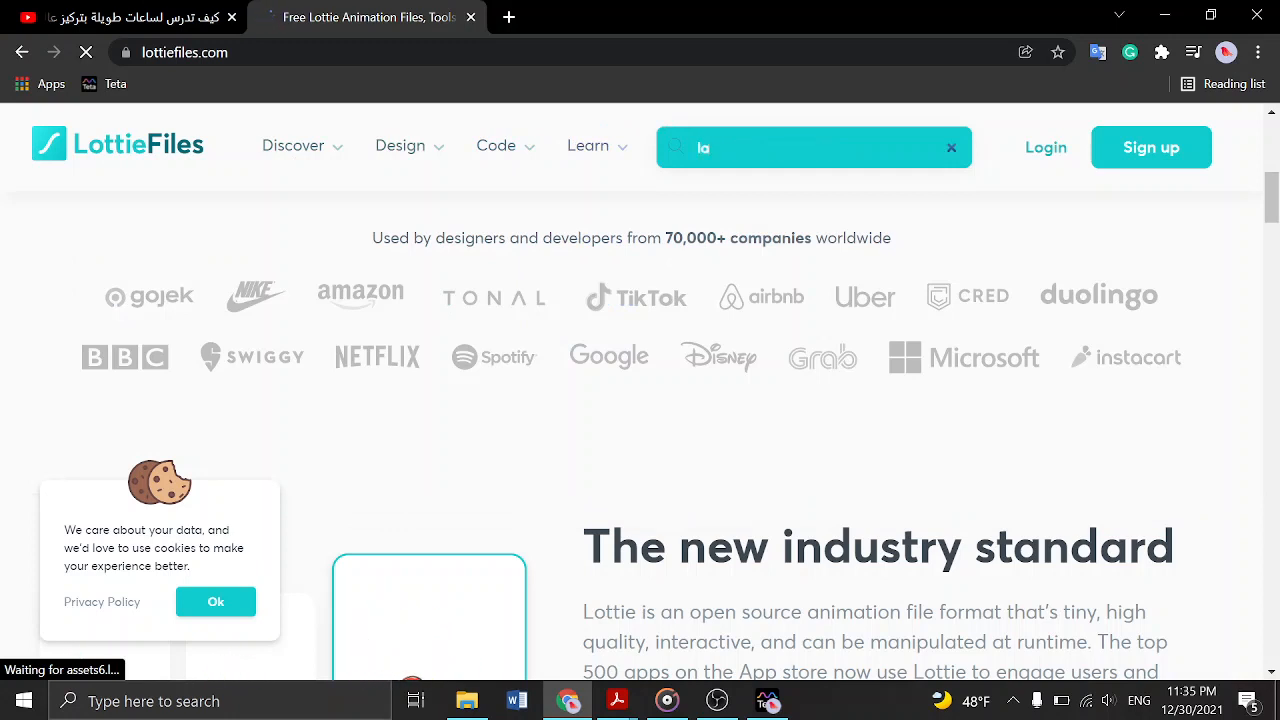
{"action": "type", "text": "ptop"}
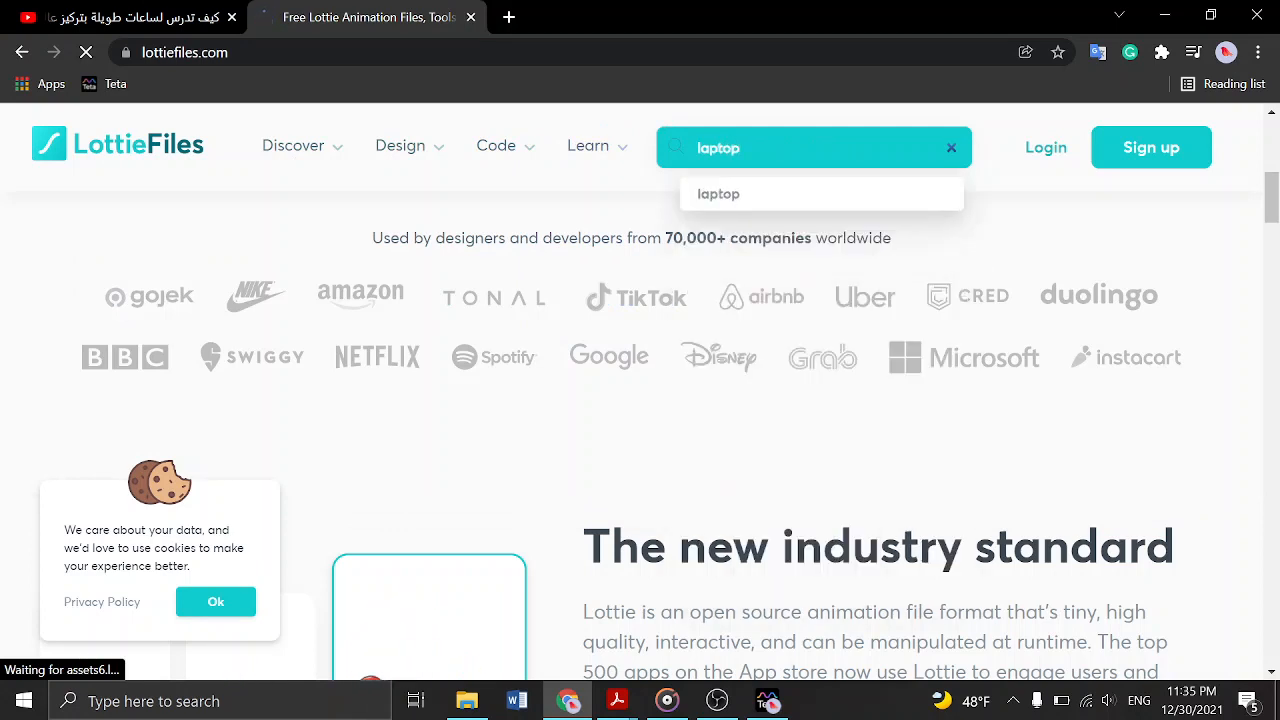
{"action": "key", "text": "Return"}
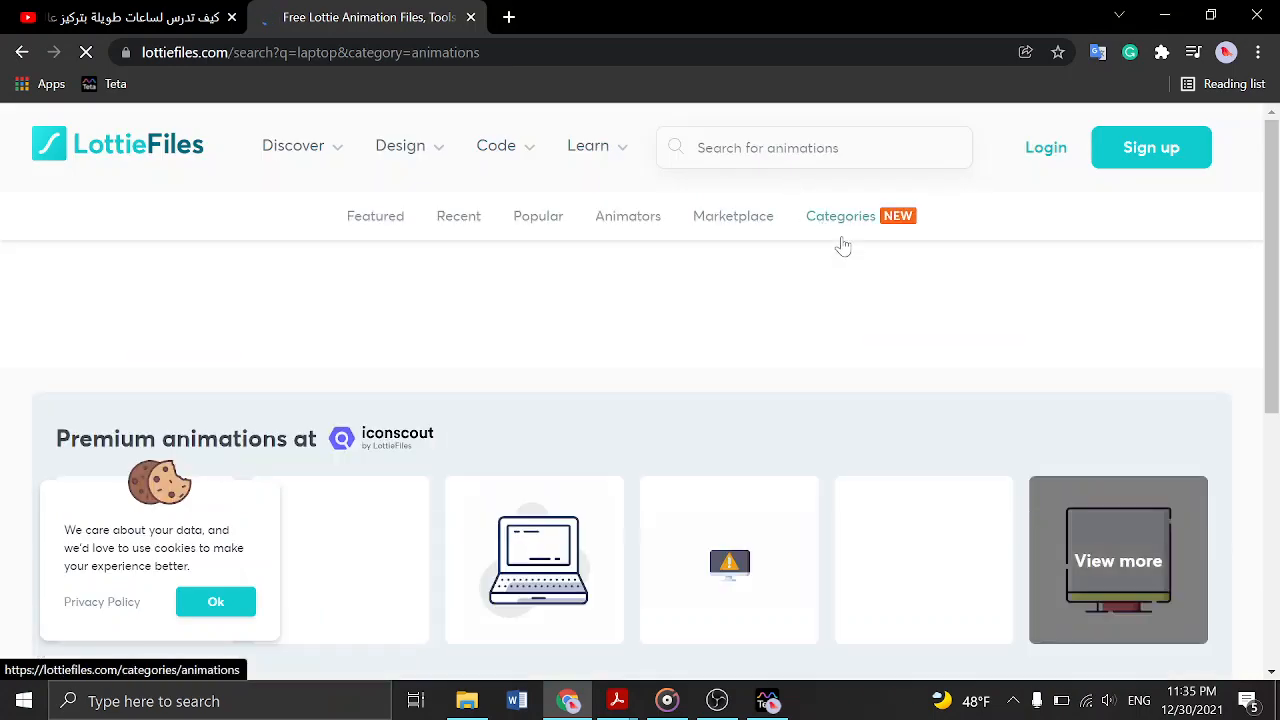
{"action": "scroll", "coordinate": [837, 265], "scroll_direction": "down", "scroll_amount": 3}
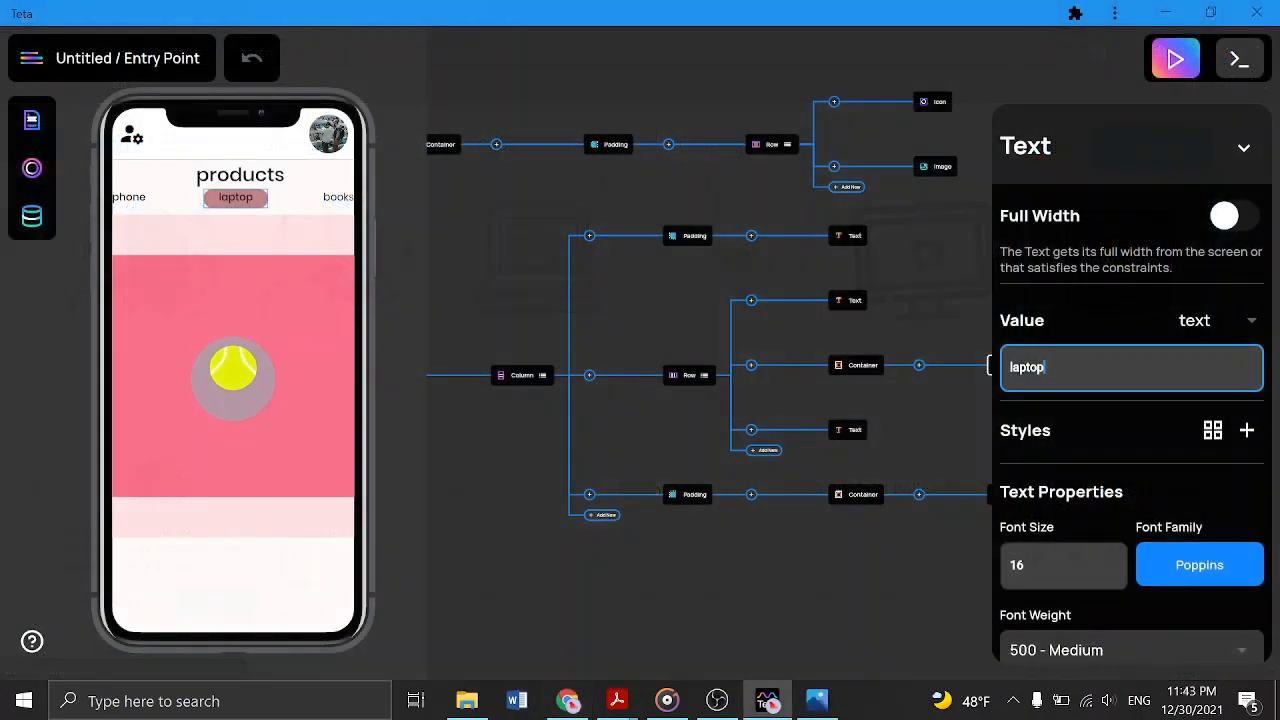
- Replace the text in the highlighted category pill with "ball" and deselect it
{"action": "key", "text": "BackSpace"}
{"action": "key", "text": "BackSpace"}
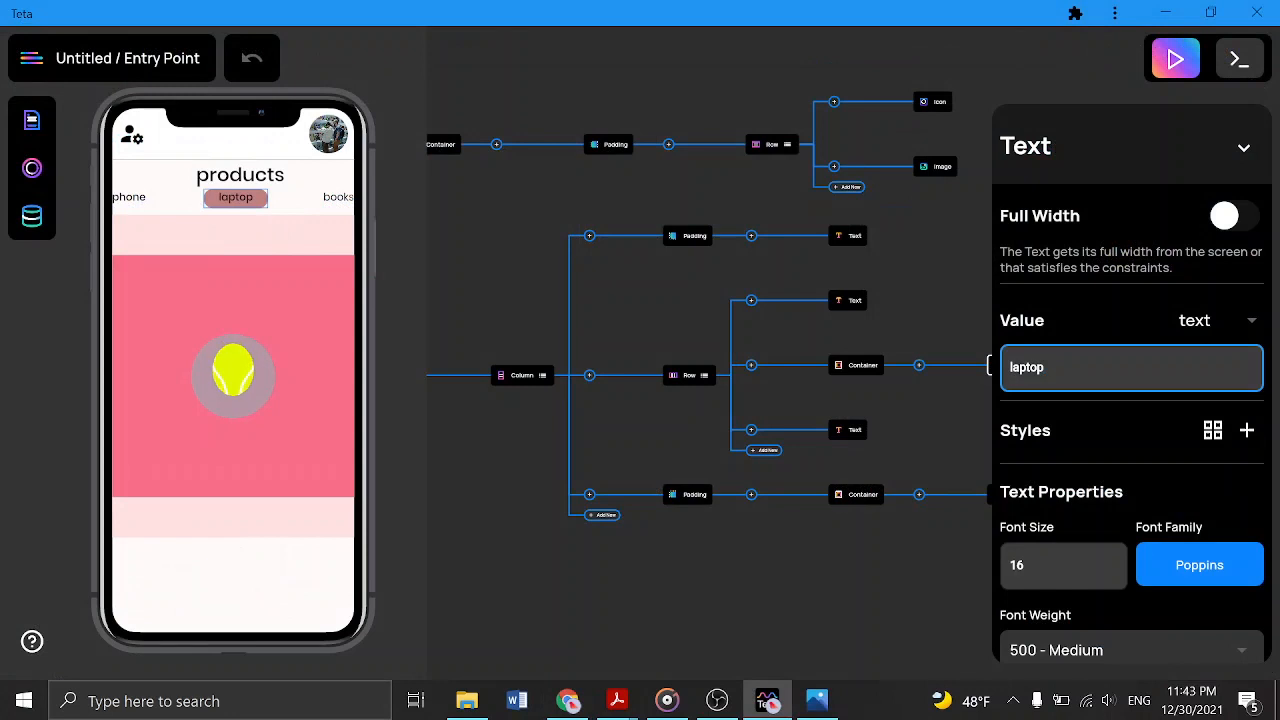
{"action": "key", "text": "BackSpace"}
{"action": "key", "text": "BackSpace"}
{"action": "key", "text": "BackSpace"}
{"action": "key", "text": "BackSpace"}
{"action": "type", "text": "ball"}
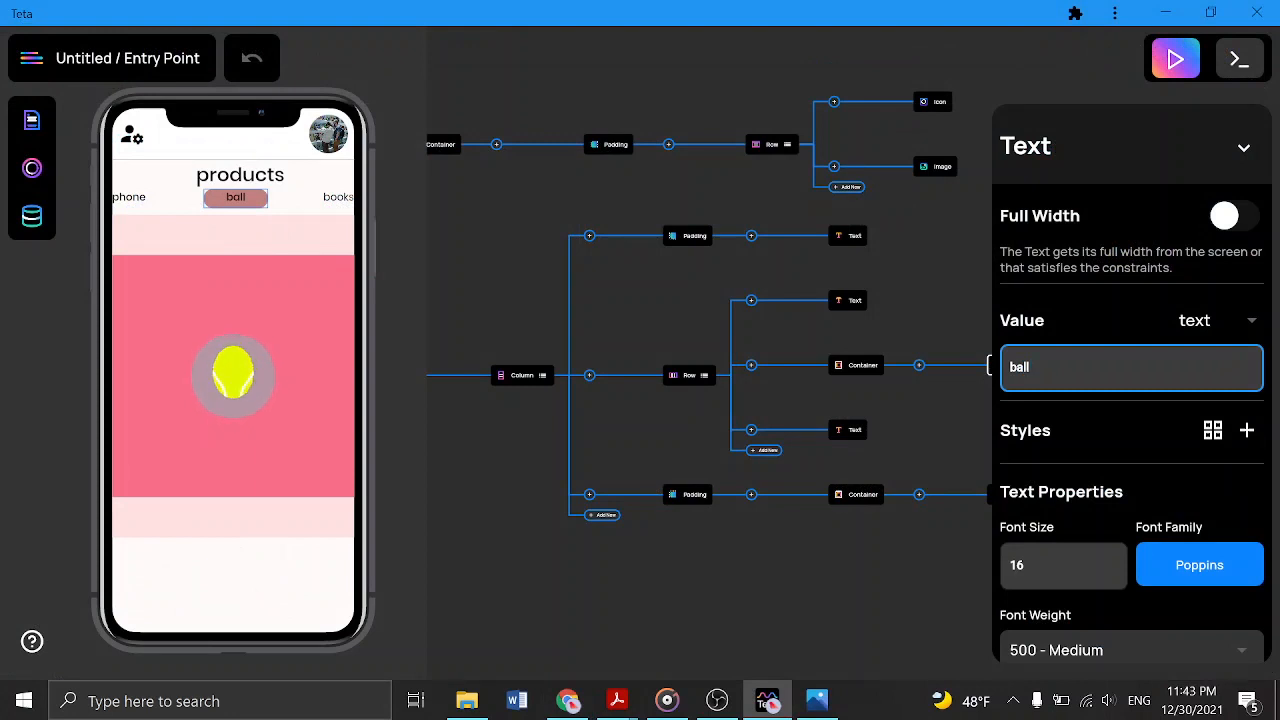
{"action": "left_click", "coordinate": [916, 562]}
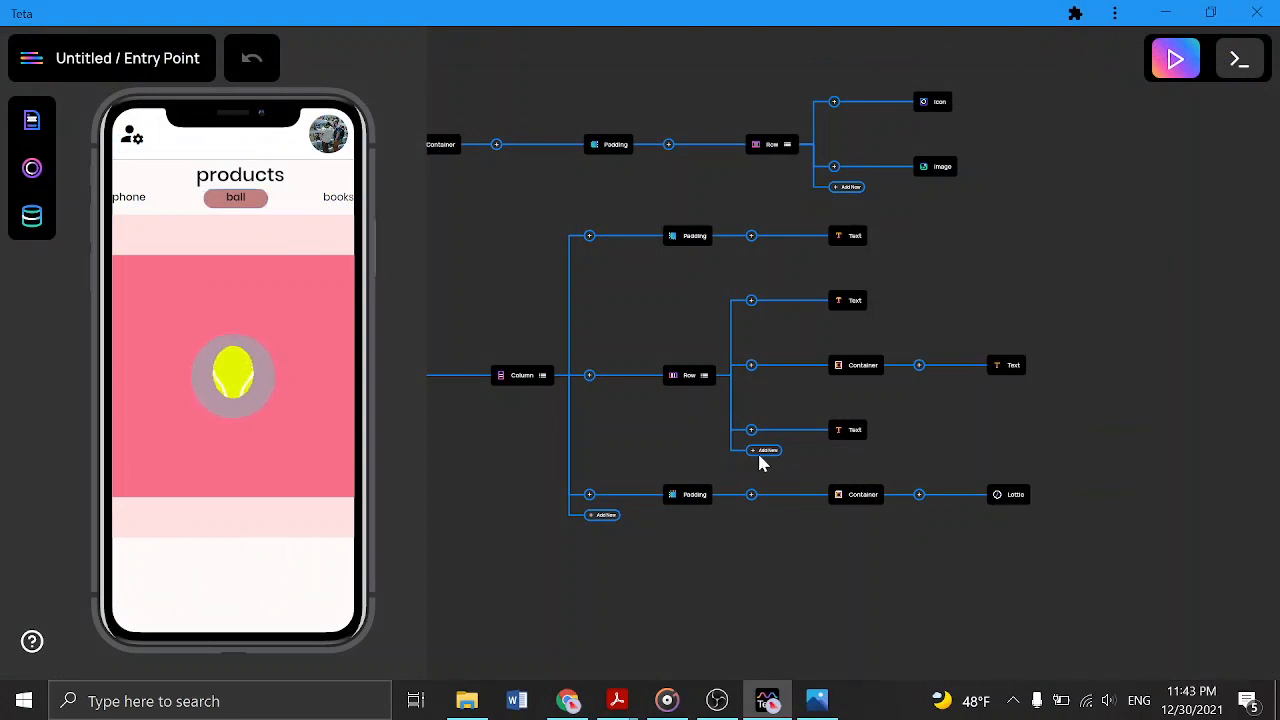